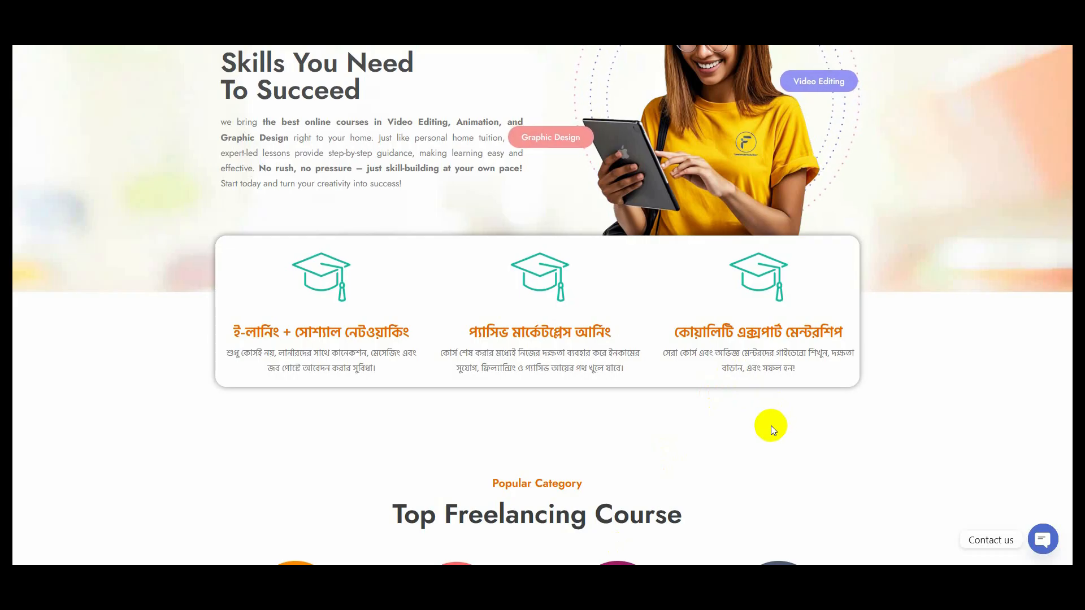
{"action": "scroll", "coordinate": [771, 425], "scroll_direction": "up", "scroll_amount": 1}
{"action": "scroll", "coordinate": [771, 425], "scroll_direction": "up", "scroll_amount": 2}
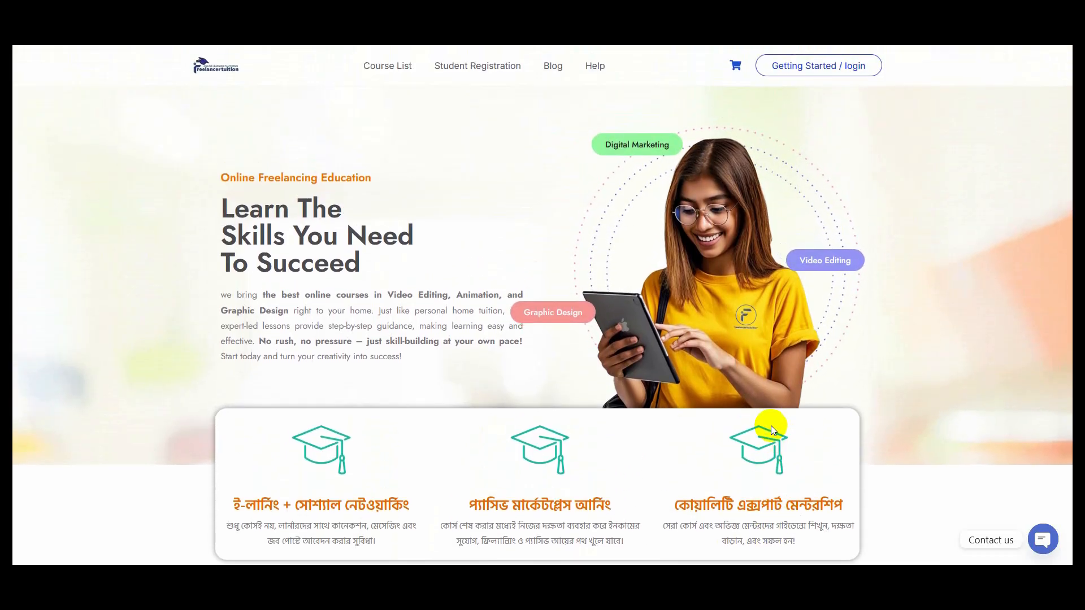
{"action": "scroll", "coordinate": [771, 426], "scroll_direction": "down", "scroll_amount": 11}
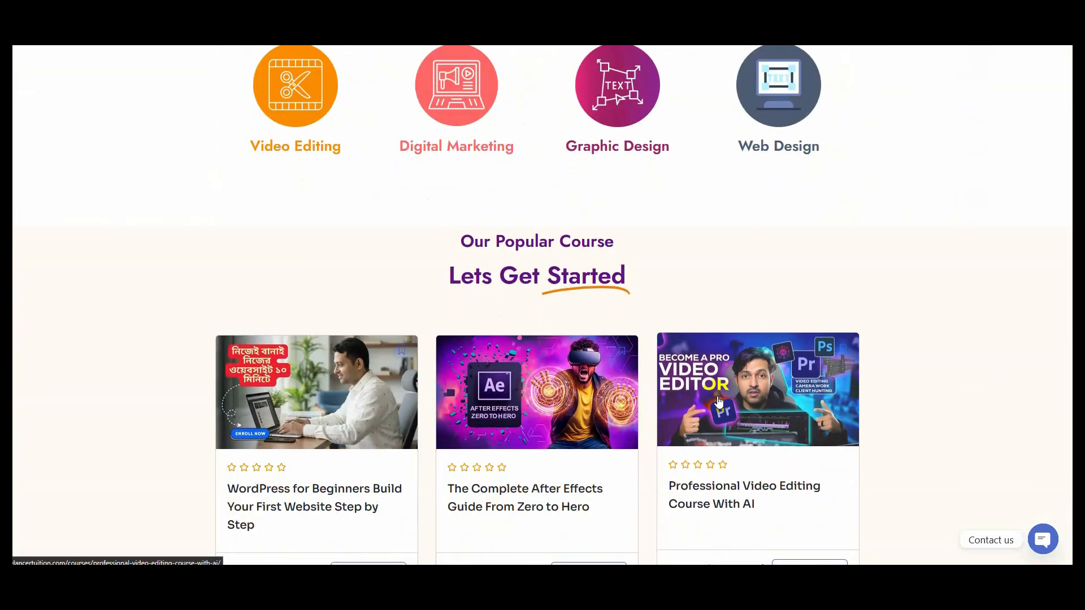
{"action": "scroll", "coordinate": [649, 398], "scroll_direction": "down", "scroll_amount": 2}
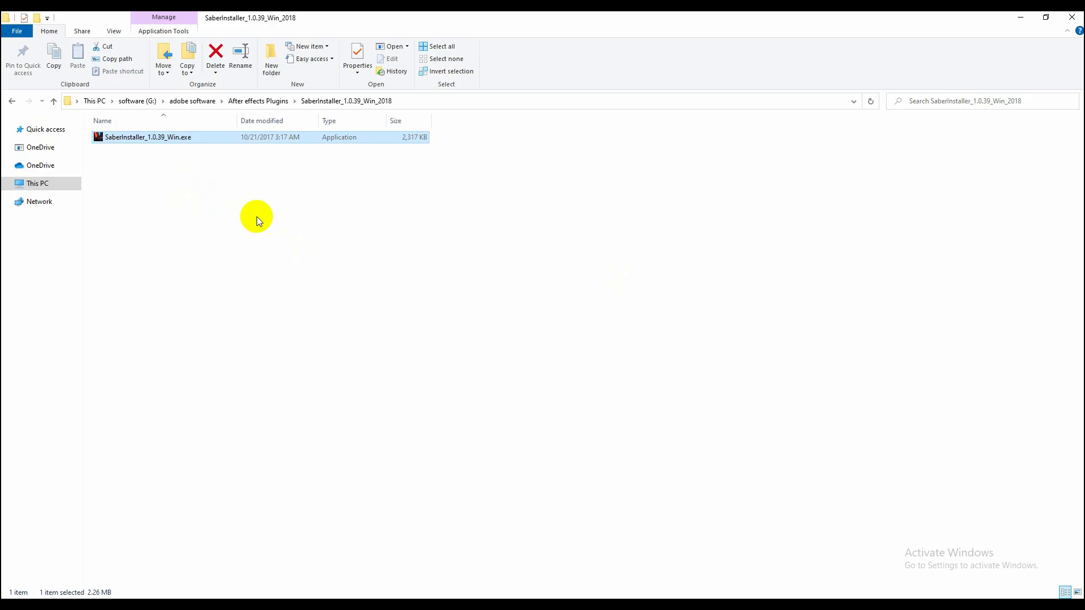
Run SaberInstaller_1.0.39_Win.exe and install the Saber plugin for After Effects CC2018
{"action": "double_click", "coordinate": [99, 139]}
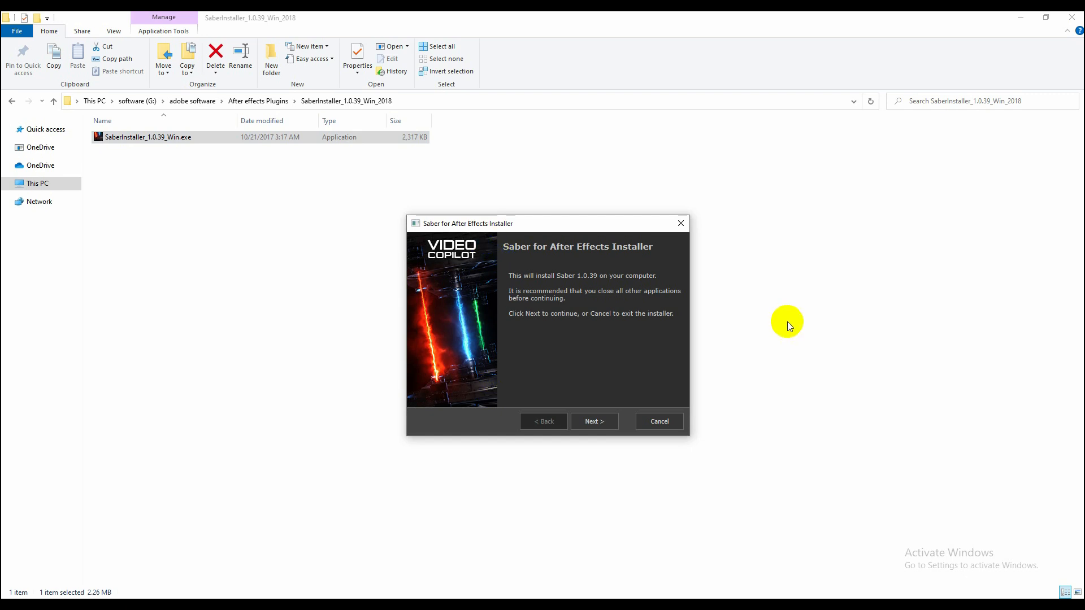
{"action": "left_click", "coordinate": [594, 422]}
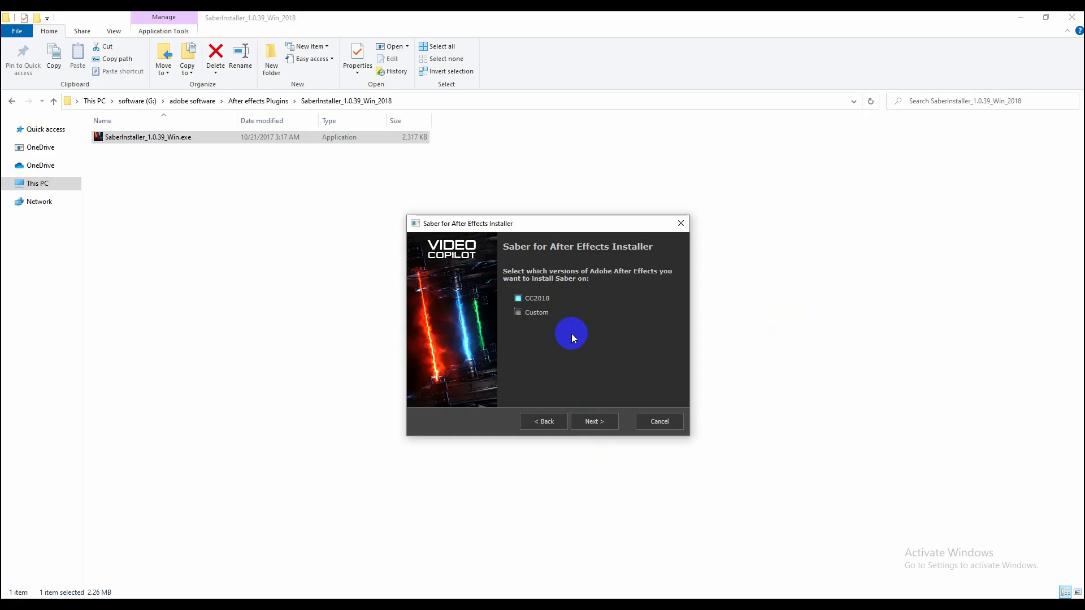
{"action": "left_click", "coordinate": [520, 299]}
{"action": "left_click", "coordinate": [599, 421]}
{"action": "left_click", "coordinate": [599, 421]}
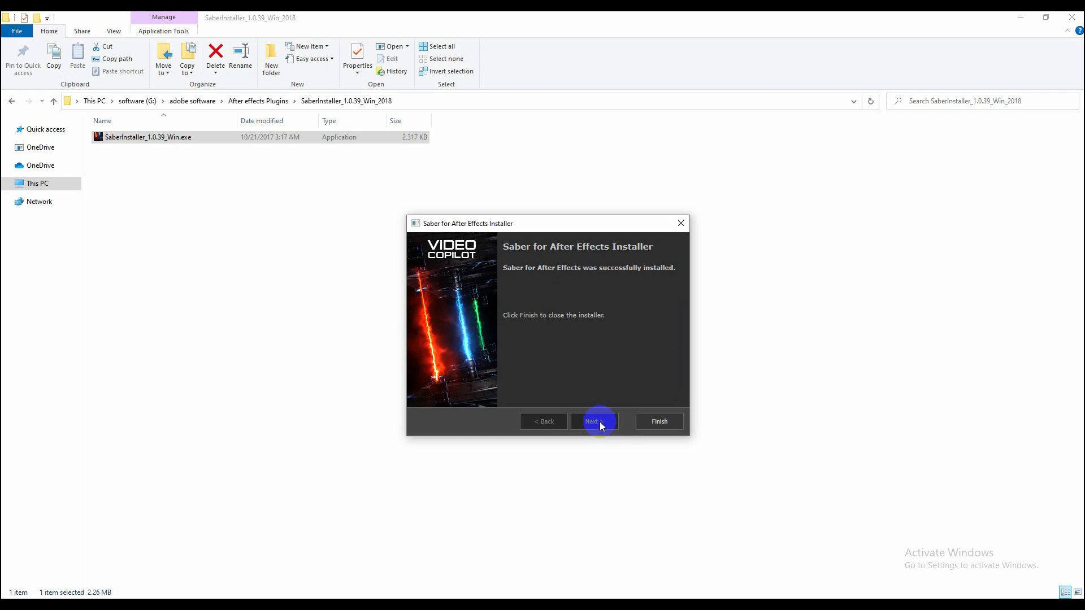
{"action": "left_click", "coordinate": [665, 421]}
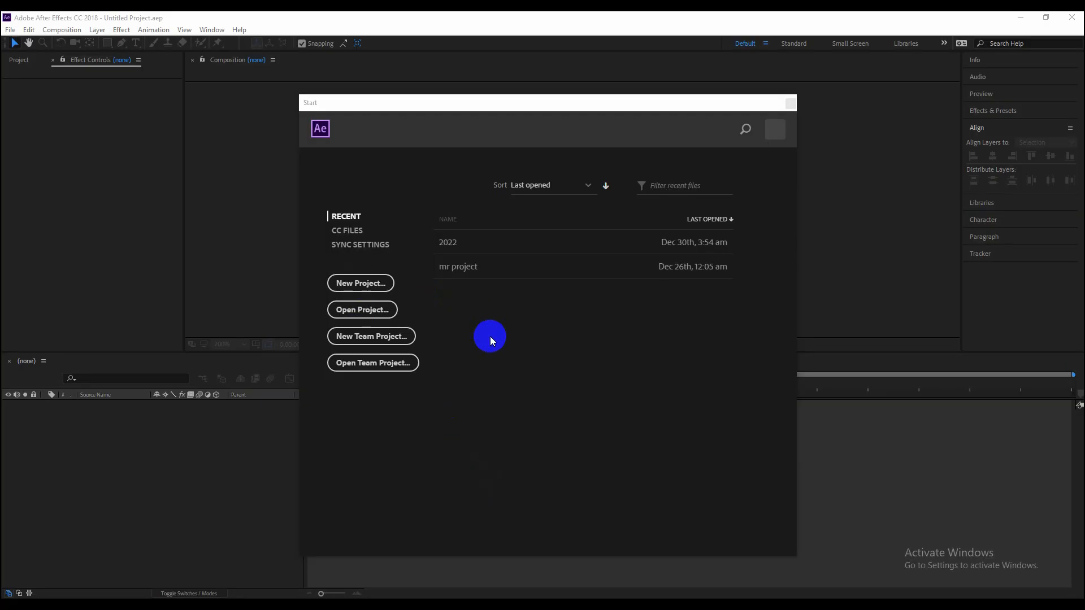
Create a new project with a 1920 x 1082 px composition at 24 fps, 10 seconds long
{"action": "left_click", "coordinate": [371, 283]}
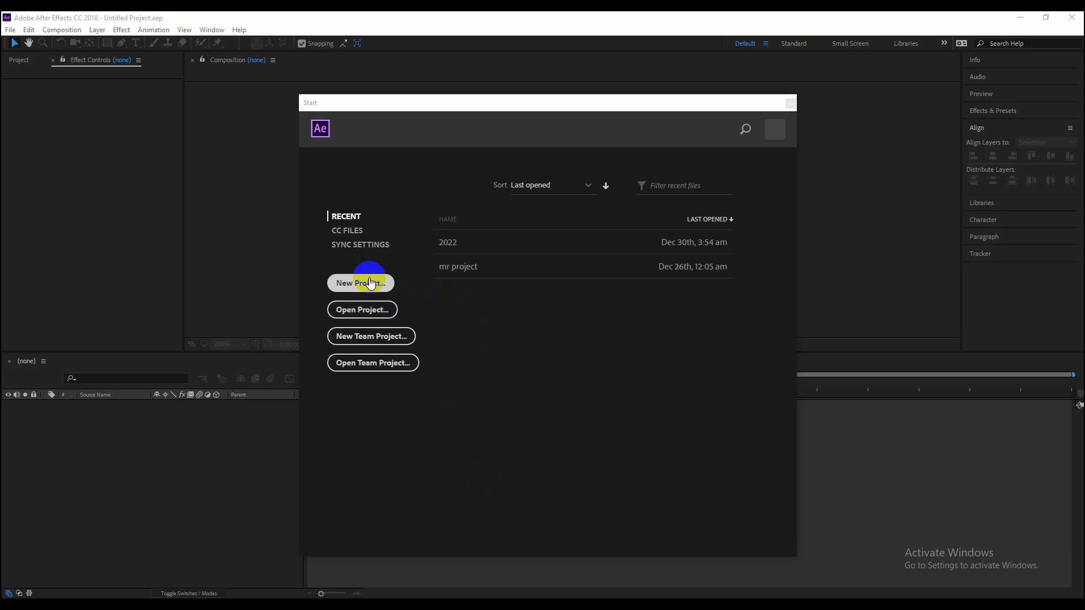
{"action": "left_click", "coordinate": [510, 206]}
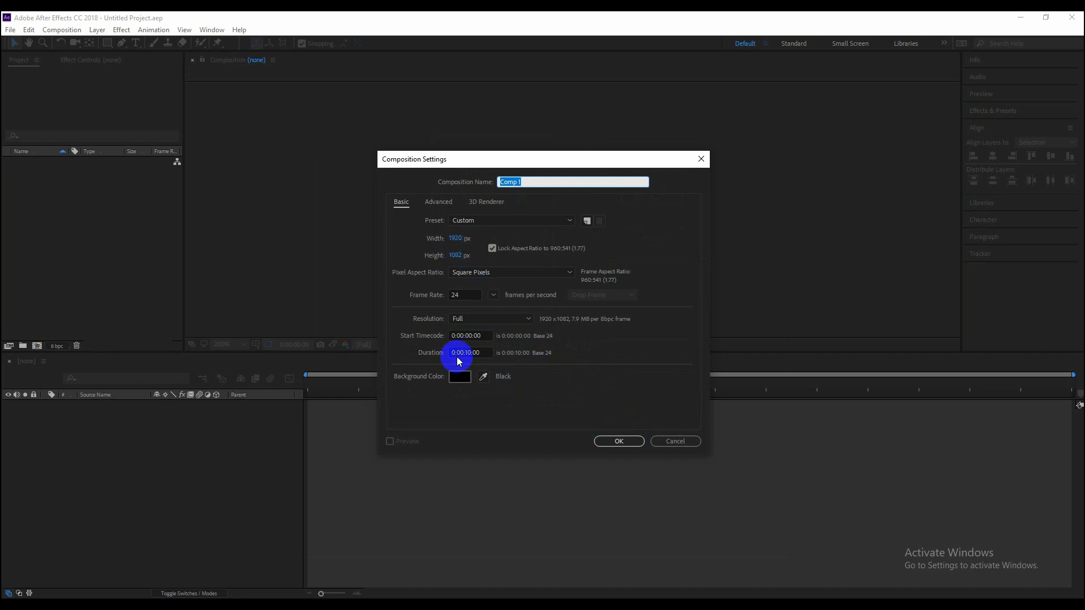
{"action": "left_click", "coordinate": [624, 441]}
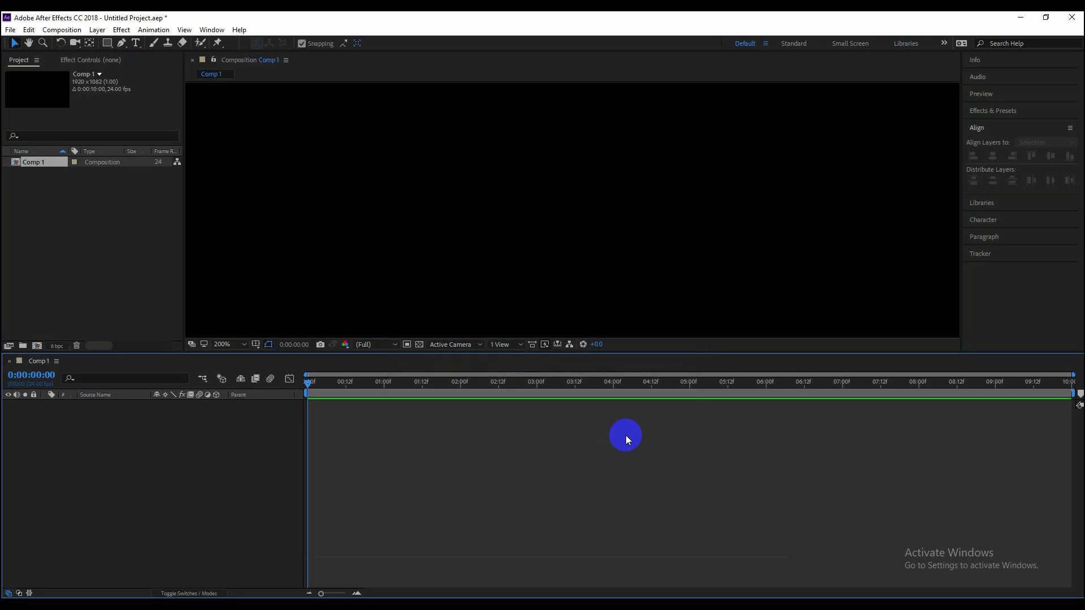
Add a text layer reading "text" near the middle of the composition
{"action": "left_click", "coordinate": [240, 344]}
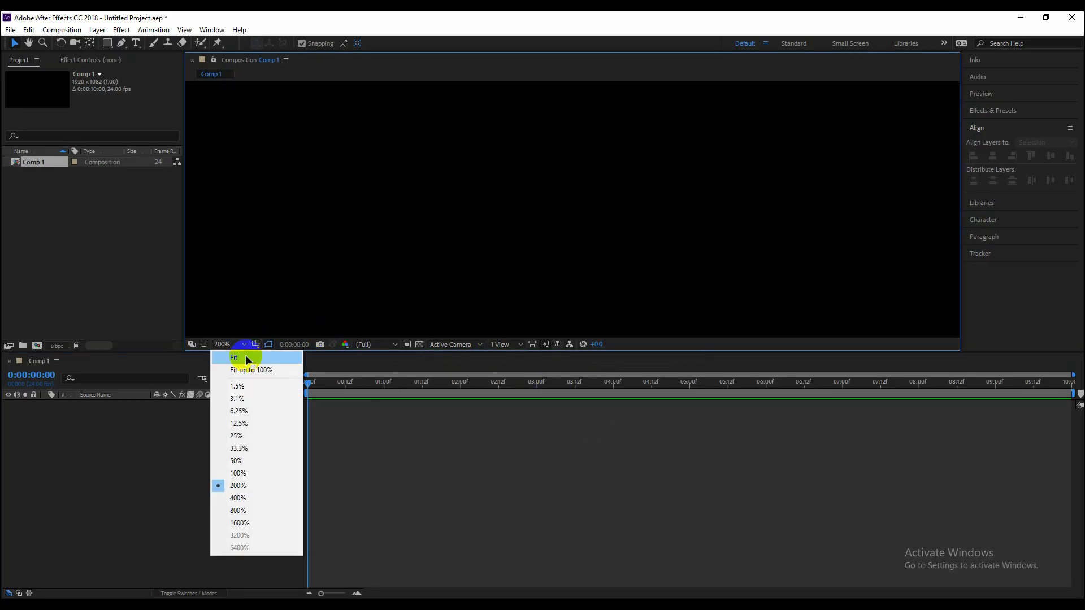
{"action": "left_click", "coordinate": [247, 359]}
{"action": "left_click", "coordinate": [134, 43]}
{"action": "left_click", "coordinate": [532, 198]}
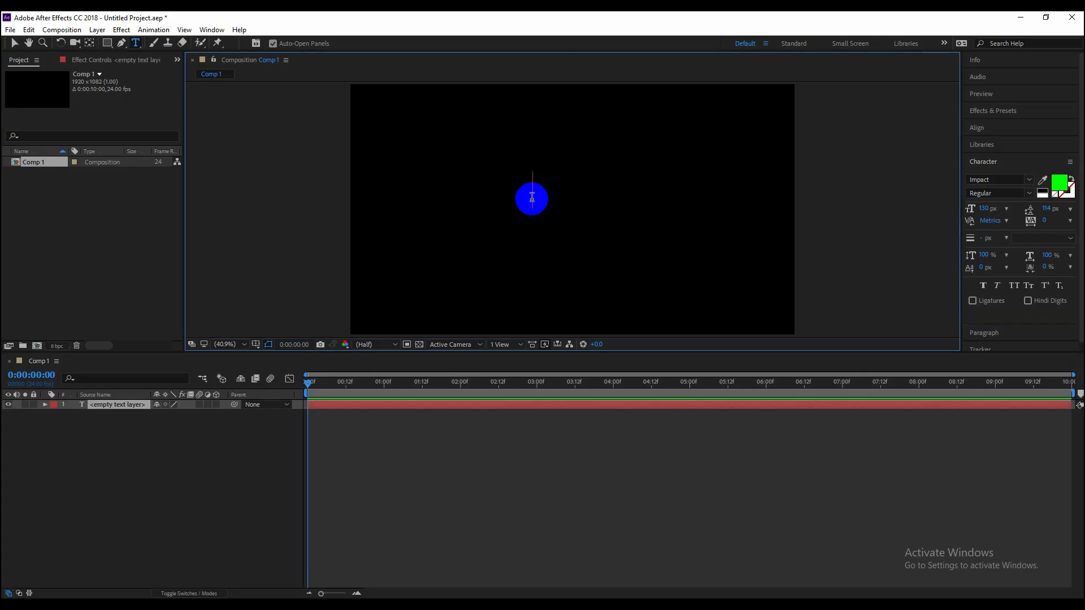
{"action": "type", "text": "text"}
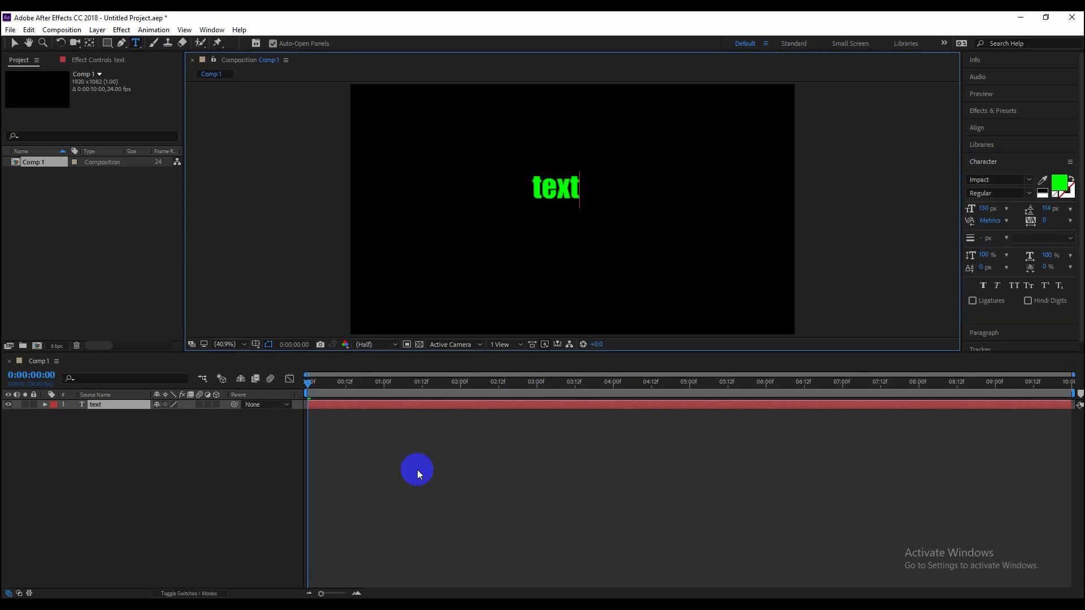
{"action": "left_click", "coordinate": [14, 43]}
{"action": "left_click", "coordinate": [116, 405]}
{"action": "key", "text": "ctrl+space"}
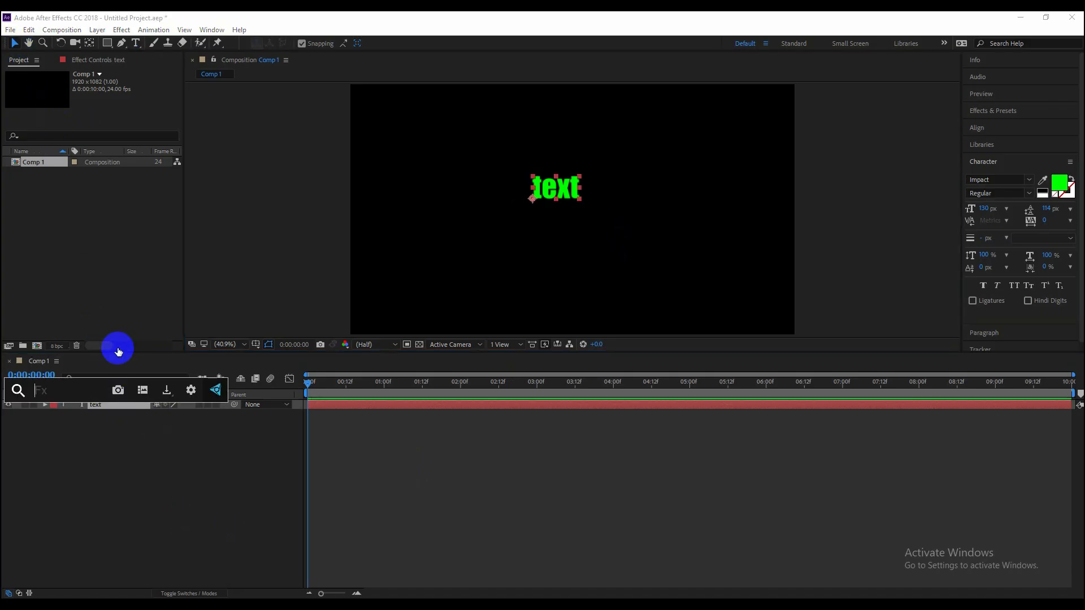
{"action": "type", "text": "save"}
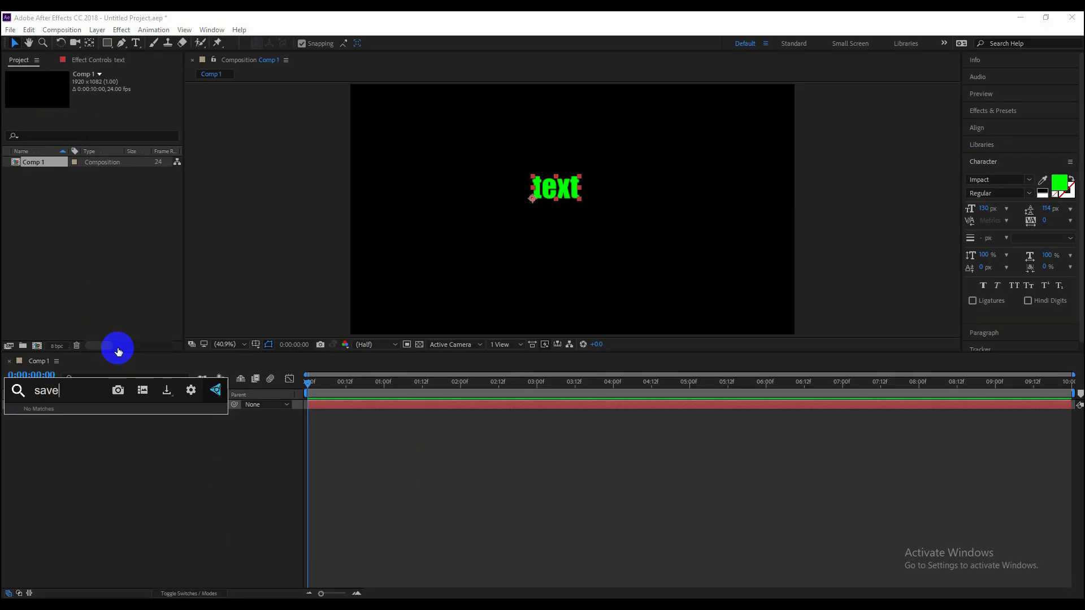
{"action": "key", "text": "BackSpace"}
{"action": "key", "text": "BackSpace"}
{"action": "key", "text": "BackSpace"}
{"action": "type", "text": "av"}
{"action": "key", "text": "BackSpace"}
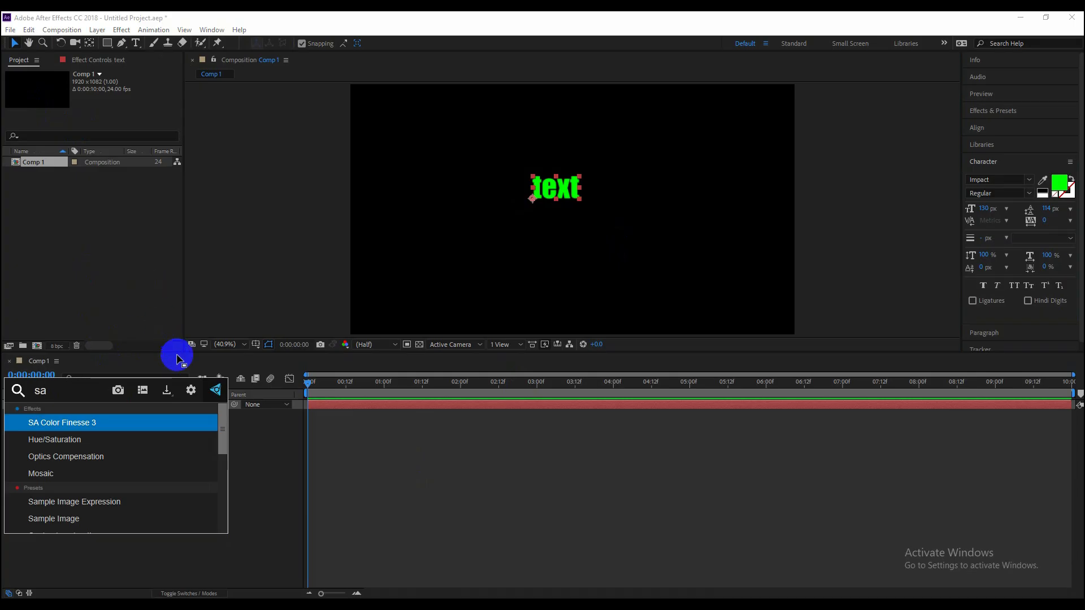
{"action": "key", "text": "BackSpace"}
{"action": "key", "text": "BackSpace"}
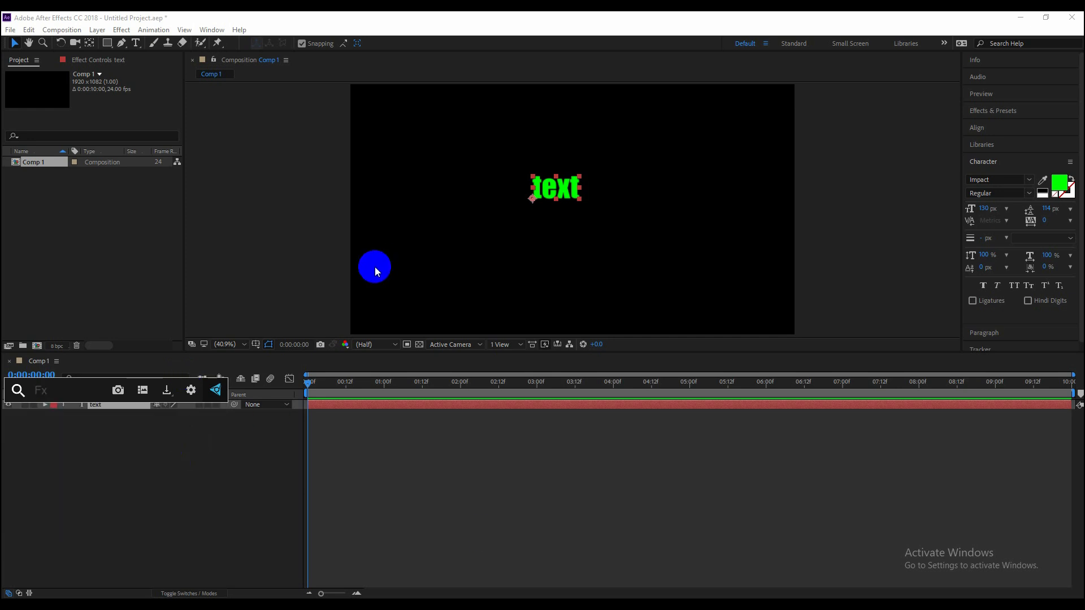
{"action": "left_click", "coordinate": [560, 562]}
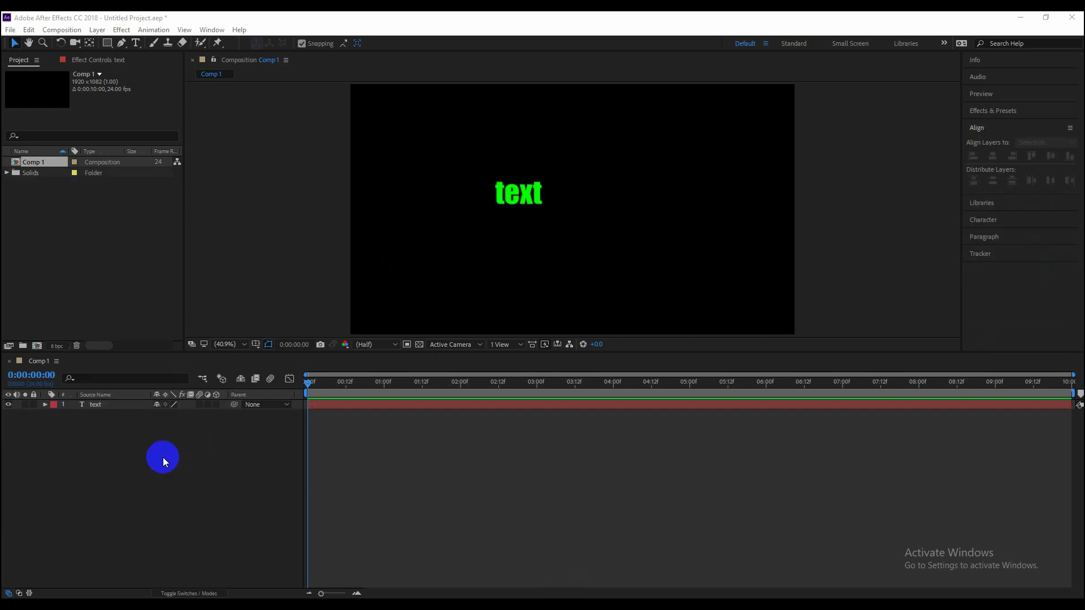
Select the text layer and search the effects and presets for "saber"
{"action": "left_click", "coordinate": [118, 406]}
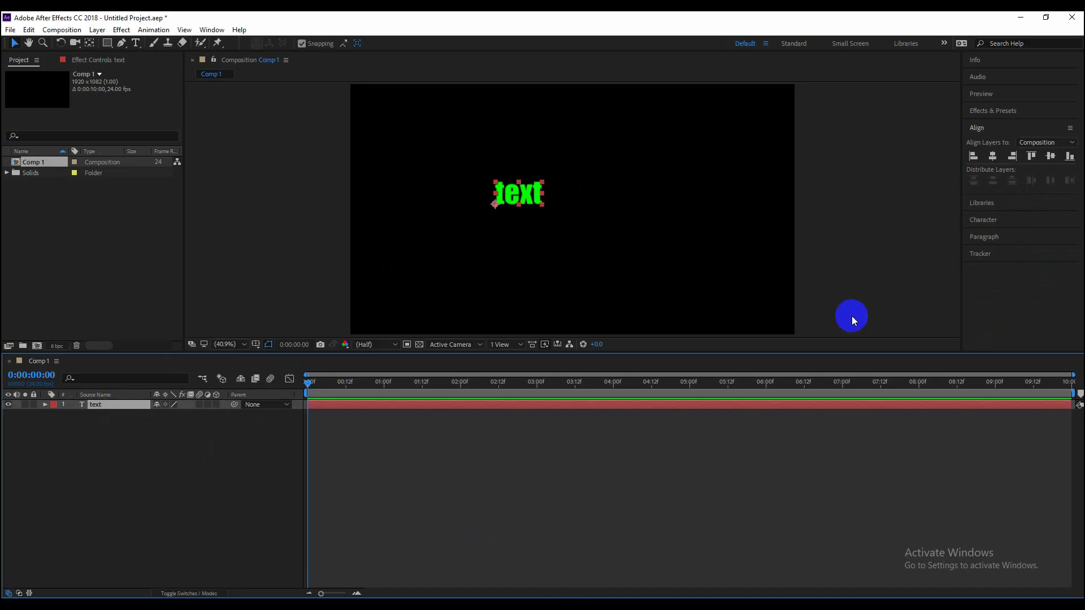
{"action": "left_click", "coordinate": [1000, 111]}
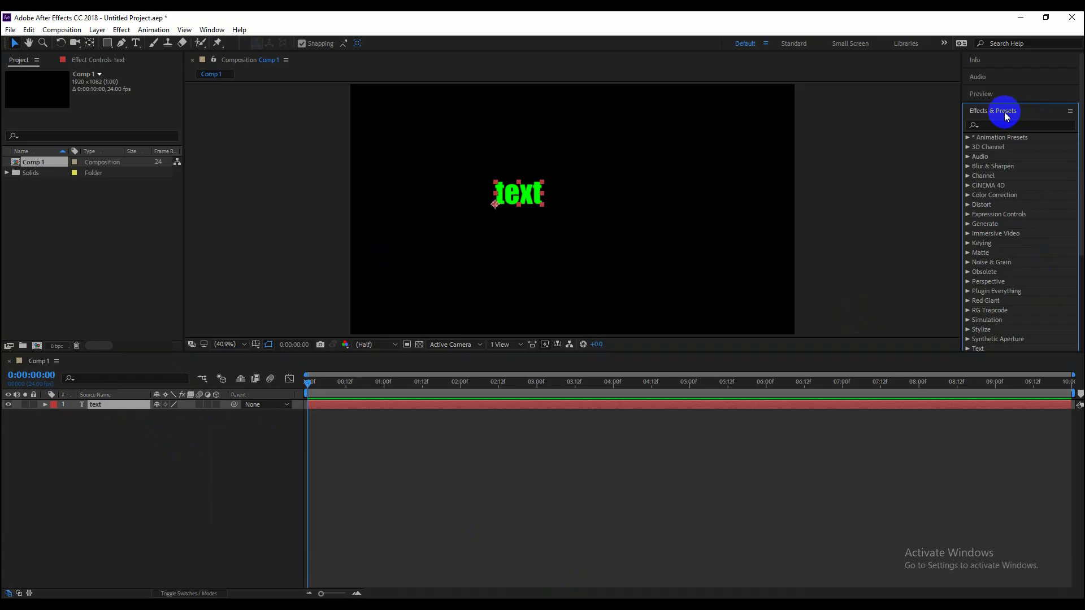
{"action": "left_click", "coordinate": [212, 30]}
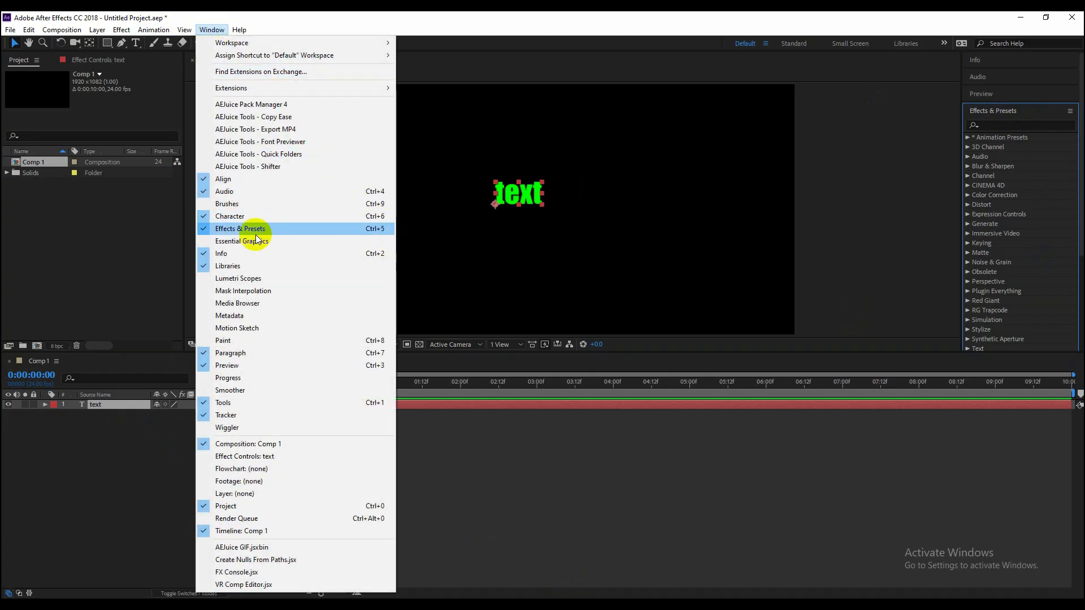
{"action": "left_click", "coordinate": [990, 126]}
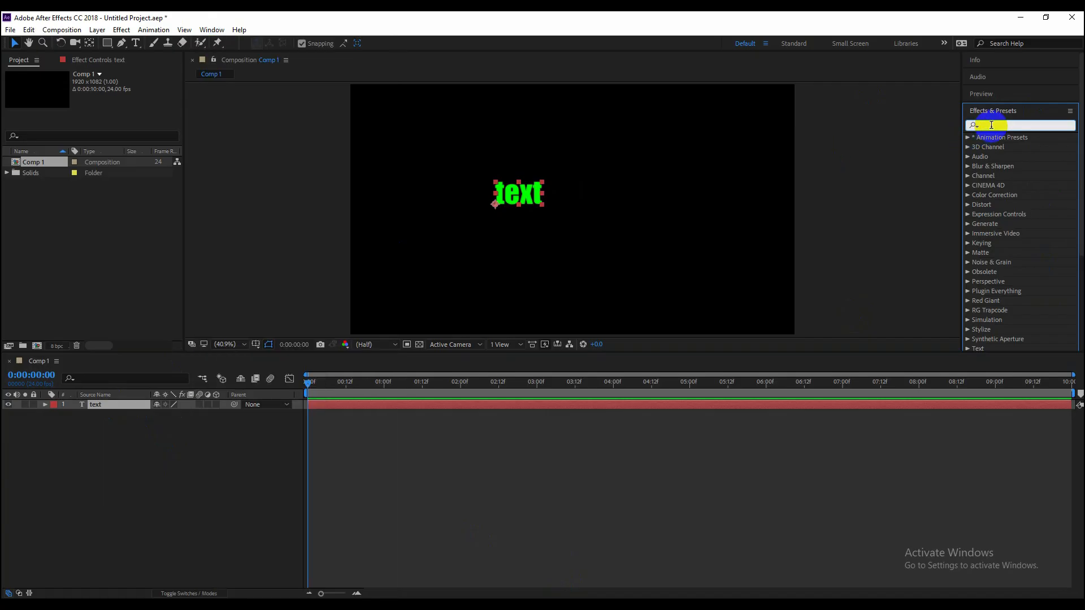
{"action": "type", "text": "saber"}
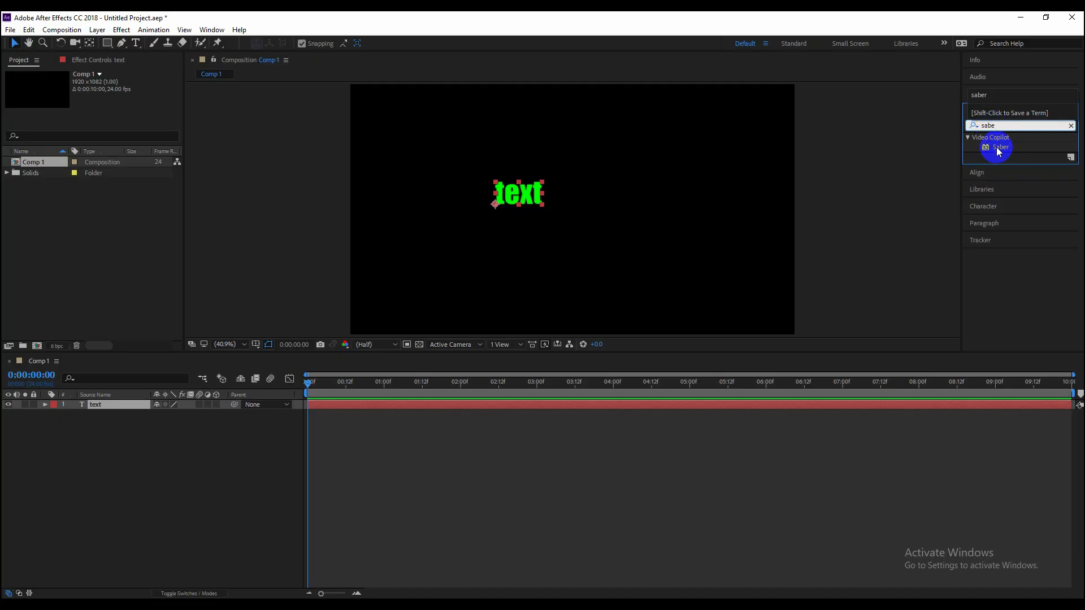
{"action": "left_click", "coordinate": [998, 148]}
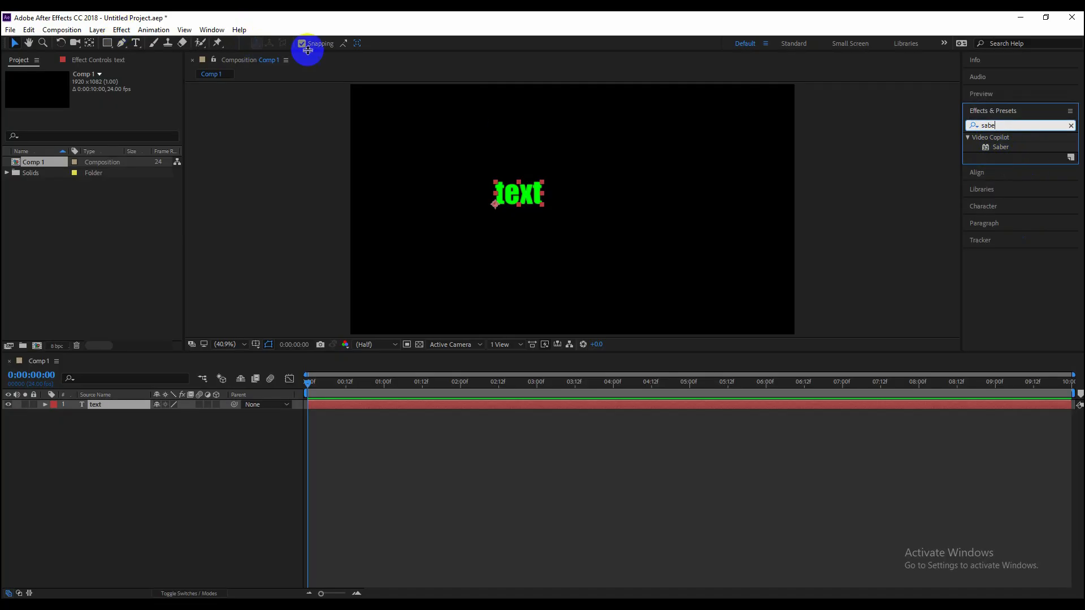
Locate the Saber effect in the Video Copilot effect category with the text layer selected
{"action": "left_click", "coordinate": [121, 29]}
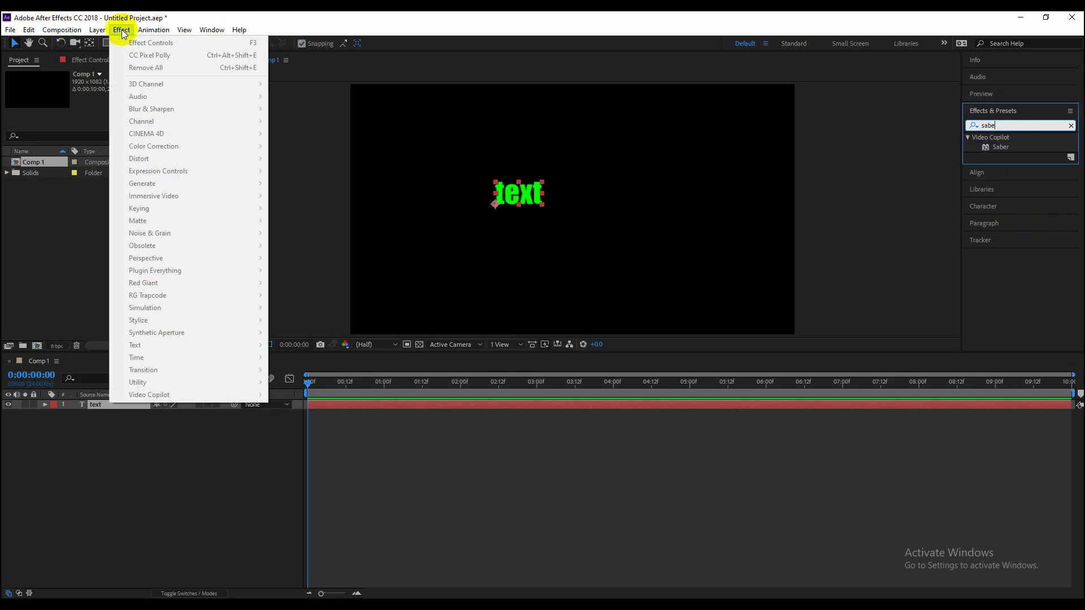
{"action": "left_click", "coordinate": [141, 436]}
{"action": "left_click", "coordinate": [106, 405]}
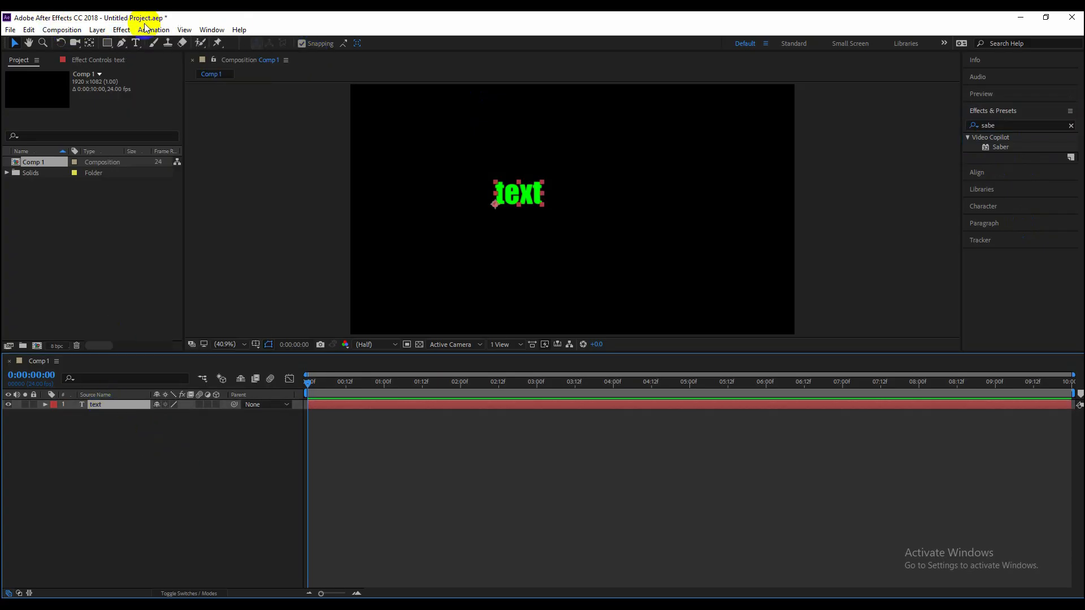
{"action": "left_click", "coordinate": [123, 32]}
{"action": "mouse_move", "coordinate": [184, 395]}
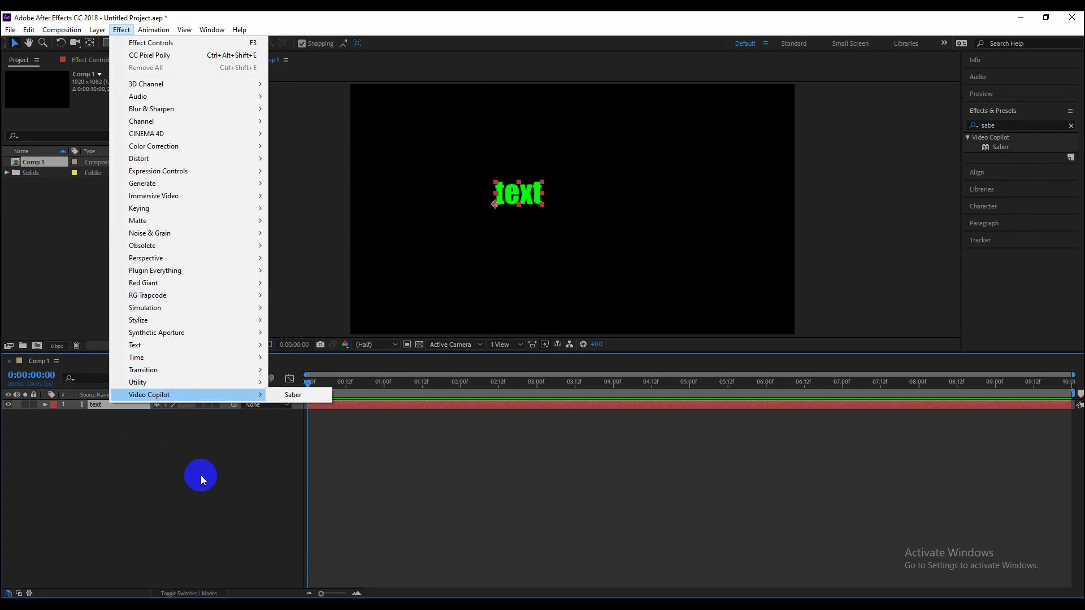
{"action": "left_click", "coordinate": [201, 475]}
Clear the effects and presets search and deselect the text layer
{"action": "left_click", "coordinate": [1059, 130]}
{"action": "left_click", "coordinate": [1071, 125]}
{"action": "left_click", "coordinate": [125, 437]}
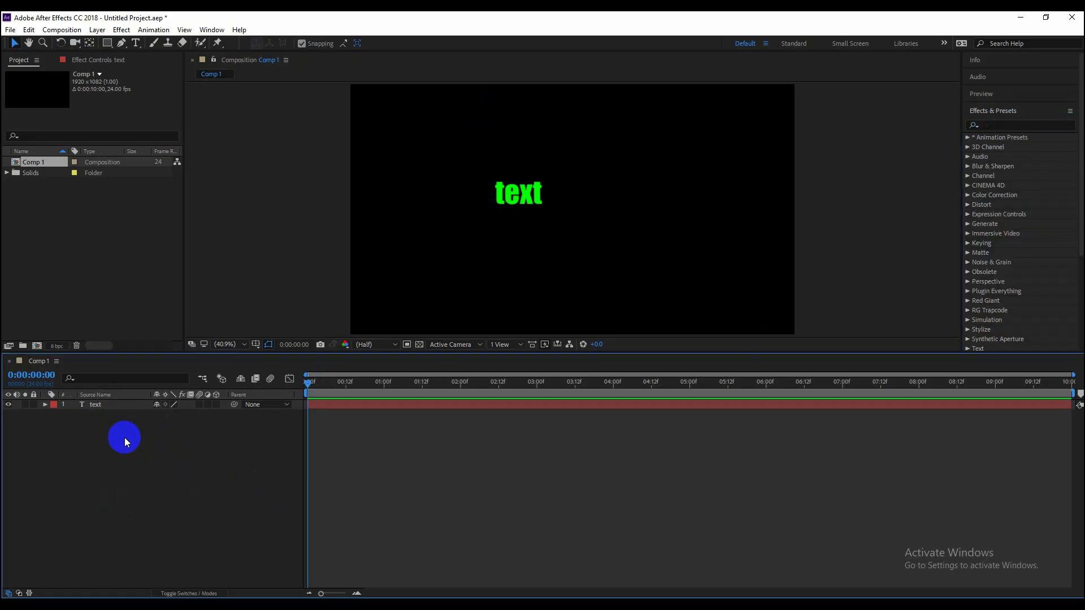
Select the text layer and search FX Console for "sab", leaving the search without applying an effect
{"action": "left_click", "coordinate": [120, 404]}
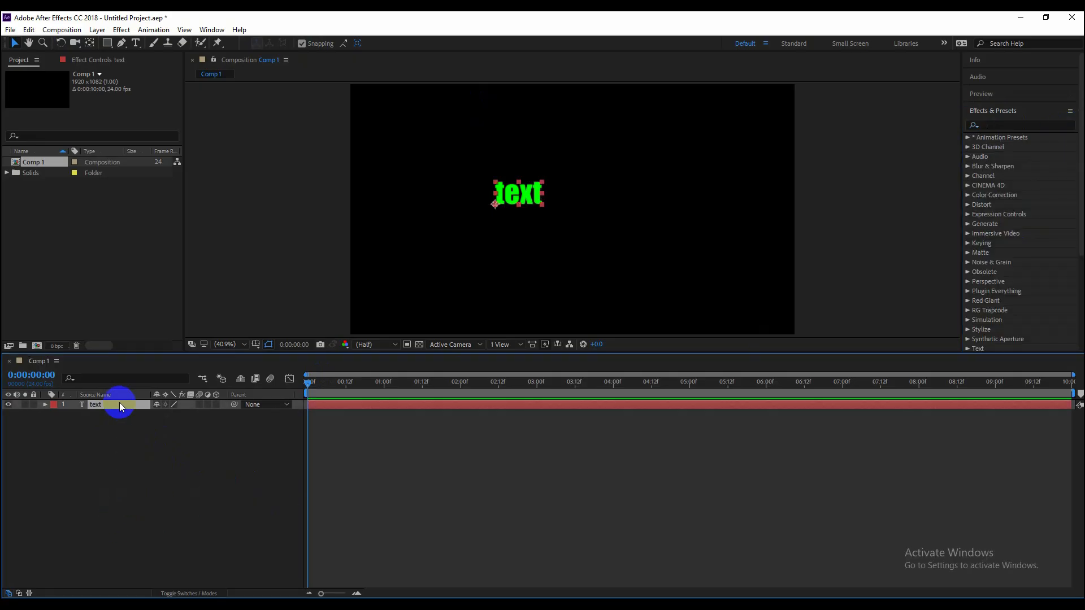
{"action": "key", "text": "ctrl+space"}
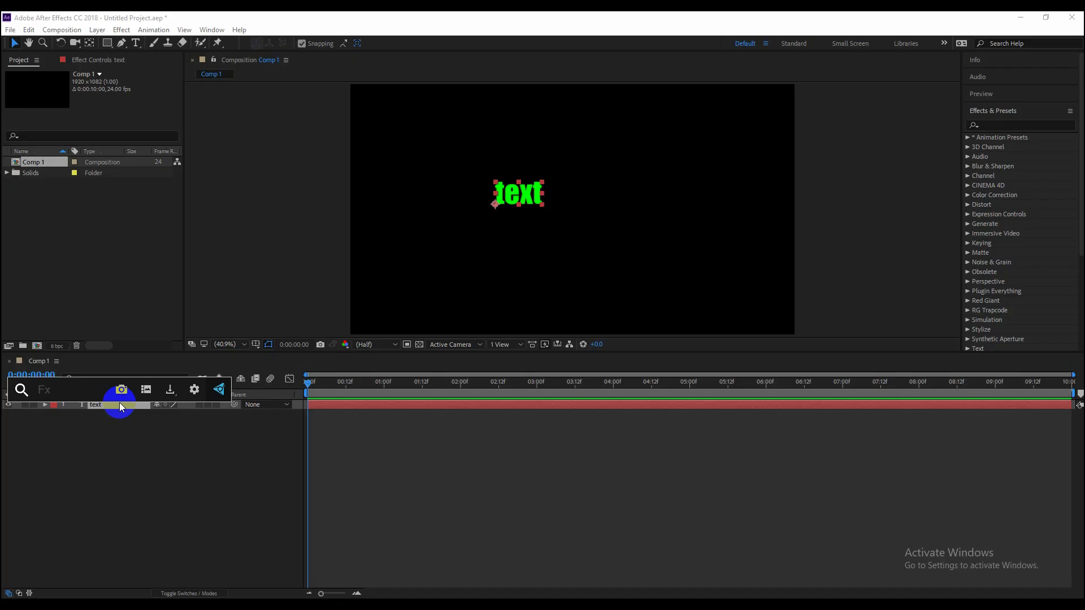
{"action": "type", "text": "sab"}
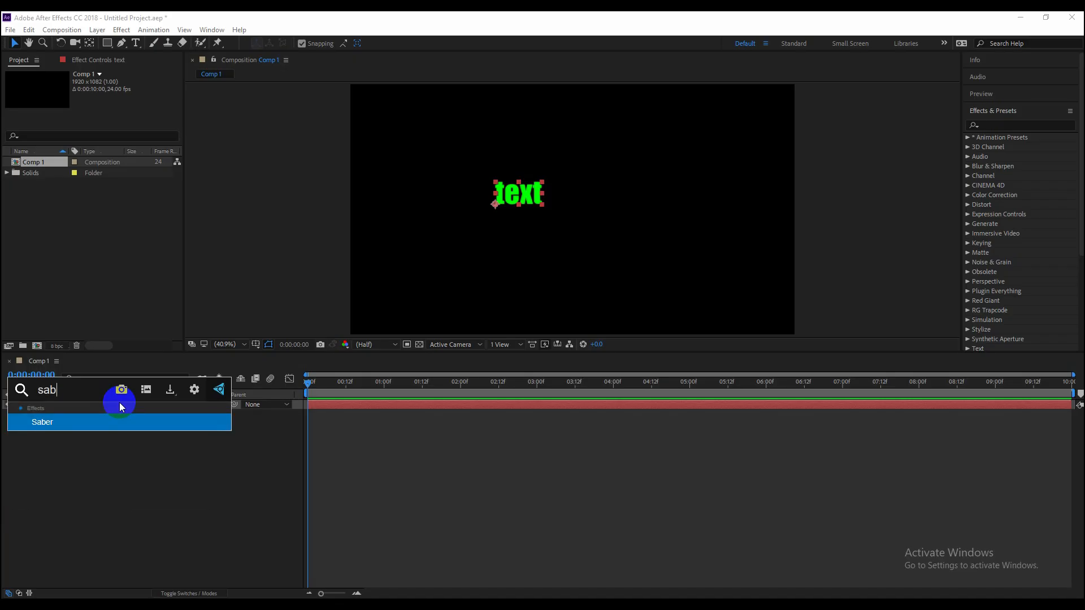
{"action": "left_click", "coordinate": [169, 472]}
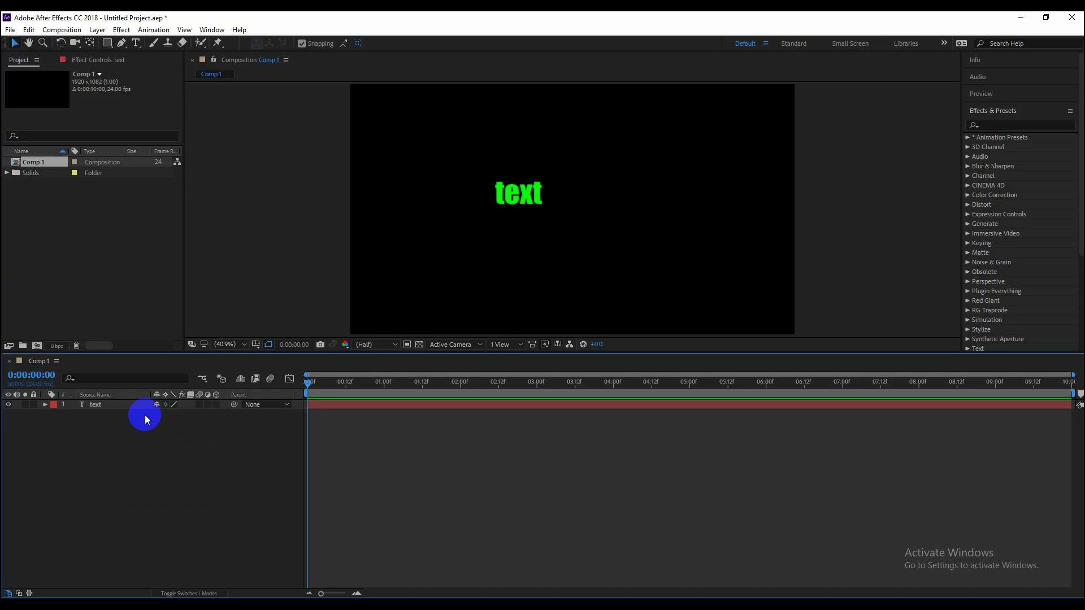
Centre the anchor point within the text layer using the Pan Behind tool
{"action": "left_click", "coordinate": [86, 406]}
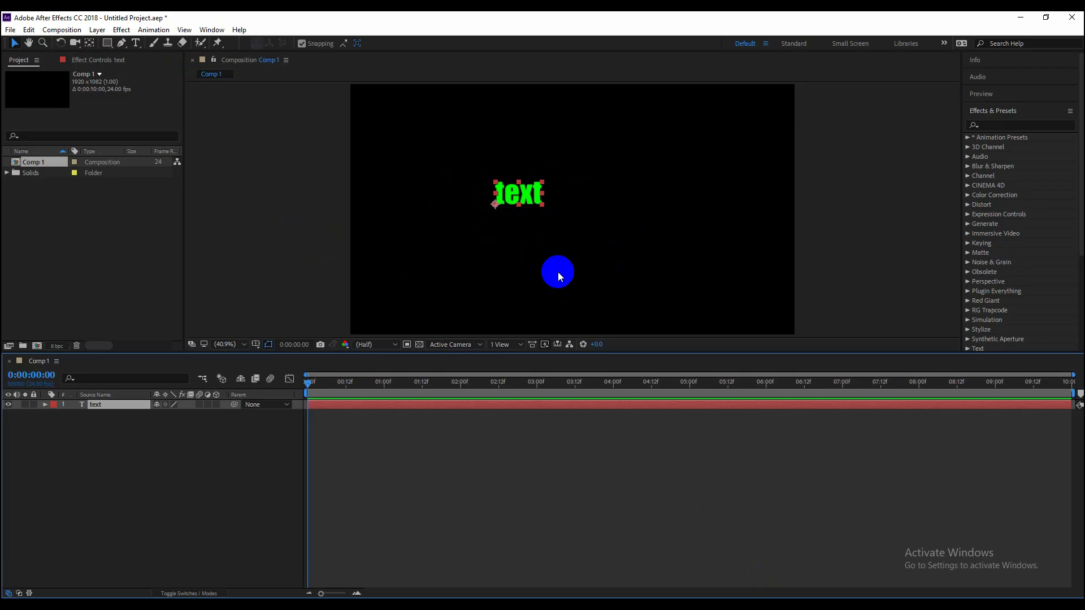
{"action": "left_click", "coordinate": [113, 429]}
{"action": "left_click", "coordinate": [111, 405]}
{"action": "double_click", "coordinate": [90, 44], "text": "ctrl"}
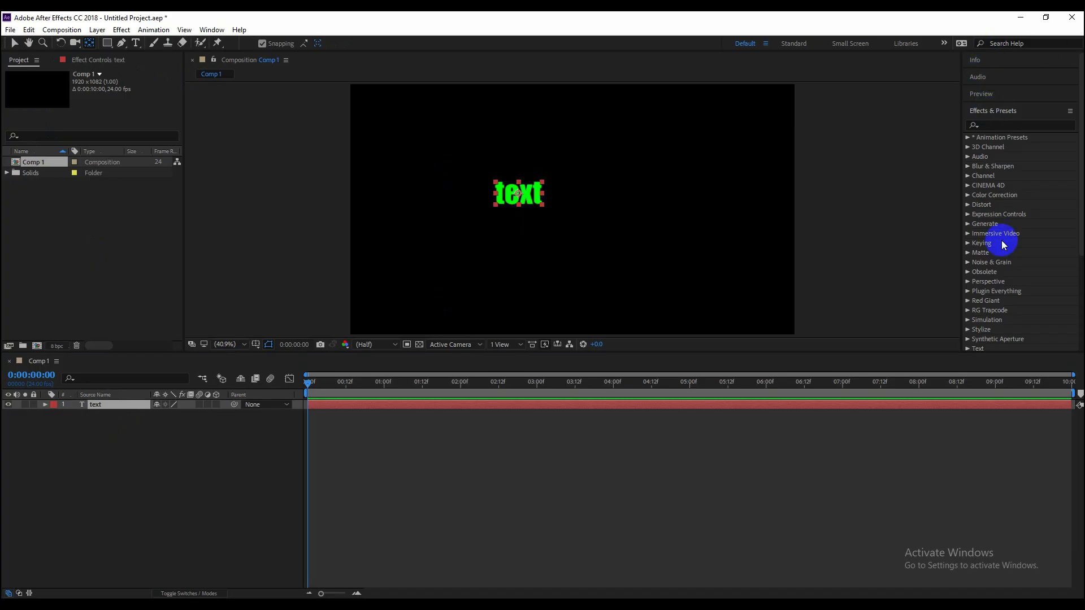
Centre the text layer horizontally and vertically within the composition using the Align options
{"action": "left_click", "coordinate": [984, 95]}
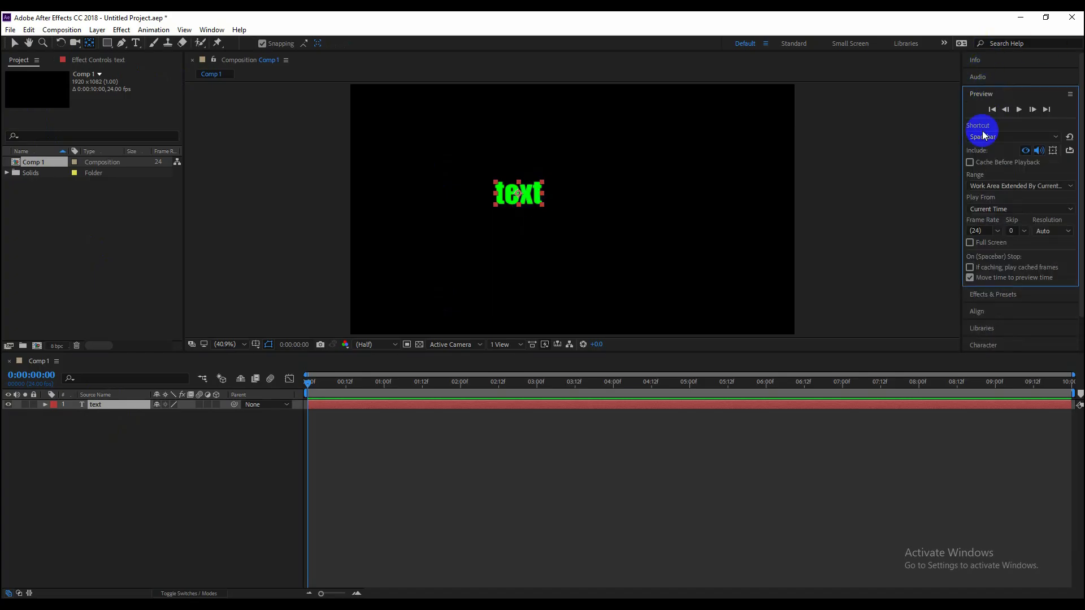
{"action": "left_click", "coordinate": [983, 312]}
{"action": "left_click", "coordinate": [993, 156]}
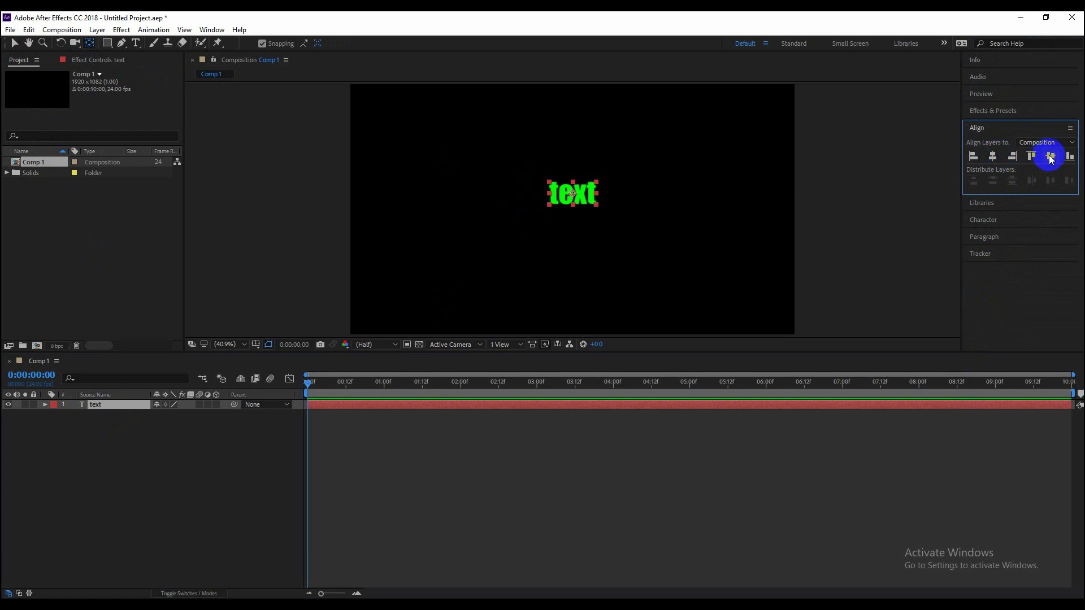
{"action": "left_click", "coordinate": [1050, 156]}
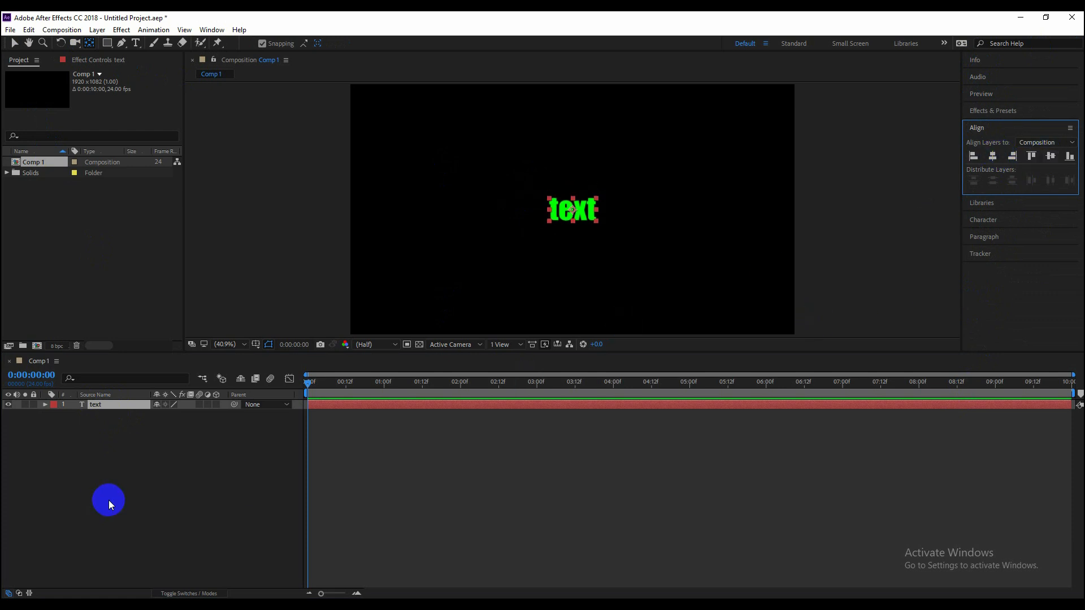
Scale the text layer up uniformly to roughly two and a half times its size and collapse its properties
{"action": "key", "text": "s"}
{"action": "left_click_drag", "start_coordinate": [187, 415], "coordinate": [285, 413]}
{"action": "left_click", "coordinate": [192, 443]}
{"action": "left_click", "coordinate": [95, 404]}
{"action": "left_click", "coordinate": [45, 405]}
{"action": "left_click", "coordinate": [119, 438]}
Duplicate the enlarged text layer and leave both layers deselected
{"action": "left_click", "coordinate": [110, 406]}
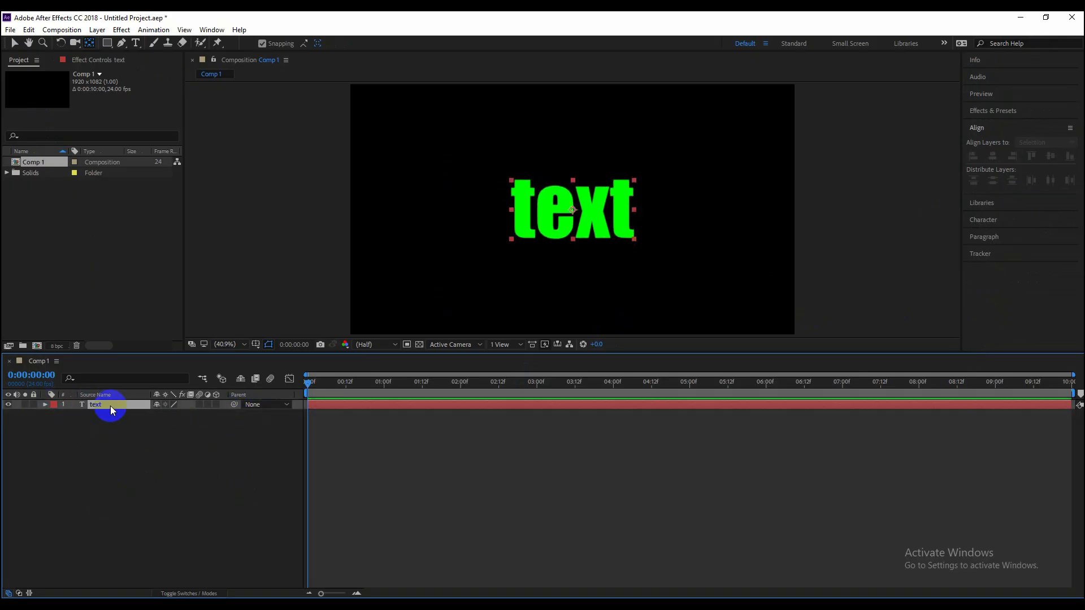
{"action": "key", "text": "ctrl+d"}
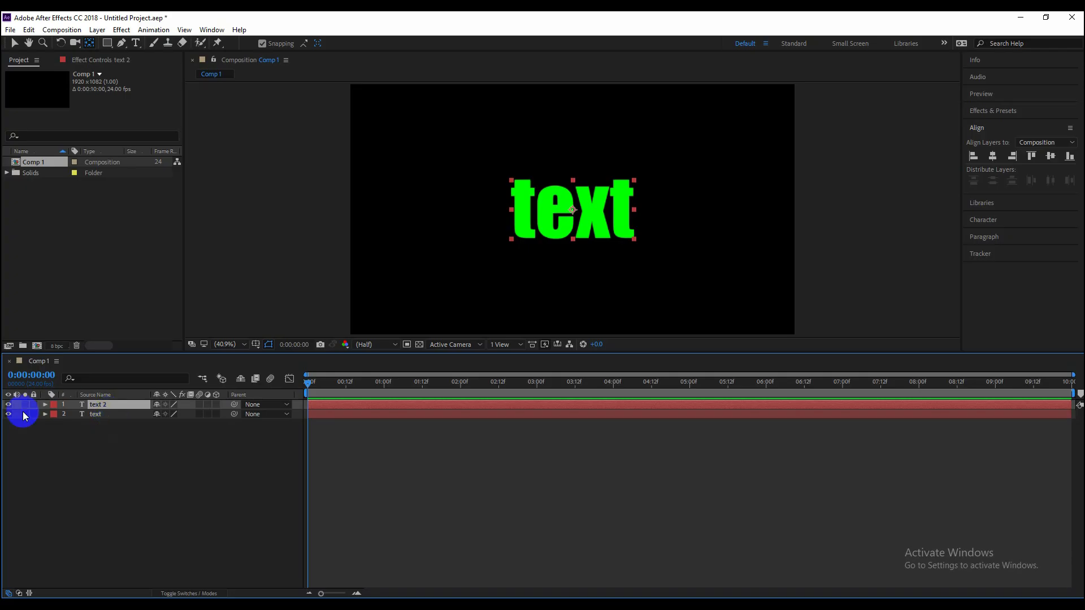
{"action": "key", "text": "Return"}
{"action": "left_click", "coordinate": [141, 442]}
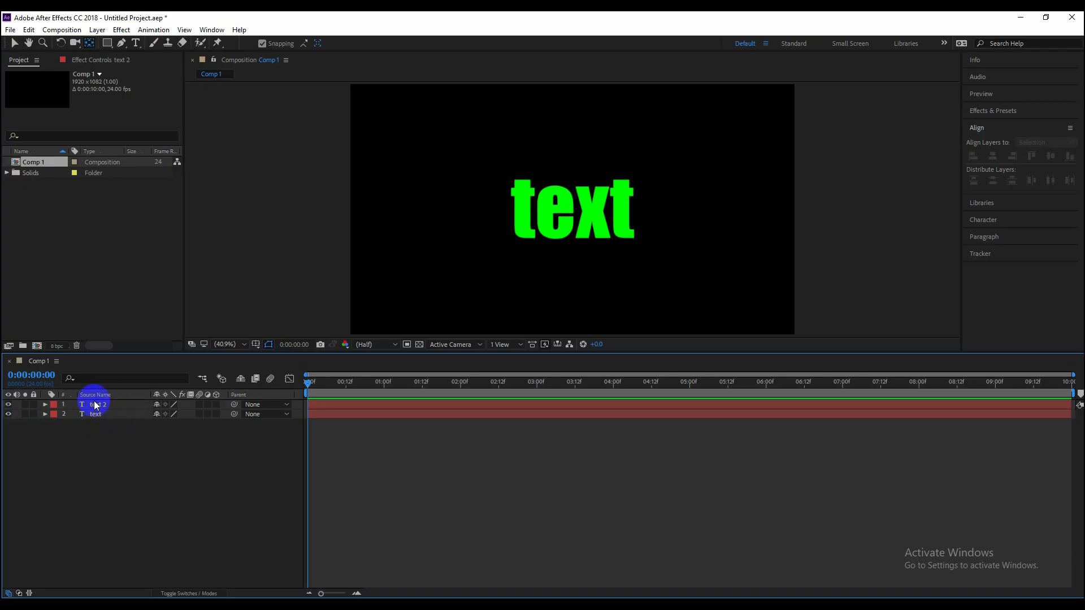
Draw a closed five-point Pen mask around the upper part of the first "t" on the text 2 layer
{"action": "left_click", "coordinate": [99, 404]}
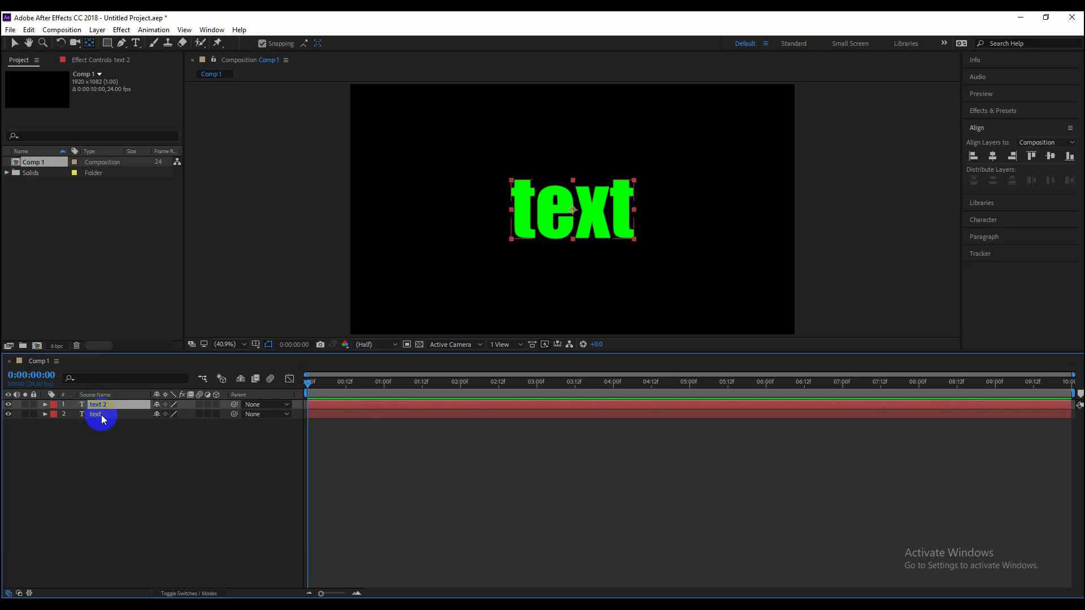
{"action": "left_click", "coordinate": [121, 43]}
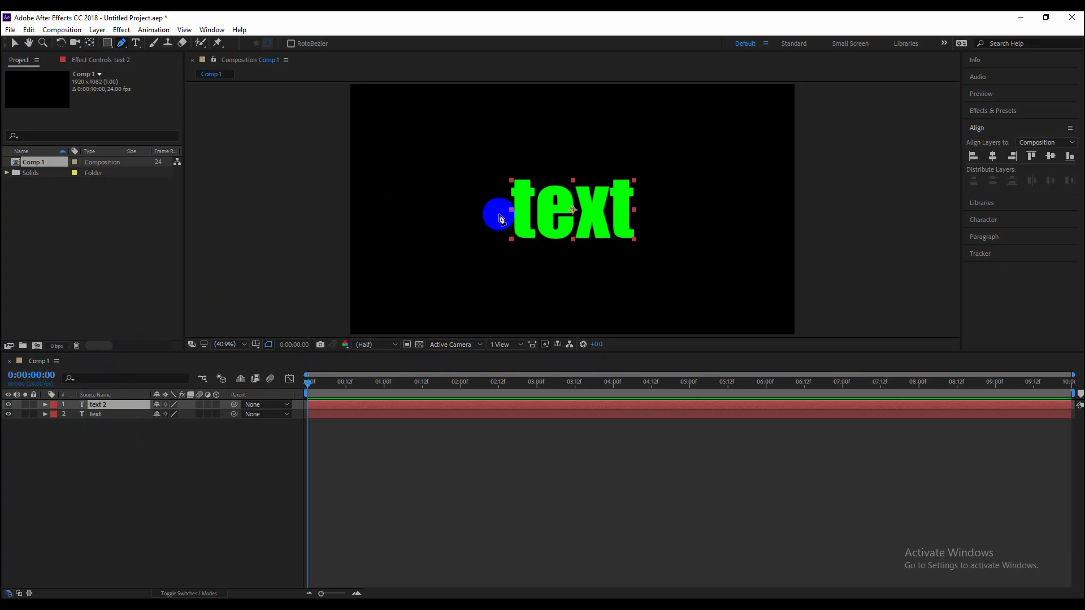
{"action": "left_click", "coordinate": [498, 214]}
{"action": "left_click", "coordinate": [533, 206]}
{"action": "left_click", "coordinate": [540, 185]}
{"action": "left_click", "coordinate": [526, 154]}
{"action": "left_click", "coordinate": [491, 175]}
{"action": "left_click", "coordinate": [498, 214]}
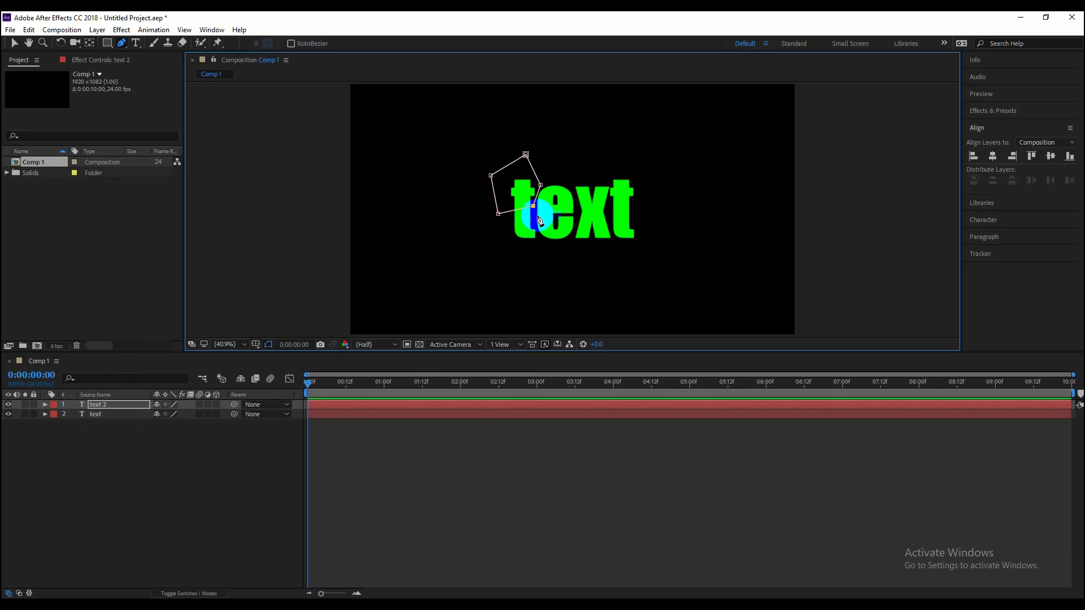
Draw a closed Pen mask around the upper part of the "e" on text 2, undoing the misplaced closing point
{"action": "left_click", "coordinate": [535, 216]}
{"action": "left_click", "coordinate": [575, 213]}
{"action": "left_click", "coordinate": [560, 169]}
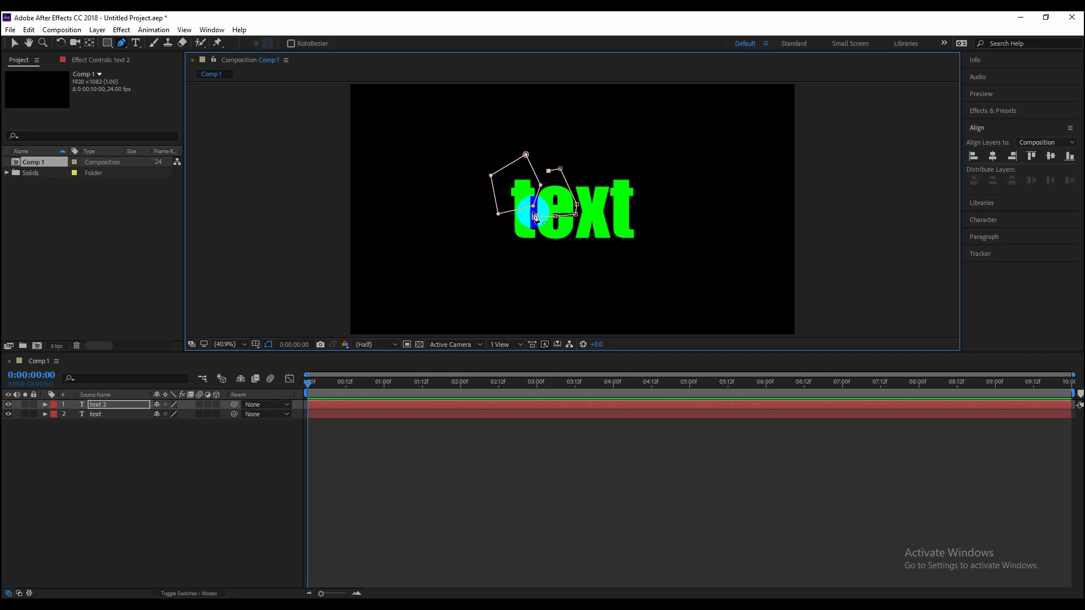
{"action": "left_click", "coordinate": [536, 216]}
{"action": "key", "text": "ctrl+z"}
{"action": "left_click", "coordinate": [533, 183]}
{"action": "left_click", "coordinate": [536, 216]}
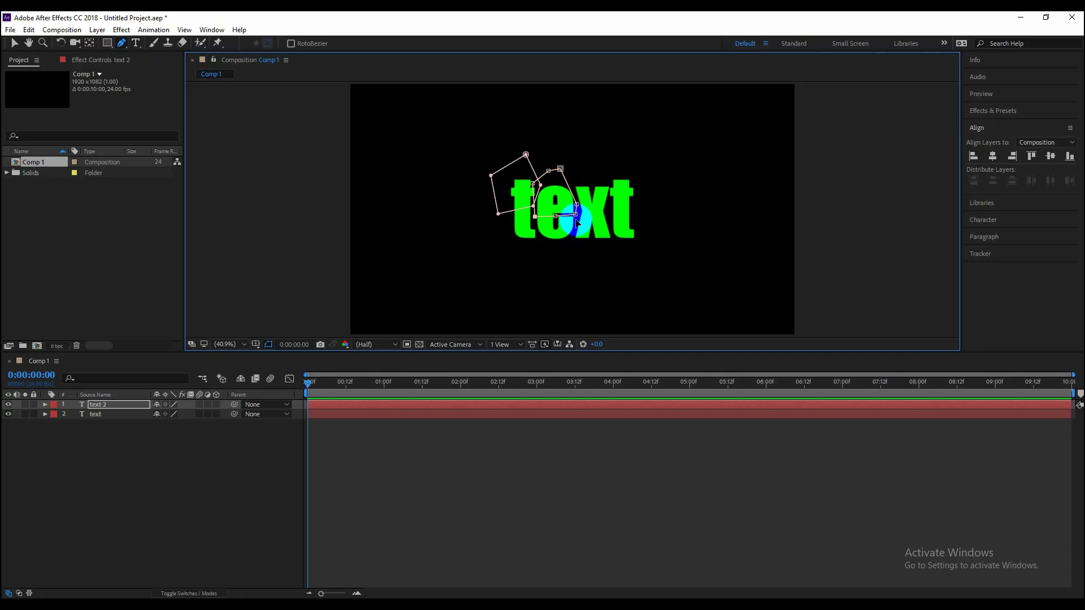
Draw a closed Pen mask around the upper part of the "x" on the text 2 layer
{"action": "left_click", "coordinate": [243, 344]}
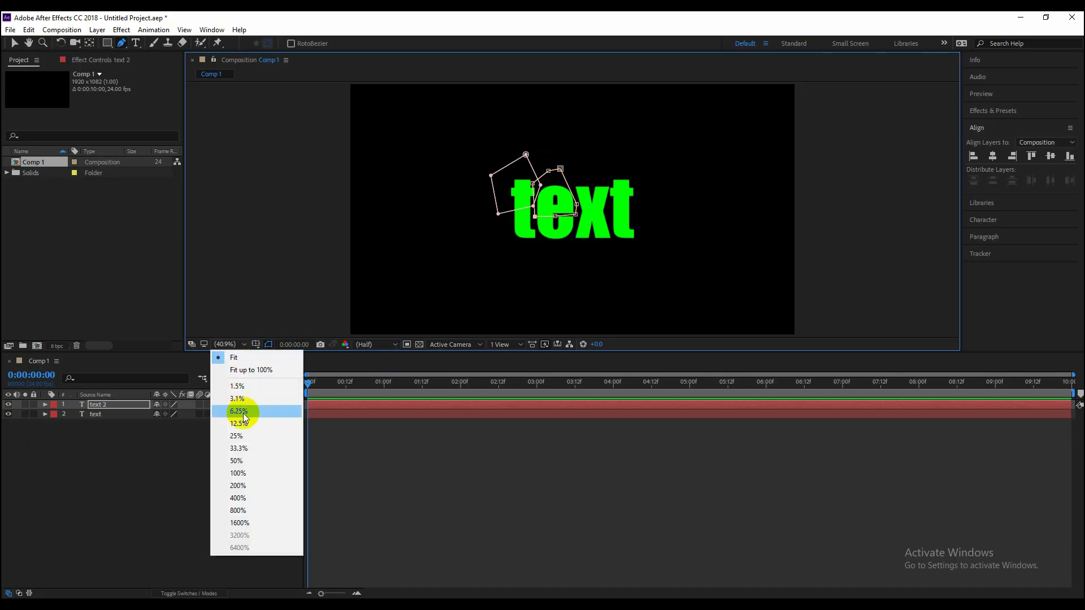
{"action": "left_click", "coordinate": [520, 19]}
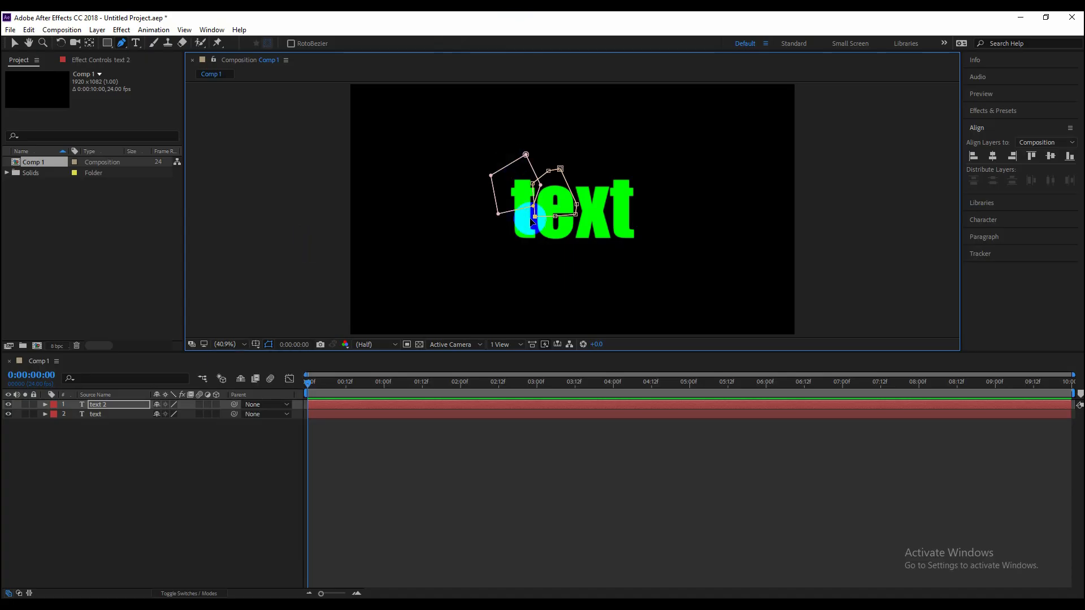
{"action": "scroll", "coordinate": [603, 208], "scroll_direction": "up", "scroll_amount": 3}
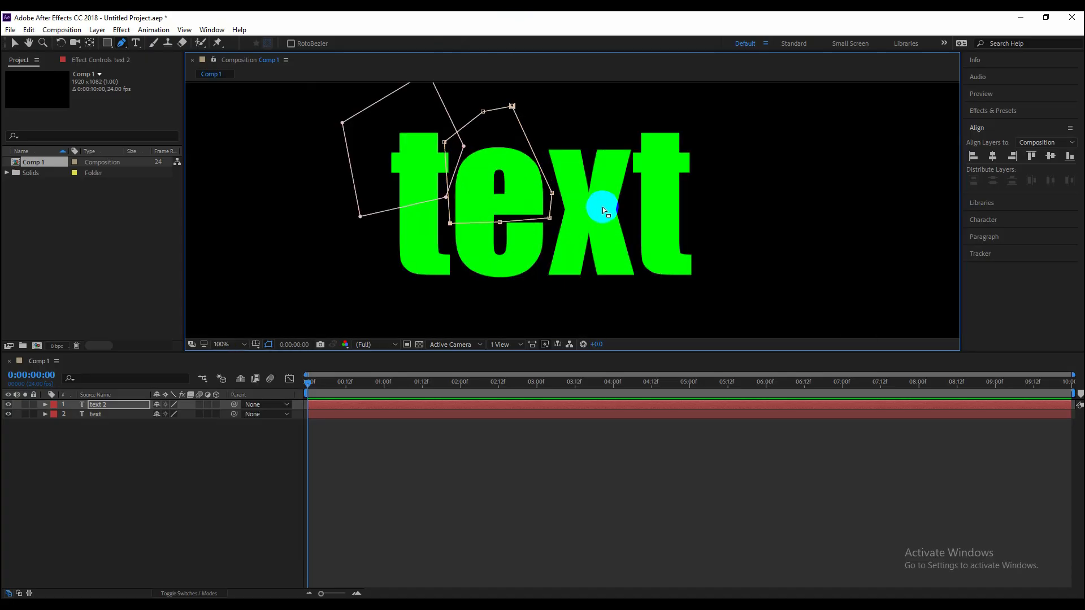
{"action": "scroll", "coordinate": [602, 207], "scroll_direction": "up", "scroll_amount": 1}
{"action": "key", "text": "h"}
{"action": "left_click_drag", "start_coordinate": [642, 176], "coordinate": [641, 246]}
{"action": "key", "text": "g"}
{"action": "left_click", "coordinate": [519, 282]}
{"action": "left_click", "coordinate": [648, 284]}
{"action": "left_click", "coordinate": [668, 140]}
{"action": "left_click", "coordinate": [476, 131]}
{"action": "left_click", "coordinate": [485, 189]}
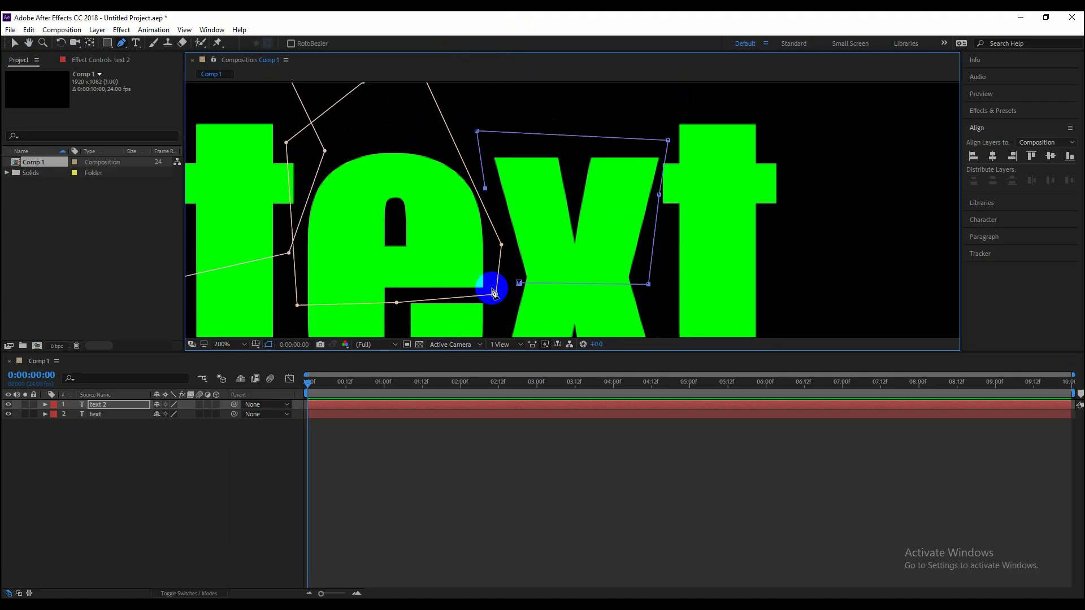
{"action": "left_click", "coordinate": [519, 282]}
Draw a closed Pen mask around the upper part of the last "t" on text 2, and fit the composition in view
{"action": "left_click", "coordinate": [662, 256]}
{"action": "left_click", "coordinate": [806, 264]}
{"action": "left_click", "coordinate": [809, 148]}
{"action": "left_click", "coordinate": [770, 106]}
{"action": "left_click", "coordinate": [647, 112]}
{"action": "left_click", "coordinate": [662, 149]}
{"action": "left_click", "coordinate": [648, 237]}
{"action": "left_click", "coordinate": [662, 256]}
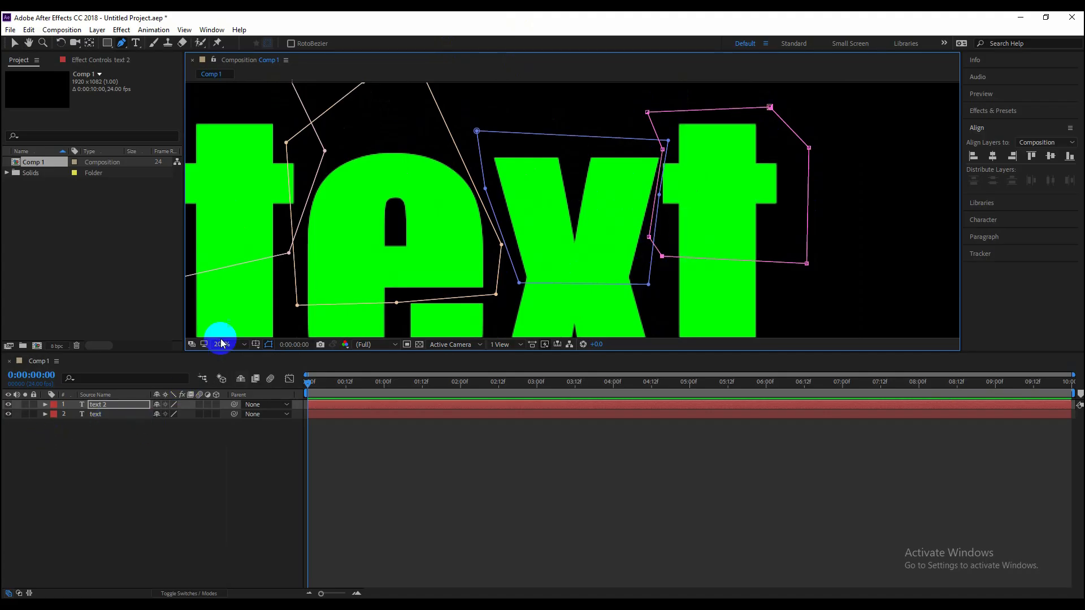
{"action": "left_click", "coordinate": [242, 344]}
{"action": "left_click", "coordinate": [233, 357]}
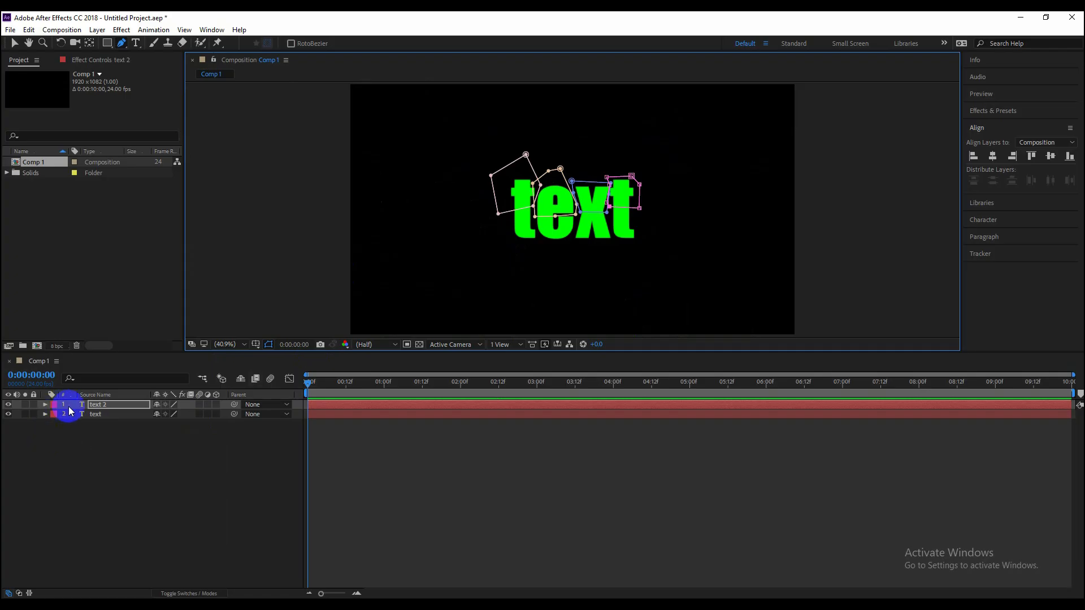
Reveal the path, feather, opacity and expansion properties of all masks on the text 2 layer
{"action": "left_click", "coordinate": [107, 404]}
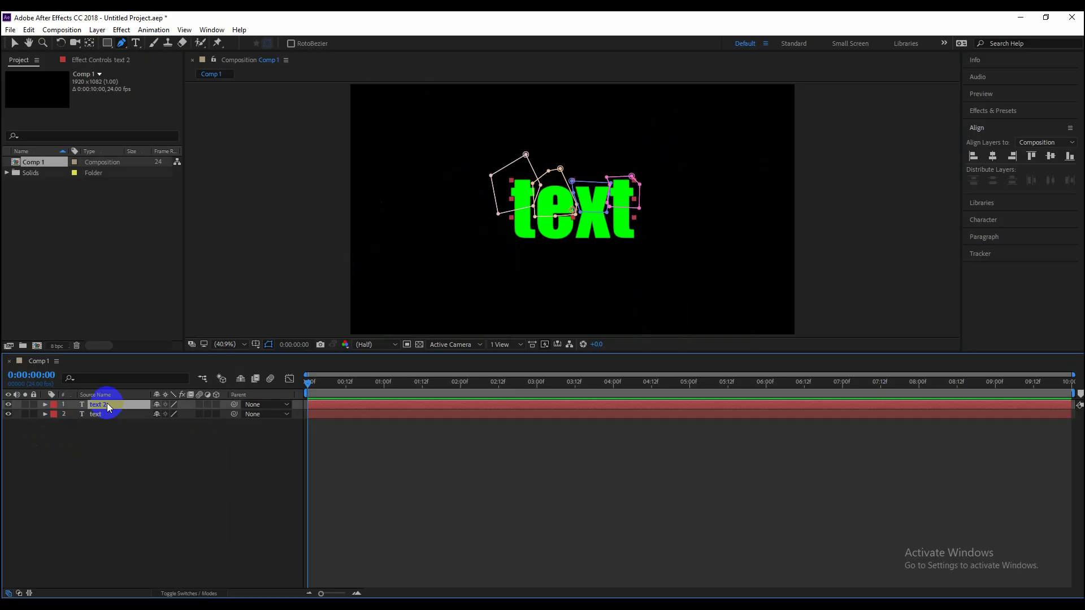
{"action": "key", "text": "m"}
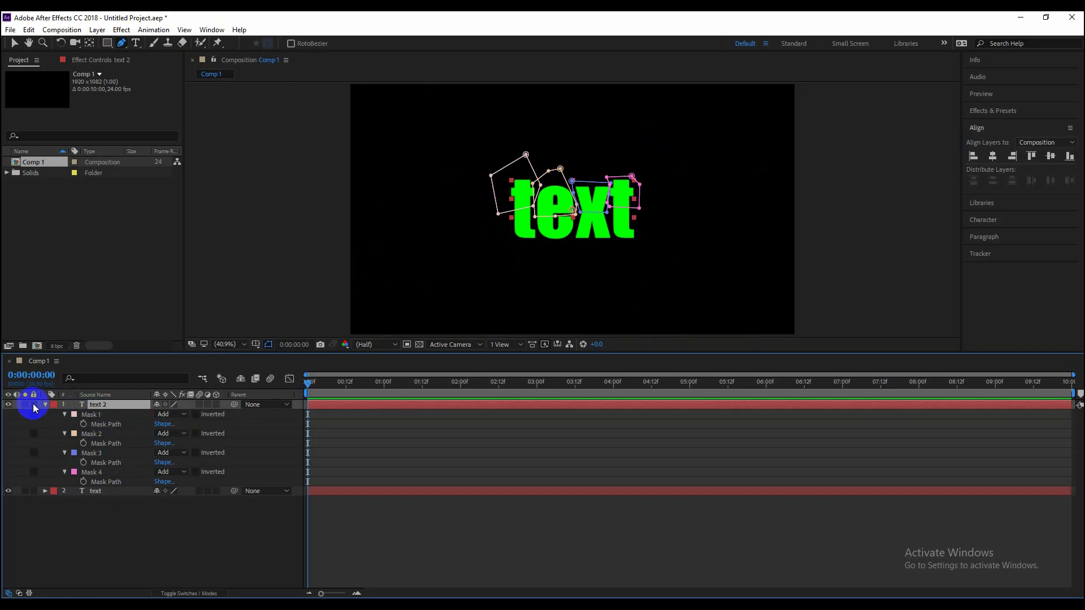
{"action": "key", "text": "m"}
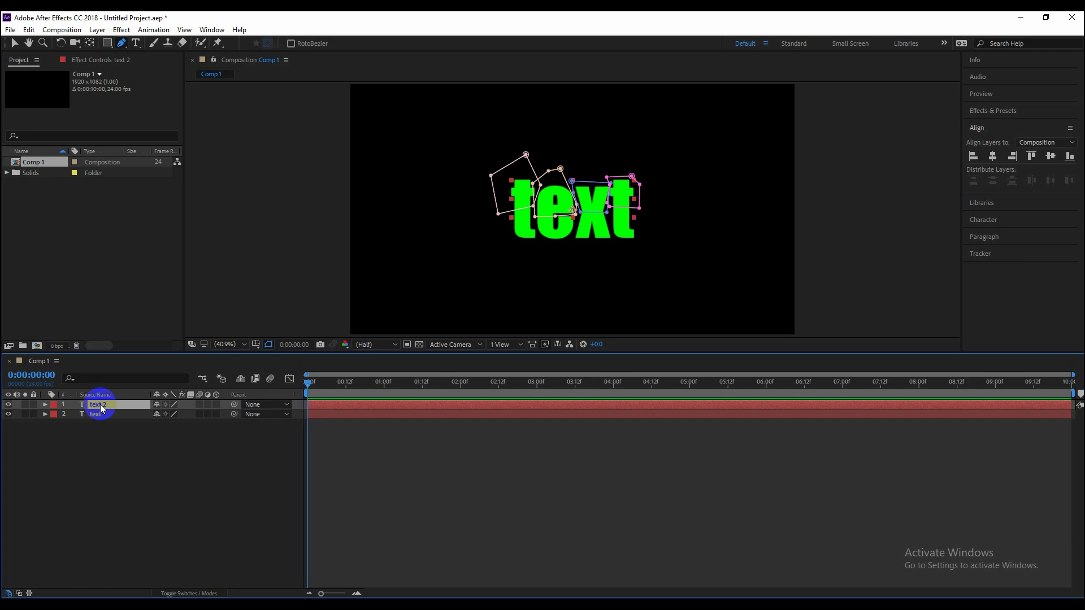
{"action": "key", "text": "m"}
{"action": "key", "text": "m"}
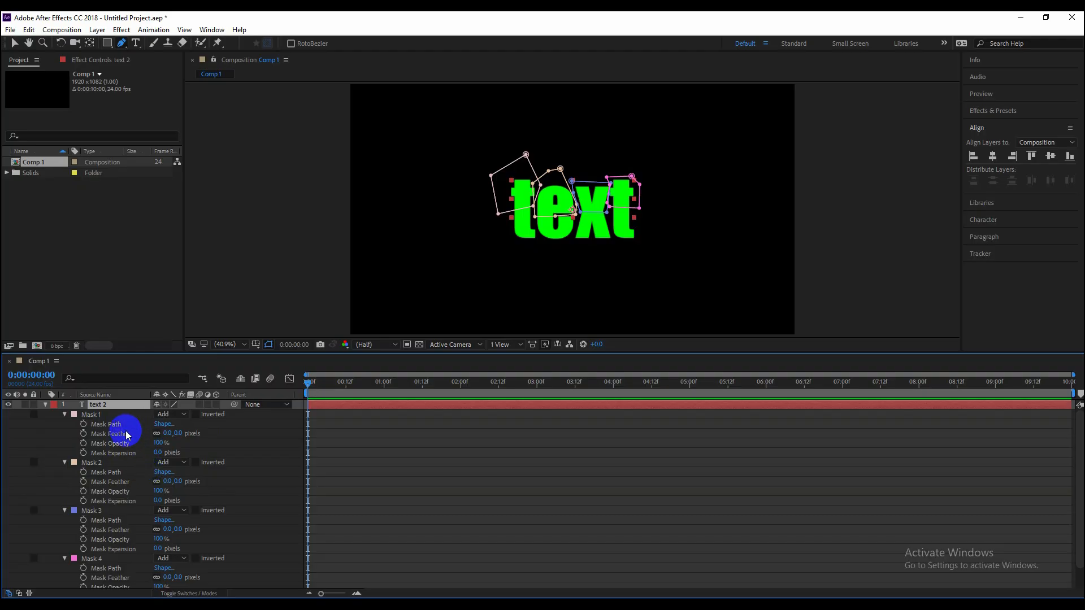
Select Mask 1 through Mask 4 with their mask paths on text 2 and copy them
{"action": "left_click", "coordinate": [89, 415]}
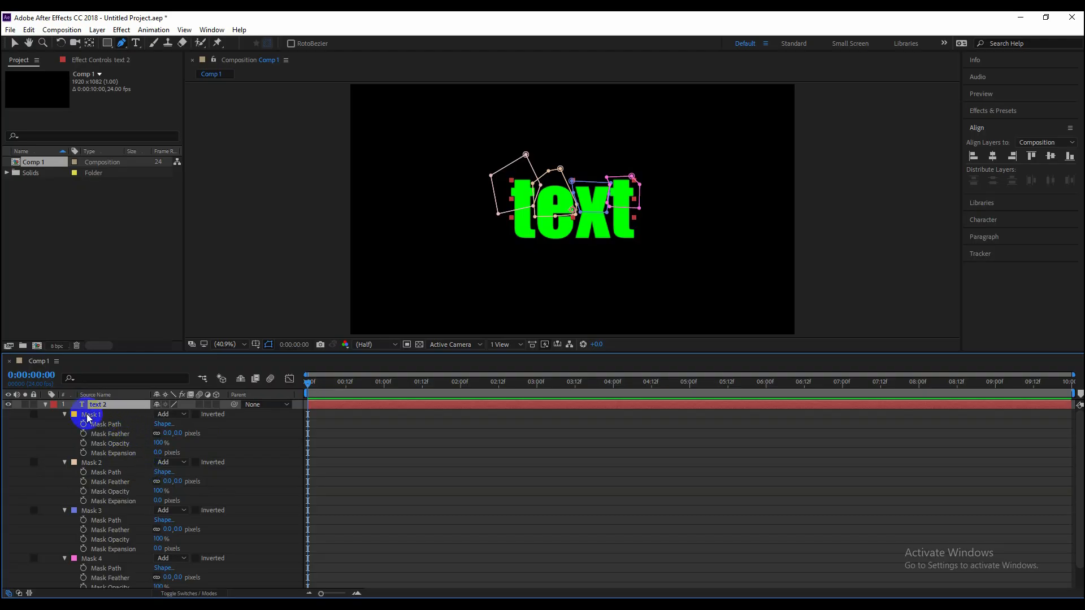
{"action": "left_click", "coordinate": [97, 424]}
{"action": "left_click", "coordinate": [92, 462], "text": "shift"}
{"action": "left_click", "coordinate": [104, 473], "text": "ctrl"}
{"action": "left_click", "coordinate": [92, 511], "text": "ctrl"}
{"action": "left_click", "coordinate": [103, 521], "text": "ctrl"}
{"action": "left_click", "coordinate": [89, 559], "text": "ctrl"}
{"action": "left_click", "coordinate": [104, 569], "text": "ctrl"}
{"action": "scroll", "coordinate": [164, 519], "scroll_direction": "down", "scroll_amount": 1}
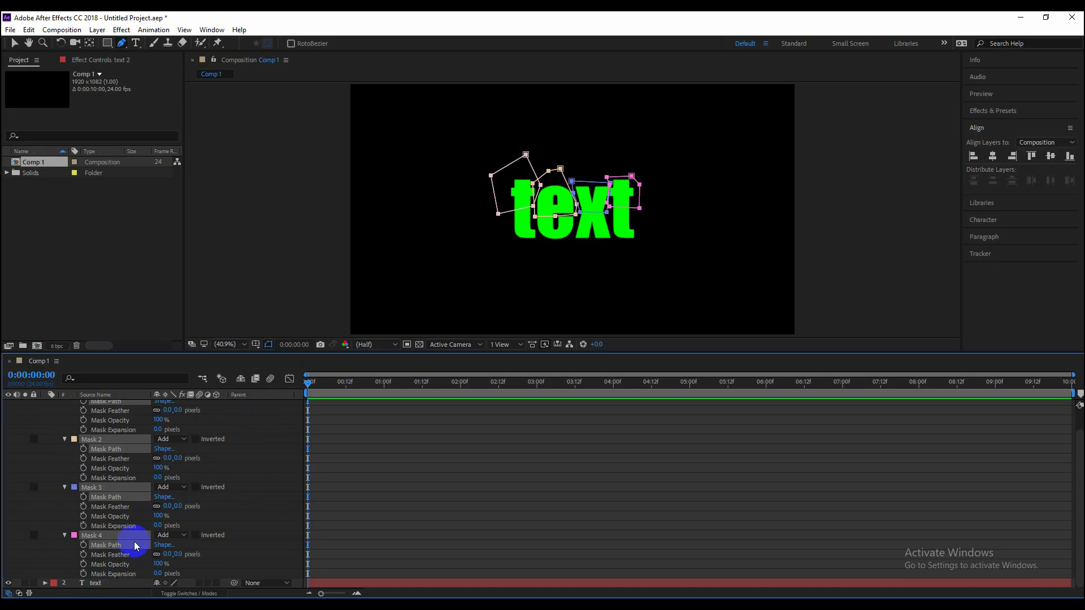
{"action": "left_click", "coordinate": [29, 29]}
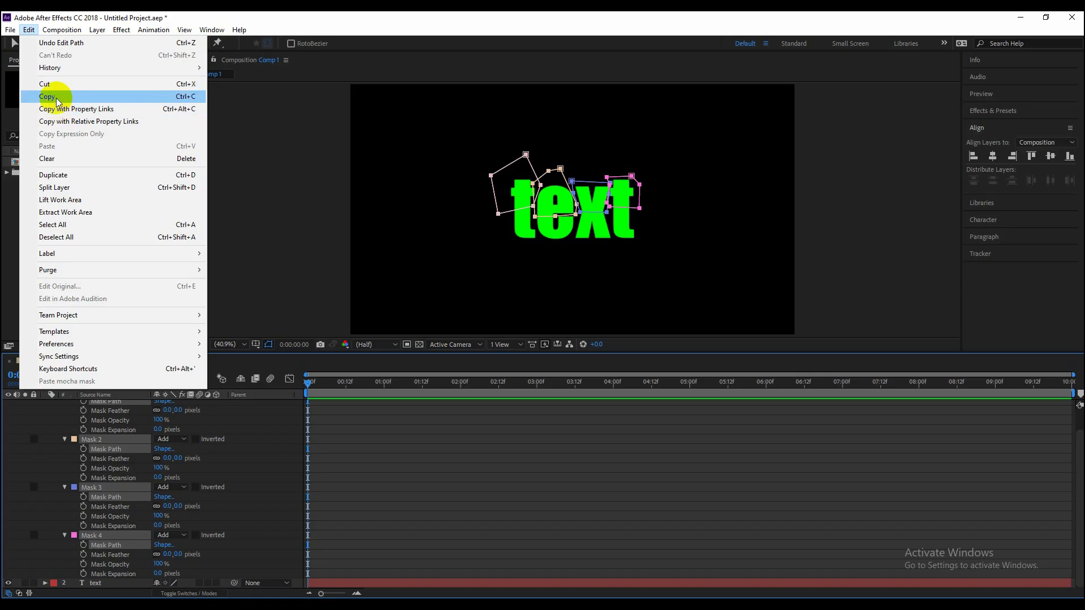
{"action": "left_click", "coordinate": [57, 98]}
Collapse the text 2 layer and paste the copied masks onto the original text layer
{"action": "scroll", "coordinate": [84, 418], "scroll_direction": "up", "scroll_amount": 2}
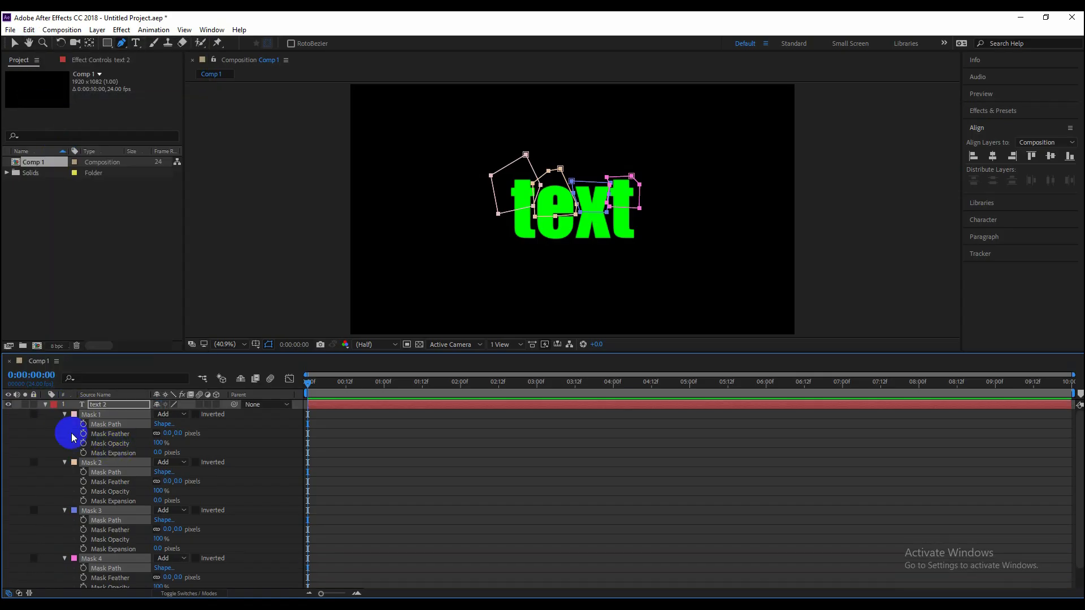
{"action": "left_click", "coordinate": [46, 405]}
{"action": "left_click", "coordinate": [100, 414]}
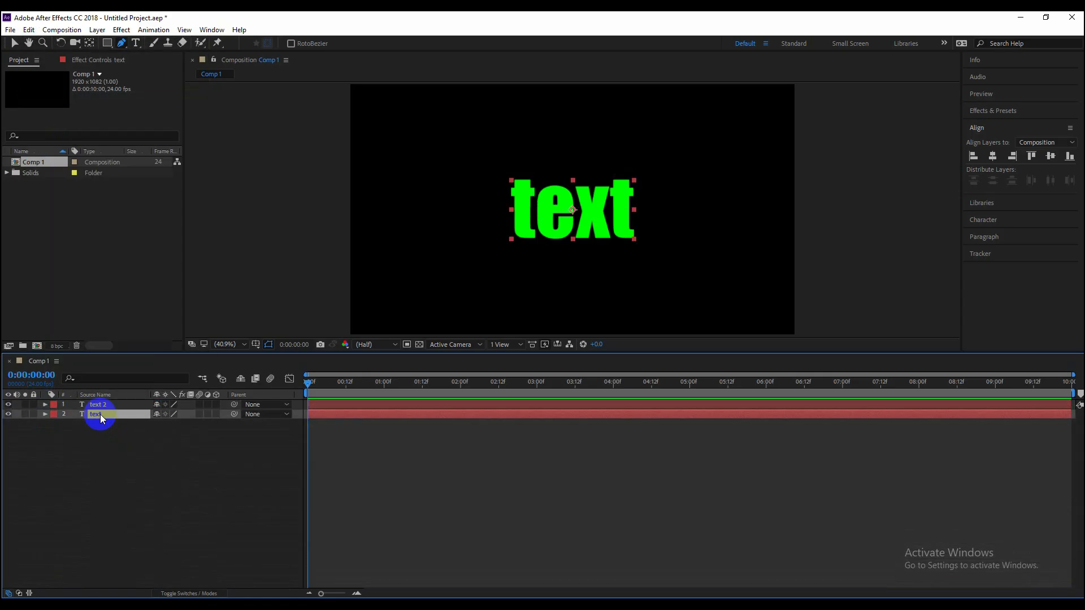
{"action": "key", "text": "ctrl+v"}
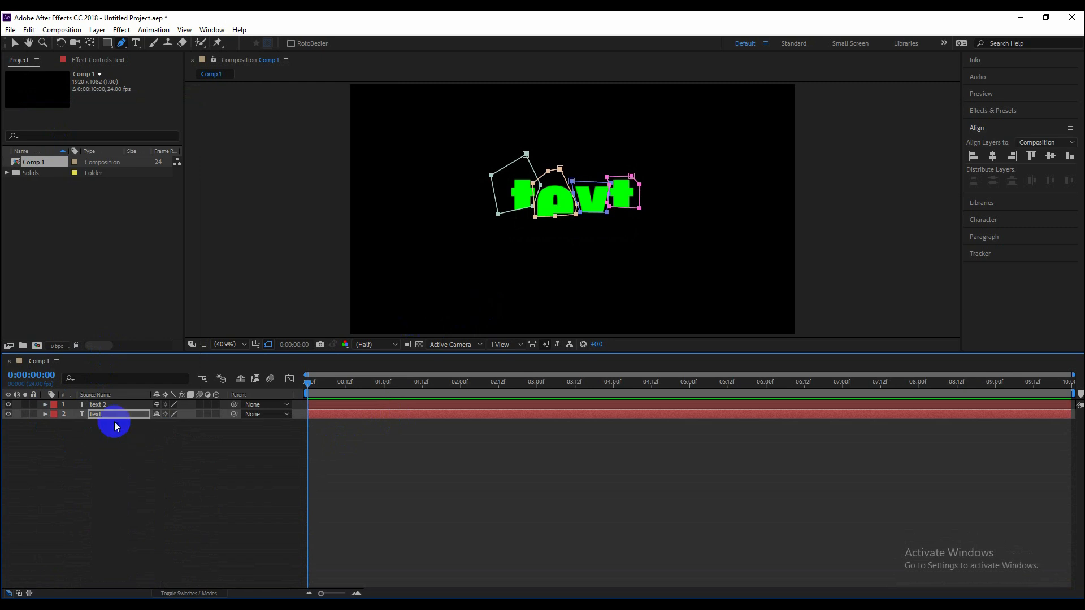
Expand the mask properties of the original text layer and set all four pasted masks to Subtract
{"action": "left_click", "coordinate": [46, 413]}
{"action": "left_click", "coordinate": [45, 413]}
{"action": "key", "text": "m"}
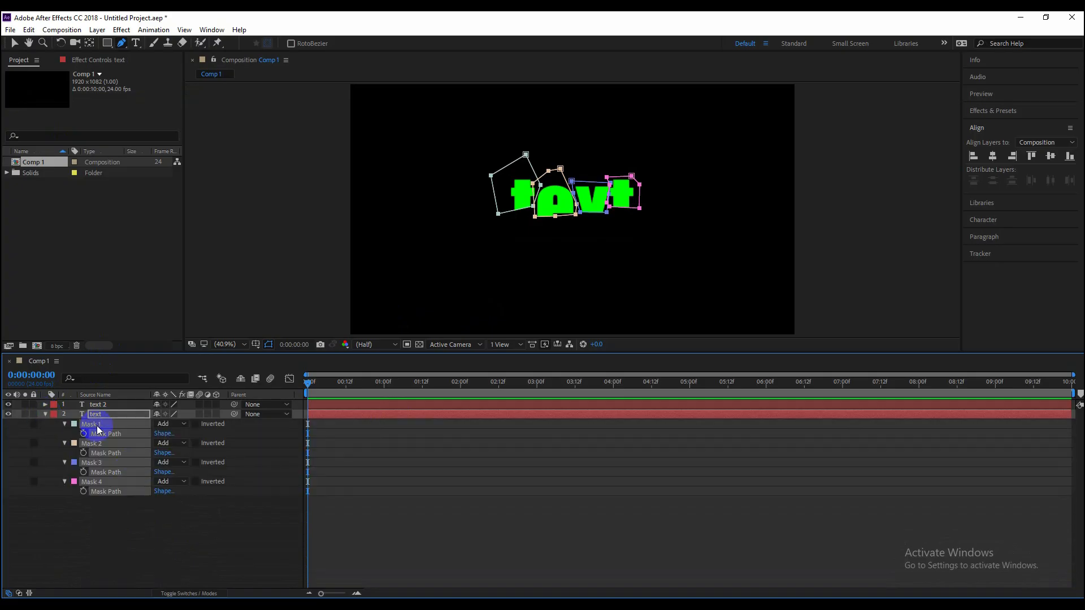
{"action": "left_click", "coordinate": [46, 415]}
{"action": "key", "text": "m"}
{"action": "key", "text": "m"}
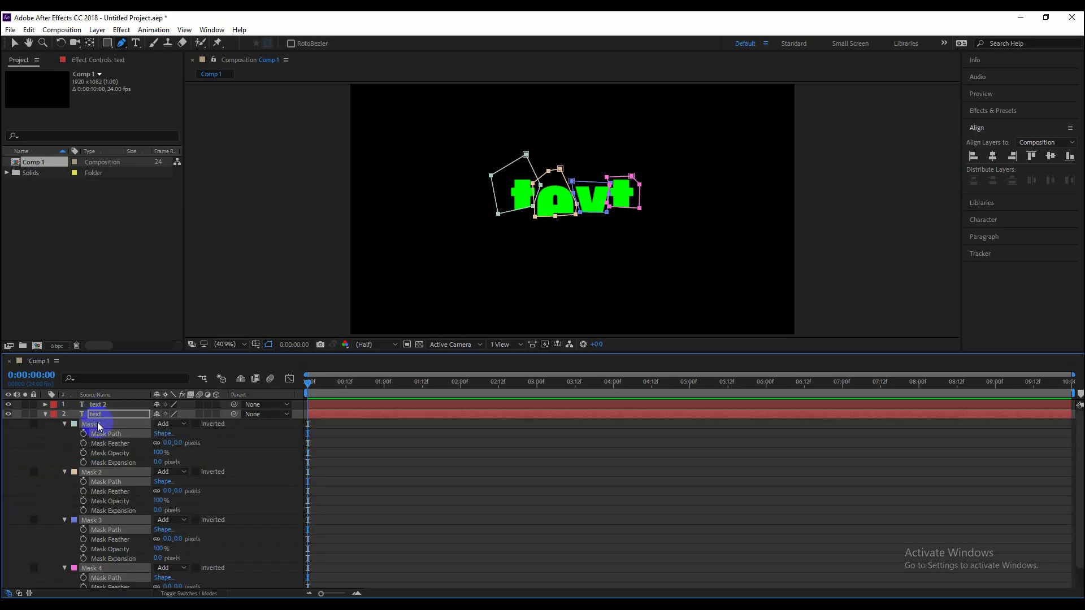
{"action": "left_click", "coordinate": [179, 424]}
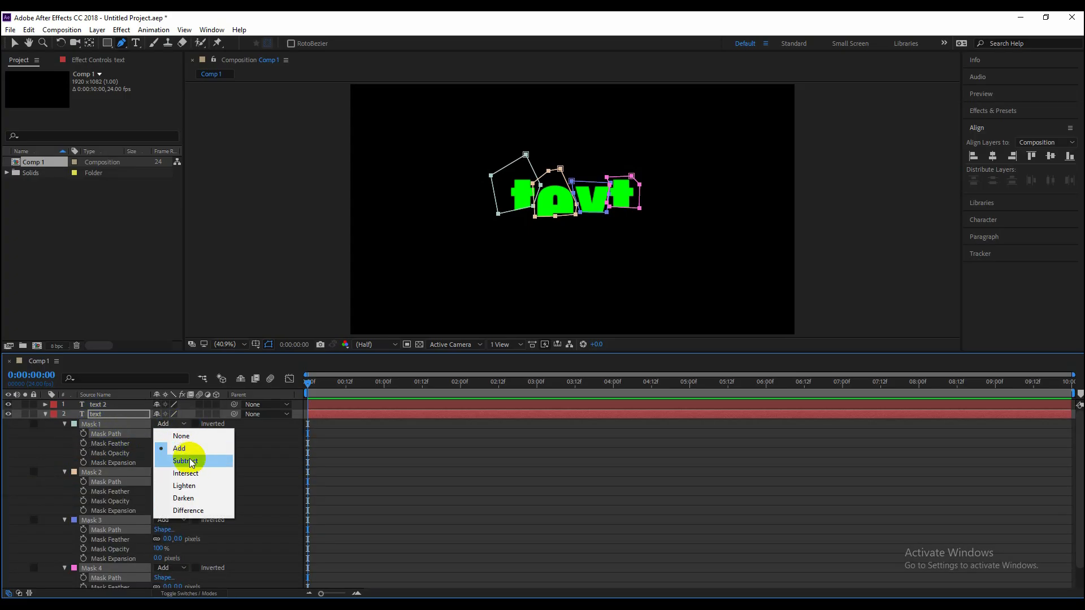
{"action": "left_click", "coordinate": [185, 461]}
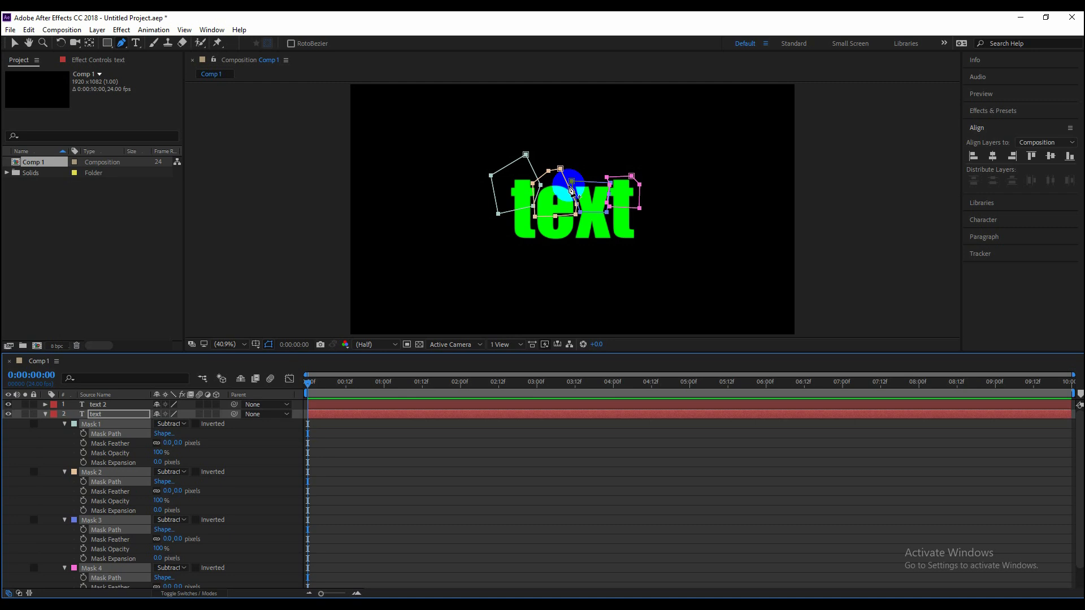
Switch to the Selection tool, collapse the original text layer's mask properties and deselect all layers
{"action": "left_click", "coordinate": [334, 455]}
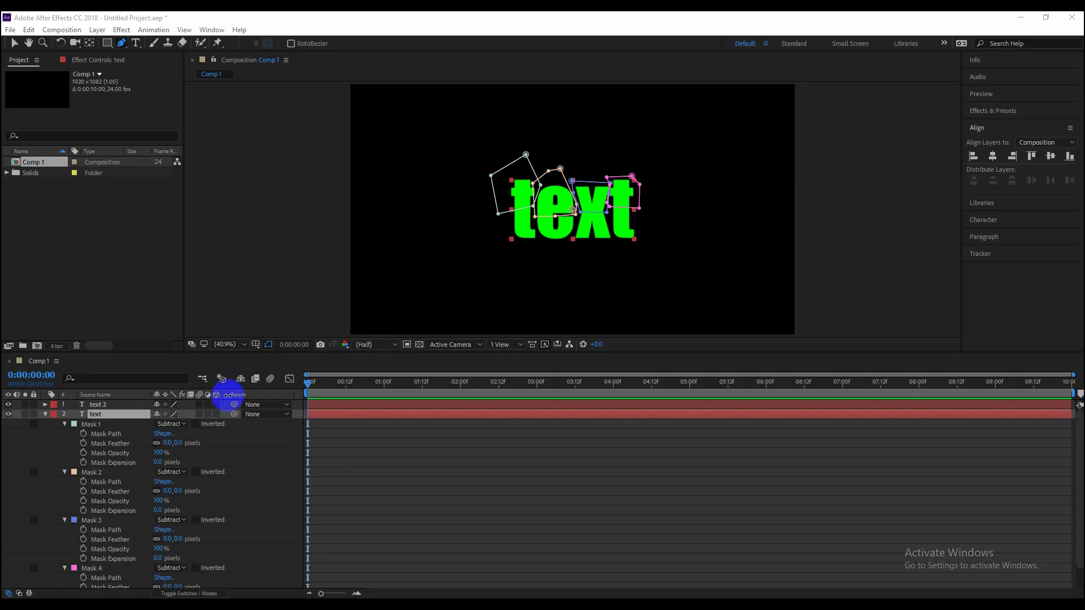
{"action": "left_click", "coordinate": [15, 48]}
{"action": "left_click", "coordinate": [132, 236]}
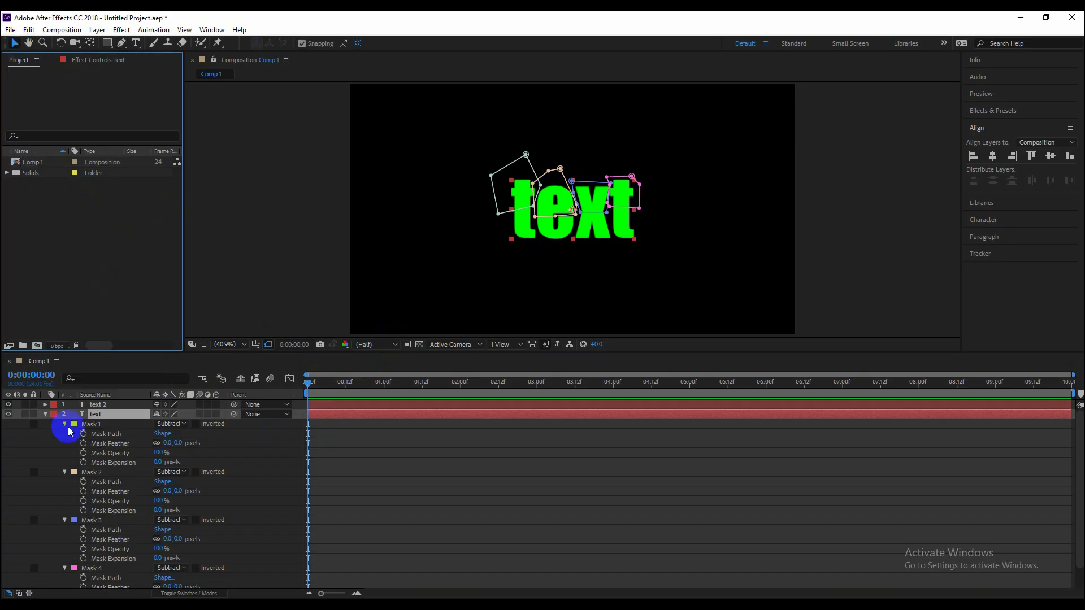
{"action": "left_click", "coordinate": [45, 415]}
{"action": "left_click", "coordinate": [174, 496]}
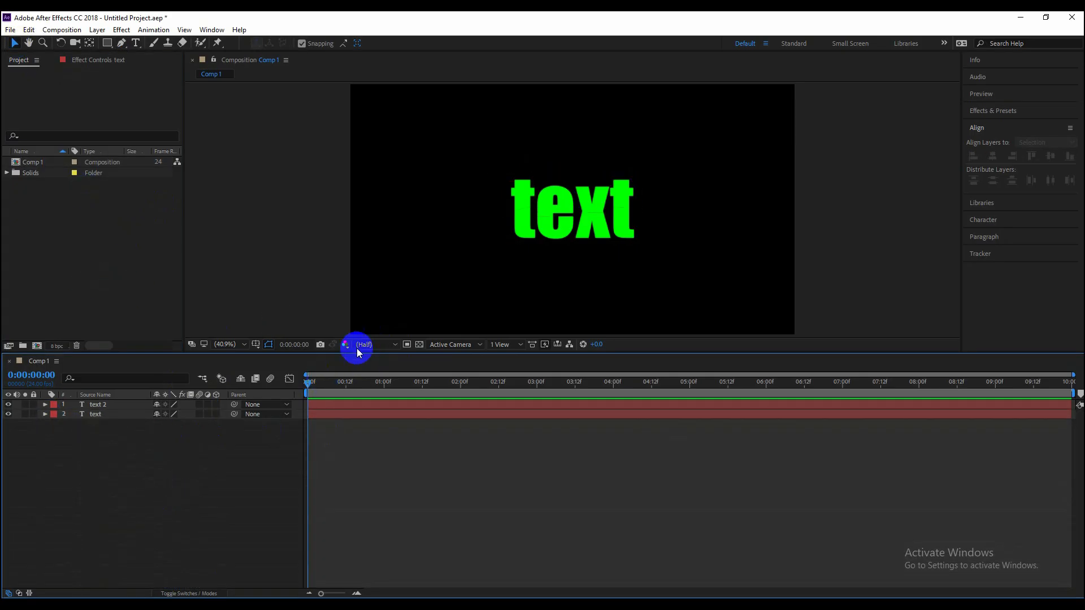
{"action": "left_click", "coordinate": [244, 344]}
{"action": "left_click", "coordinate": [149, 447]}
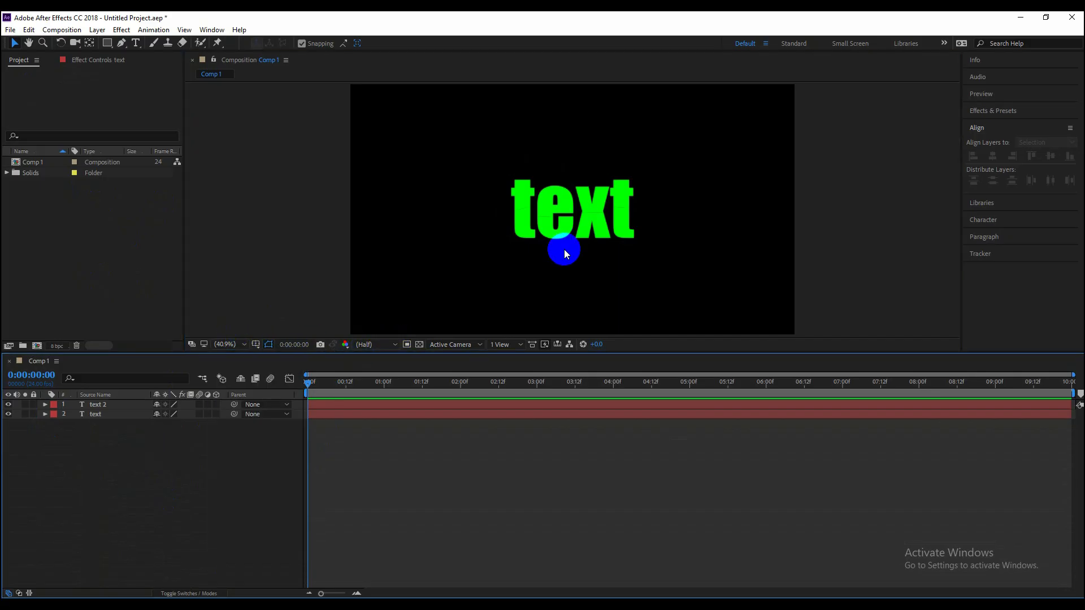
Expand the original text layer's mask properties and set Mask 1's expansion to -1 pixels to close the seam between the halves
{"action": "scroll", "coordinate": [579, 225], "scroll_direction": "up", "scroll_amount": 3}
{"action": "scroll", "coordinate": [579, 225], "scroll_direction": "up", "scroll_amount": 2}
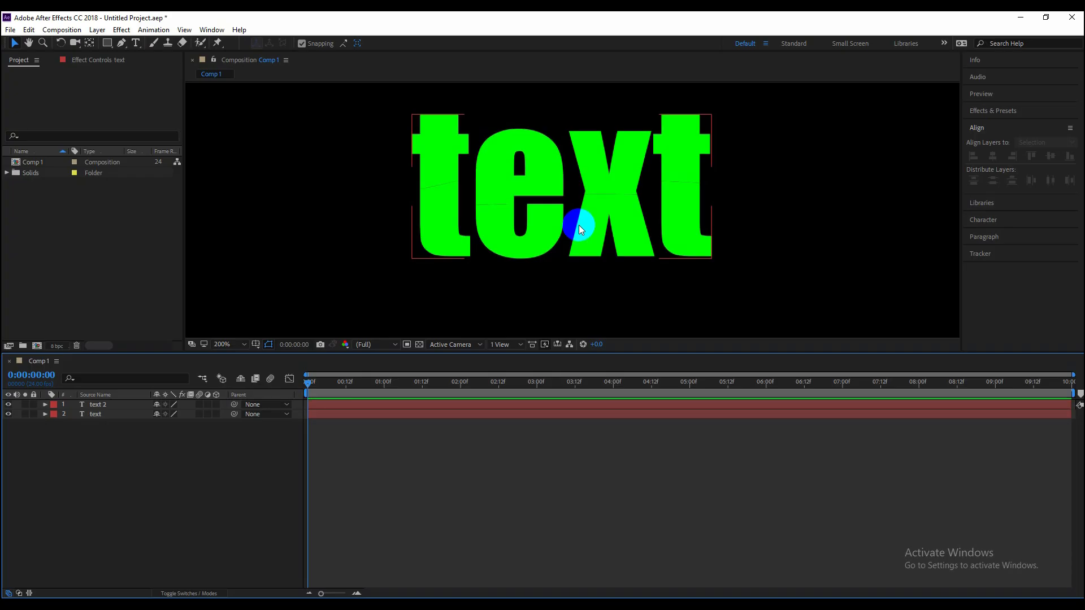
{"action": "key", "text": "h"}
{"action": "left_click_drag", "start_coordinate": [232, 163], "coordinate": [327, 226]}
{"action": "key", "text": "v"}
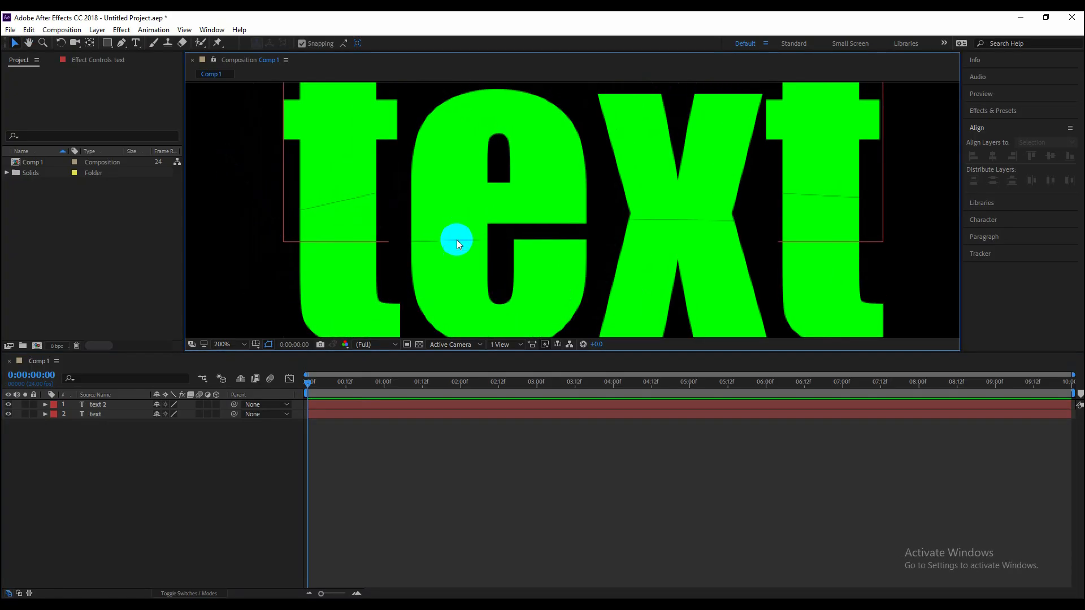
{"action": "left_click", "coordinate": [659, 221]}
{"action": "left_click", "coordinate": [67, 415]}
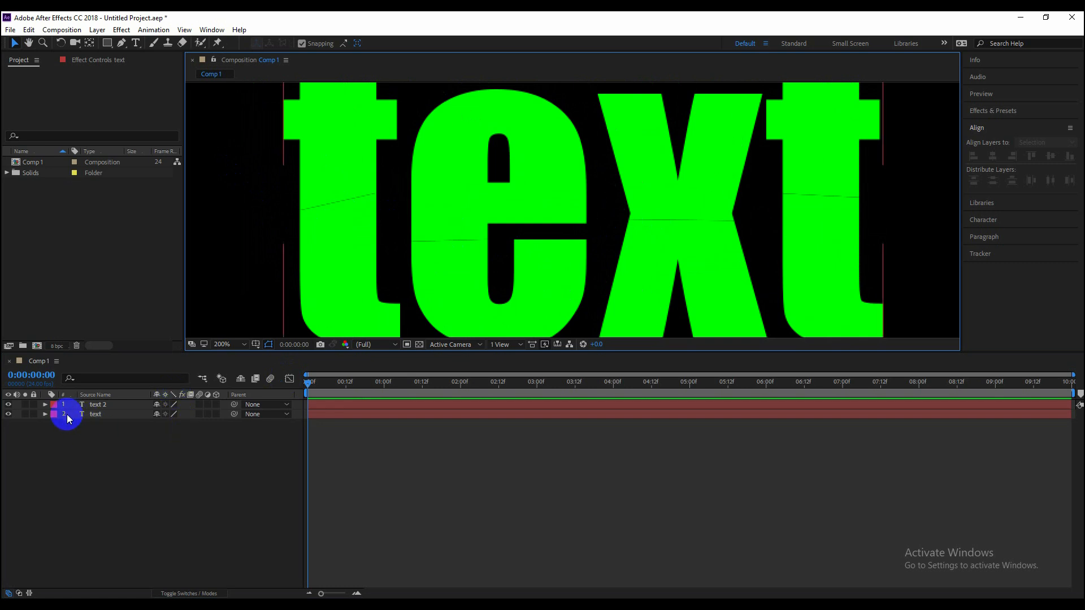
{"action": "left_click", "coordinate": [45, 414]}
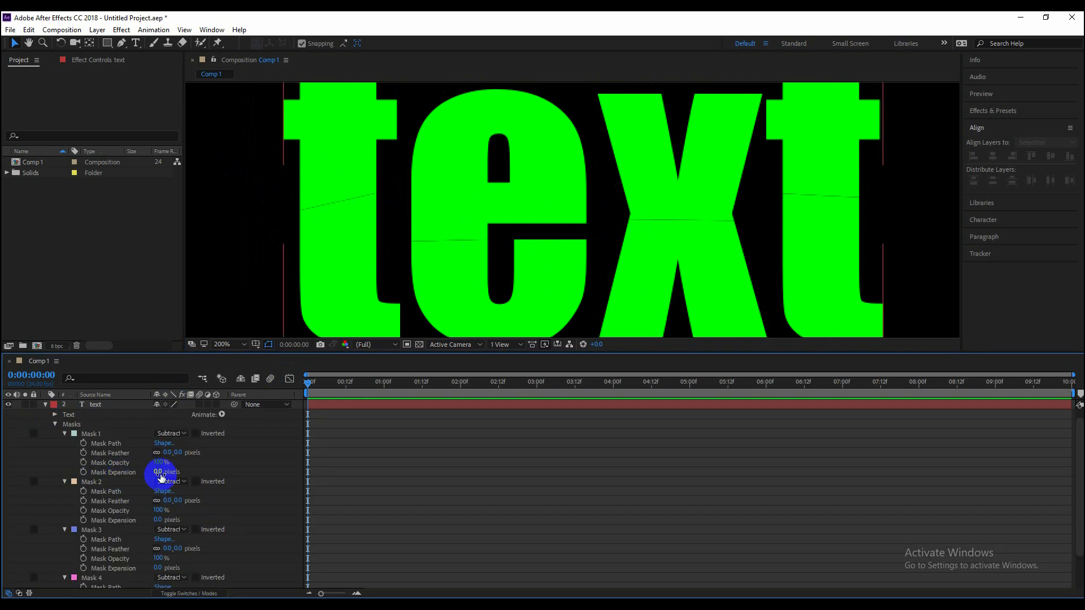
{"action": "left_click", "coordinate": [158, 472]}
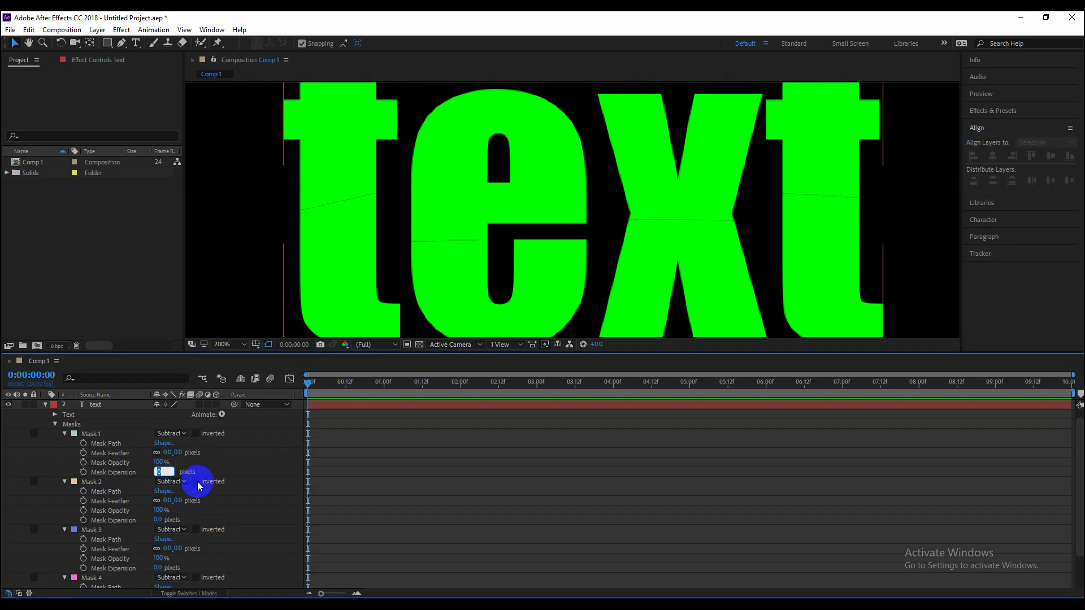
{"action": "type", "text": "-1"}
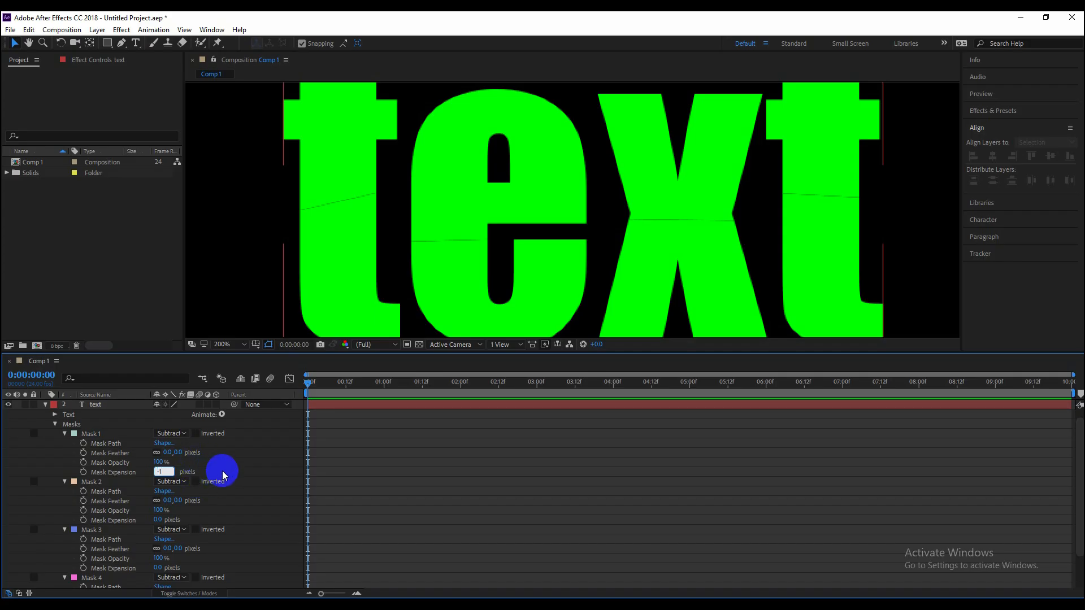
{"action": "left_click", "coordinate": [223, 470]}
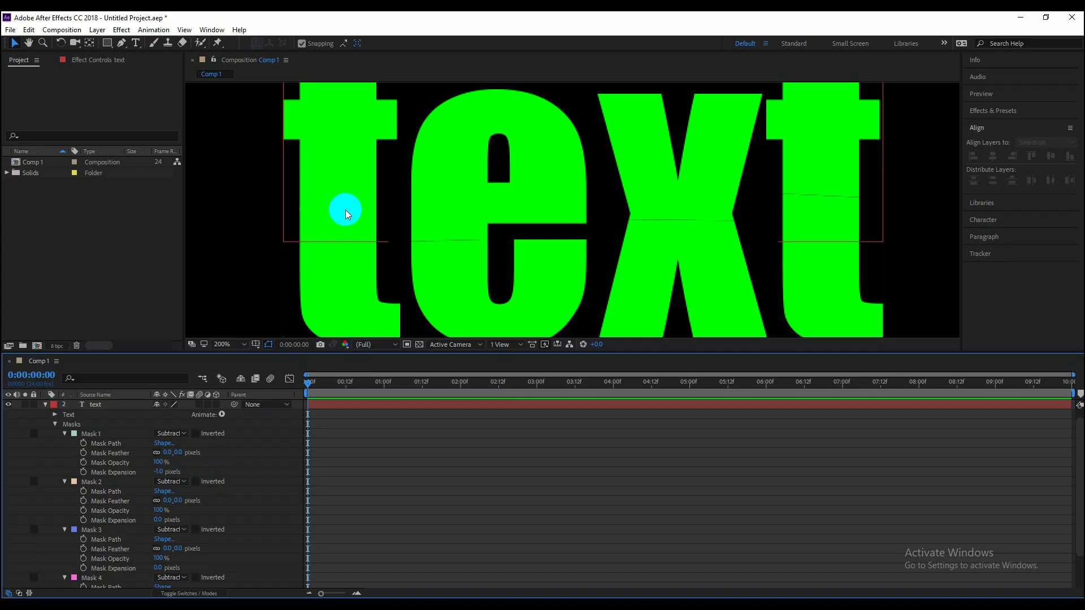
Set the mask expansion of Mask 2, Mask 3 and Mask 4 on the original text layer to -1 pixels each
{"action": "left_click", "coordinate": [160, 473]}
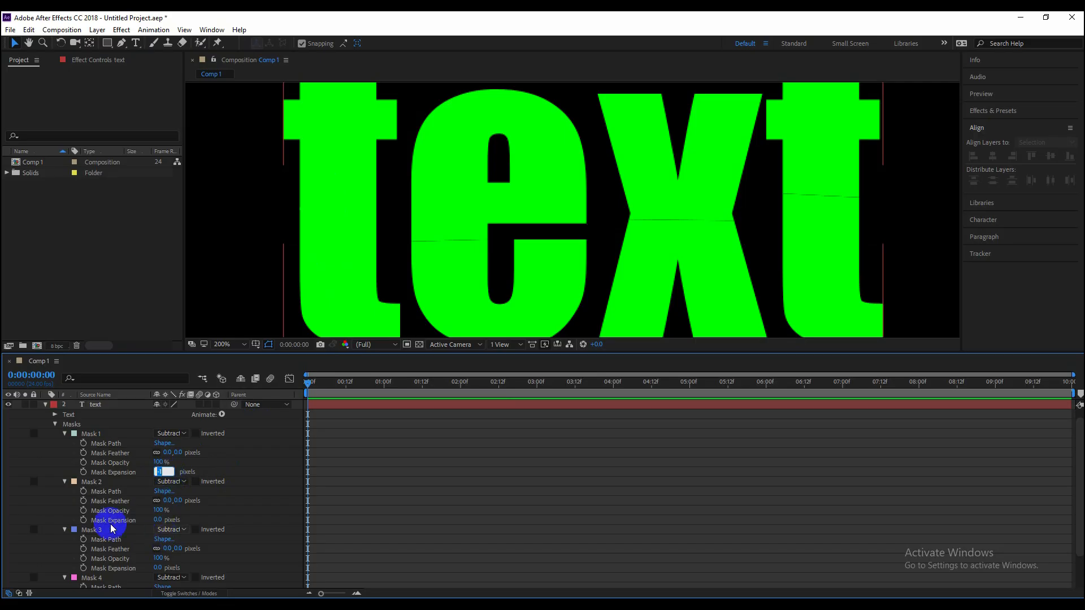
{"action": "left_click", "coordinate": [157, 521]}
{"action": "scroll", "coordinate": [202, 517], "scroll_direction": "down", "scroll_amount": 1}
{"action": "type", "text": "-1"}
{"action": "left_click", "coordinate": [158, 540]}
{"action": "type", "text": "-1"}
{"action": "scroll", "coordinate": [187, 543], "scroll_direction": "down", "scroll_amount": 1}
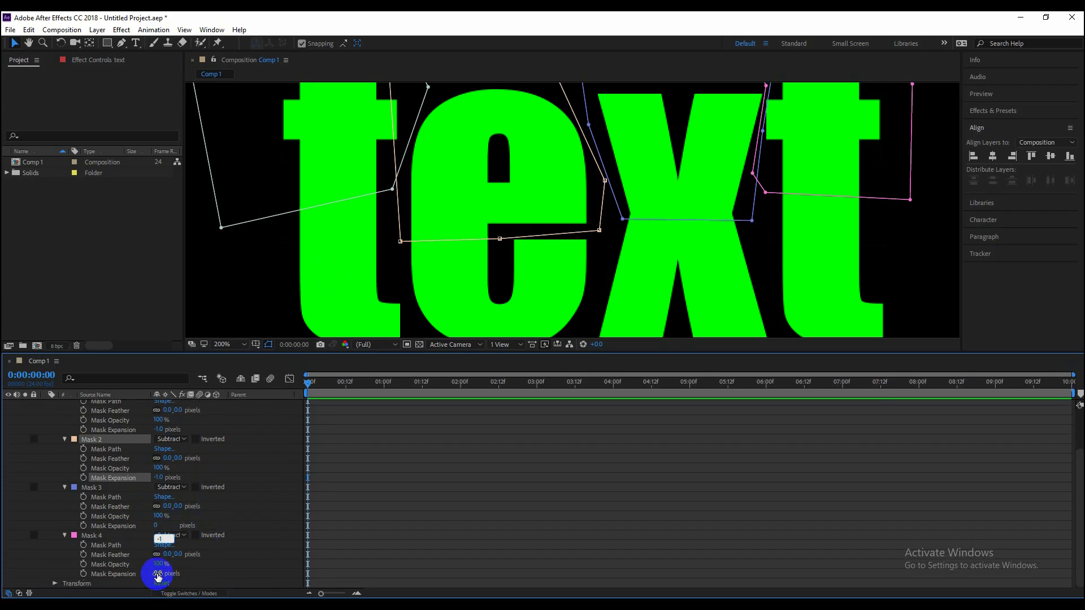
{"action": "left_click", "coordinate": [157, 574]}
{"action": "type", "text": "-1"}
{"action": "left_click", "coordinate": [124, 311]}
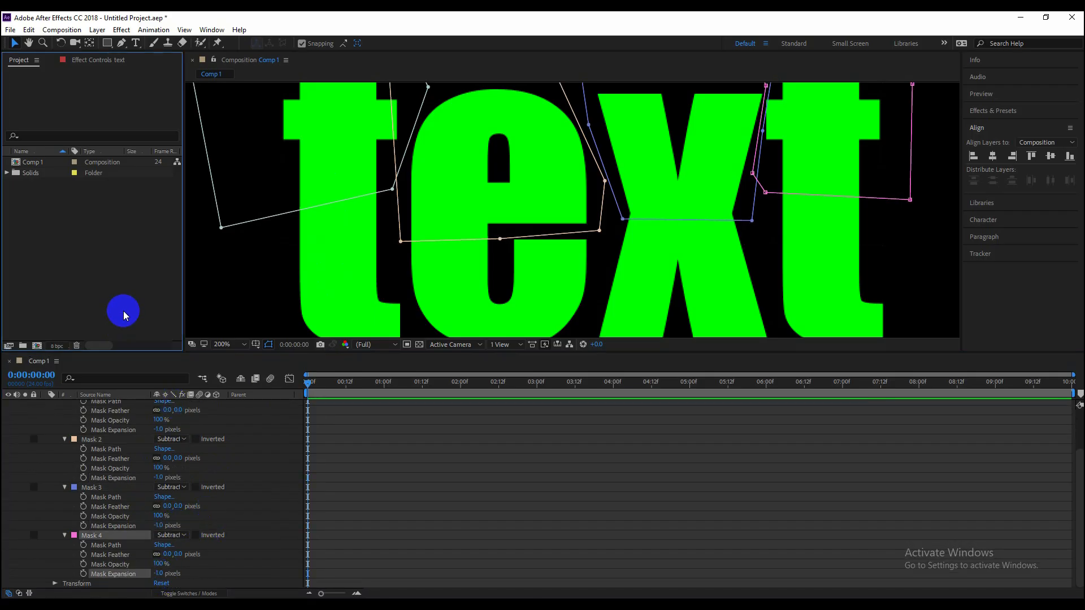
Collapse the original text layer's properties, deselect all layers and fit the whole composition in the viewer
{"action": "scroll", "coordinate": [143, 466], "scroll_direction": "up", "scroll_amount": 3}
{"action": "left_click", "coordinate": [45, 414]}
{"action": "left_click", "coordinate": [226, 502]}
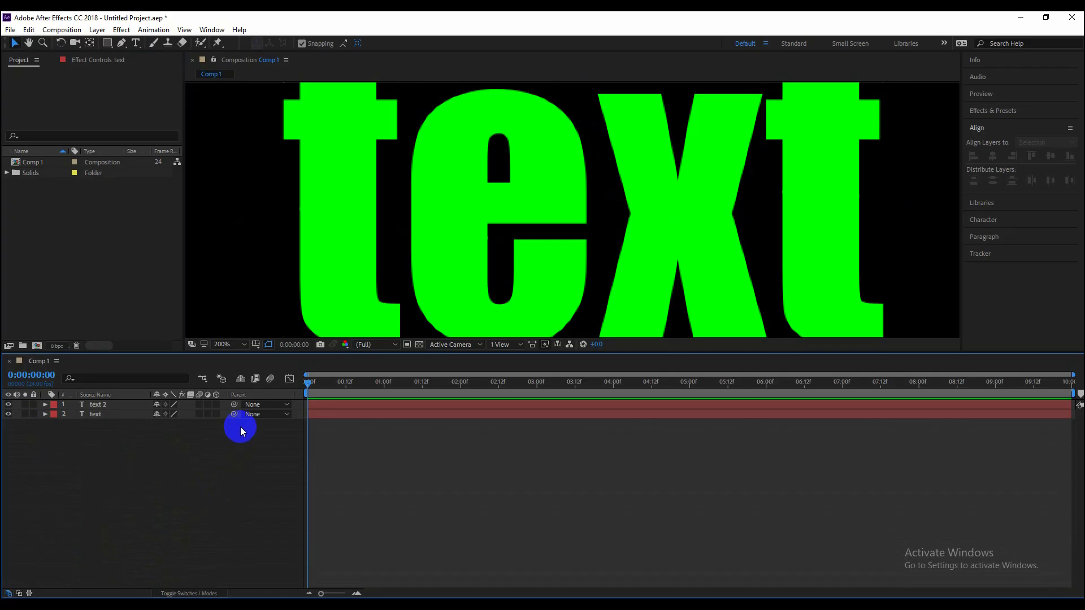
{"action": "left_click", "coordinate": [242, 344]}
{"action": "left_click", "coordinate": [229, 356]}
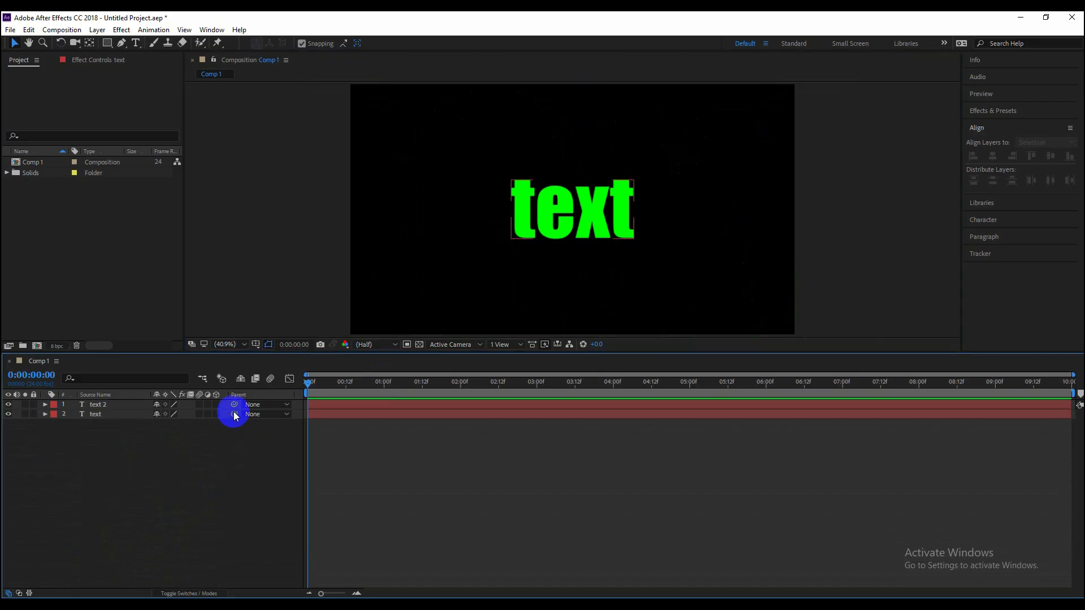
Search the effects for "poli" and apply CC Pixel Polly to the original text layer
{"action": "left_click", "coordinate": [98, 415]}
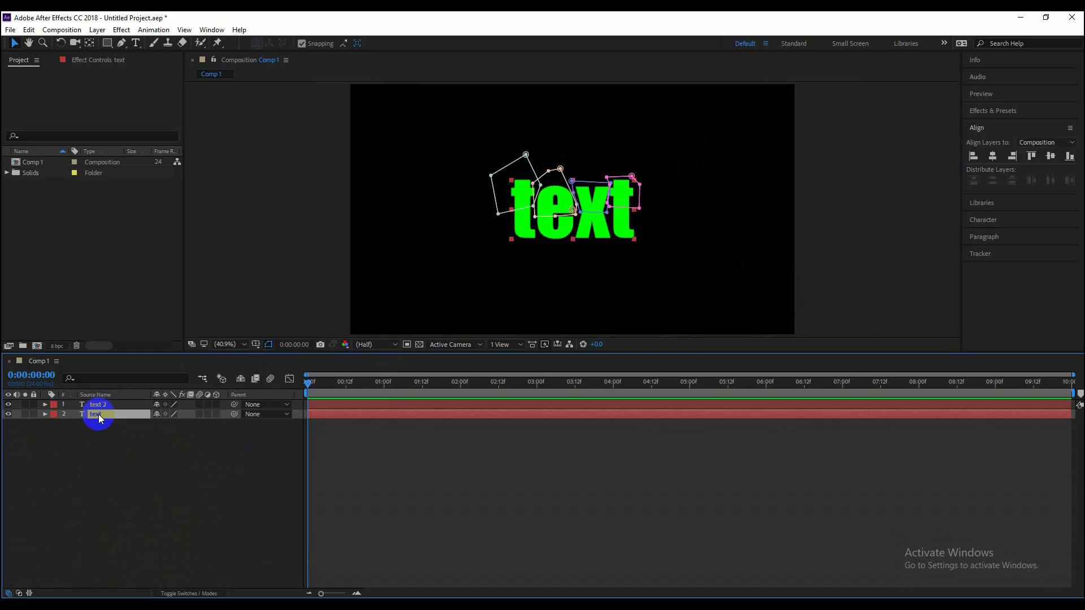
{"action": "left_click", "coordinate": [99, 405]}
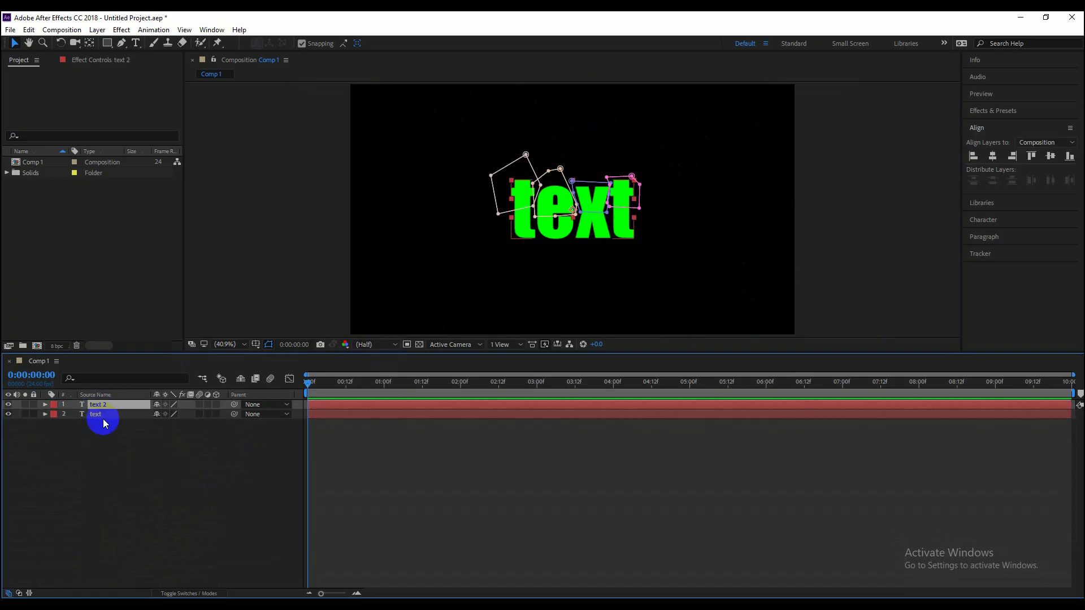
{"action": "left_click", "coordinate": [100, 416]}
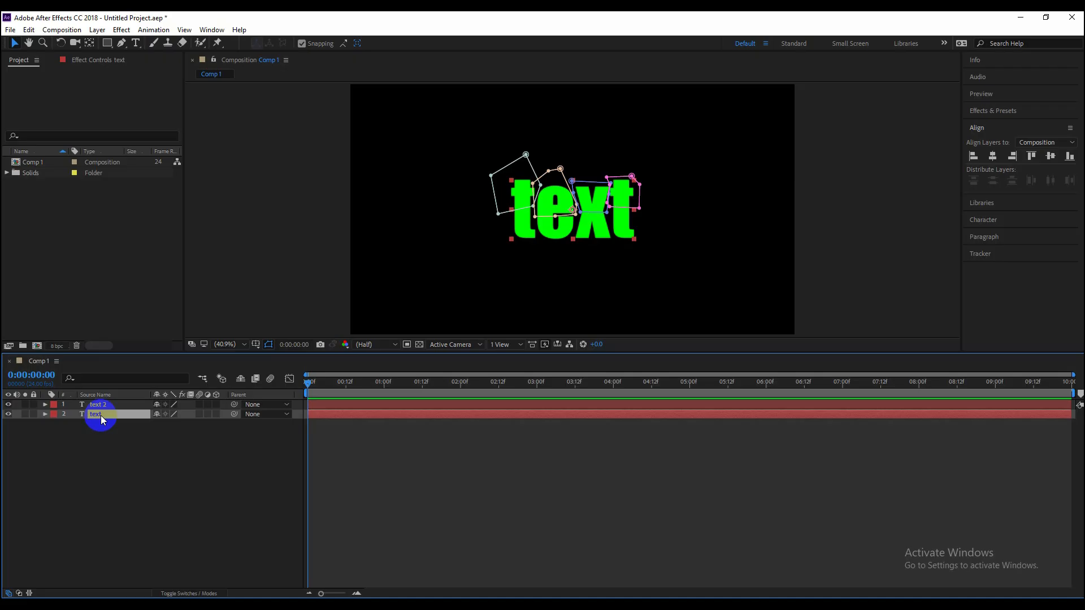
{"action": "key", "text": "ctrl+space"}
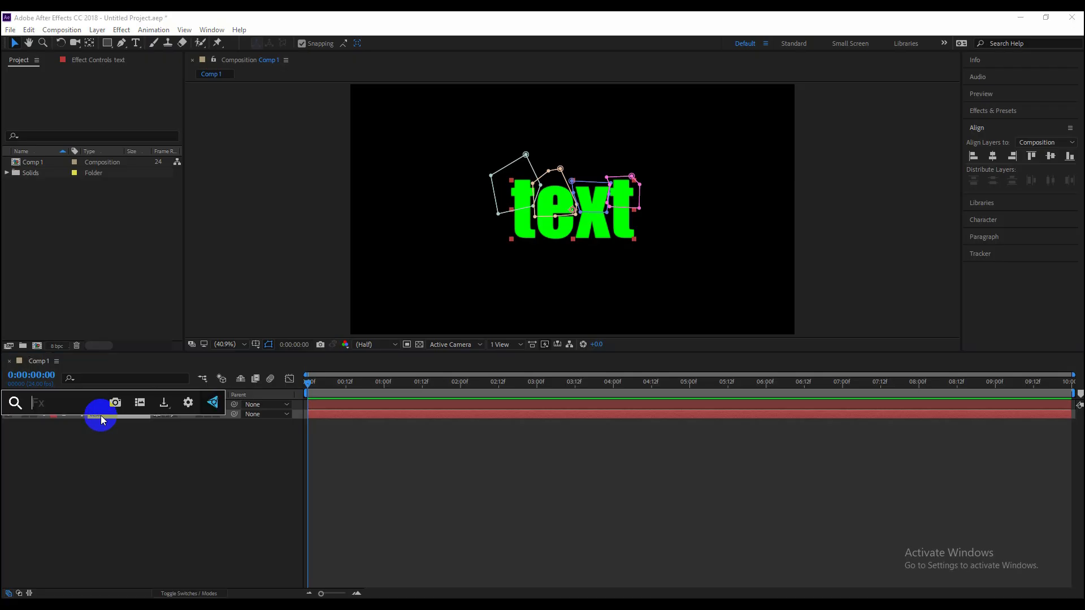
{"action": "type", "text": "poli"}
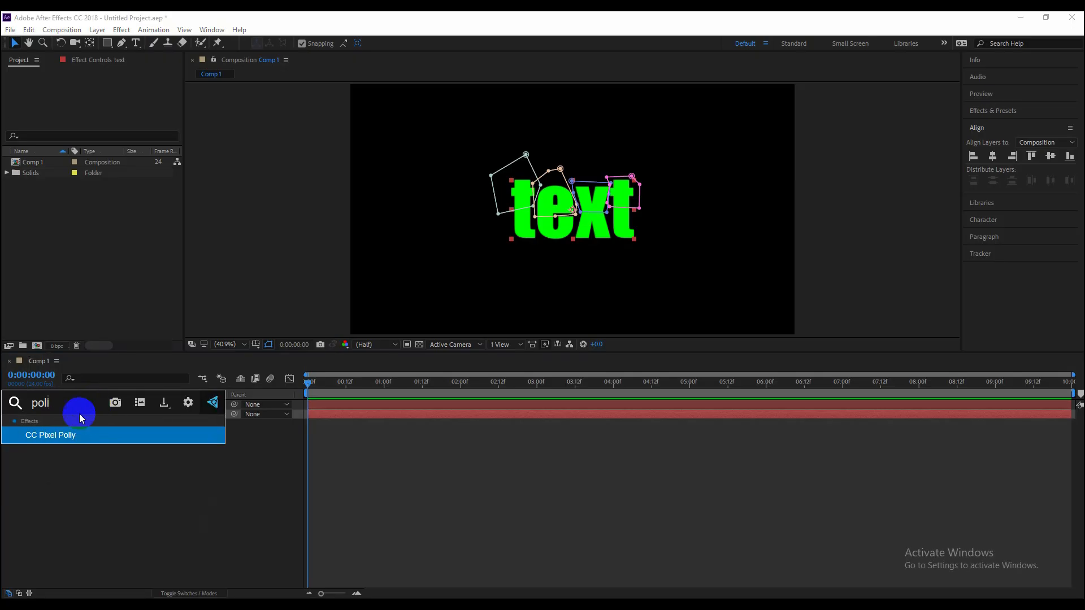
{"action": "left_click", "coordinate": [80, 436]}
Preview the shatter animation of the text's lower half several times from the first frame and return to 0:00:00:00
{"action": "key", "text": "space"}
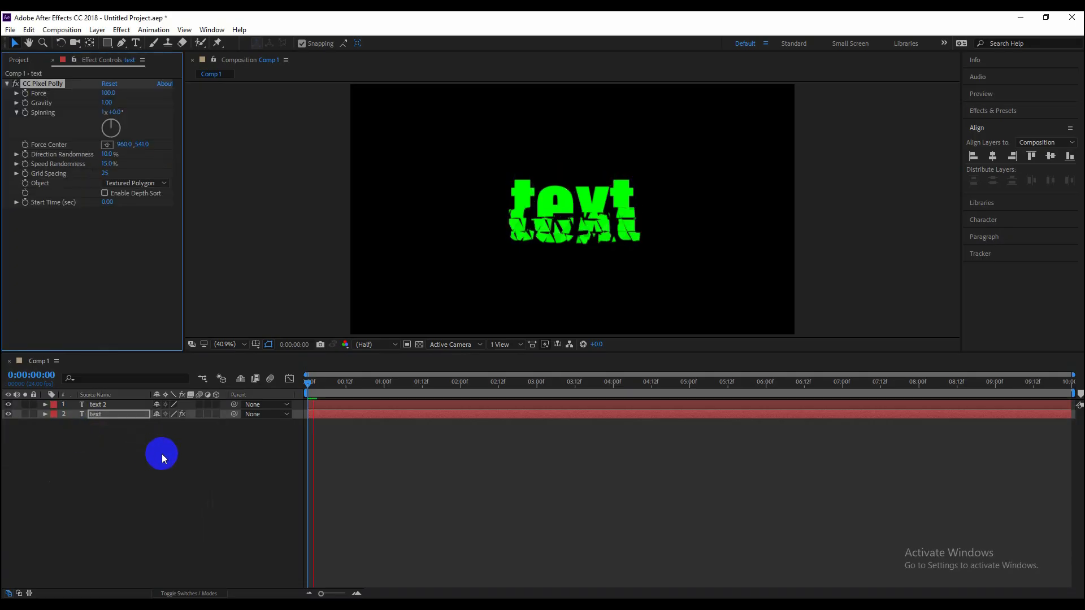
{"action": "left_click_drag", "start_coordinate": [364, 382], "coordinate": [286, 380]}
{"action": "left_click", "coordinate": [237, 452]}
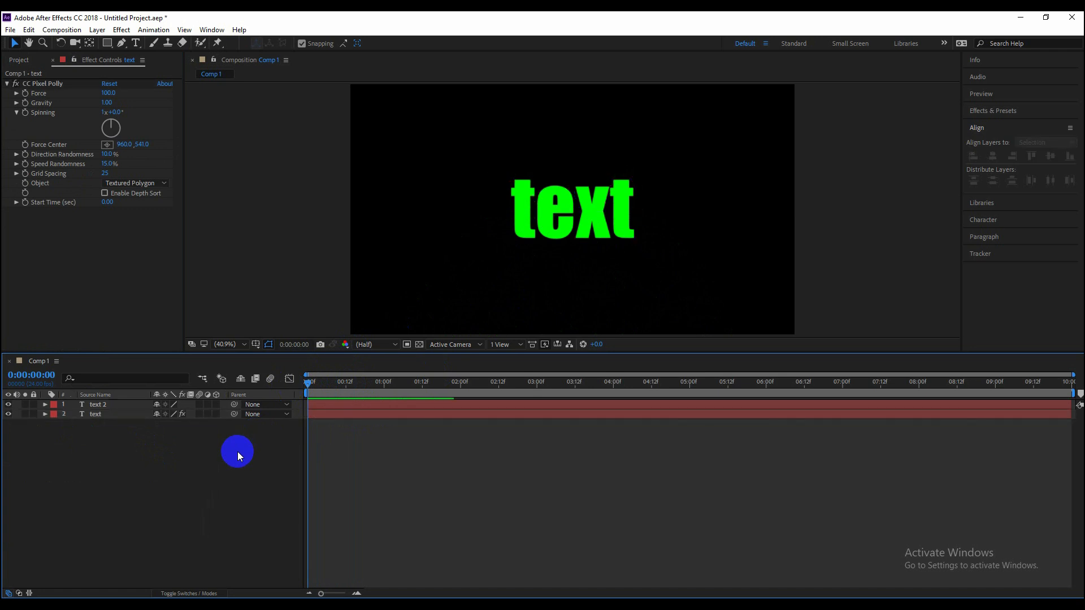
{"action": "key", "text": "space"}
{"action": "key", "text": "space"}
{"action": "left_click_drag", "start_coordinate": [365, 384], "coordinate": [330, 382]}
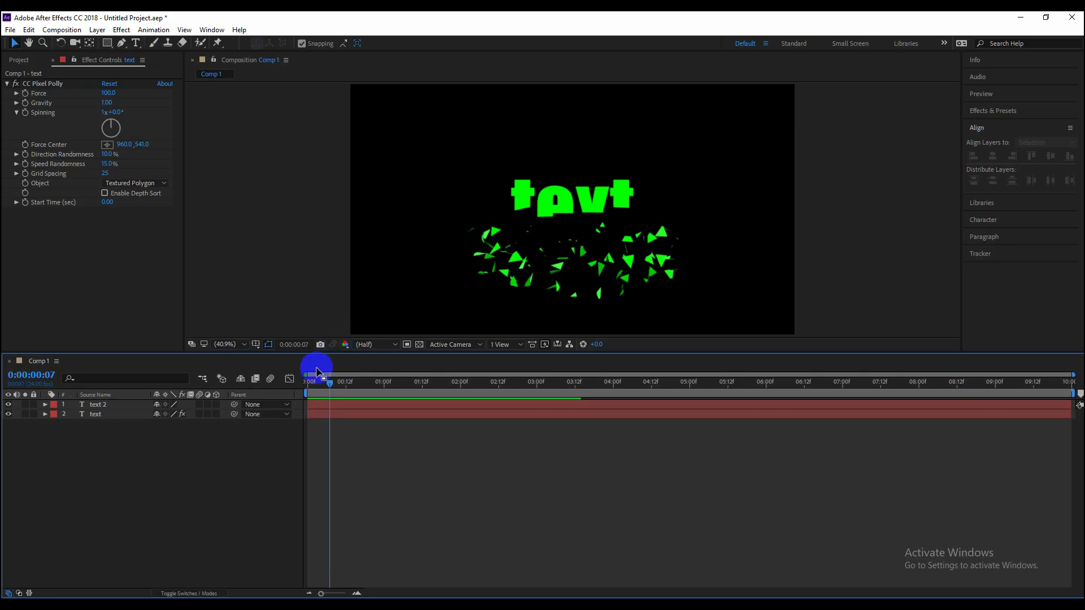
{"action": "left_click_drag", "start_coordinate": [329, 383], "coordinate": [285, 385]}
{"action": "key", "text": "space"}
{"action": "key", "text": "space"}
{"action": "key", "text": "space"}
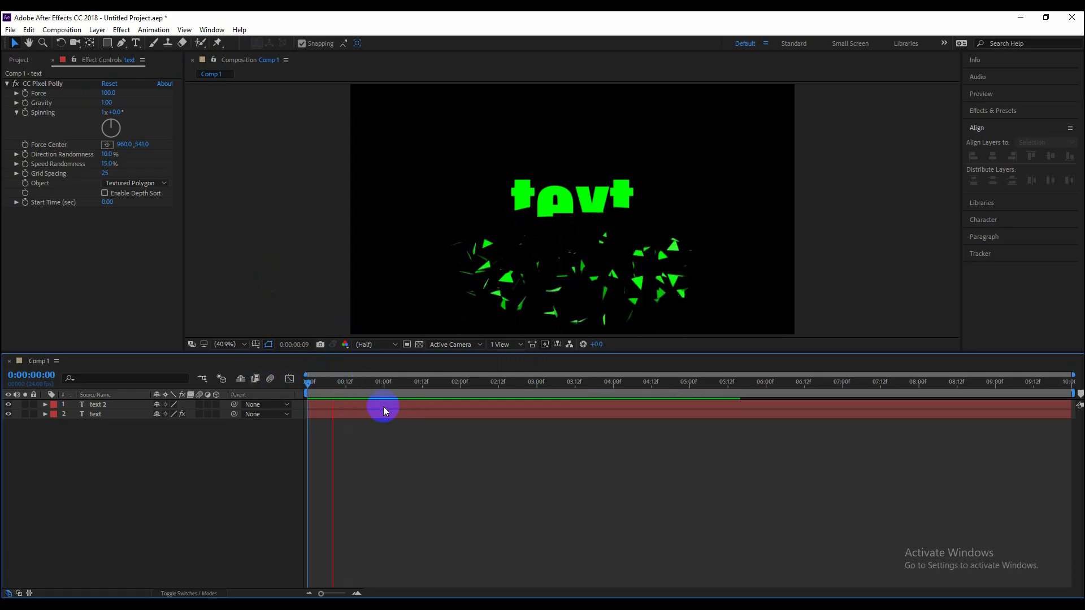
{"action": "key", "text": "space"}
{"action": "key", "text": "space"}
{"action": "key", "text": "space"}
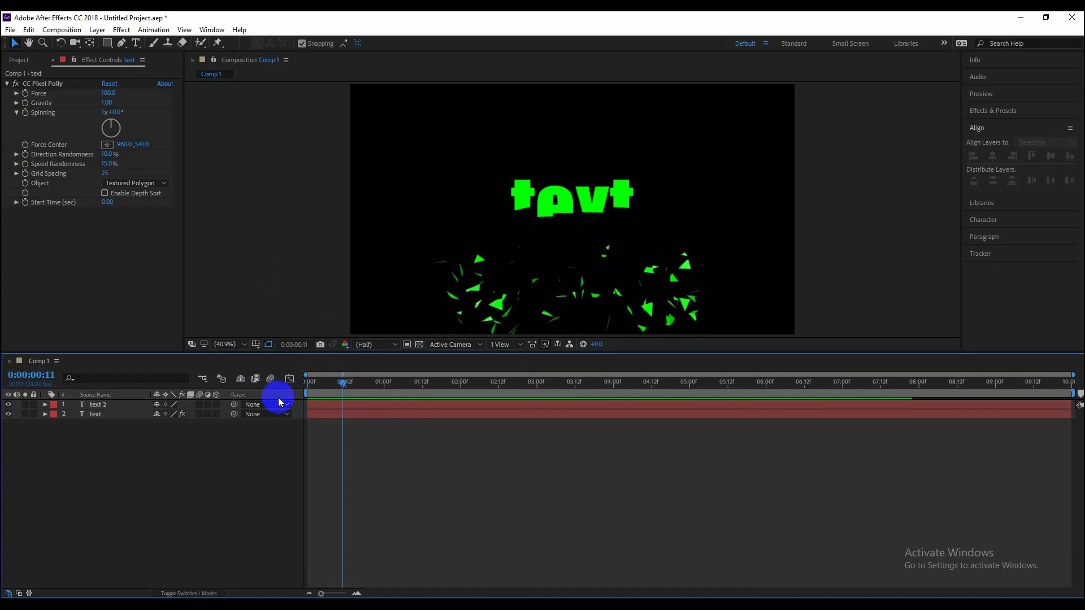
{"action": "left_click_drag", "start_coordinate": [341, 382], "coordinate": [305, 384]}
{"action": "left_click", "coordinate": [585, 219]}
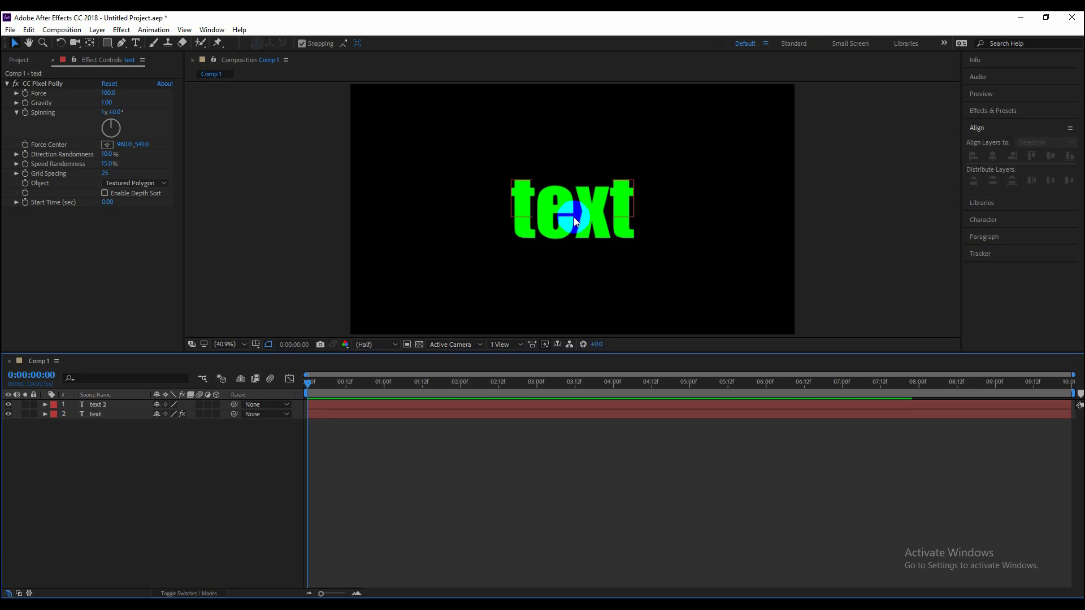
{"action": "left_click", "coordinate": [489, 408]}
{"action": "left_click", "coordinate": [42, 419]}
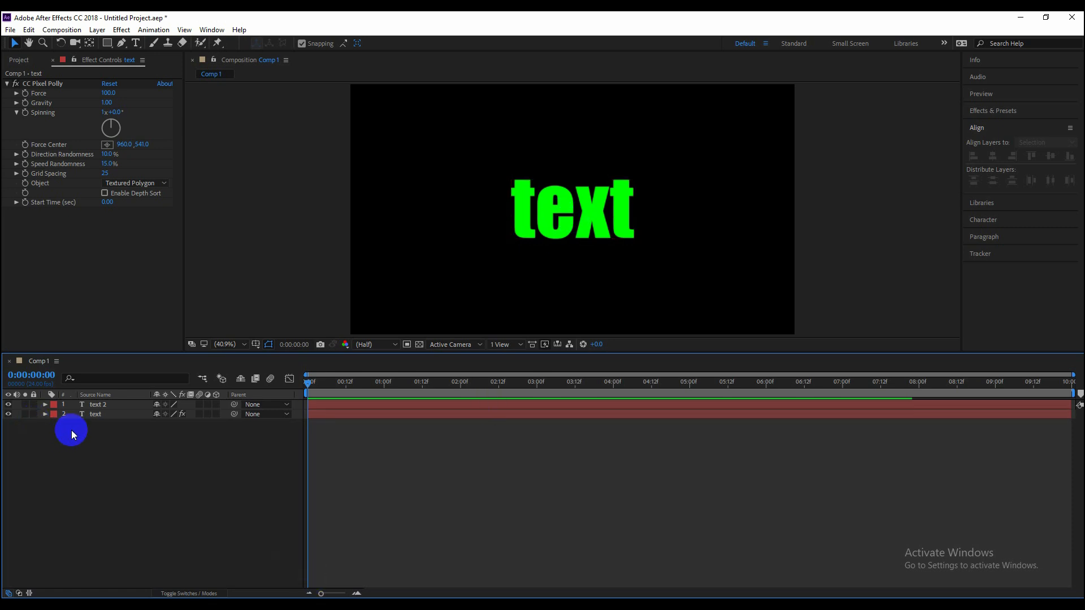
Create a second composition at 1920 x 1082 px, 24 fps and 10 seconds, and start a text layer in it
{"action": "left_click", "coordinate": [101, 414]}
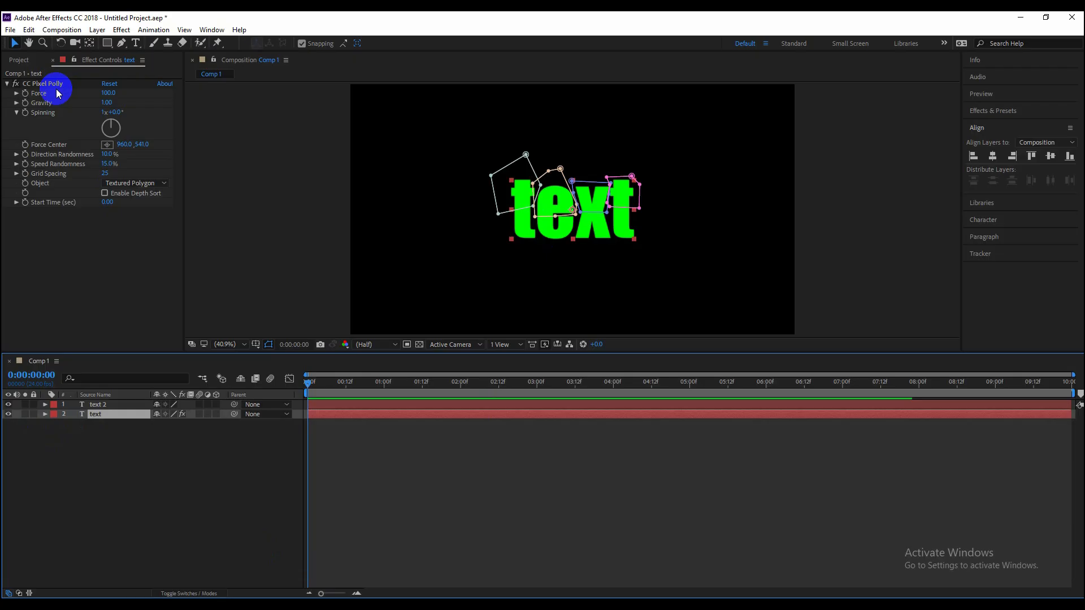
{"action": "left_click", "coordinate": [60, 31]}
{"action": "left_click", "coordinate": [19, 60]}
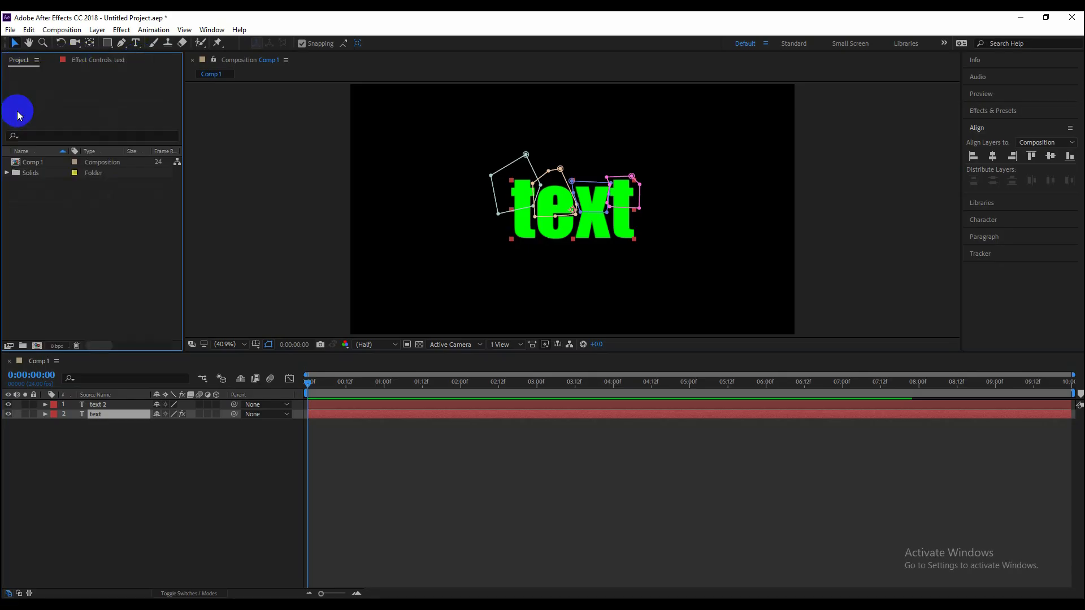
{"action": "left_click", "coordinate": [36, 345]}
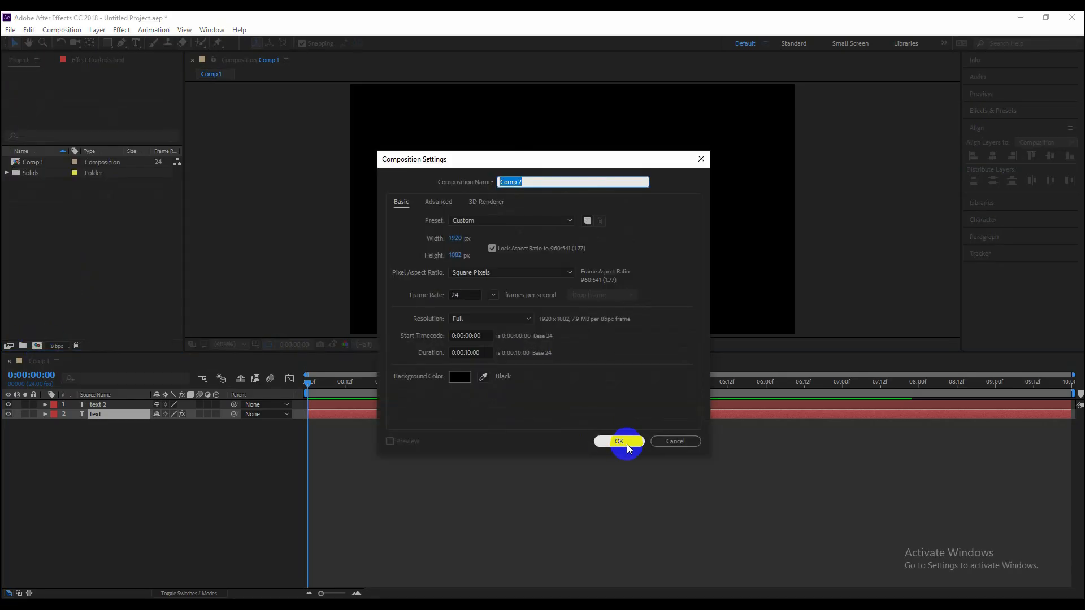
{"action": "left_click", "coordinate": [620, 440]}
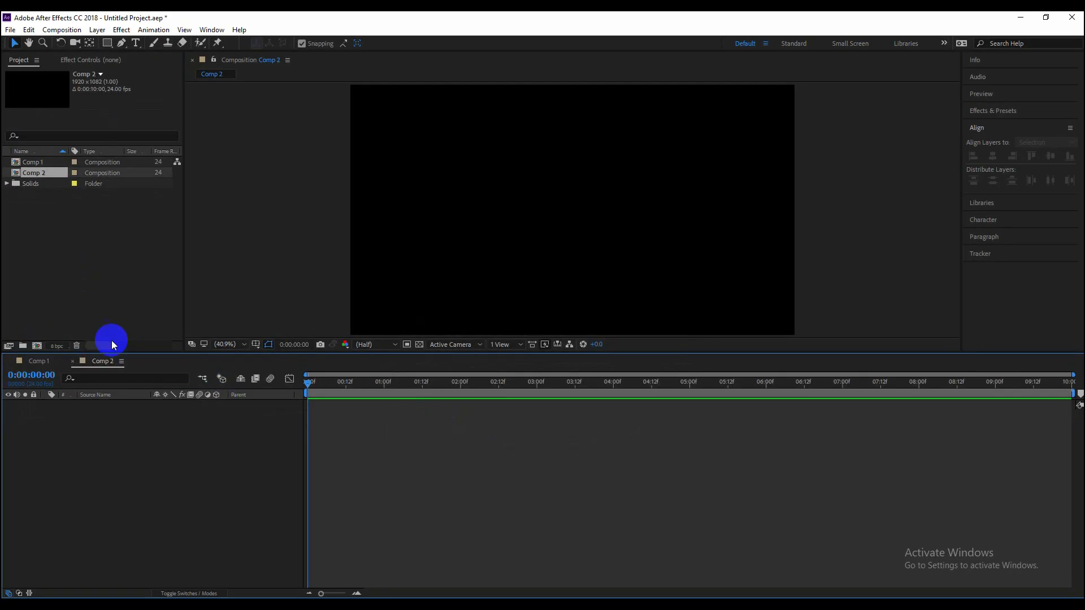
{"action": "left_click", "coordinate": [136, 43]}
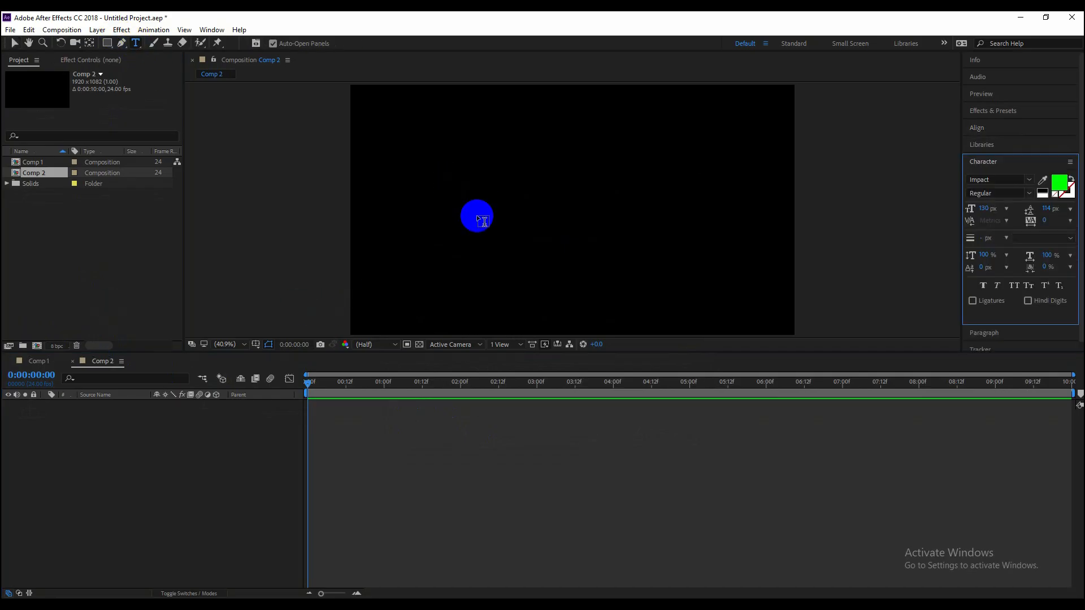
{"action": "left_click", "coordinate": [479, 209]}
{"action": "type", "text": "anima"}
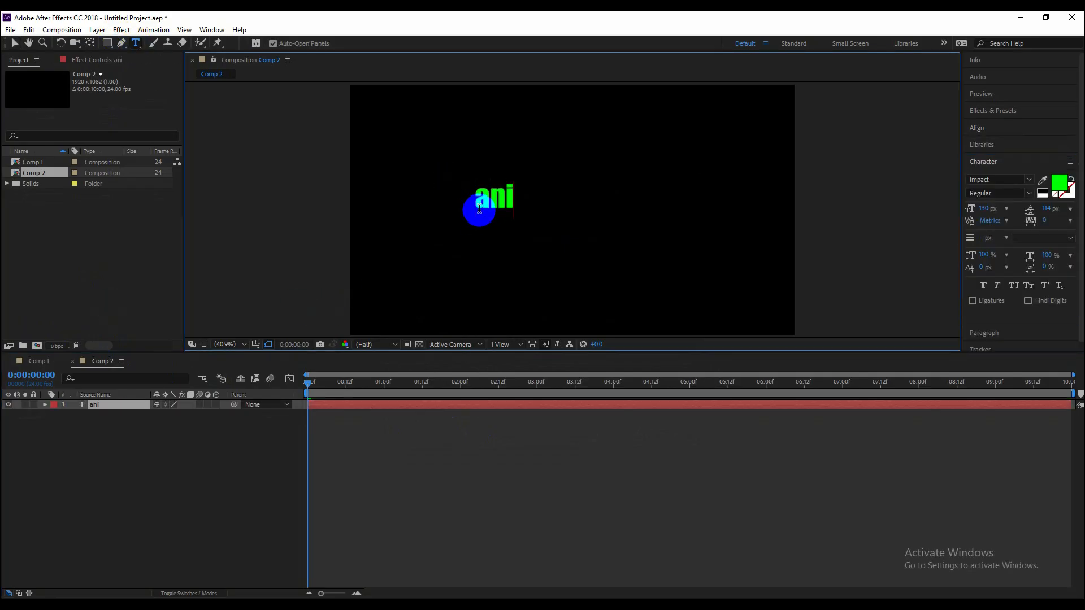
{"action": "key", "text": "BackSpace"}
{"action": "key", "text": "BackSpace"}
{"action": "key", "text": "BackSpace"}
{"action": "key", "text": "BackSpace"}
{"action": "key", "text": "BackSpace"}
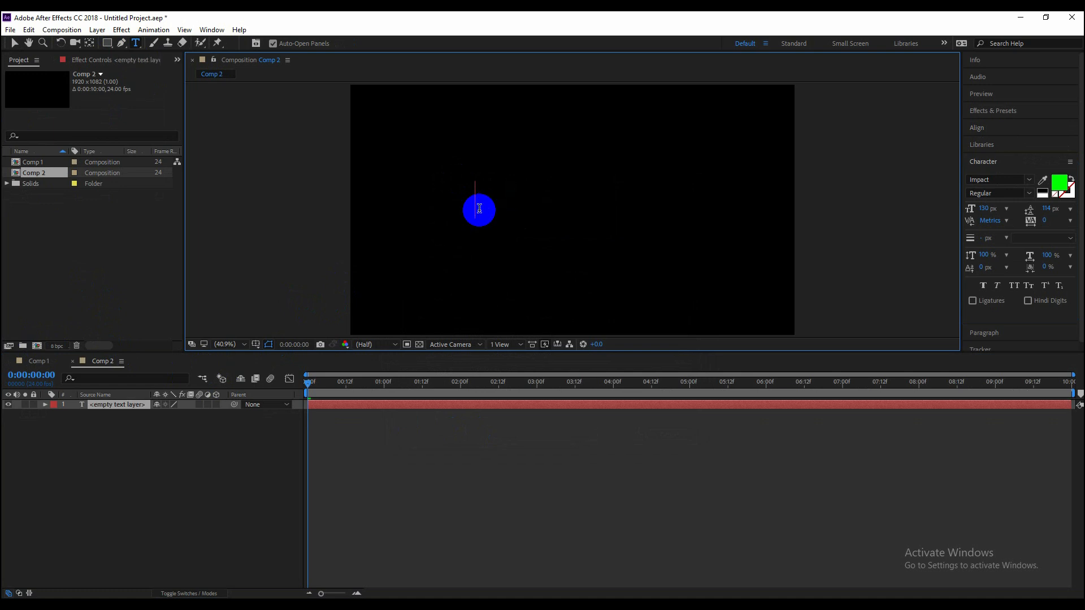
Enter ANIMATION as the layer's text, centre it horizontally and vertically in the composition, and leave the layer selected
{"action": "type", "text": "ANIMATION"}
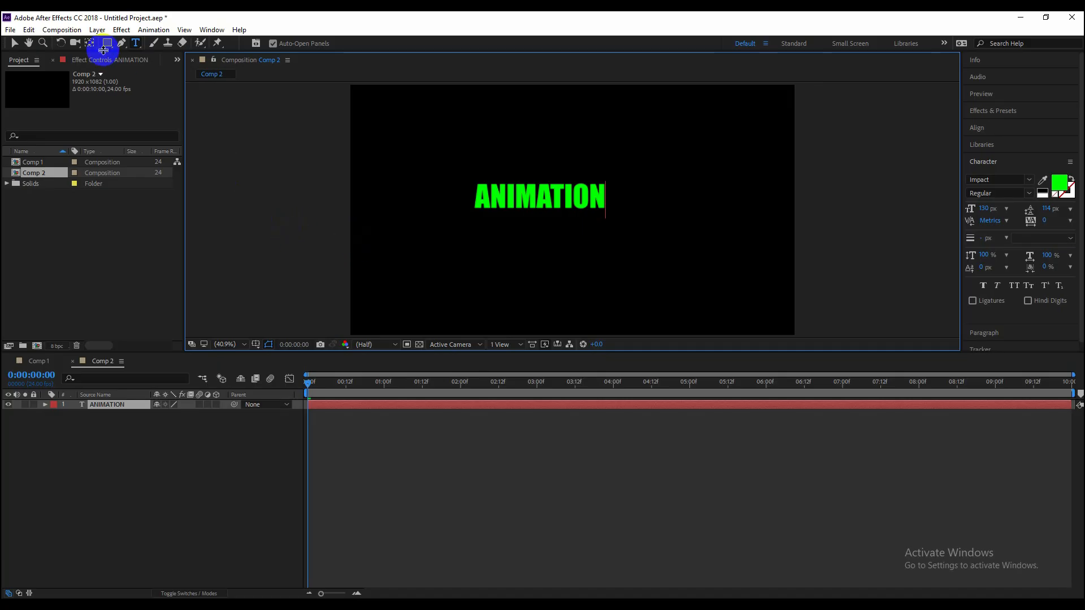
{"action": "left_click", "coordinate": [16, 45]}
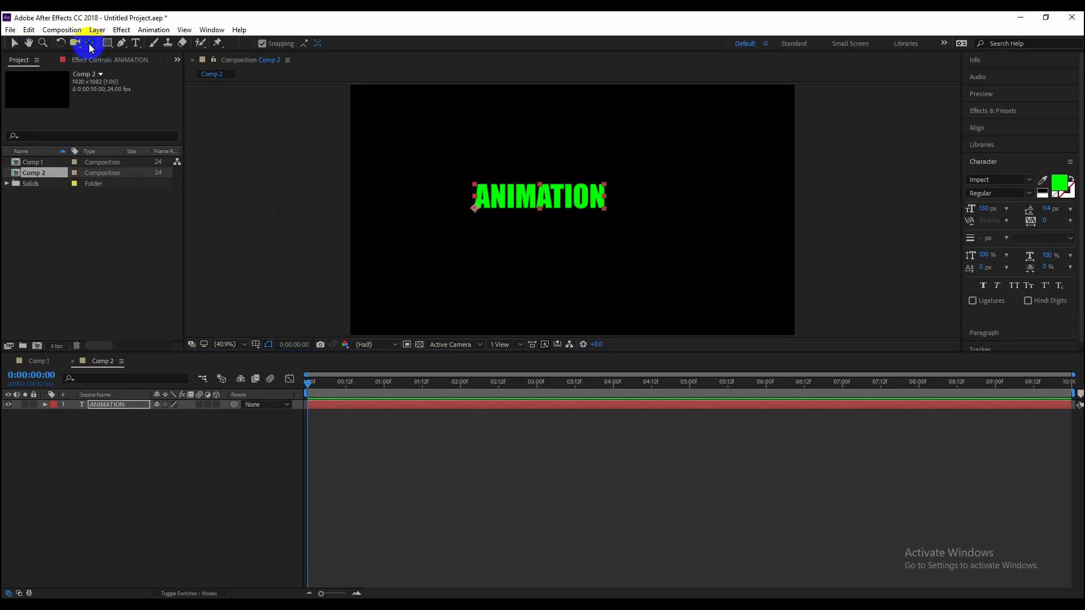
{"action": "left_click", "coordinate": [978, 127]}
{"action": "left_click", "coordinate": [993, 156]}
{"action": "left_click", "coordinate": [1051, 157]}
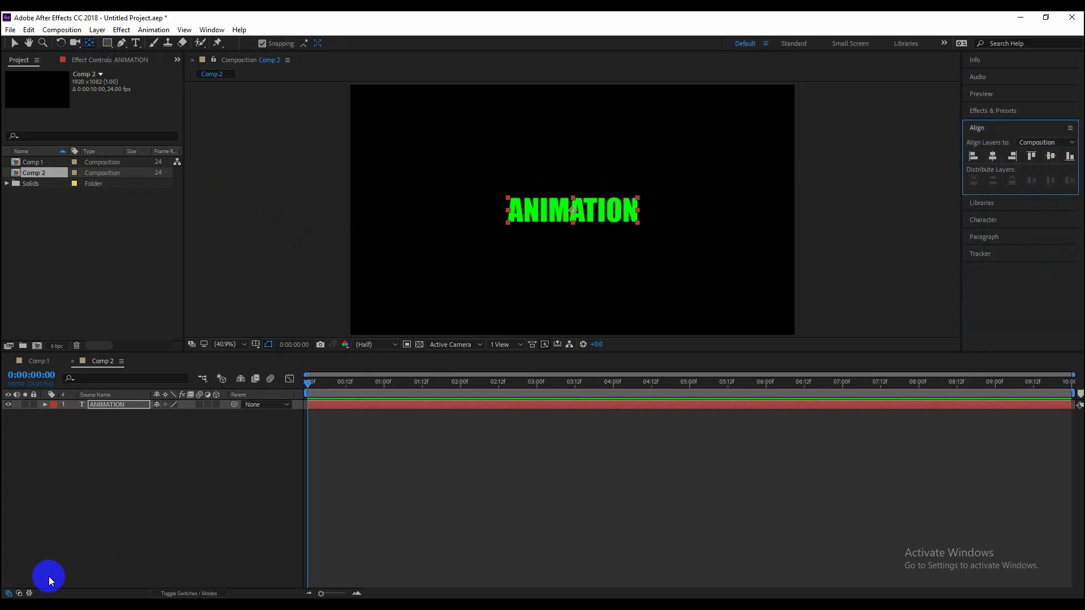
{"action": "left_click", "coordinate": [105, 512]}
{"action": "left_click", "coordinate": [110, 405]}
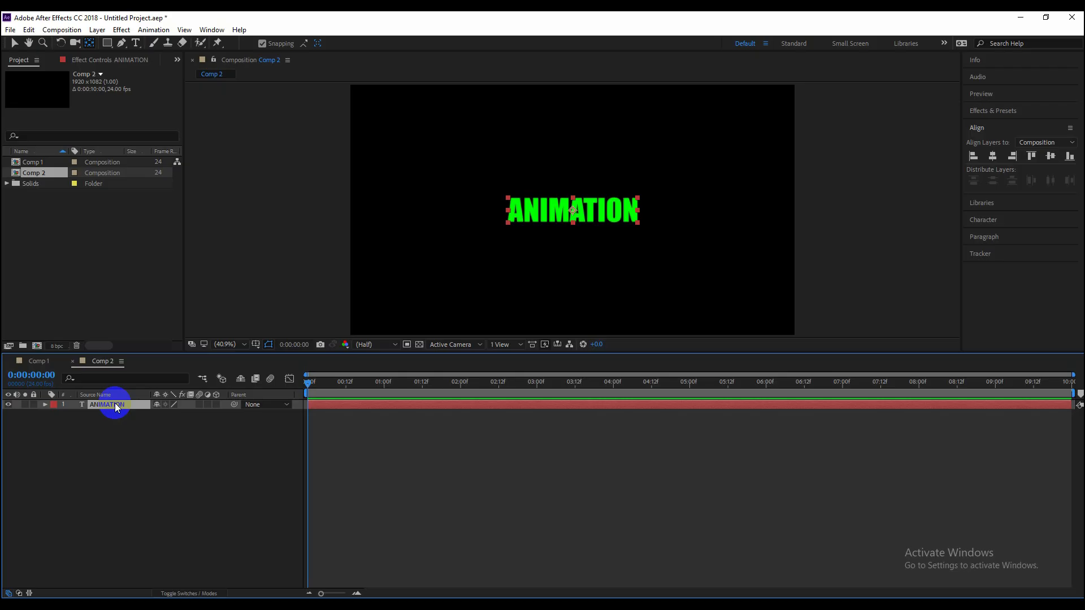
{"action": "key", "text": "ctrl+space"}
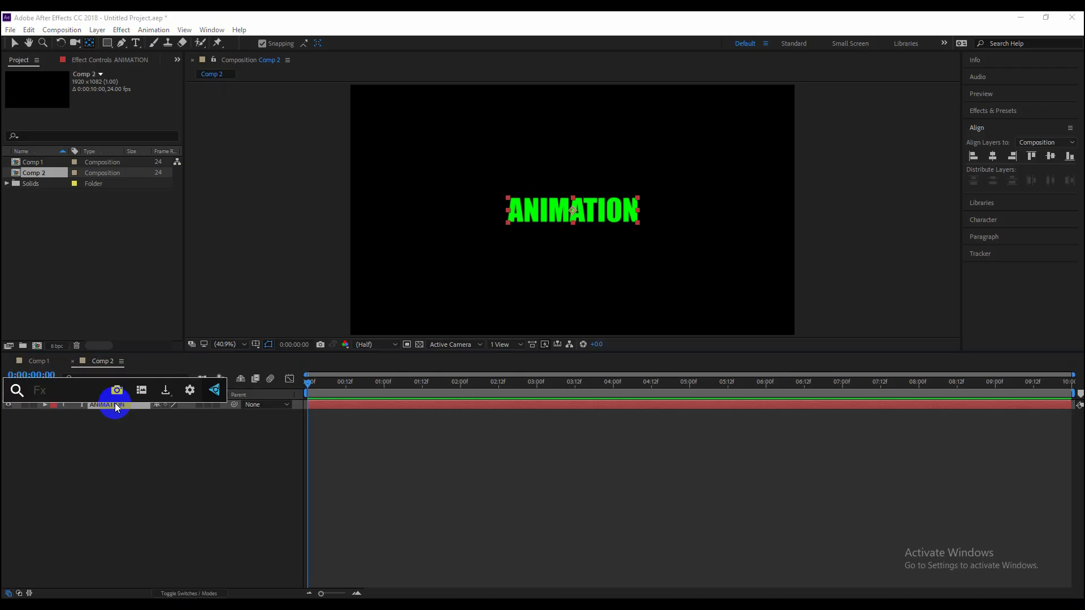
{"action": "type", "text": "vag"}
{"action": "key", "text": "BackSpace"}
{"action": "key", "text": "BackSpace"}
{"action": "key", "text": "BackSpace"}
{"action": "type", "text": "va"}
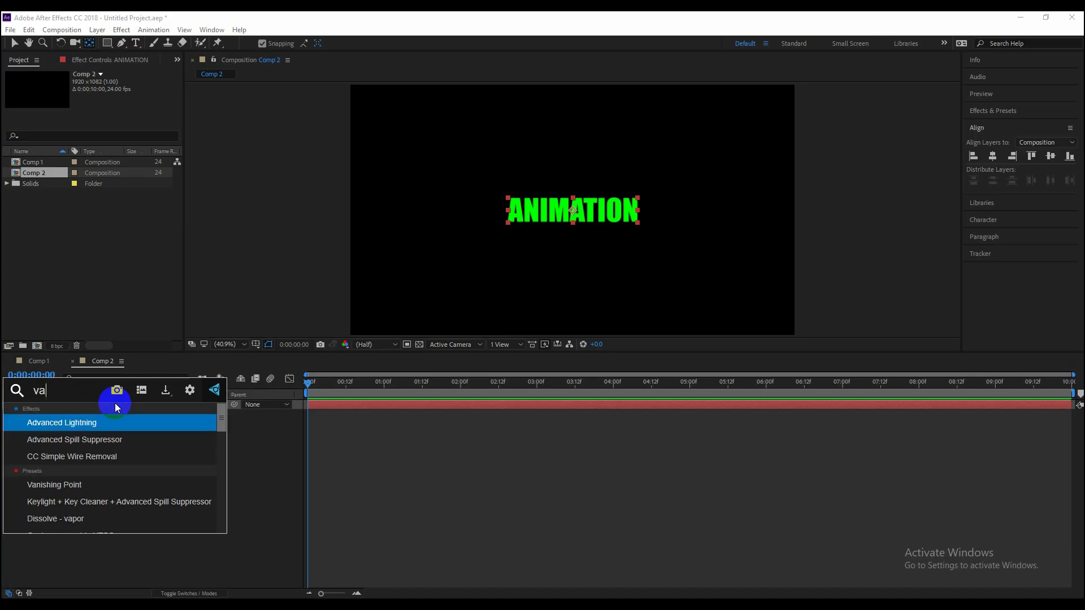
{"action": "type", "text": "ga"}
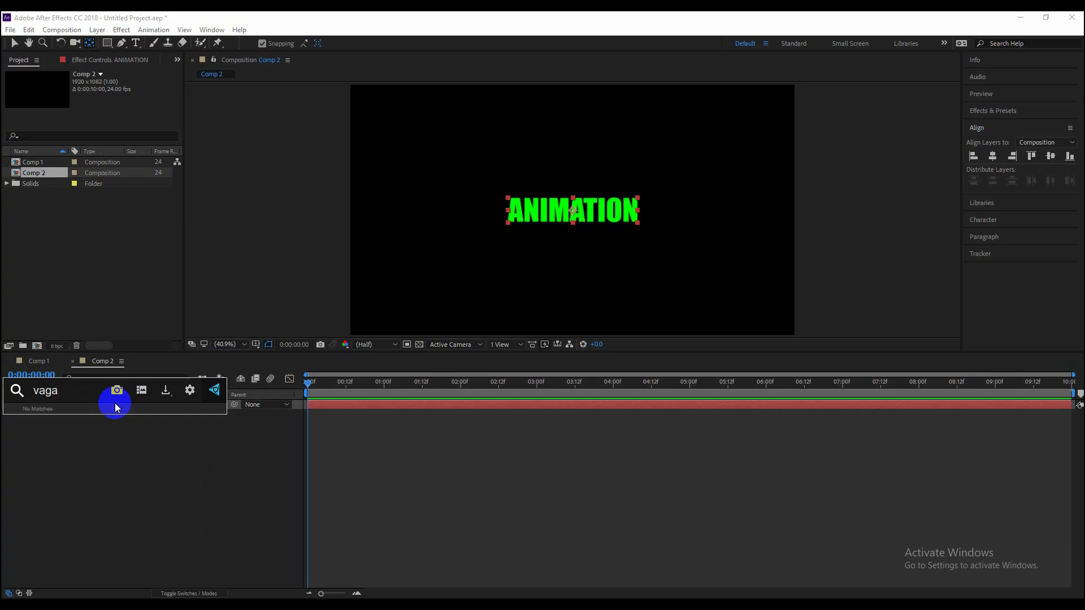
{"action": "key", "text": "BackSpace"}
{"action": "type", "text": "gue"}
{"action": "key", "text": "BackSpace"}
{"action": "key", "text": "BackSpace"}
{"action": "key", "text": "BackSpace"}
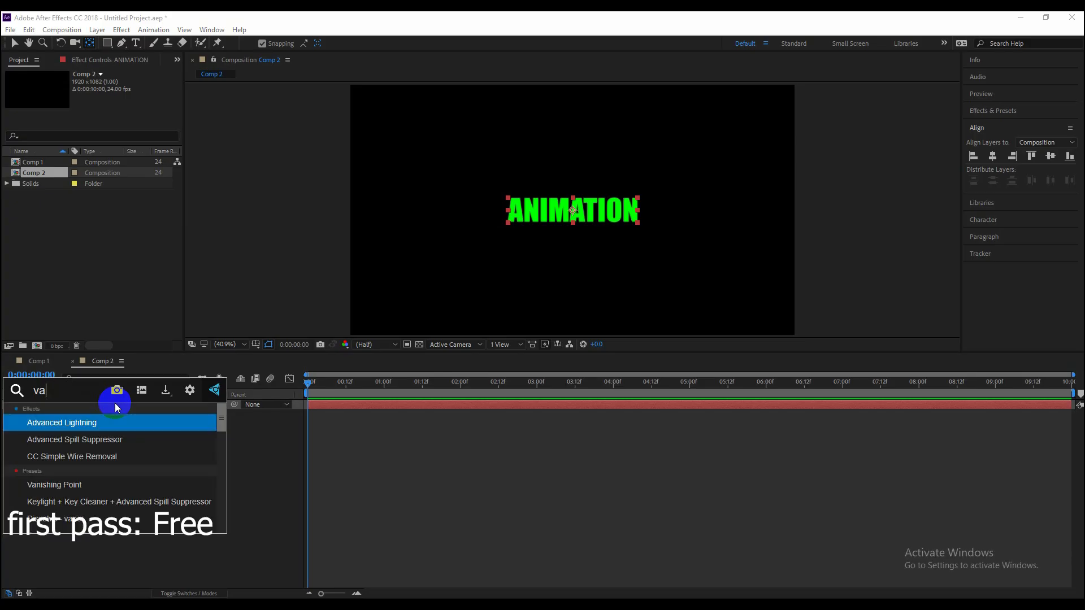
{"action": "key", "text": "BackSpace"}
{"action": "key", "text": "BackSpace"}
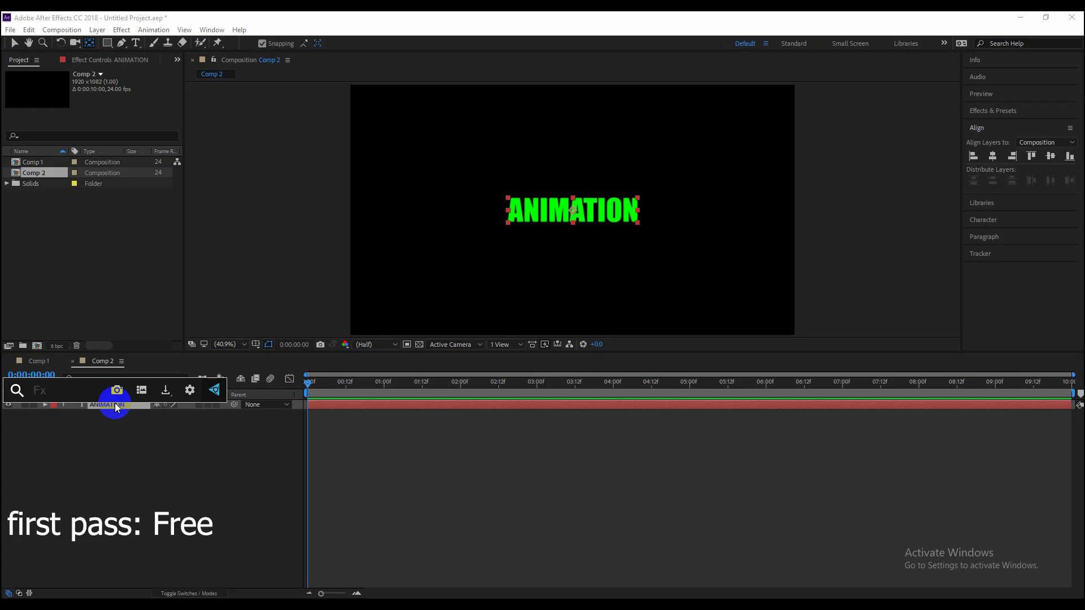
{"action": "left_click", "coordinate": [116, 443]}
{"action": "left_click", "coordinate": [107, 405]}
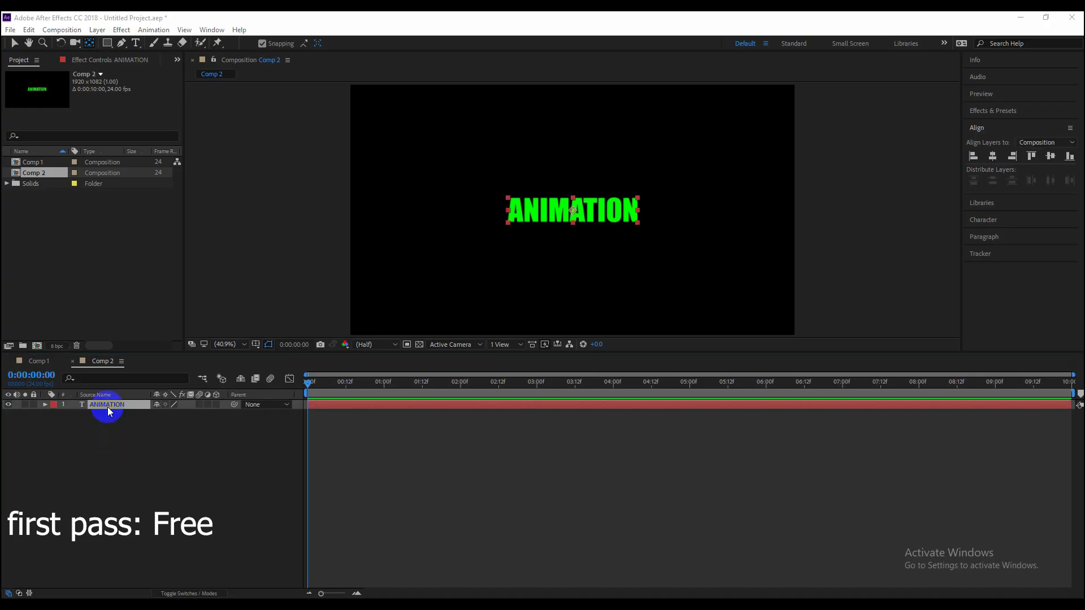
{"action": "key", "text": "ctrl+space"}
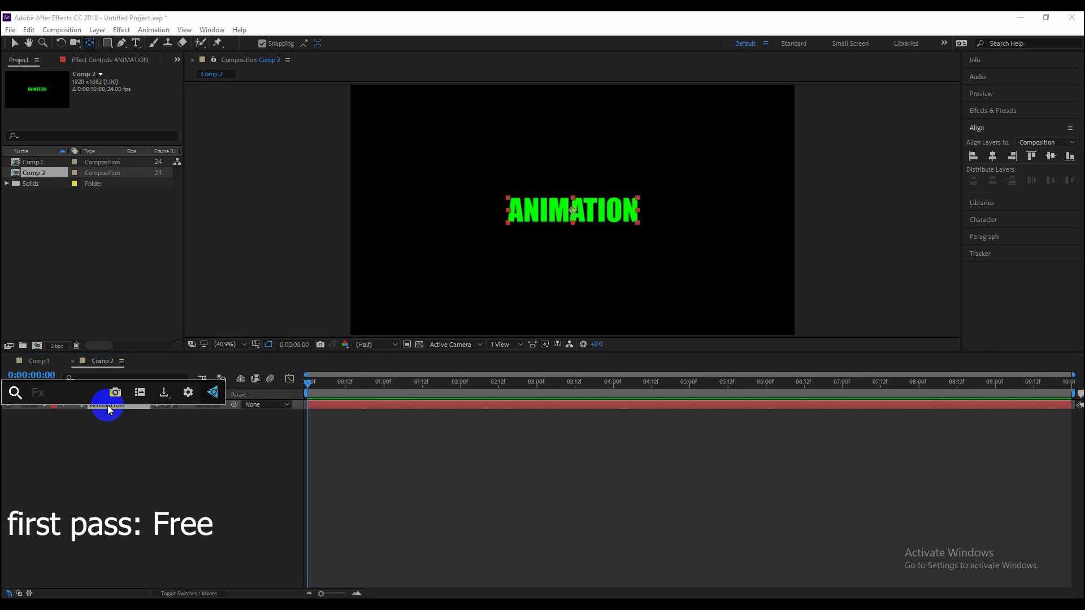
{"action": "type", "text": "veg"}
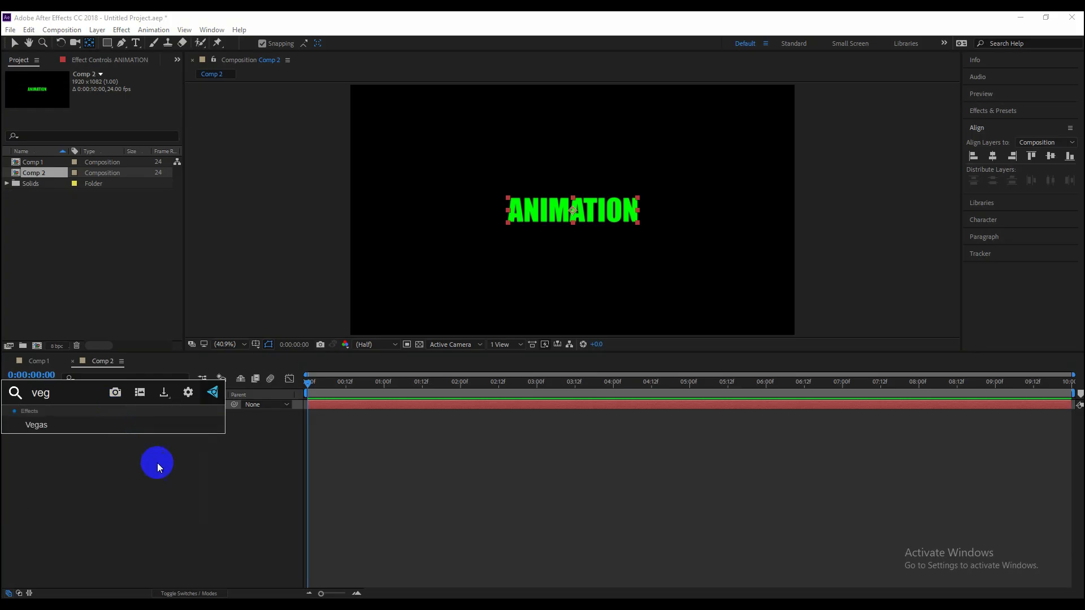
{"action": "left_click", "coordinate": [158, 463]}
{"action": "left_click", "coordinate": [116, 406]}
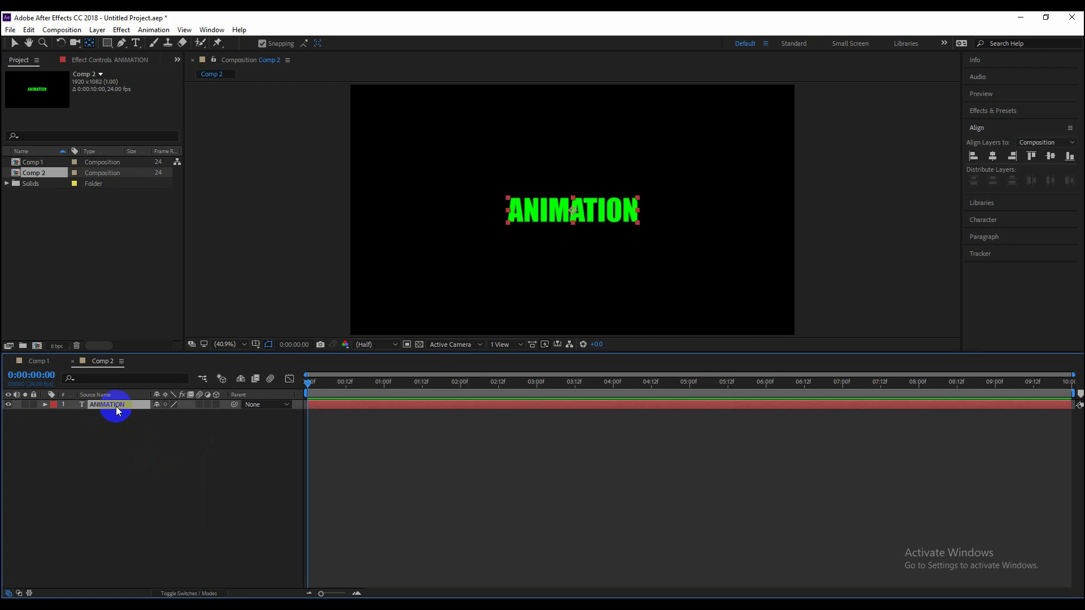
Apply the Transform effect to the ANIMATION text layer and set its Skew to -22
{"action": "key", "text": "ctrl+space"}
{"action": "type", "text": "Trans"}
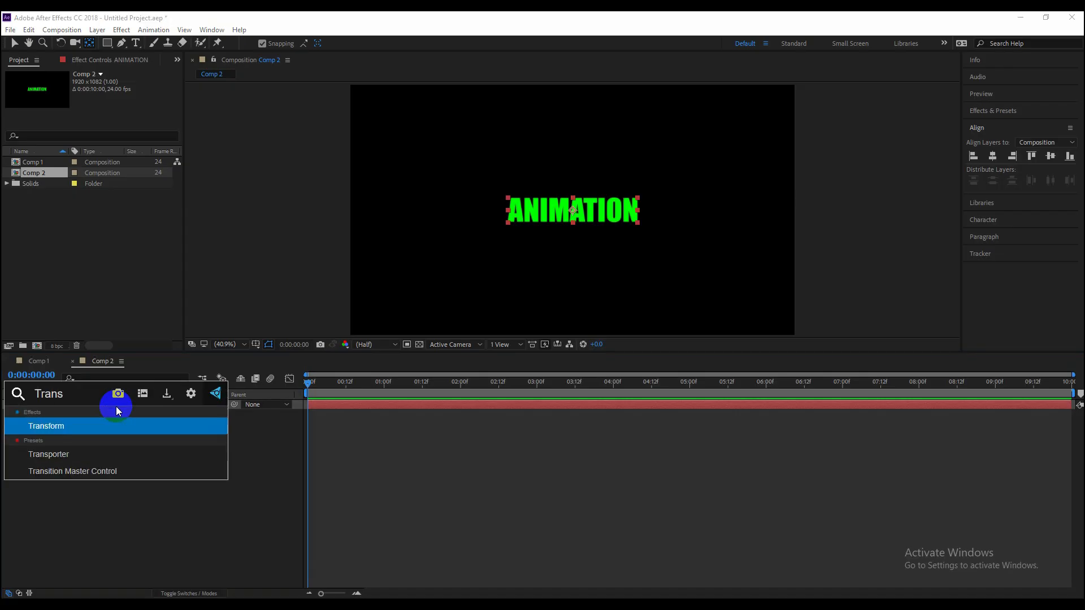
{"action": "left_click", "coordinate": [49, 427]}
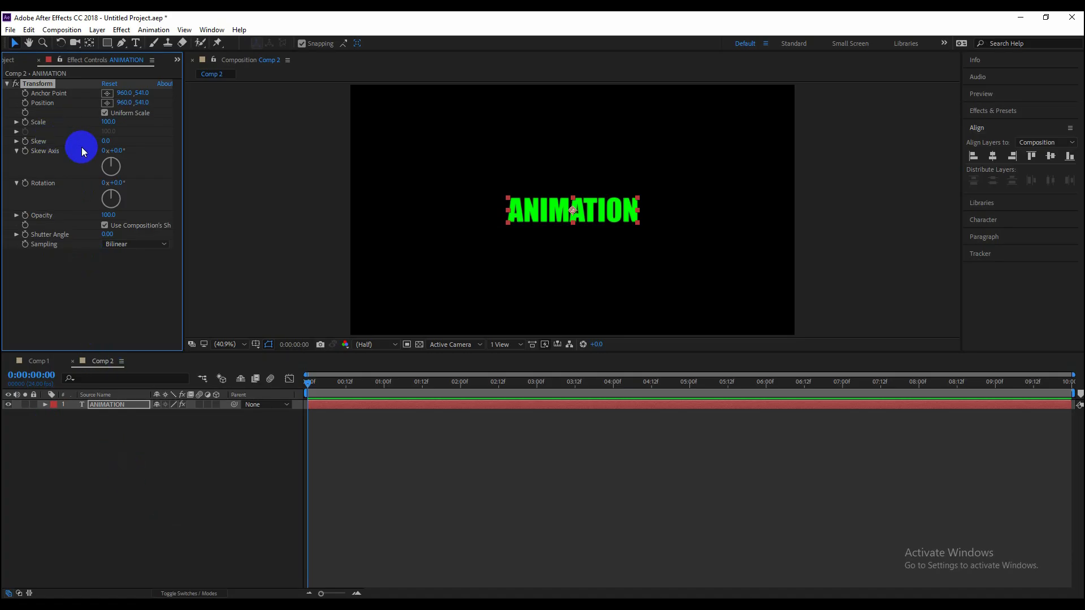
{"action": "left_click_drag", "start_coordinate": [107, 141], "coordinate": [95, 143]}
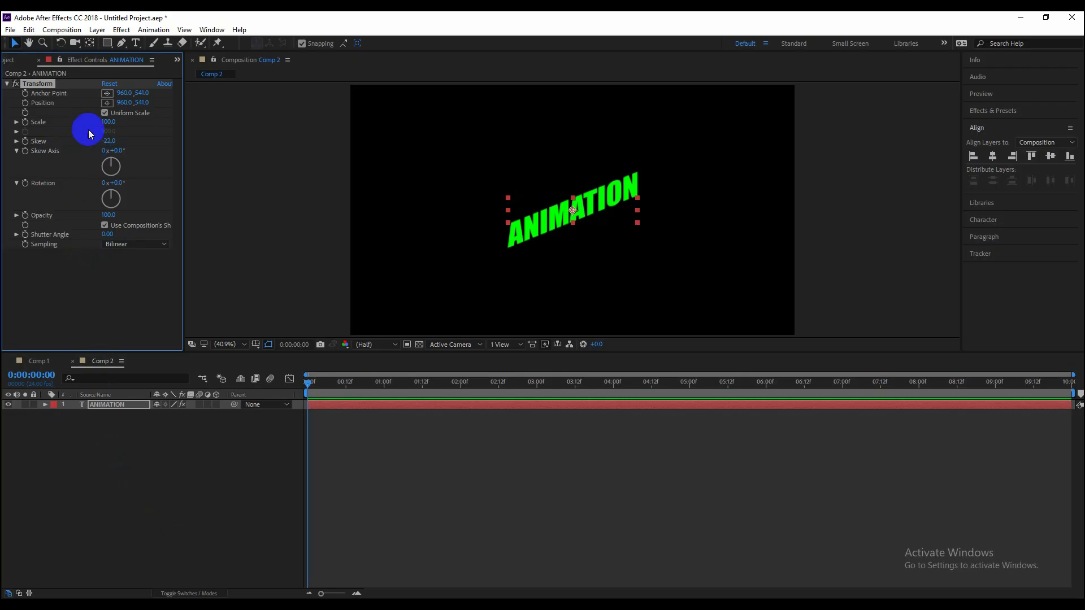
{"action": "left_click", "coordinate": [109, 473]}
Pre-compose the ANIMATION layer as ANIMATION Comp 1, moving all attributes into the new composition
{"action": "left_click", "coordinate": [115, 407]}
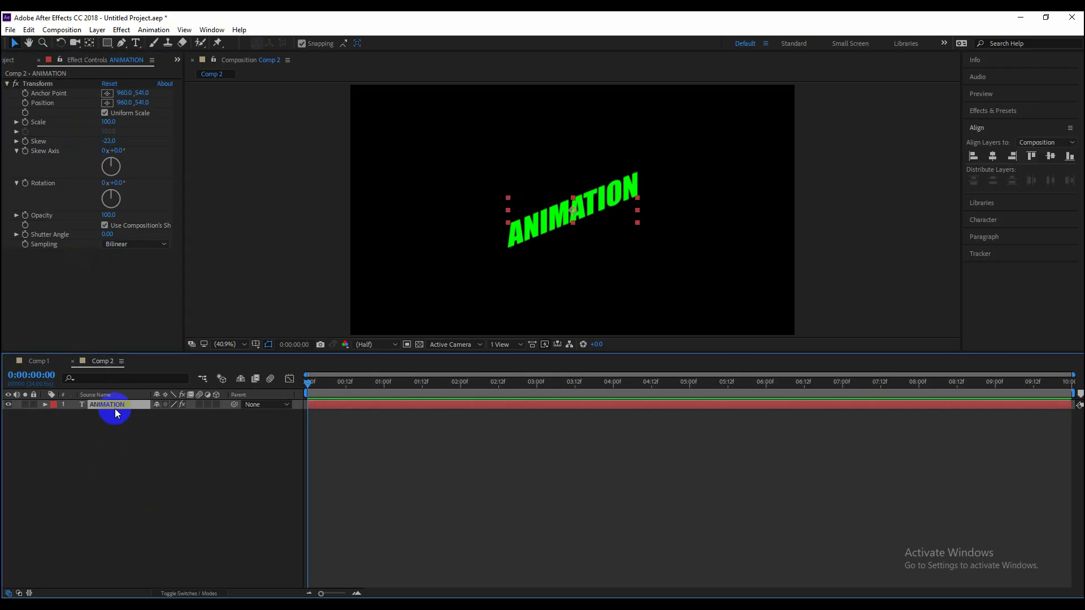
{"action": "right_click", "coordinate": [115, 408]}
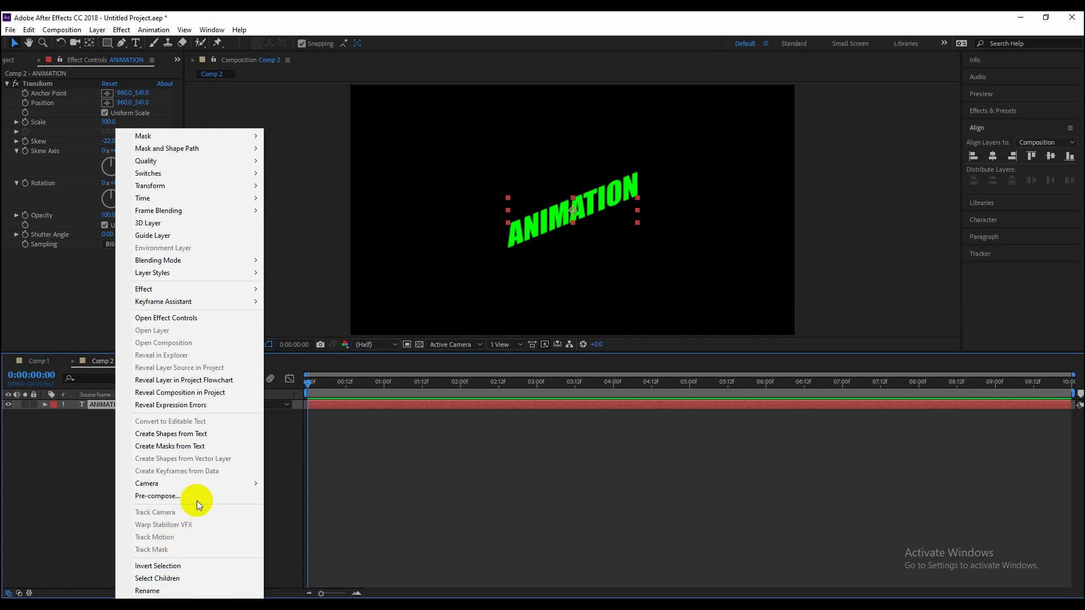
{"action": "left_click", "coordinate": [195, 498]}
{"action": "left_click", "coordinate": [449, 317]}
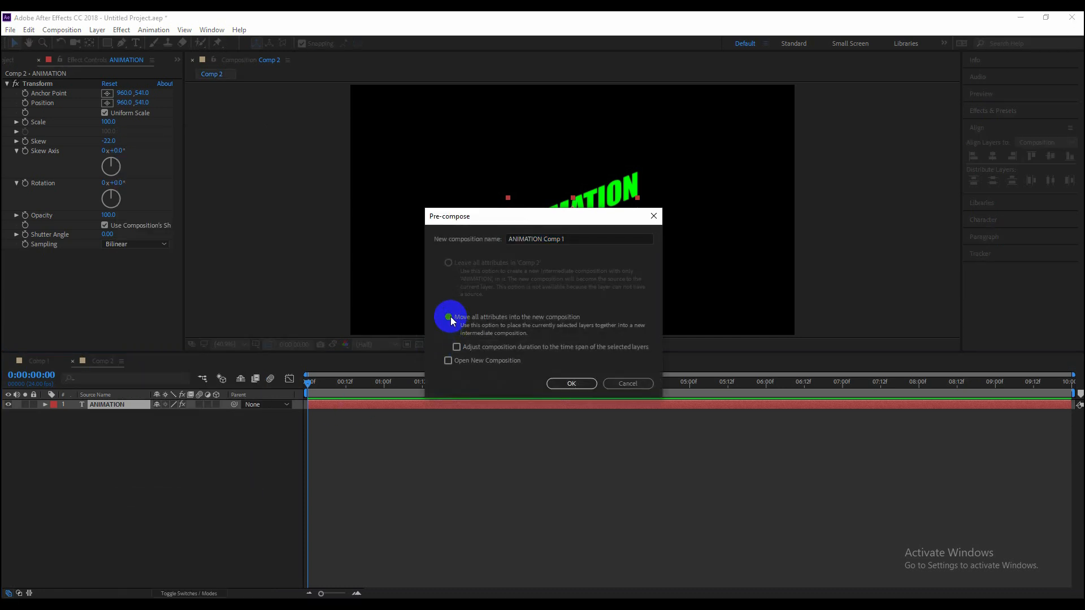
{"action": "left_click", "coordinate": [572, 383]}
Search the effects for "ve" and apply Vegas to the ANIMATION Comp 1 layer
{"action": "left_click", "coordinate": [130, 405]}
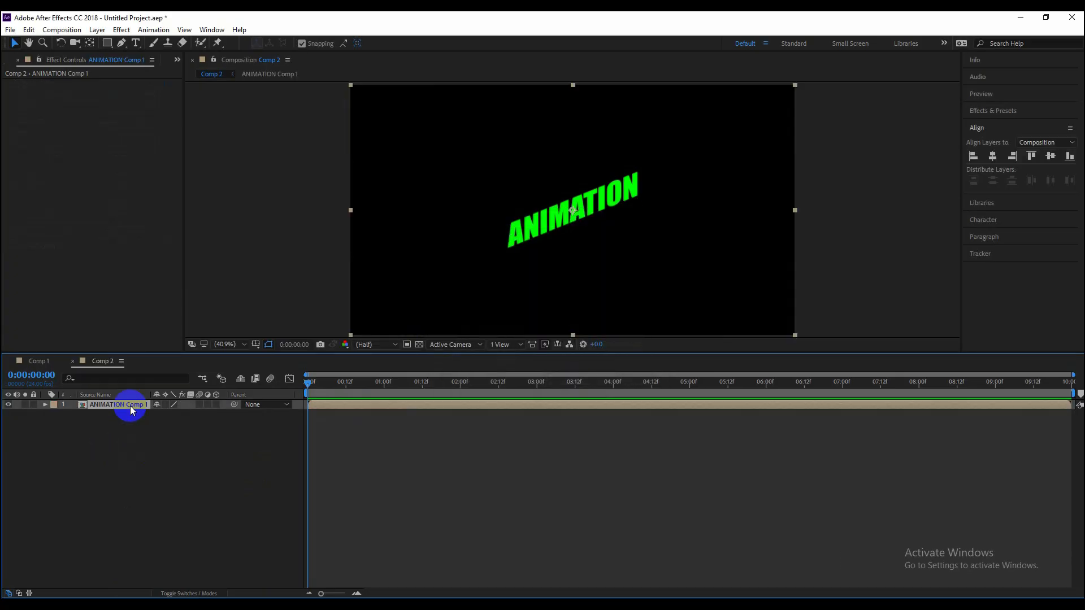
{"action": "key", "text": "ctrl+space"}
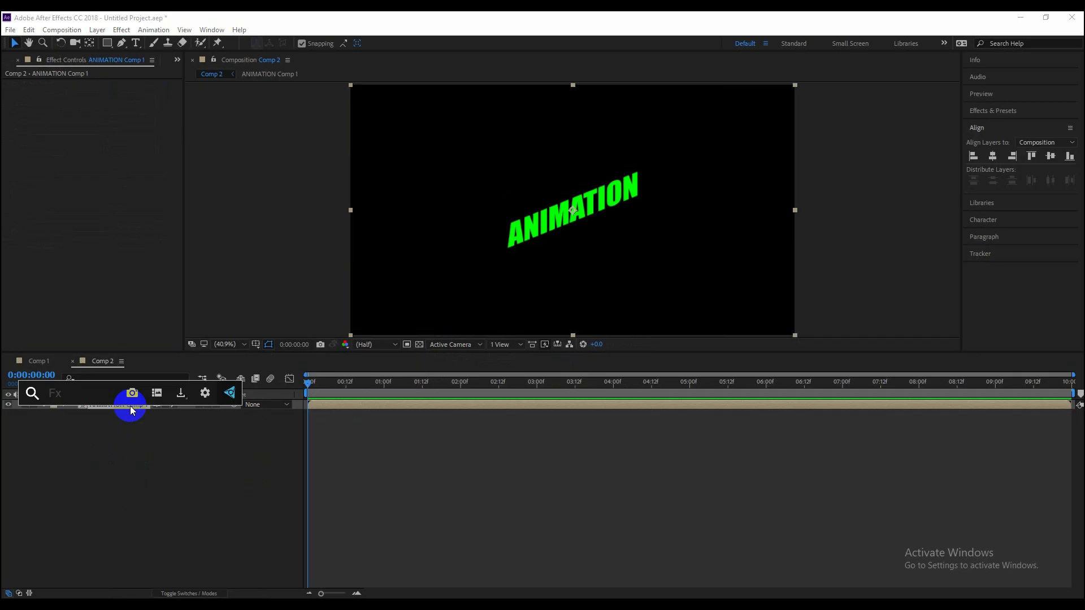
{"action": "type", "text": "ve"}
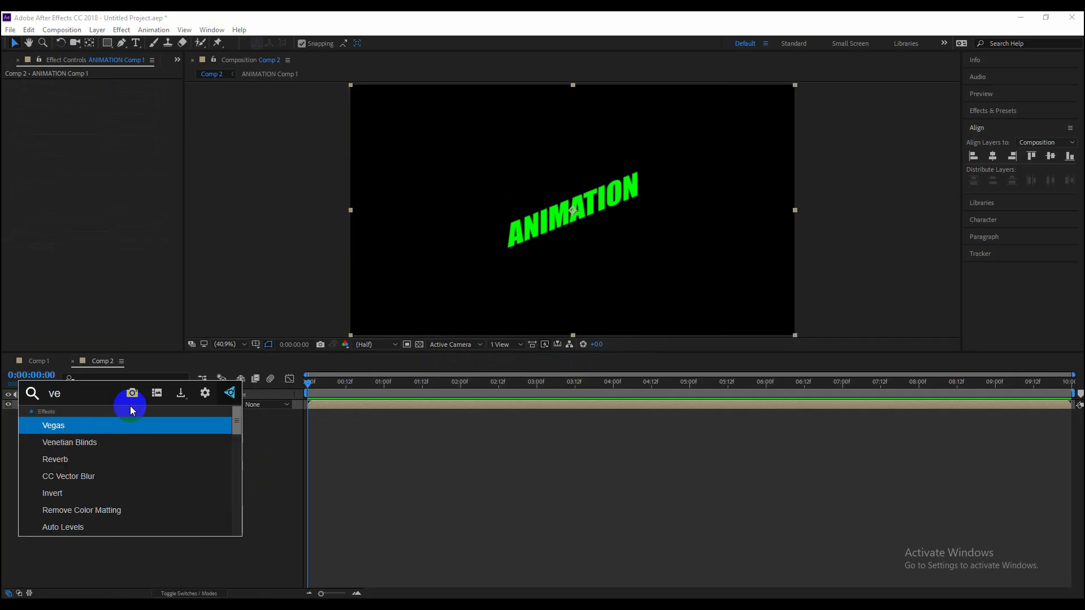
{"action": "left_click", "coordinate": [54, 425]}
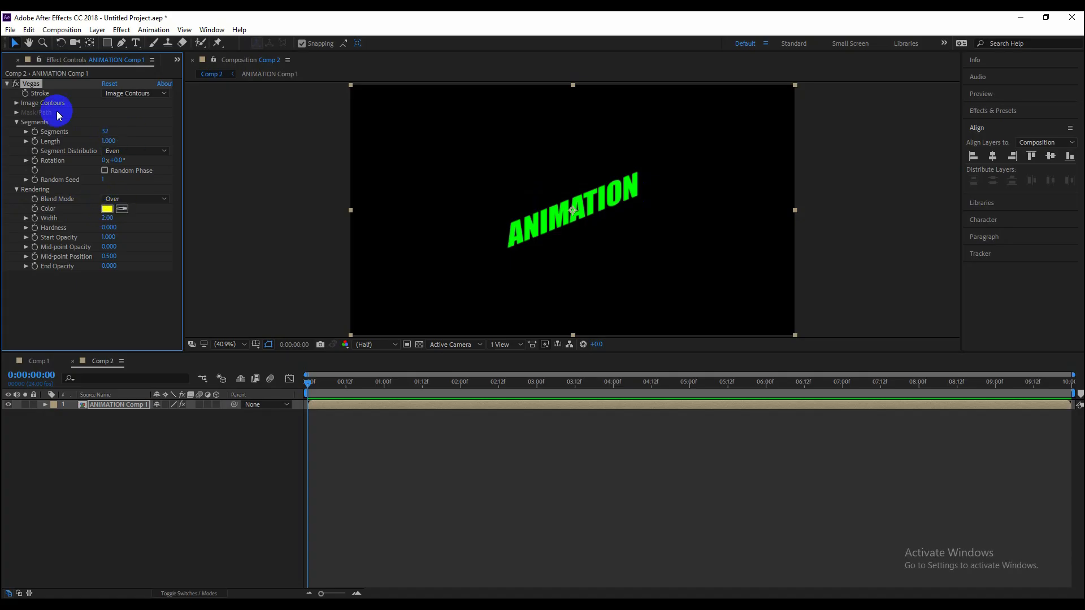
Set the Vegas effect's Segments to 1 and its Blend Mode to Transparent
{"action": "left_click", "coordinate": [105, 132]}
{"action": "type", "text": "1"}
{"action": "left_click", "coordinate": [109, 305]}
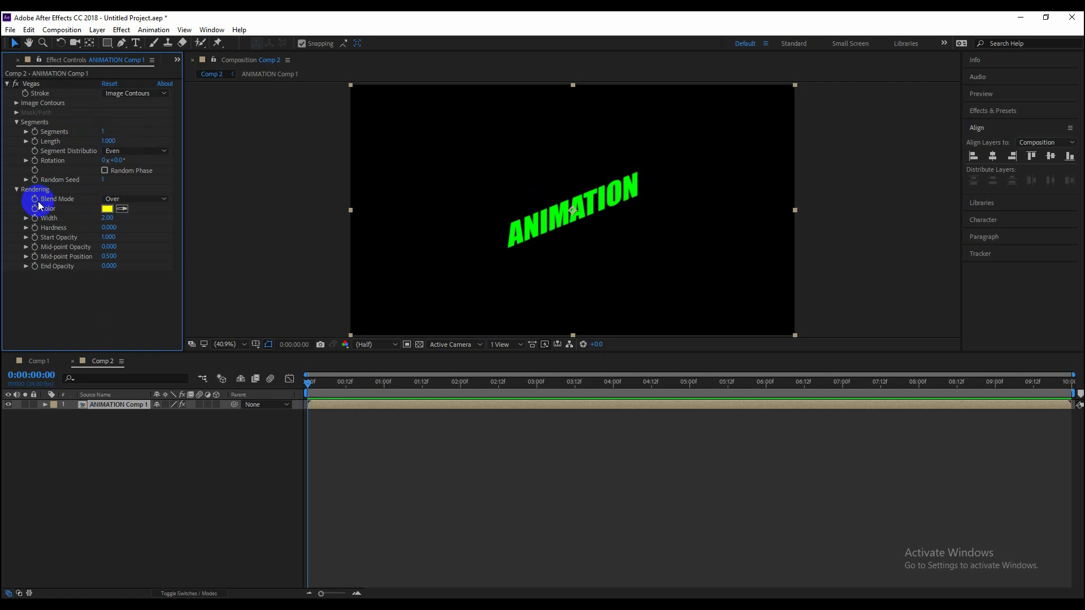
{"action": "left_click", "coordinate": [155, 199]}
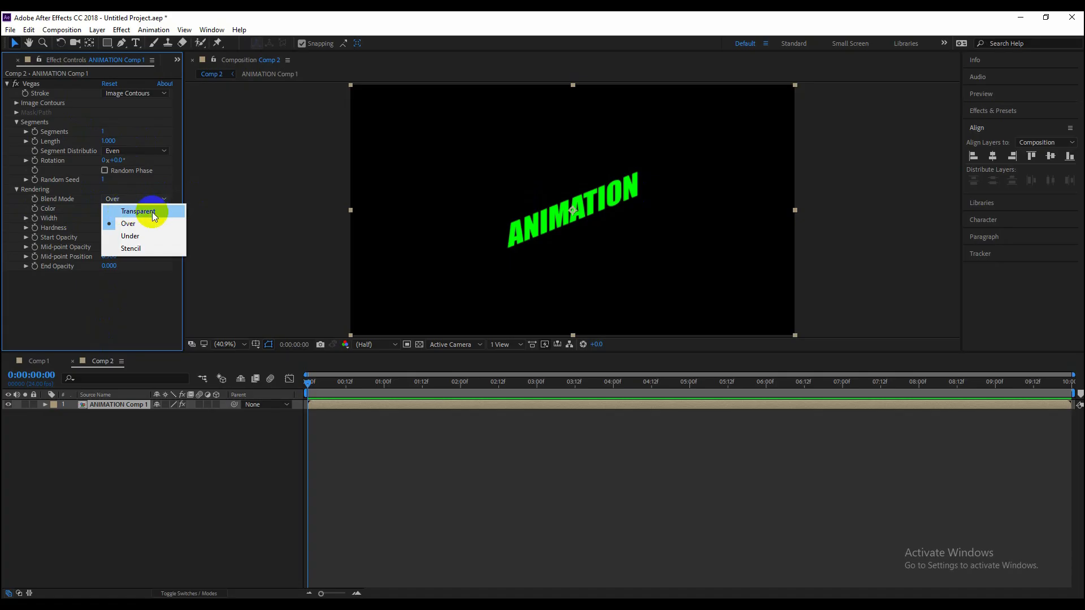
{"action": "left_click", "coordinate": [152, 212]}
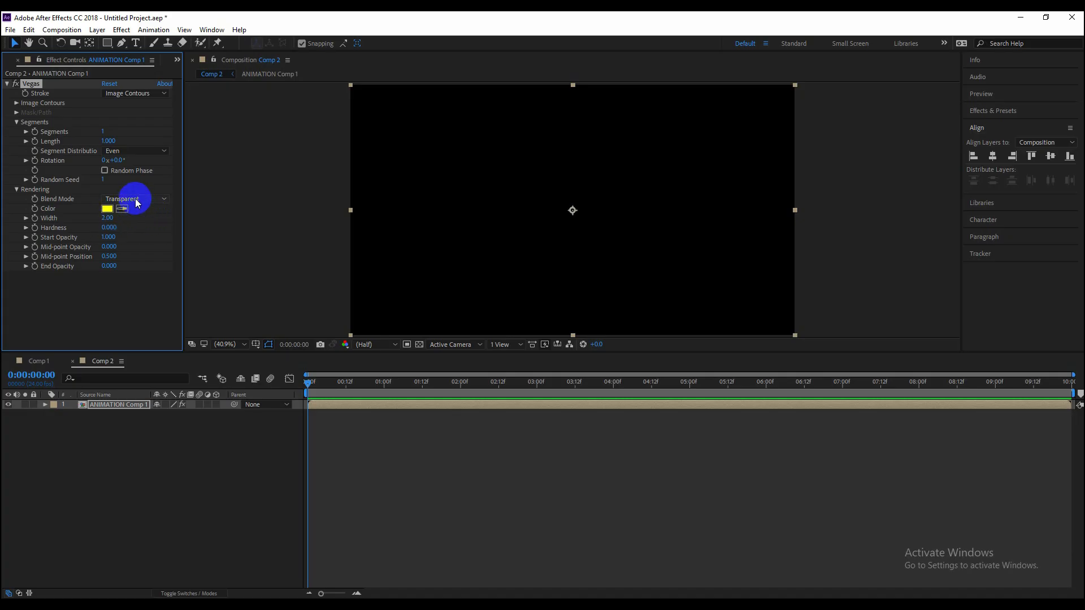
Scrub through the start of Comp 2 to check the Vegas outline, ending at 0:00:00:04
{"action": "left_click", "coordinate": [115, 406]}
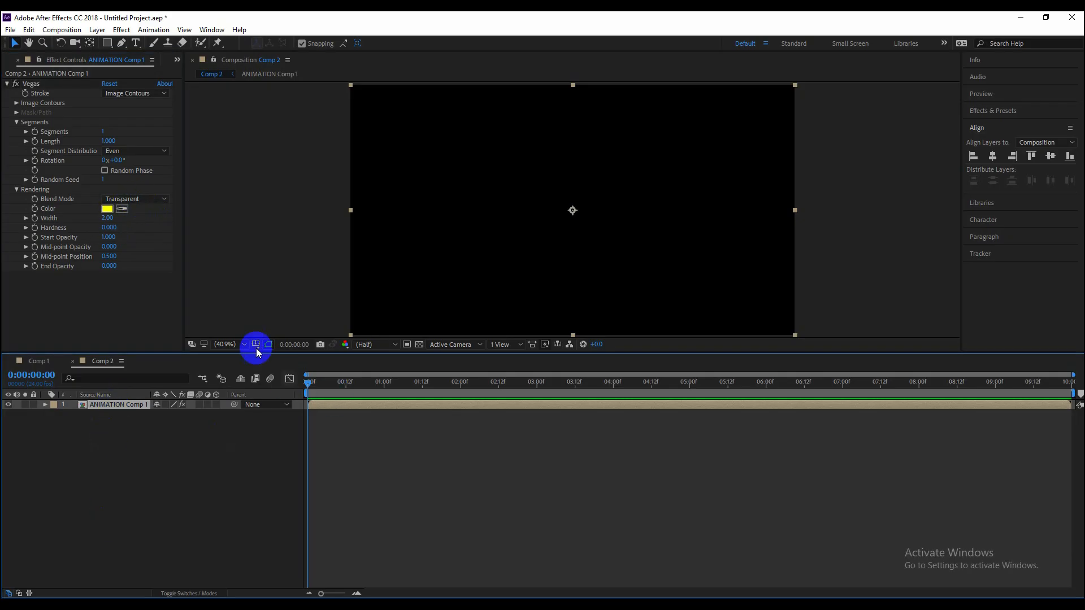
{"action": "left_click", "coordinate": [40, 125]}
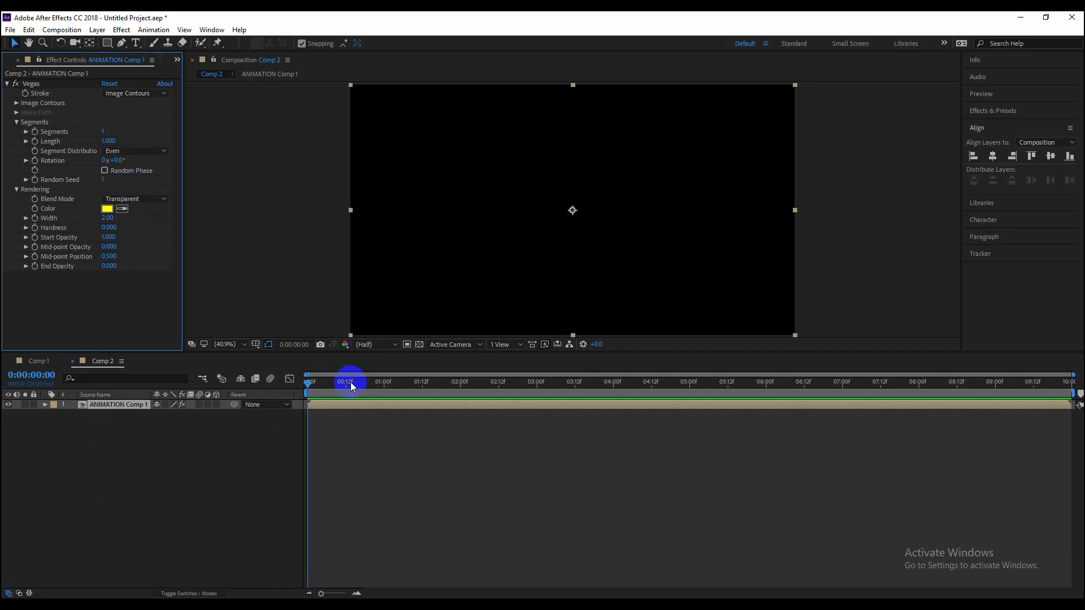
{"action": "mouse_move", "coordinate": [312, 387]}
{"action": "left_mouse_down"}
{"action": "mouse_move", "coordinate": [378, 382]}
{"action": "mouse_move", "coordinate": [297, 381]}
{"action": "left_mouse_up"}
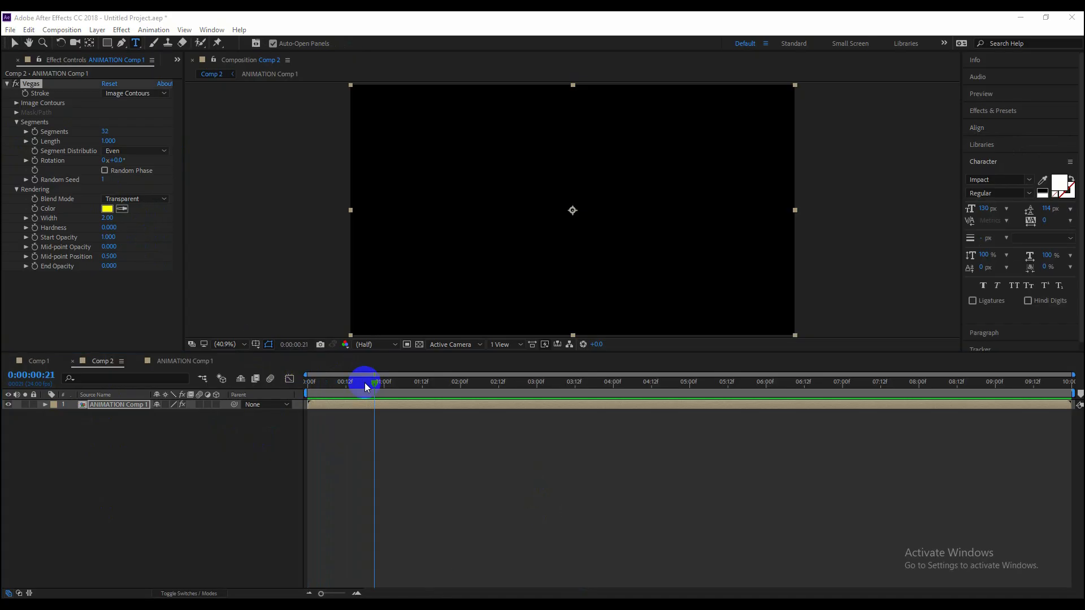
{"action": "left_click_drag", "start_coordinate": [369, 384], "coordinate": [318, 383]}
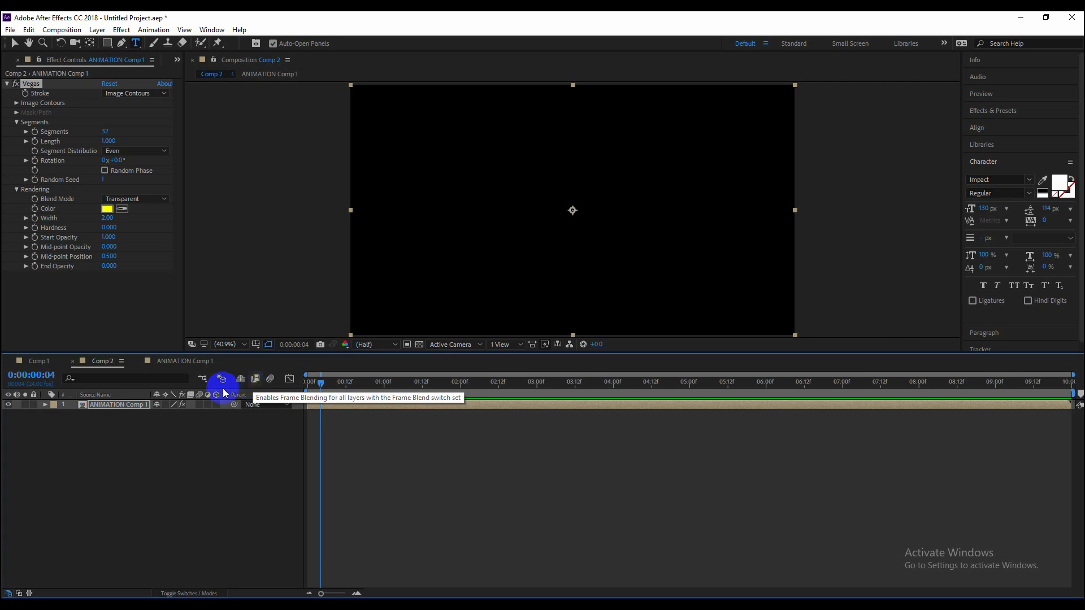
Change the fill colour of the whole ANIMATION text inside ANIMATION Comp 1 to white
{"action": "left_click", "coordinate": [185, 361]}
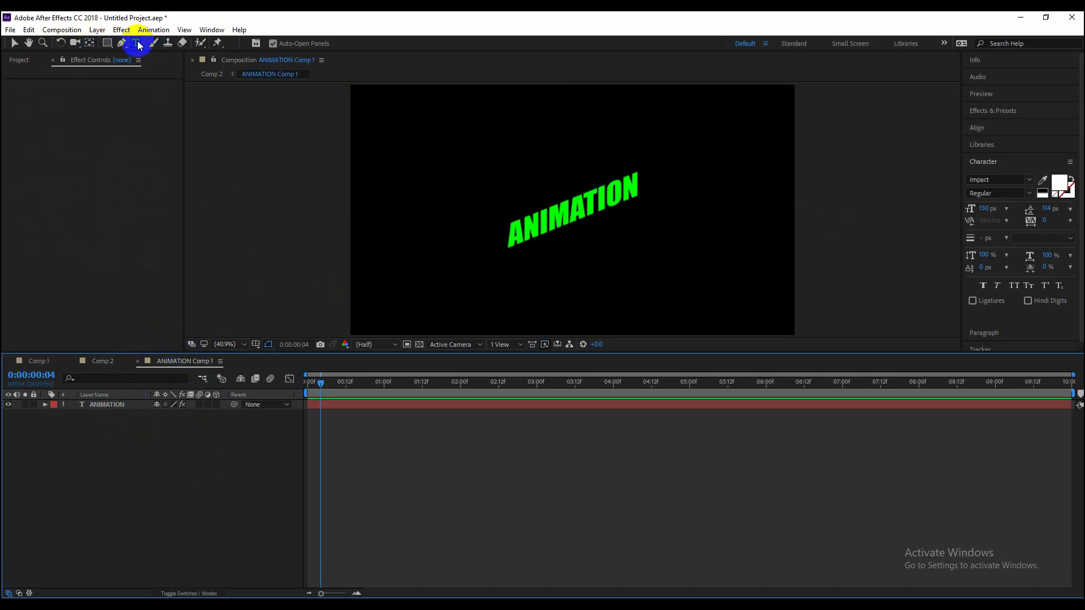
{"action": "left_click", "coordinate": [572, 216]}
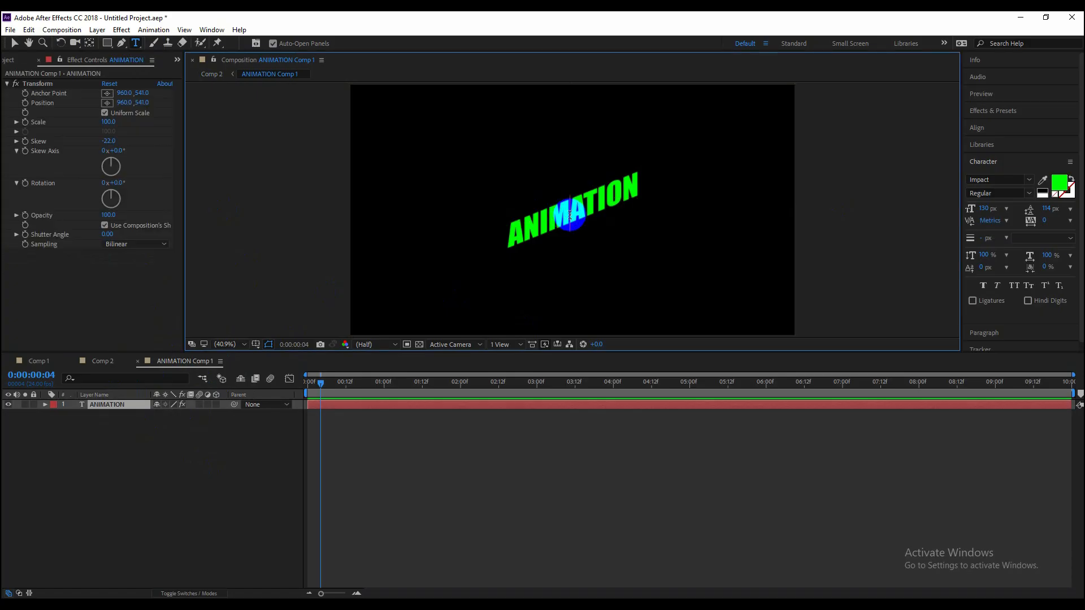
{"action": "double_click", "coordinate": [571, 216]}
{"action": "left_click", "coordinate": [1058, 186]}
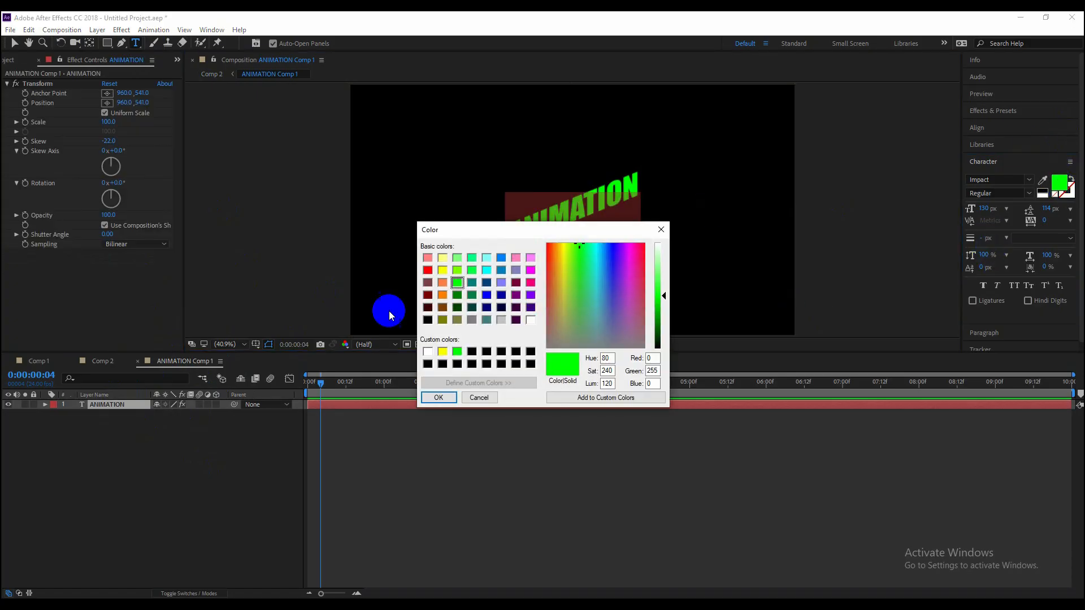
{"action": "left_click", "coordinate": [428, 352]}
{"action": "left_click", "coordinate": [440, 397]}
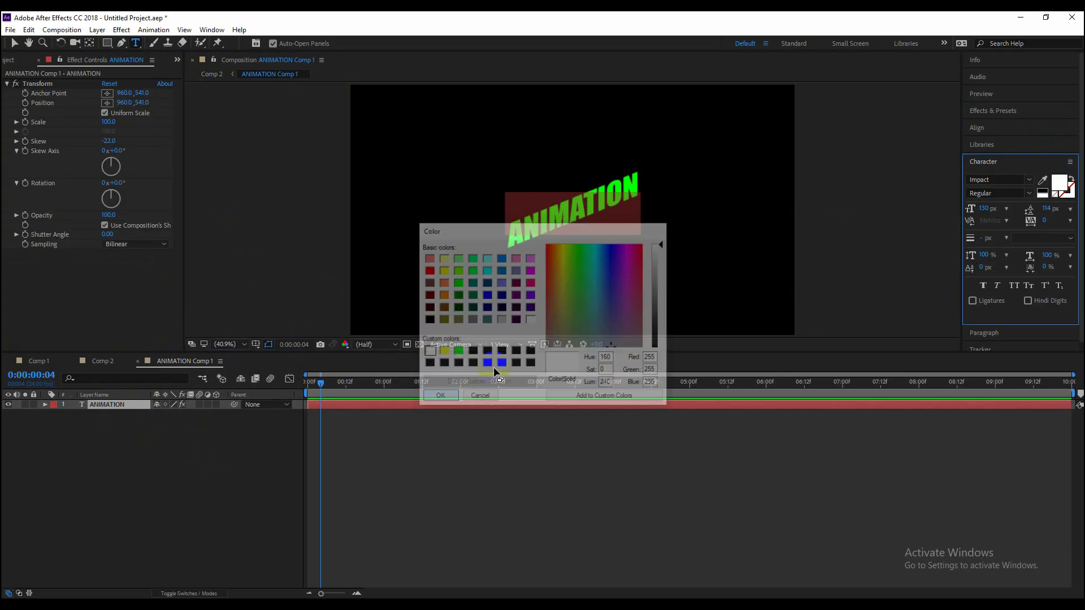
Back in Comp 2, set the Vegas Segments to 1 and scrub the time to 0:00:01:00
{"action": "left_click", "coordinate": [110, 361]}
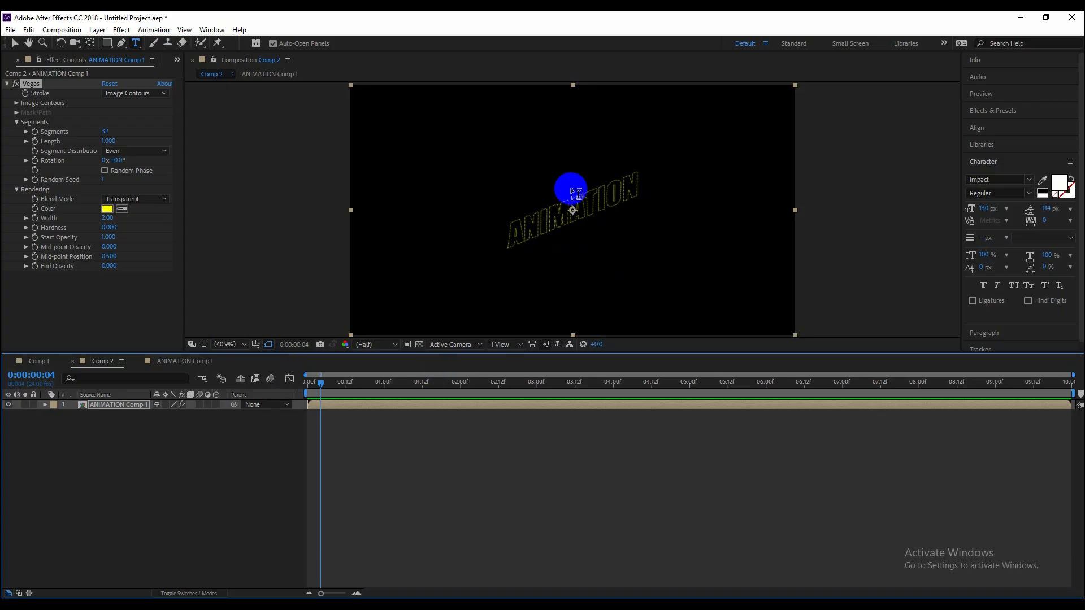
{"action": "left_click", "coordinate": [115, 133]}
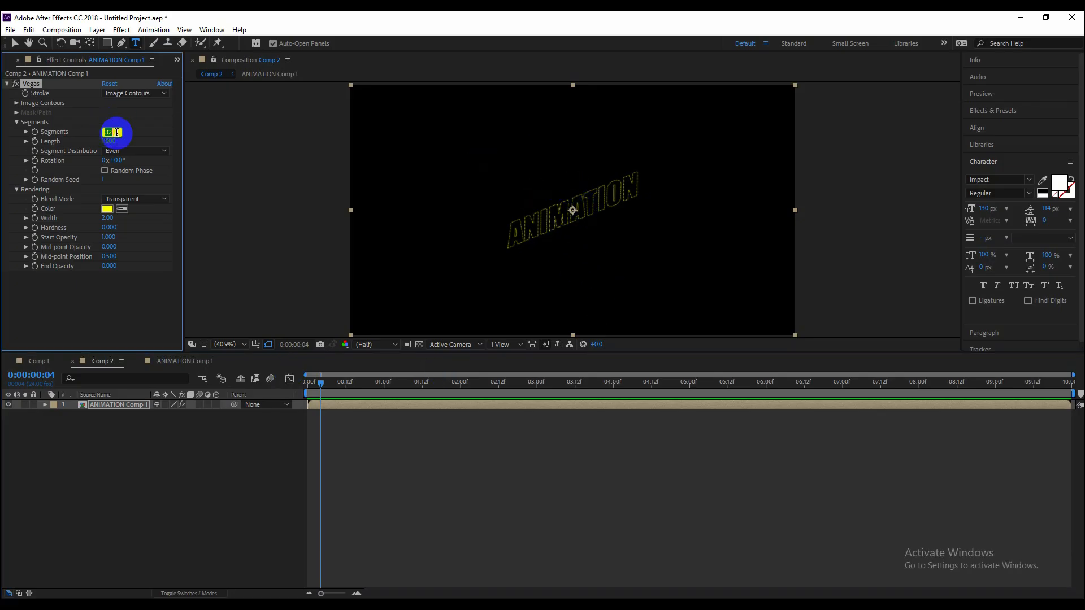
{"action": "type", "text": "1"}
{"action": "left_click", "coordinate": [211, 463]}
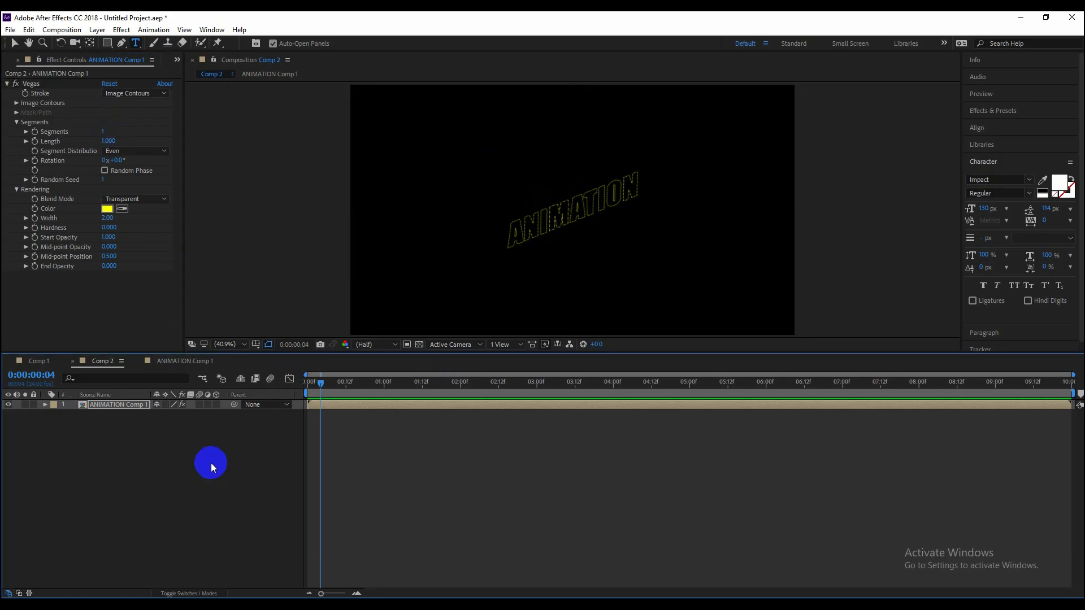
{"action": "left_click_drag", "start_coordinate": [315, 377], "coordinate": [289, 385]}
{"action": "left_click", "coordinate": [353, 429]}
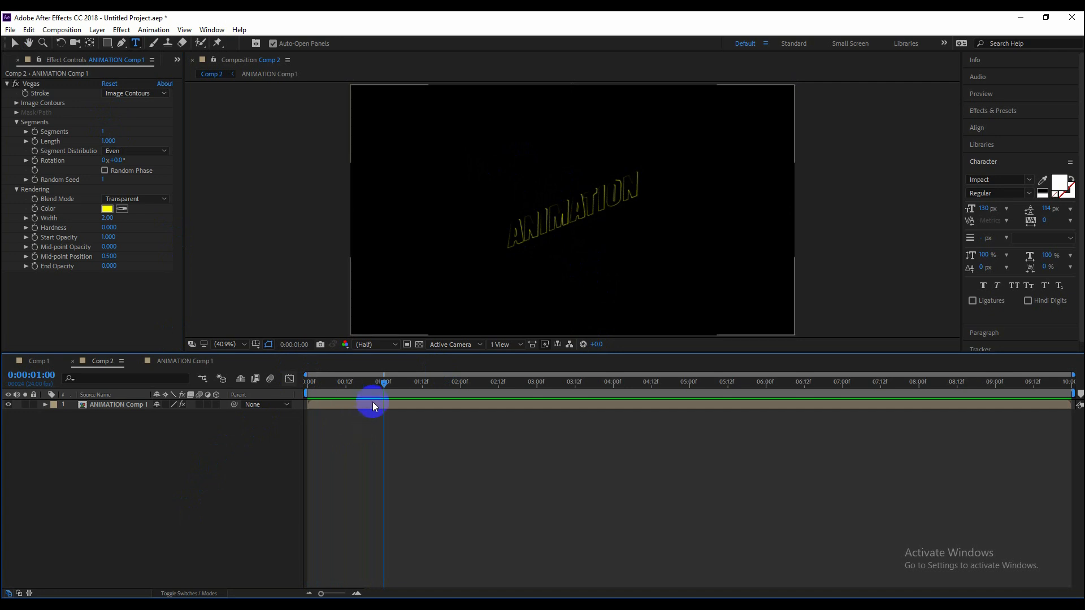
Change the Vegas outline colour to a purple with Red 193, Green 62 and Blue 181
{"action": "left_click", "coordinate": [108, 209]}
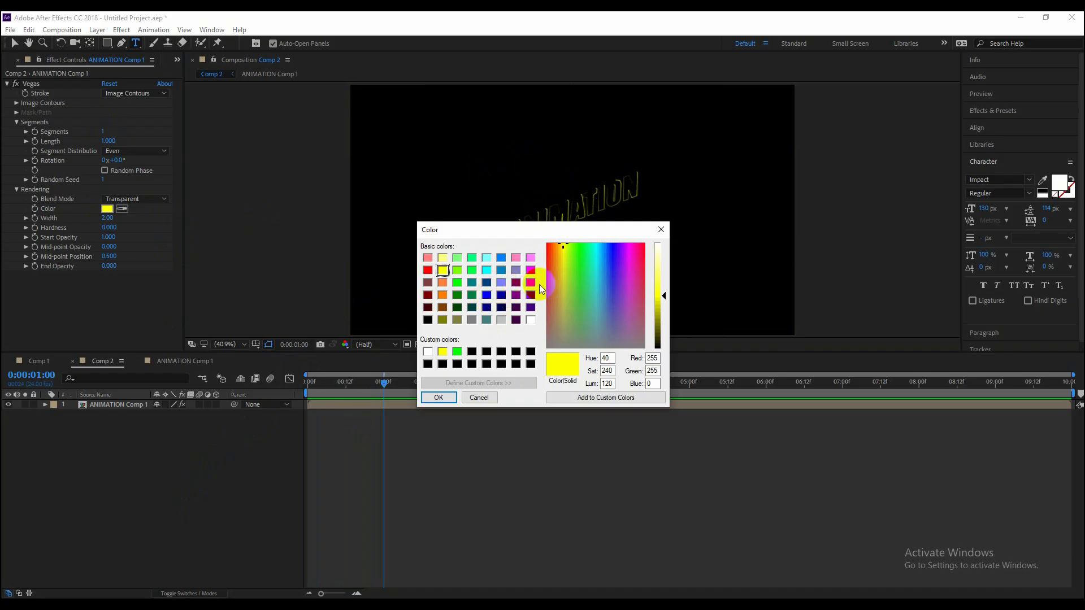
{"action": "mouse_move", "coordinate": [643, 257]}
{"action": "left_mouse_down"}
{"action": "mouse_move", "coordinate": [646, 282]}
{"action": "mouse_move", "coordinate": [642, 270]}
{"action": "left_mouse_up"}
{"action": "left_click", "coordinate": [631, 296]}
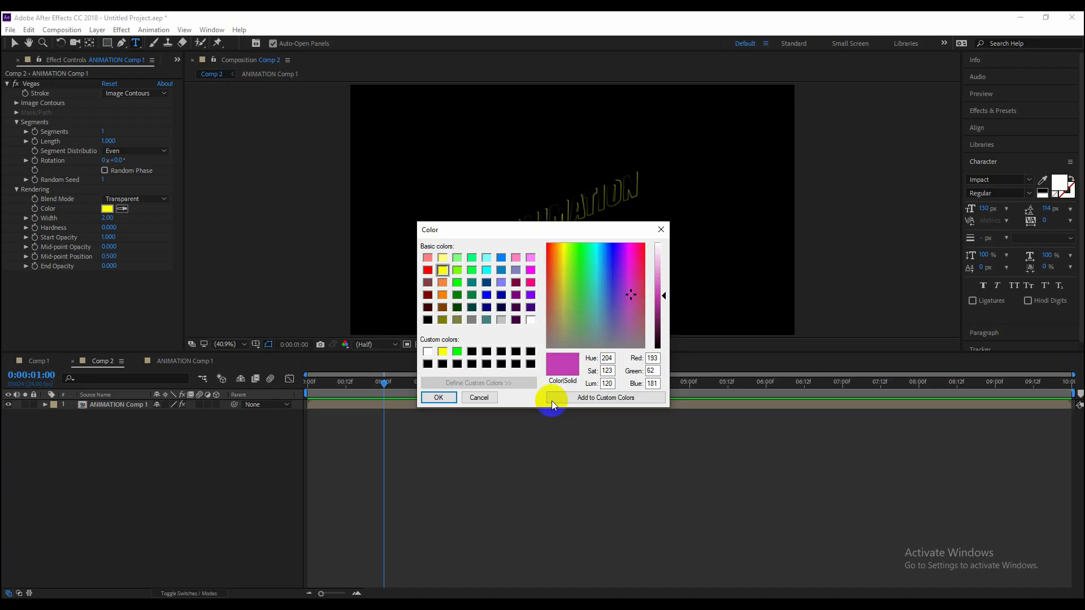
{"action": "left_click", "coordinate": [440, 398]}
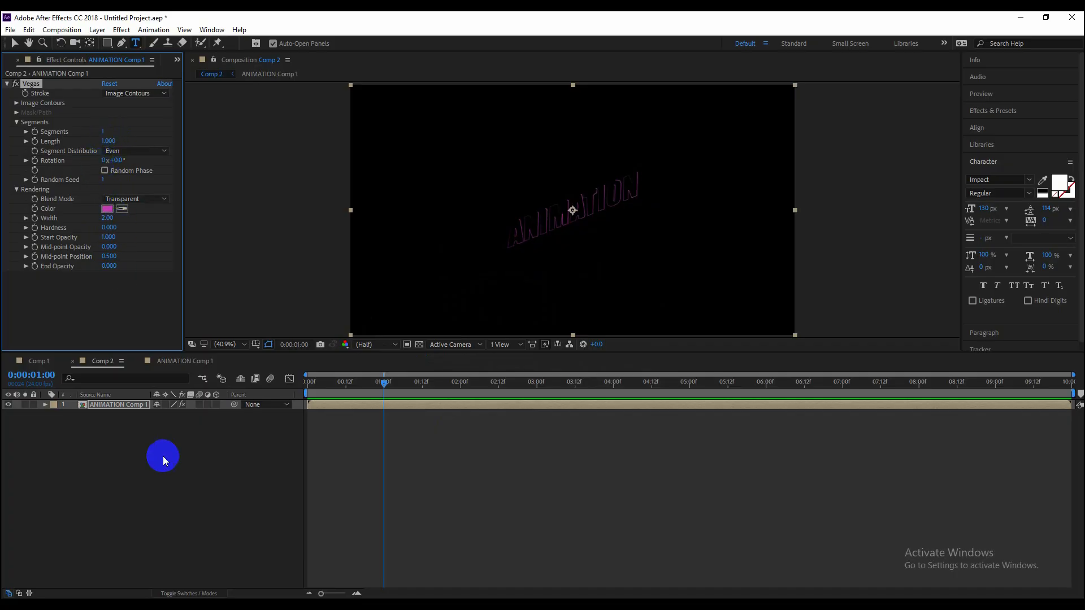
{"action": "left_click", "coordinate": [191, 479]}
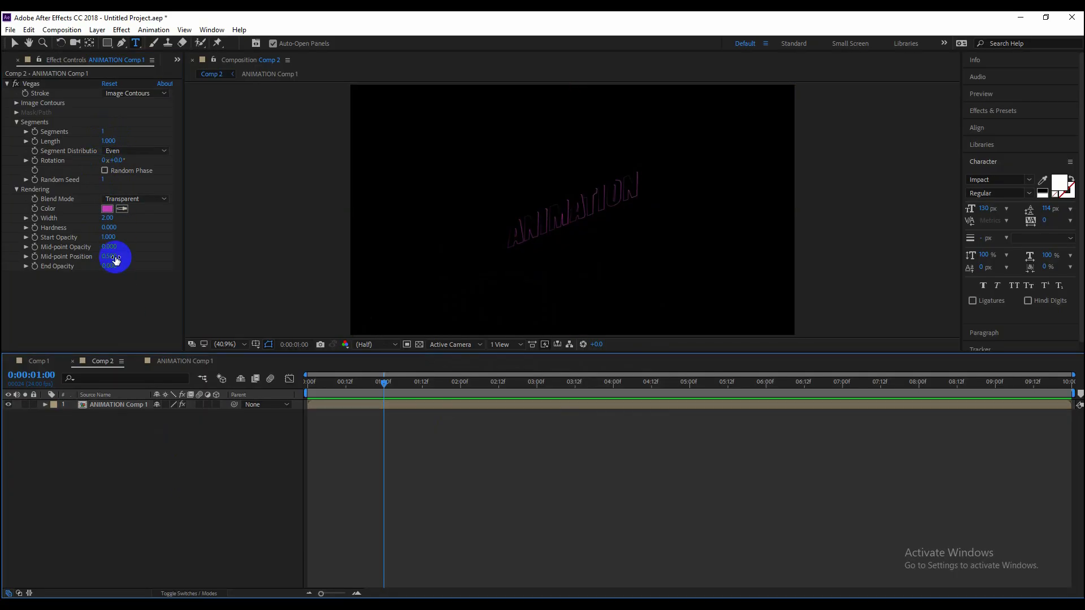
Try a Vegas Rotation of 24° and 23 Segments, restore Segments to 1, and play the result
{"action": "left_click", "coordinate": [104, 181]}
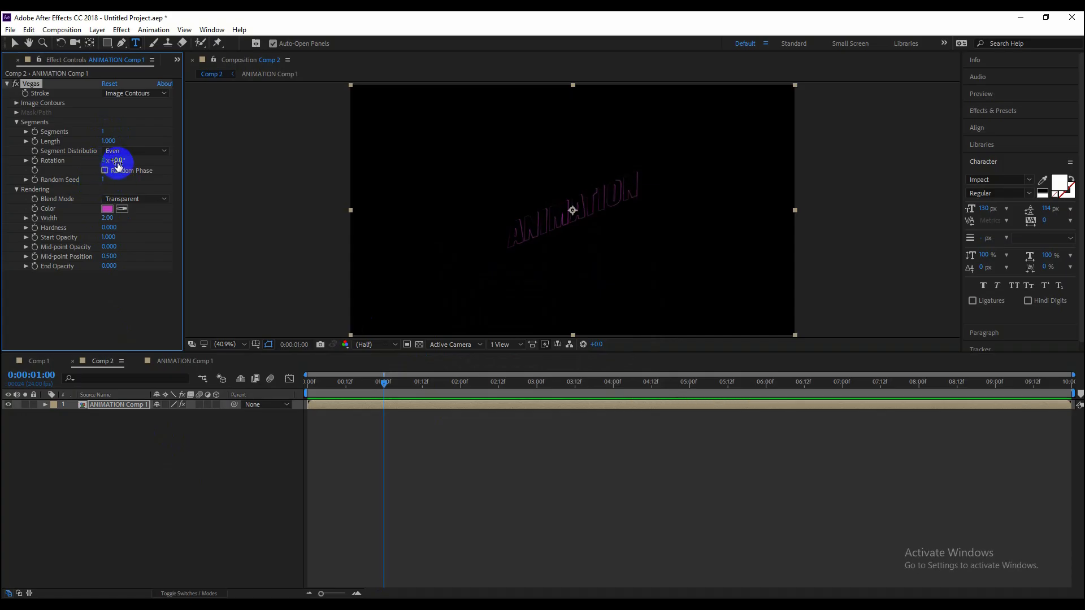
{"action": "left_click_drag", "start_coordinate": [113, 160], "coordinate": [144, 172]}
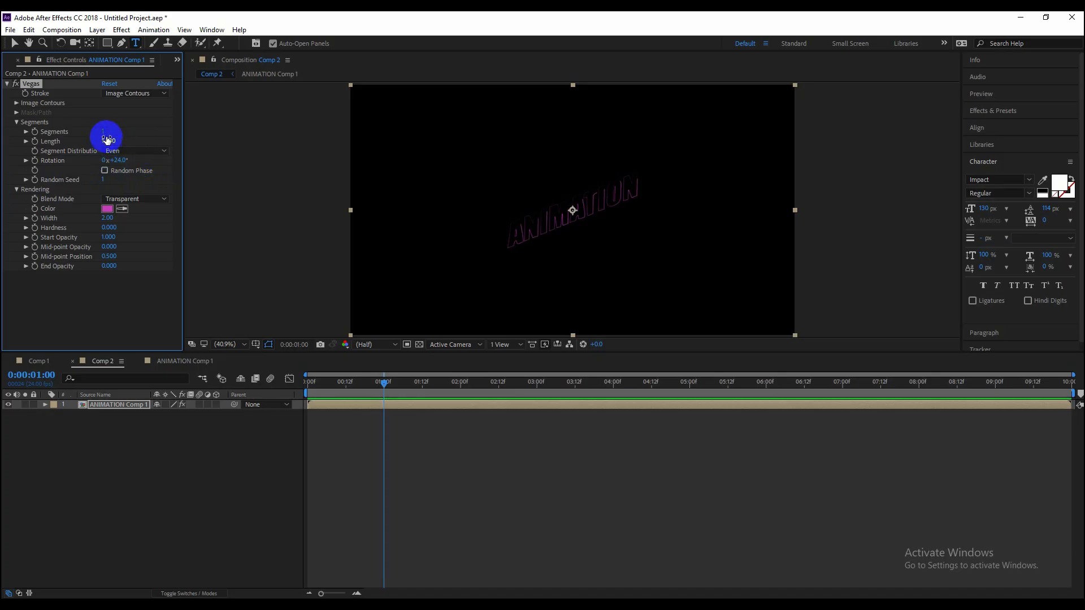
{"action": "left_click_drag", "start_coordinate": [102, 132], "coordinate": [111, 130]}
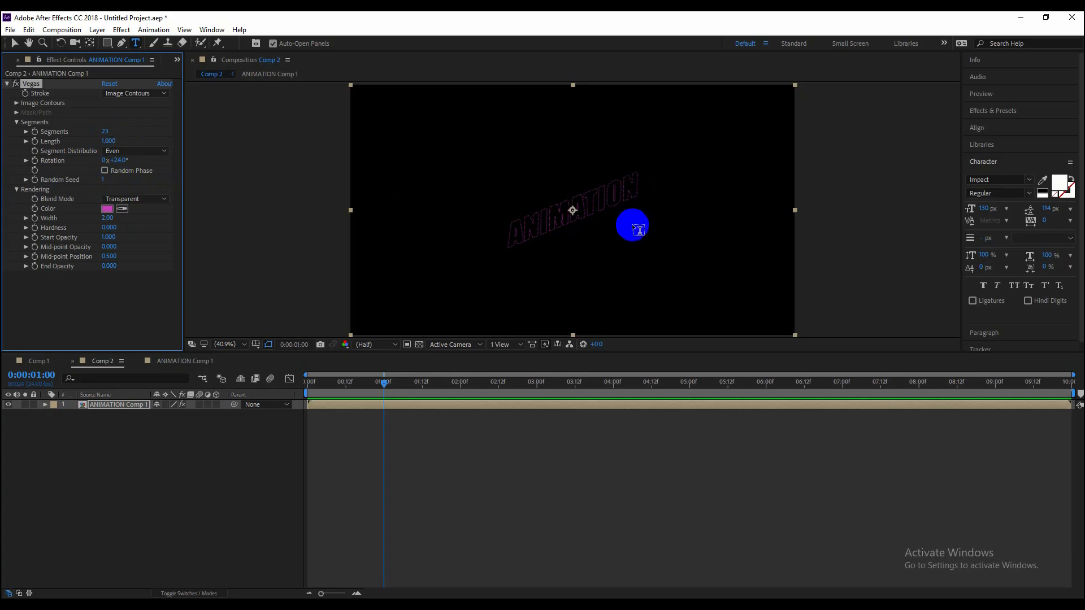
{"action": "left_click", "coordinate": [105, 131]}
{"action": "type", "text": "1"}
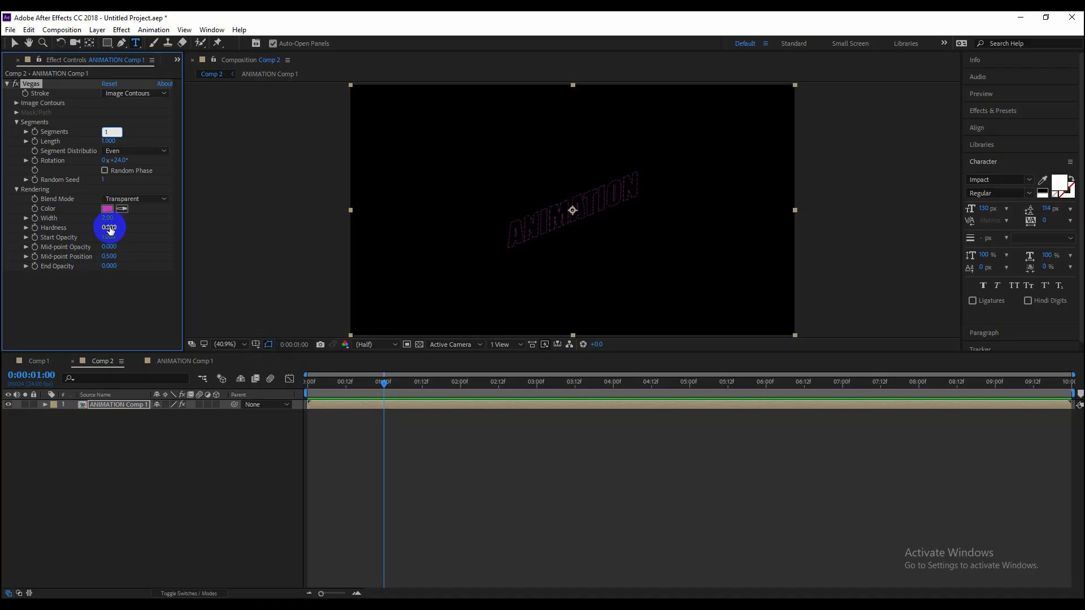
{"action": "left_click_drag", "start_coordinate": [107, 226], "coordinate": [105, 228]}
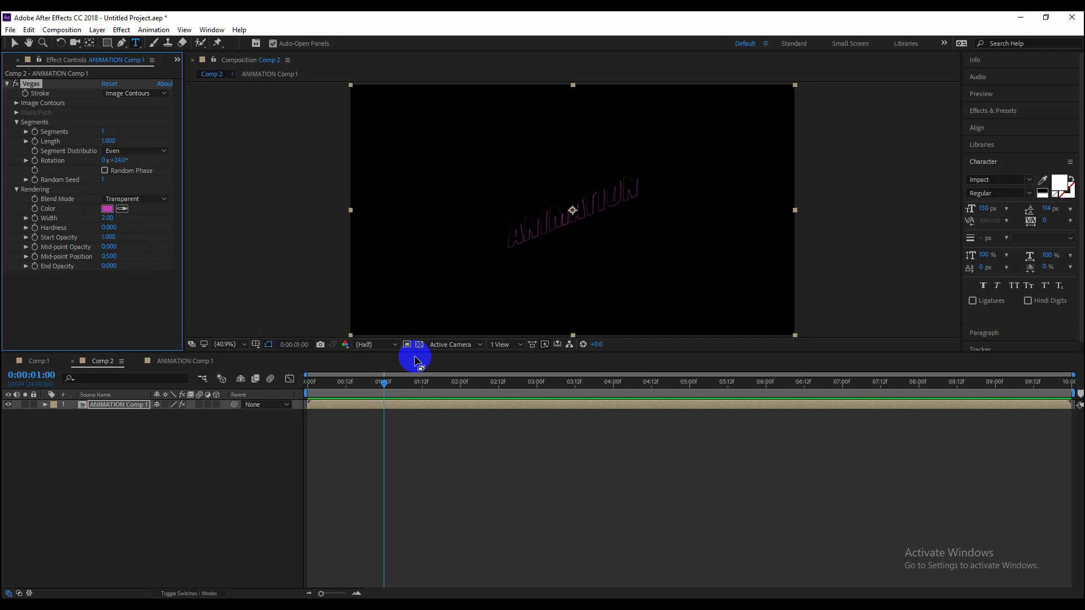
{"action": "key", "text": "space"}
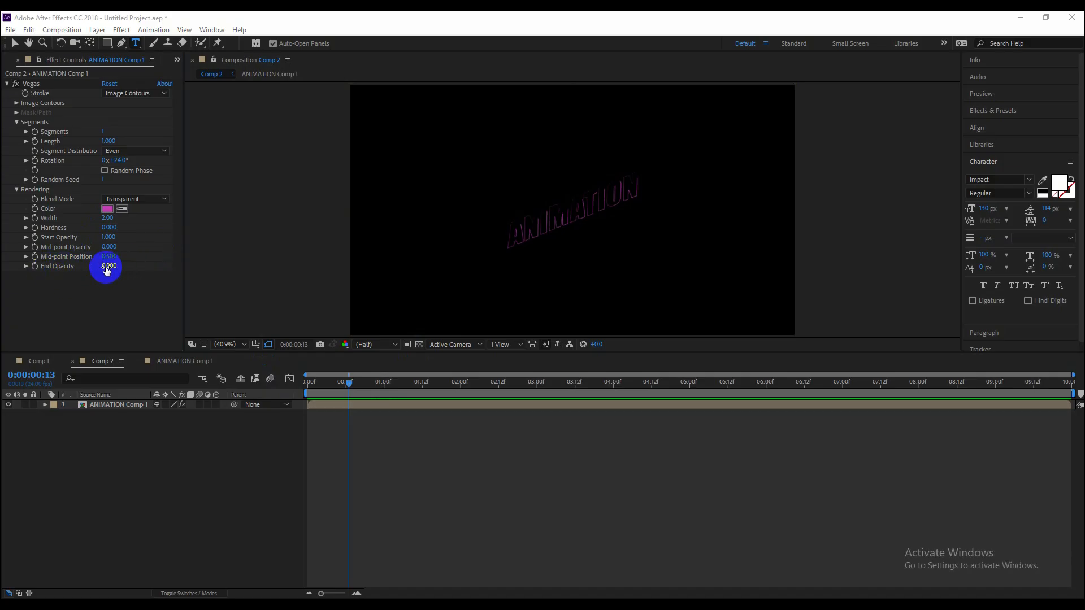
Raise the Vegas End Opacity to 1 and return the time to 0:00:00:00
{"action": "mouse_move", "coordinate": [110, 272]}
{"action": "left_mouse_down"}
{"action": "mouse_move", "coordinate": [59, 271]}
{"action": "mouse_move", "coordinate": [294, 288]}
{"action": "left_mouse_up"}
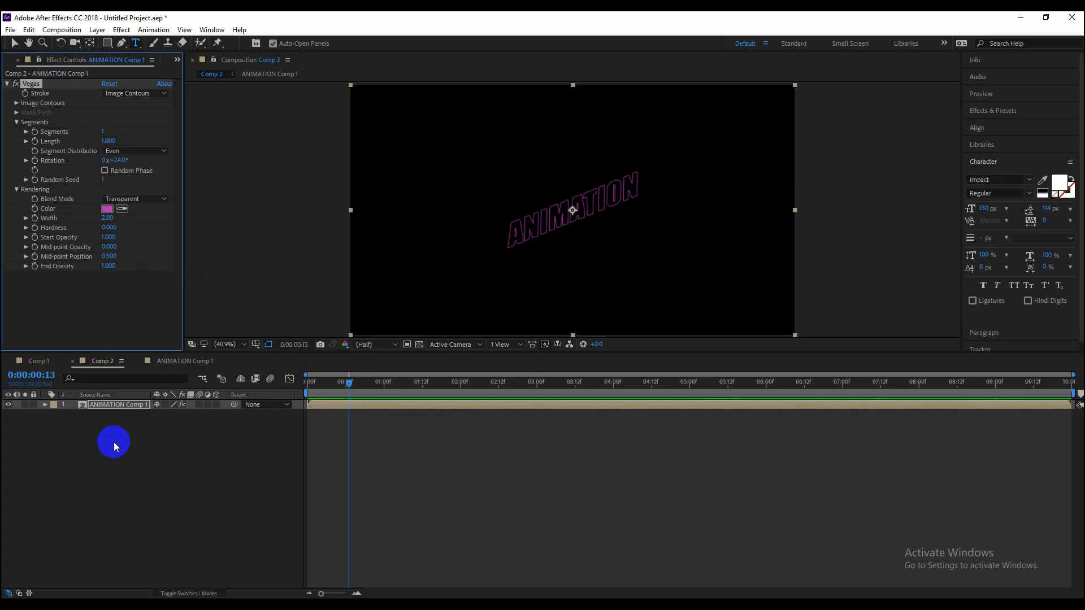
{"action": "left_click", "coordinate": [207, 471]}
{"action": "left_click_drag", "start_coordinate": [349, 383], "coordinate": [270, 391]}
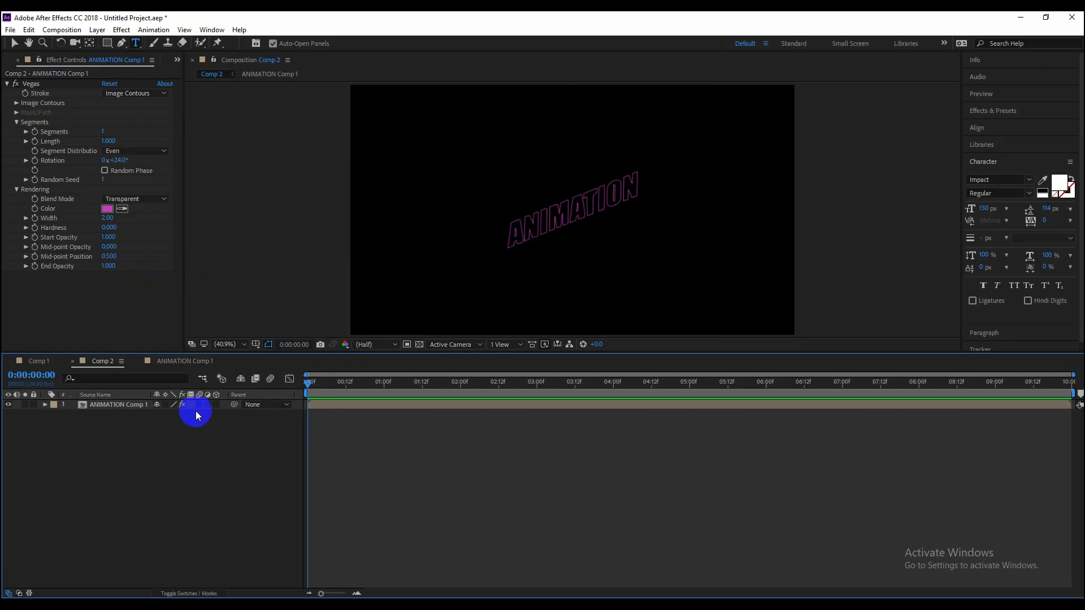
Reduce the Transform effect's Skew on the text inside ANIMATION Comp 1 and return to Comp 2
{"action": "left_click", "coordinate": [175, 364]}
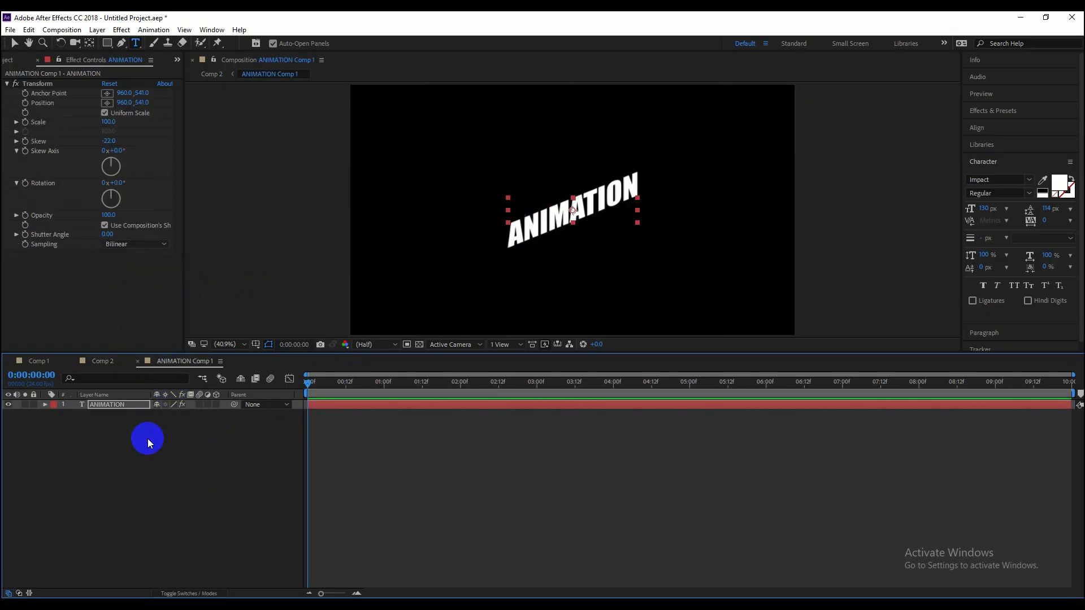
{"action": "mouse_move", "coordinate": [106, 138]}
{"action": "left_mouse_down"}
{"action": "mouse_move", "coordinate": [97, 138]}
{"action": "mouse_move", "coordinate": [115, 140]}
{"action": "left_mouse_up"}
{"action": "left_click_drag", "start_coordinate": [113, 138], "coordinate": [107, 138]}
{"action": "left_click", "coordinate": [103, 362]}
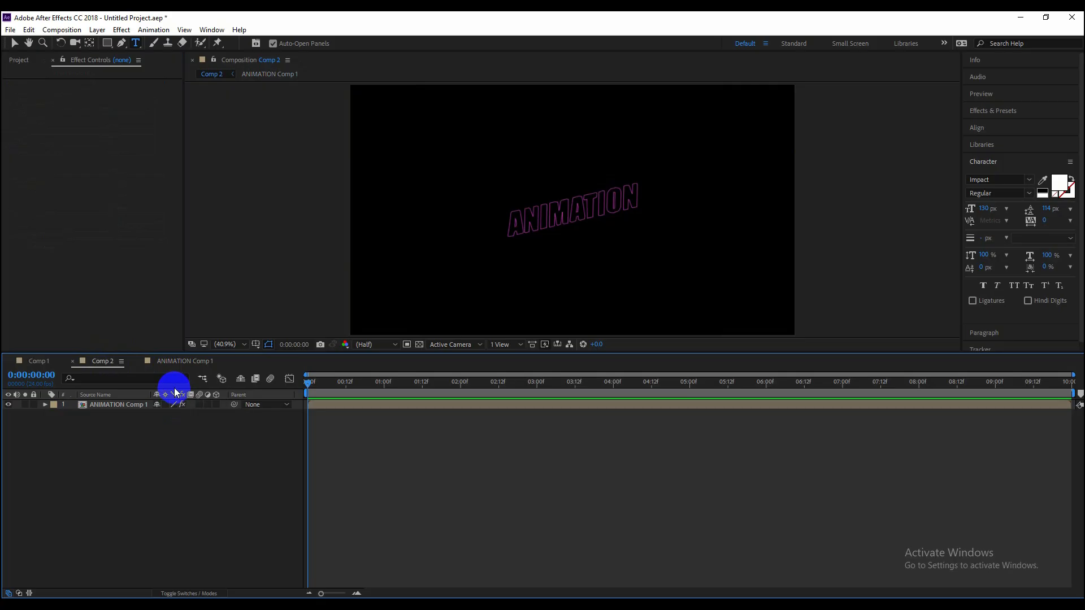
On the ANIMATION Comp 1 layer, lower the Vegas End Opacity to 0.090, keeping Segments at 1
{"action": "left_click", "coordinate": [119, 405]}
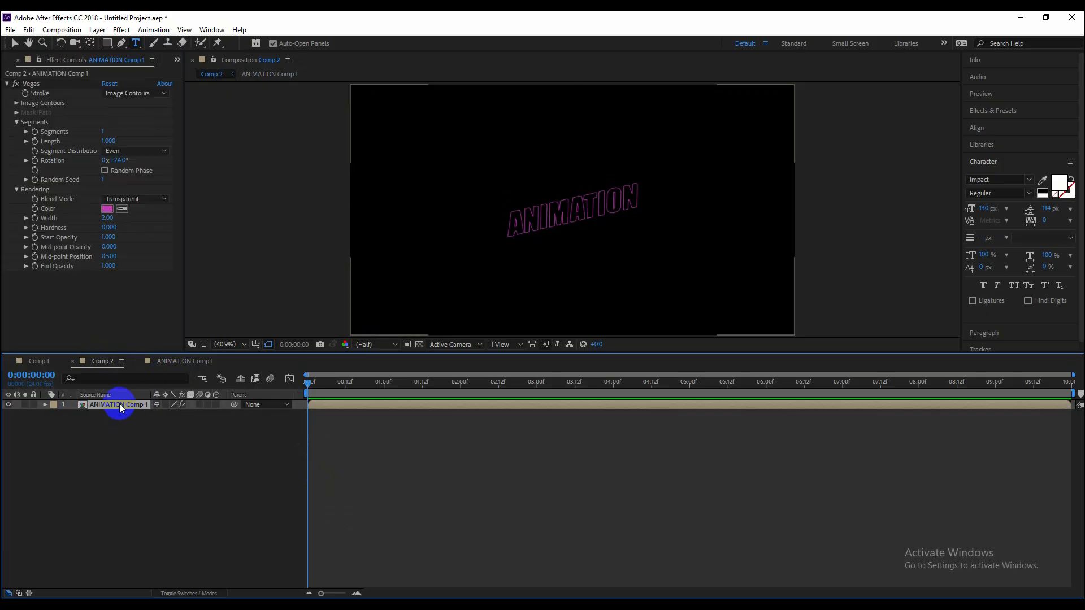
{"action": "left_click", "coordinate": [105, 132]}
{"action": "left_click_drag", "start_coordinate": [103, 131], "coordinate": [44, 236]}
{"action": "mouse_move", "coordinate": [106, 271]}
{"action": "left_mouse_down"}
{"action": "mouse_move", "coordinate": [126, 264]}
{"action": "mouse_move", "coordinate": [82, 265]}
{"action": "left_mouse_up"}
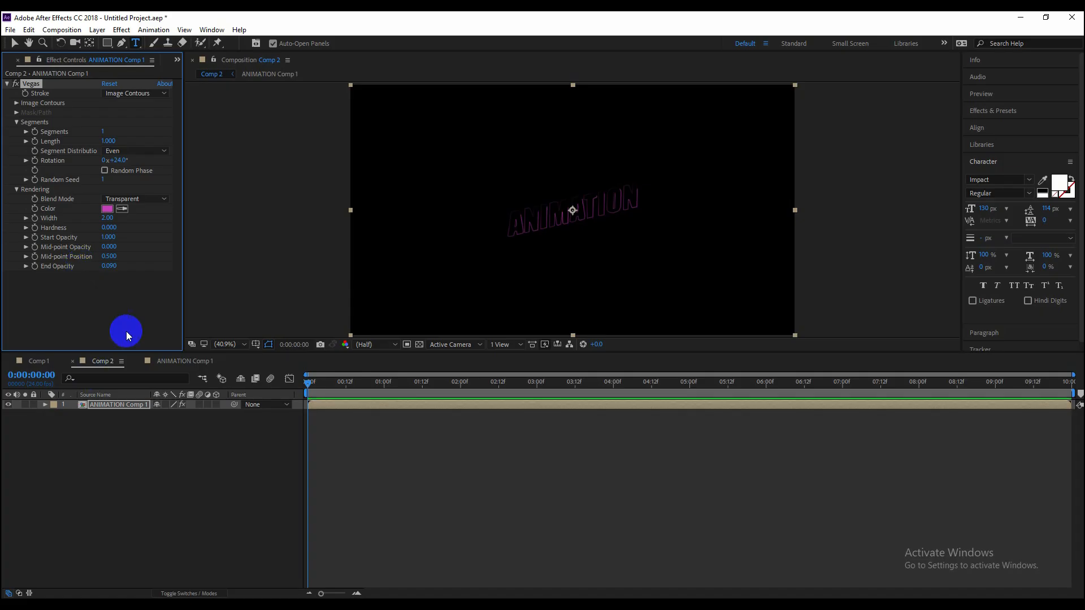
At the start of Comp 2, keyframe the Vegas Rotation at 25° and the Length at 0
{"action": "mouse_move", "coordinate": [103, 179]}
{"action": "left_mouse_down"}
{"action": "mouse_move", "coordinate": [143, 180]}
{"action": "mouse_move", "coordinate": [87, 179]}
{"action": "mouse_move", "coordinate": [150, 164]}
{"action": "mouse_move", "coordinate": [1, 167]}
{"action": "mouse_move", "coordinate": [183, 171]}
{"action": "mouse_move", "coordinate": [134, 170]}
{"action": "left_mouse_up"}
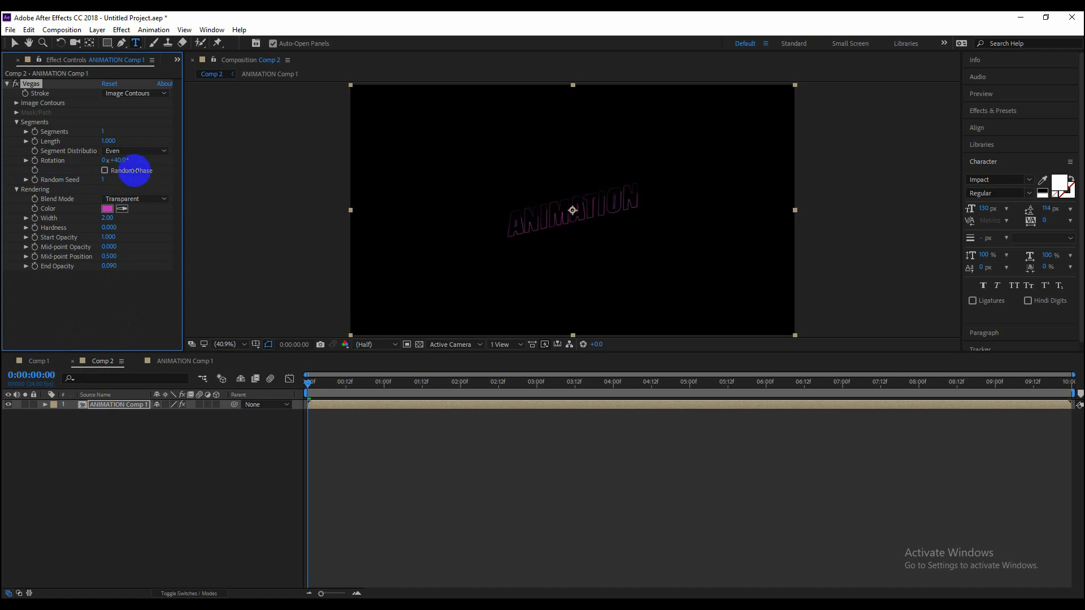
{"action": "left_click", "coordinate": [34, 161]}
{"action": "left_click_drag", "start_coordinate": [106, 141], "coordinate": [67, 139]}
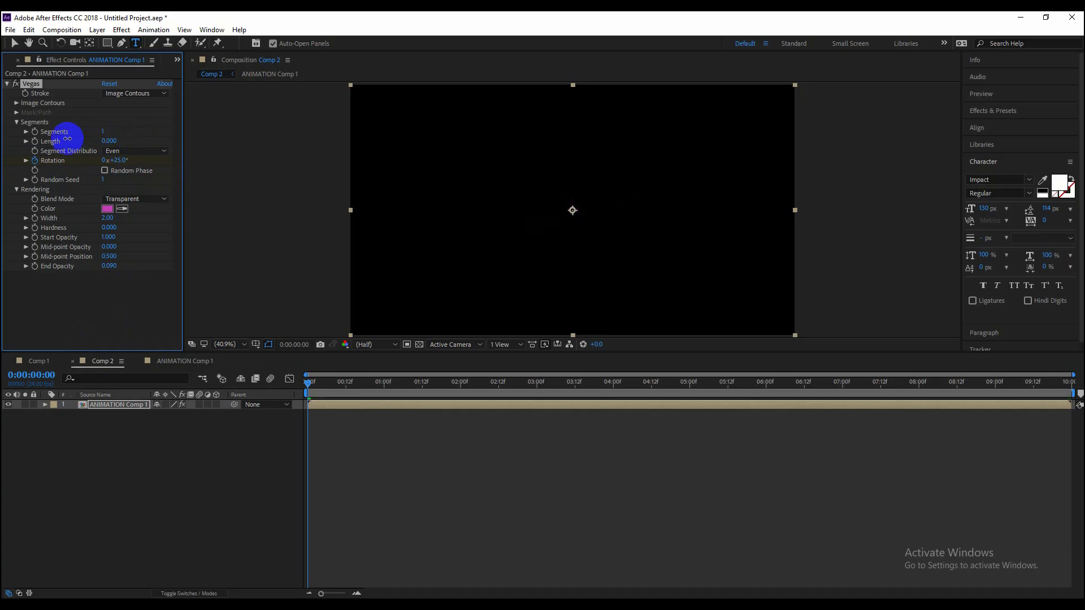
{"action": "left_click", "coordinate": [35, 142]}
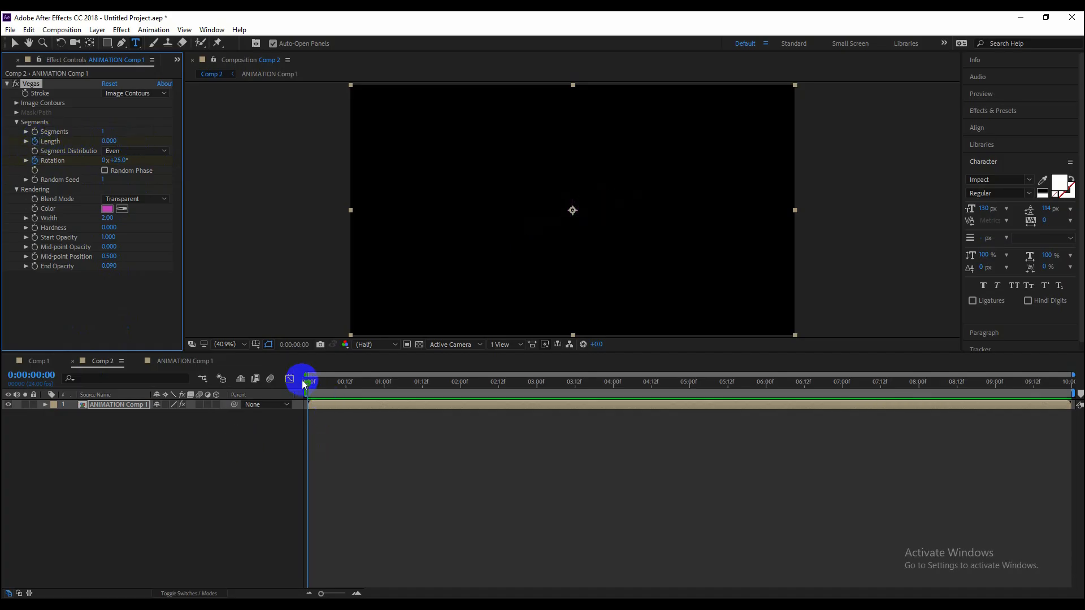
At 0:00:01:06, keyframe the Vegas Length at 1 and turn the Rotation back past -1 revolution
{"action": "left_click", "coordinate": [50, 375]}
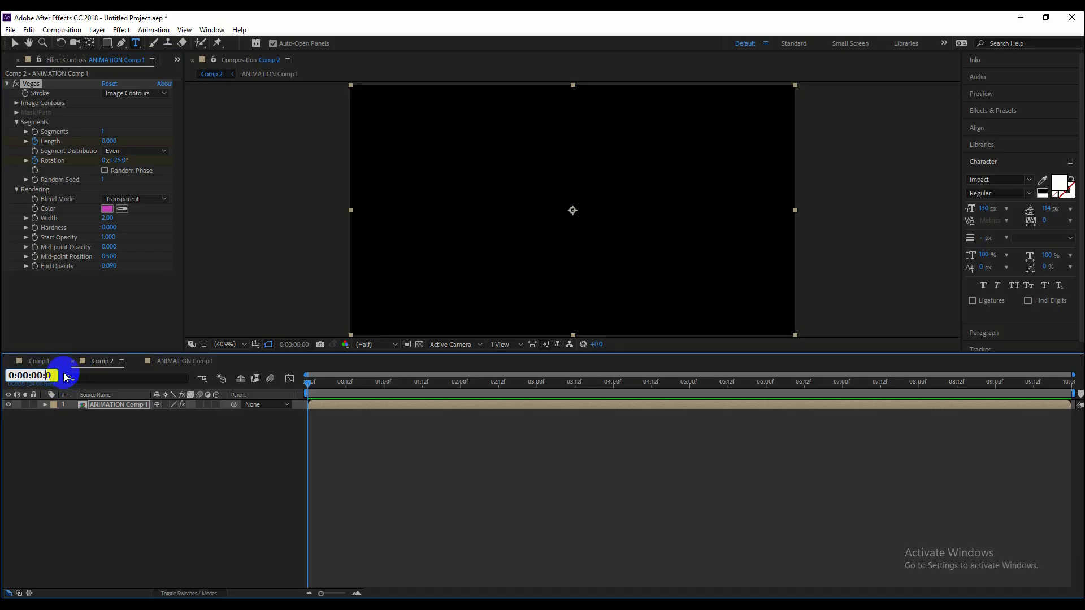
{"action": "type", "text": "30"}
{"action": "key", "text": "Return"}
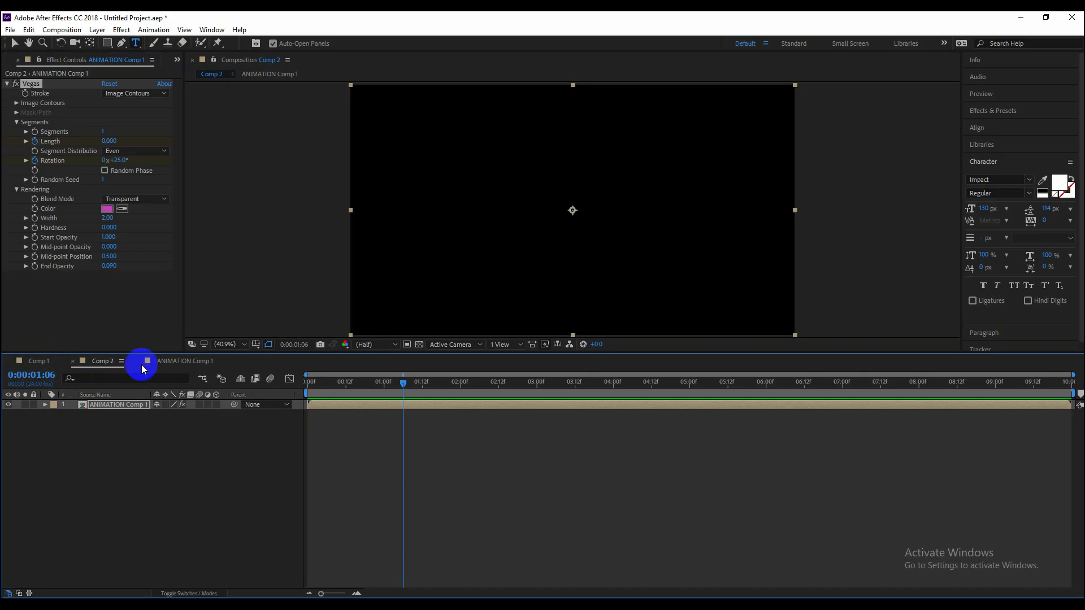
{"action": "left_click_drag", "start_coordinate": [109, 141], "coordinate": [201, 146]}
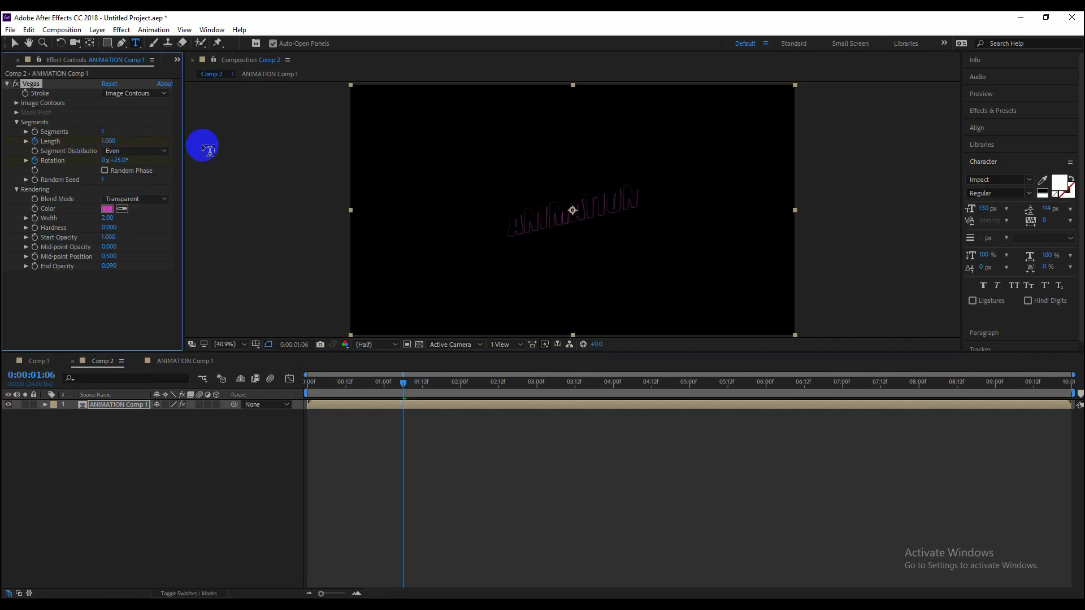
{"action": "mouse_move", "coordinate": [116, 160]}
{"action": "left_mouse_down"}
{"action": "mouse_move", "coordinate": [217, 162]}
{"action": "mouse_move", "coordinate": [0, 163]}
{"action": "left_mouse_up"}
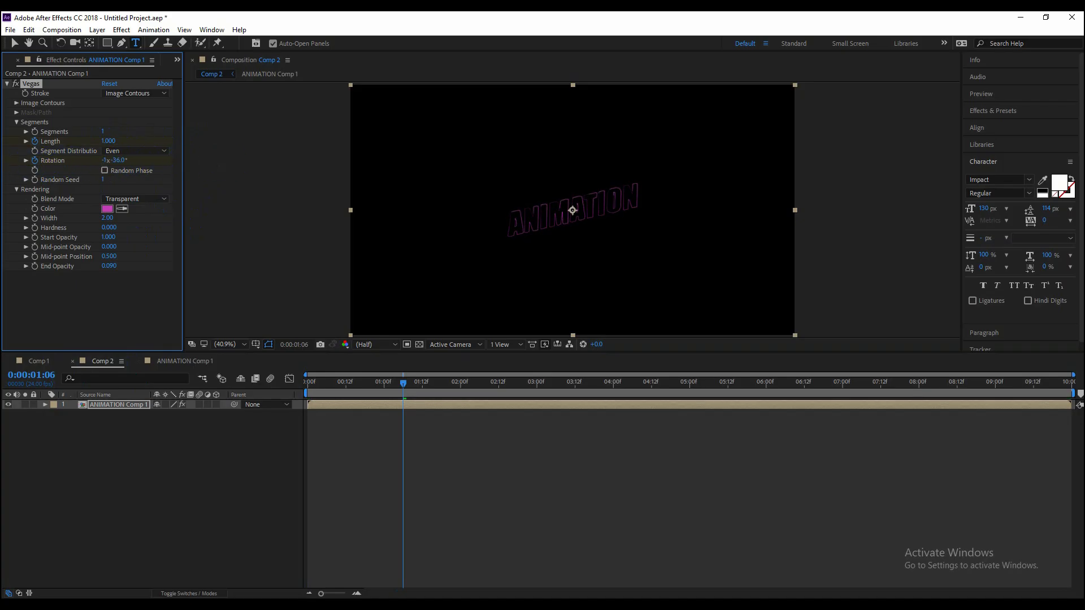
Play the Vegas outline animation twice from the start of Comp 2 to check the line drawing on
{"action": "left_click_drag", "start_coordinate": [401, 383], "coordinate": [165, 392]}
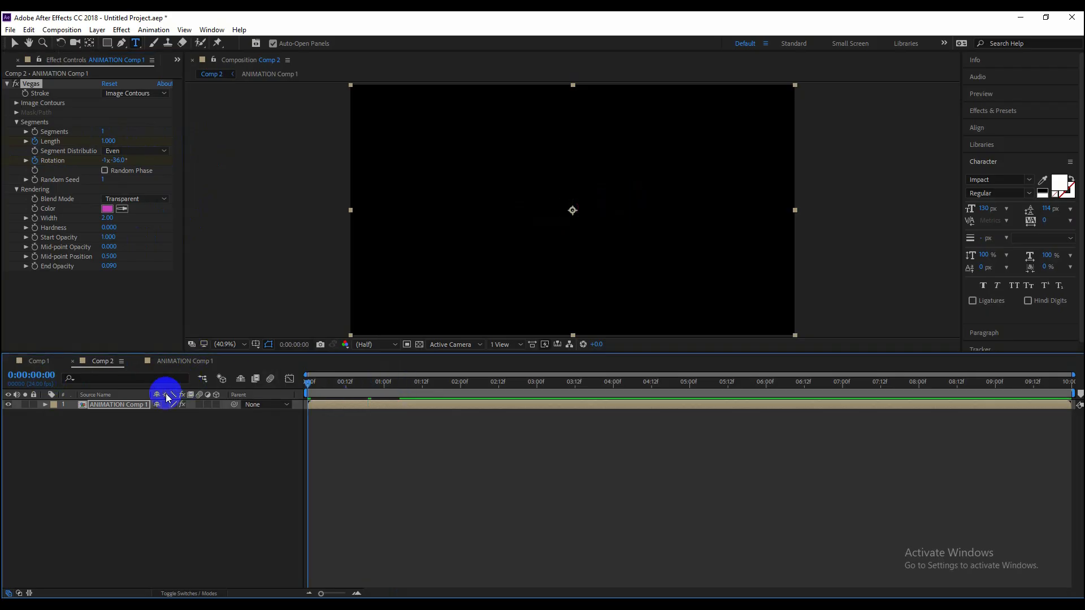
{"action": "key", "text": "space"}
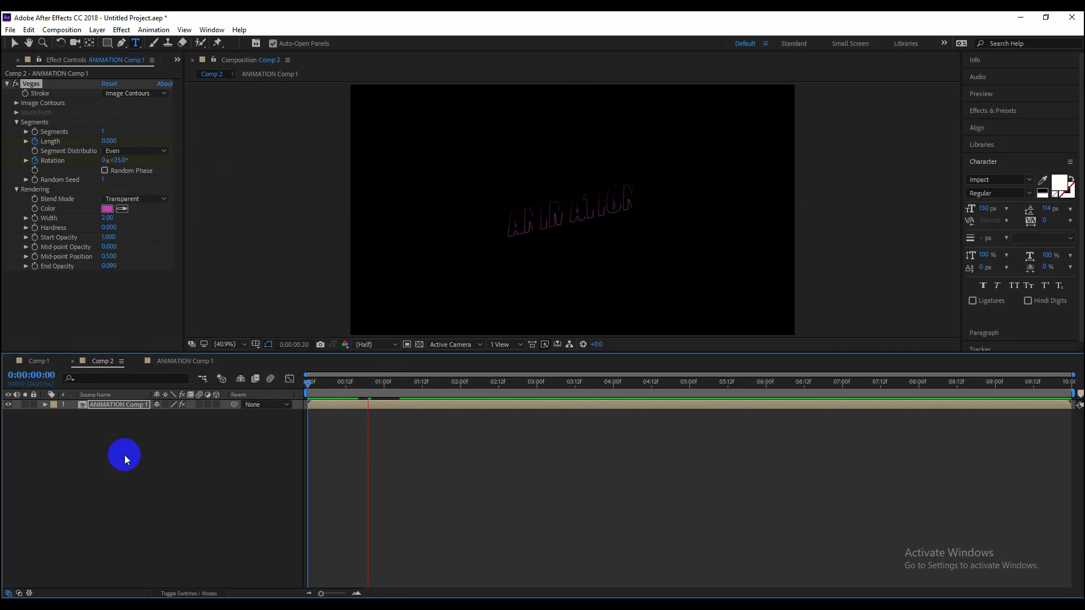
{"action": "key", "text": "space"}
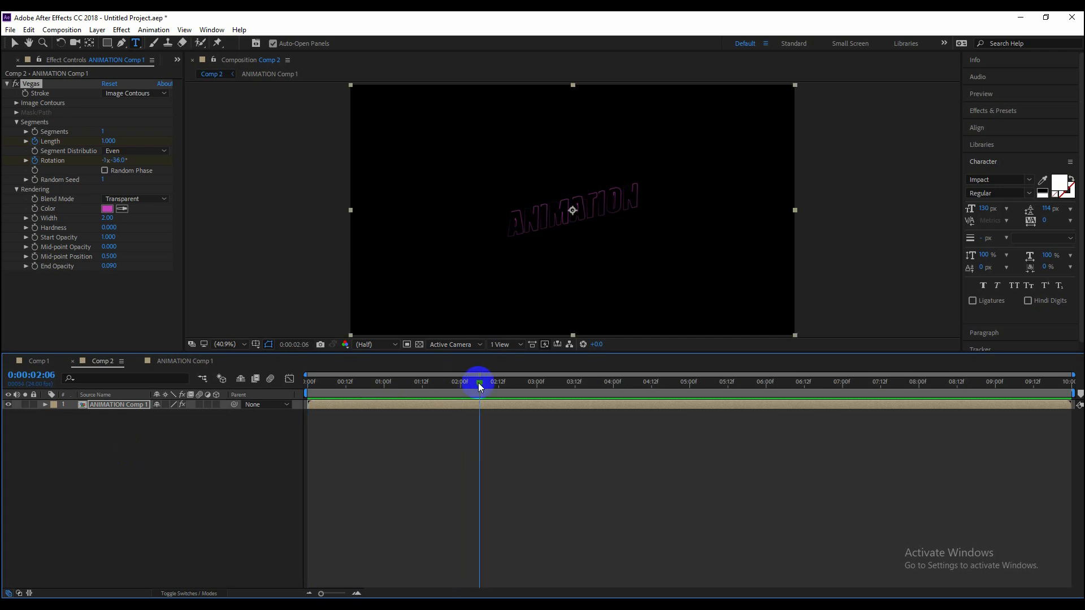
{"action": "key", "text": "space"}
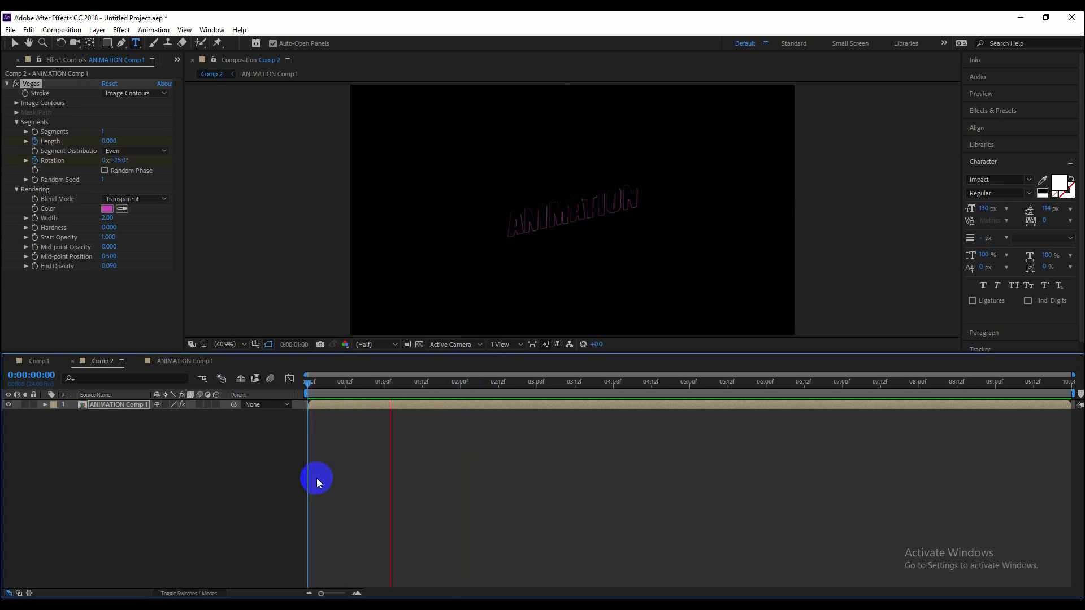
{"action": "key", "text": "space"}
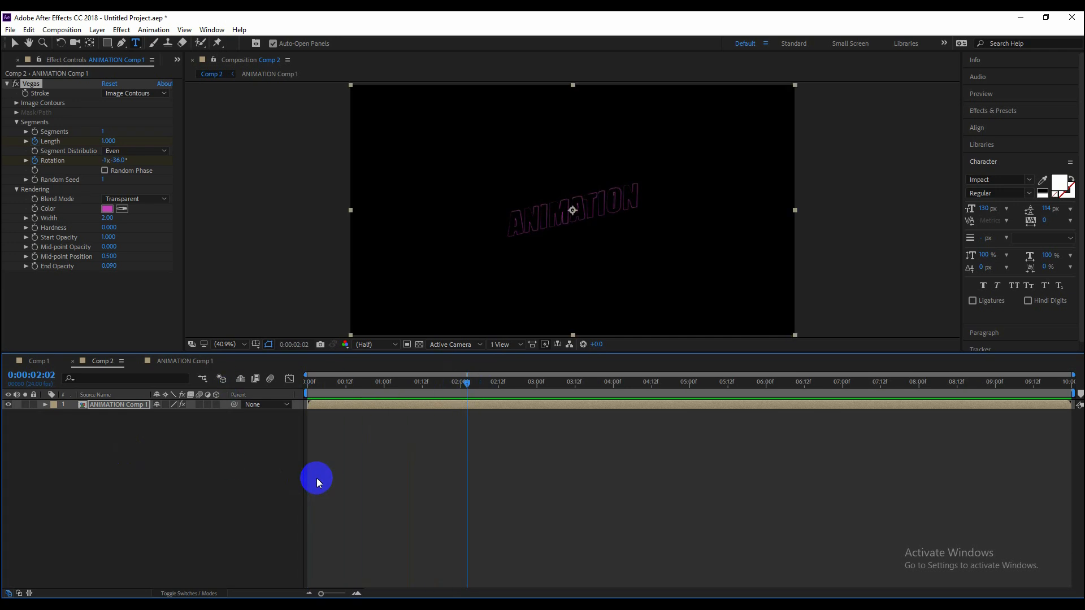
Set the Vegas Hardness and Mid-point Opacity to 1 and the Mid-point Position to about 0.57
{"action": "left_click_drag", "start_coordinate": [109, 227], "coordinate": [199, 231]}
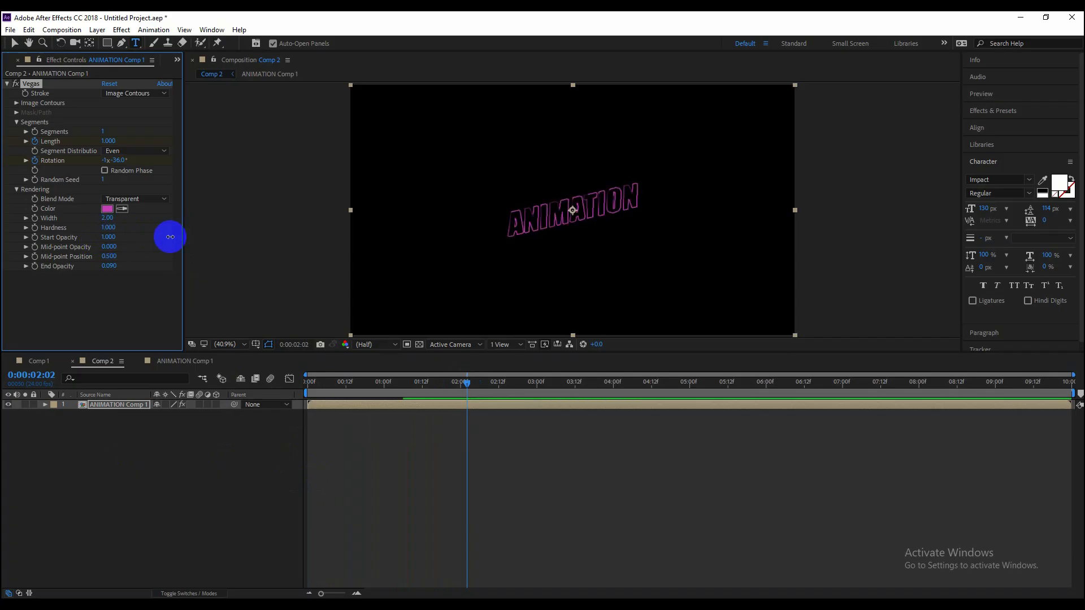
{"action": "mouse_move", "coordinate": [107, 257]}
{"action": "left_mouse_down"}
{"action": "mouse_move", "coordinate": [121, 243]}
{"action": "mouse_move", "coordinate": [151, 245]}
{"action": "mouse_move", "coordinate": [82, 245]}
{"action": "mouse_move", "coordinate": [151, 245]}
{"action": "mouse_move", "coordinate": [80, 242]}
{"action": "mouse_move", "coordinate": [163, 248]}
{"action": "mouse_move", "coordinate": [150, 256]}
{"action": "left_mouse_up"}
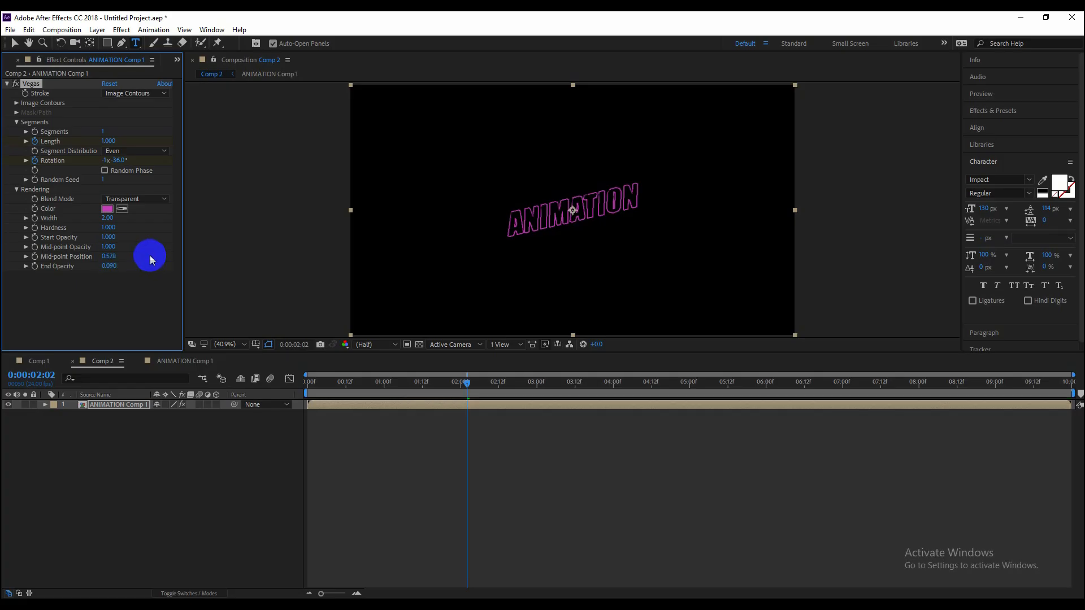
Replay the outline animation from 0:00:00:00 to check the harder, more opaque Vegas stroke
{"action": "left_click_drag", "start_coordinate": [465, 382], "coordinate": [290, 375]}
{"action": "key", "text": "space"}
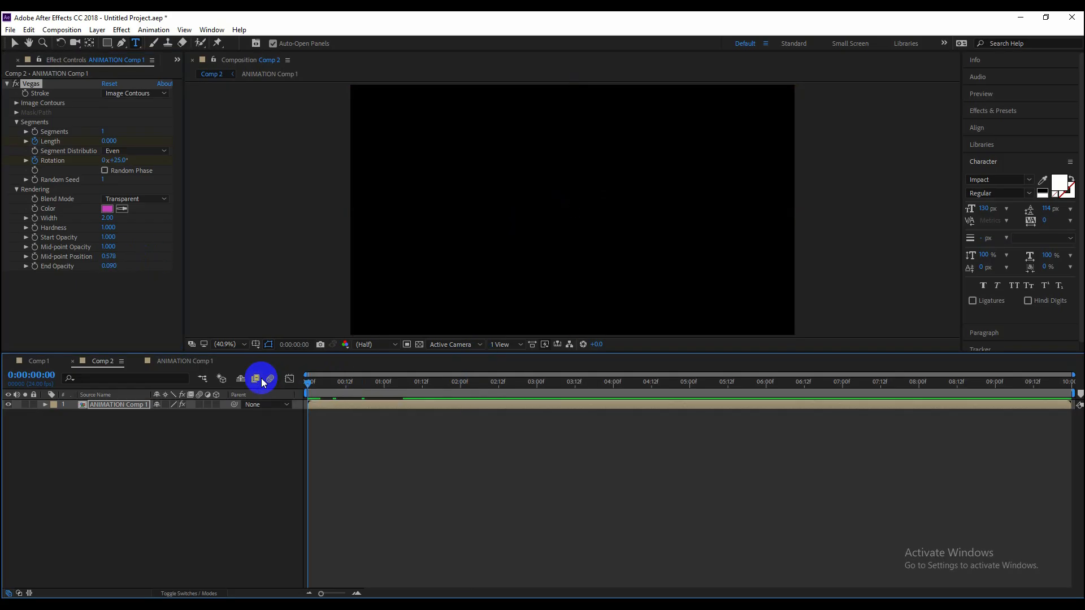
{"action": "key", "text": "space"}
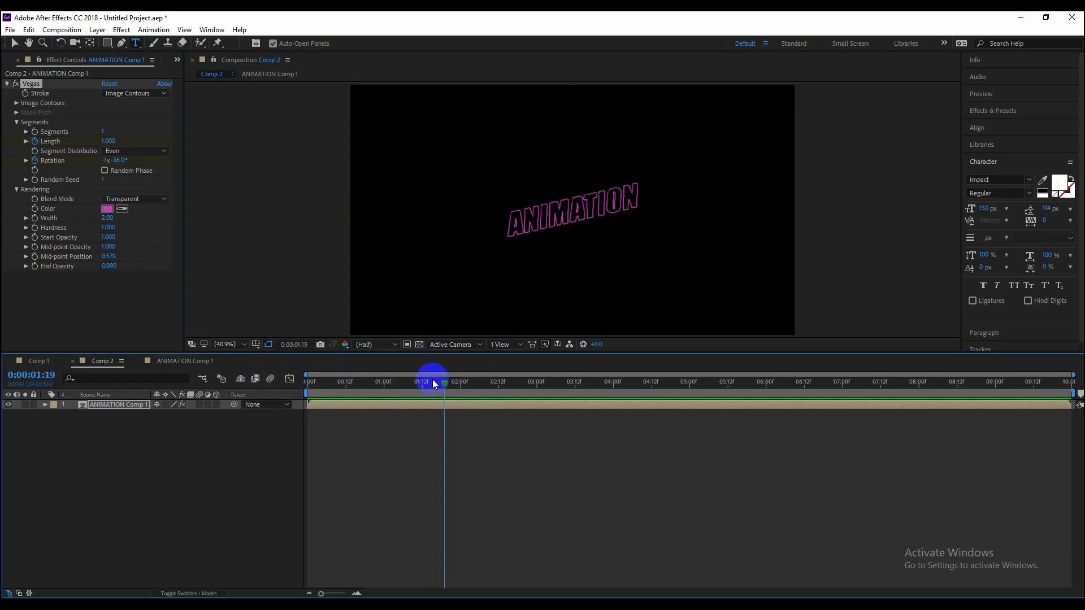
{"action": "left_click_drag", "start_coordinate": [446, 382], "coordinate": [247, 383]}
{"action": "key", "text": "space"}
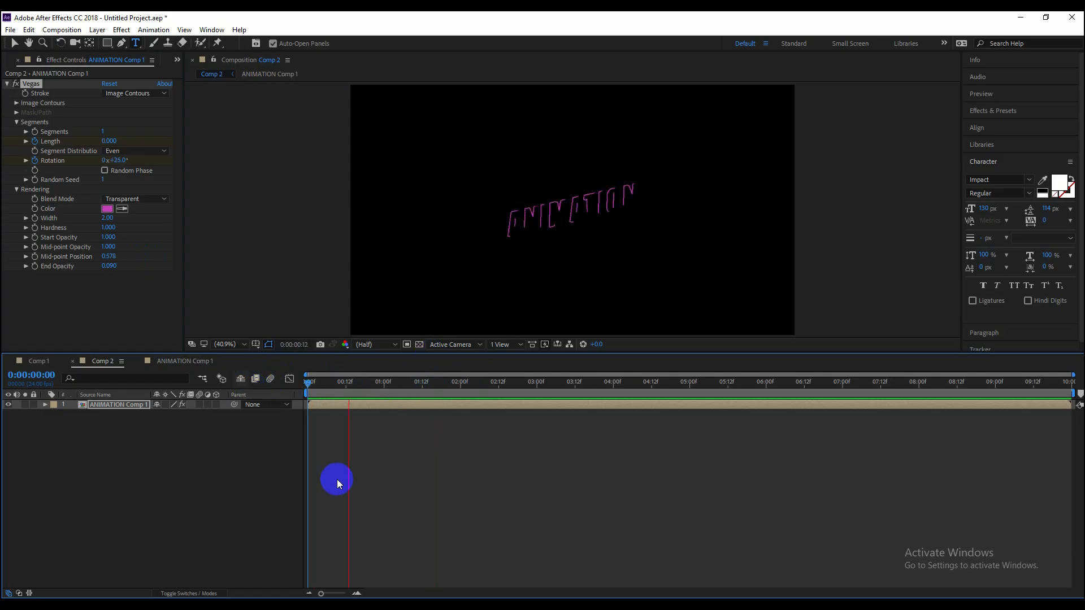
{"action": "key", "text": "space"}
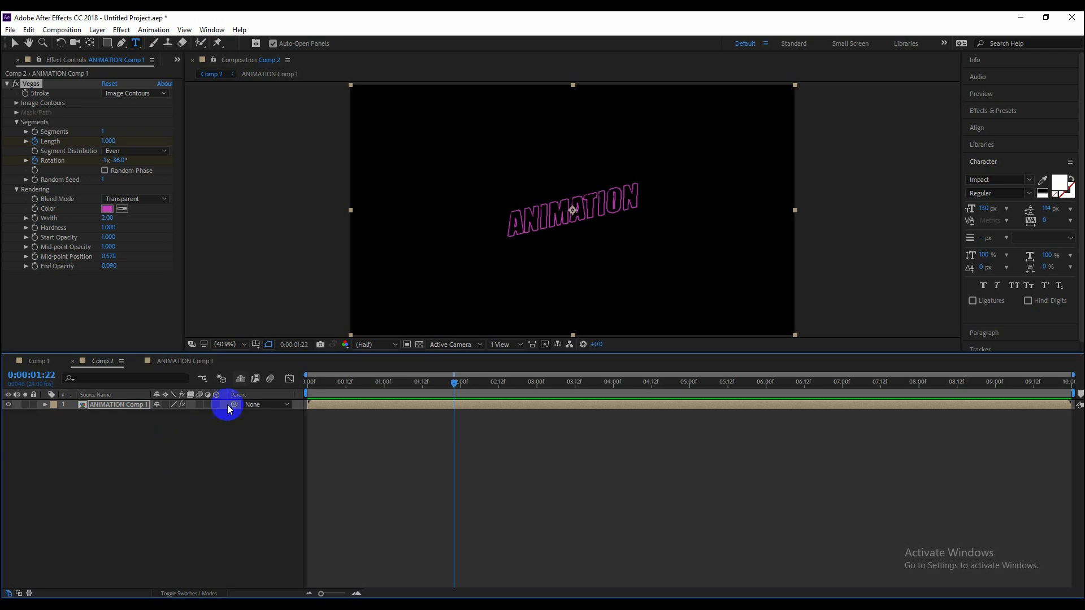
Create a new composition named saber with the default 1920 x 1082, 24 fps, 10-second settings
{"action": "left_click", "coordinate": [177, 60]}
{"action": "left_click", "coordinate": [212, 72]}
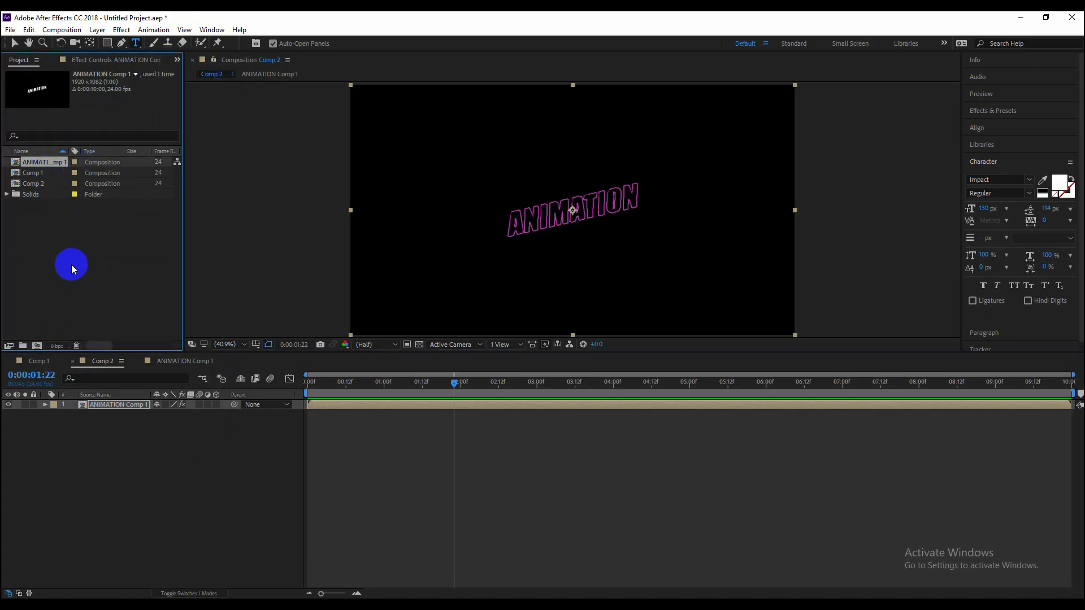
{"action": "left_click", "coordinate": [37, 346]}
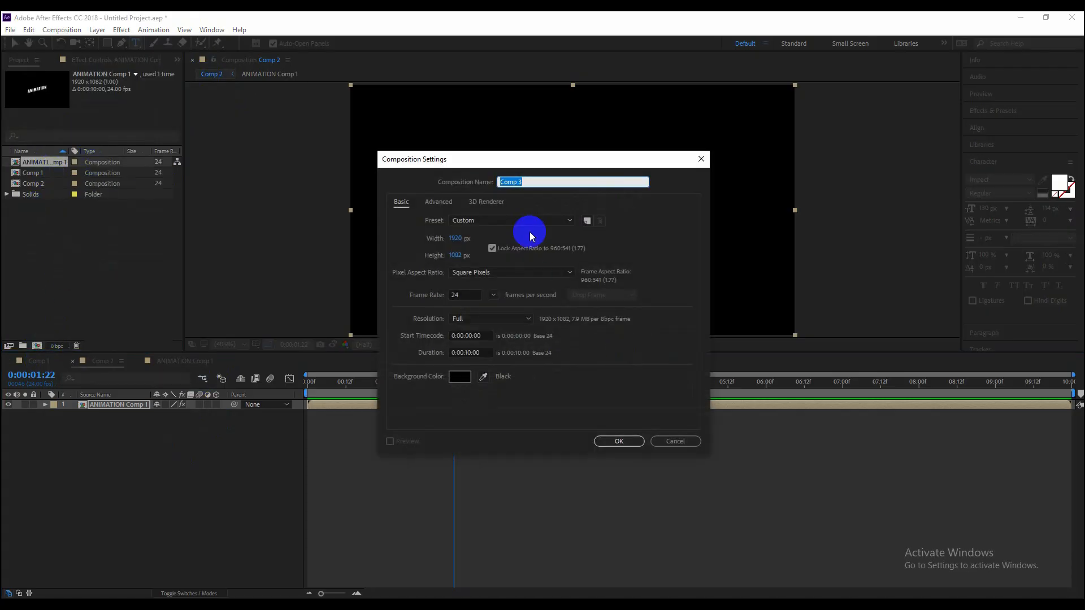
{"action": "type", "text": "saber"}
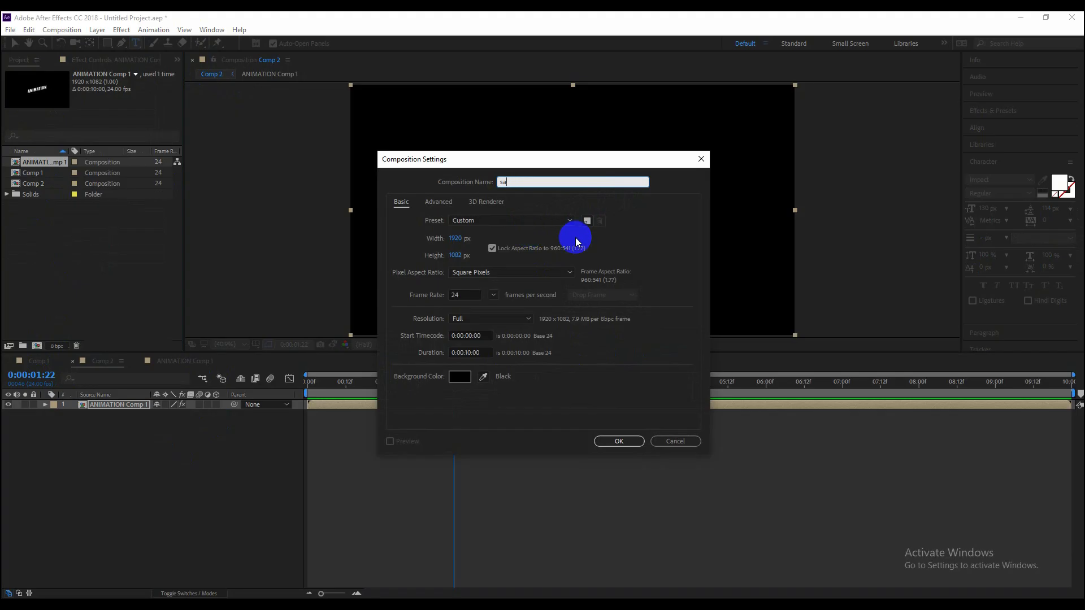
{"action": "left_click", "coordinate": [618, 441]}
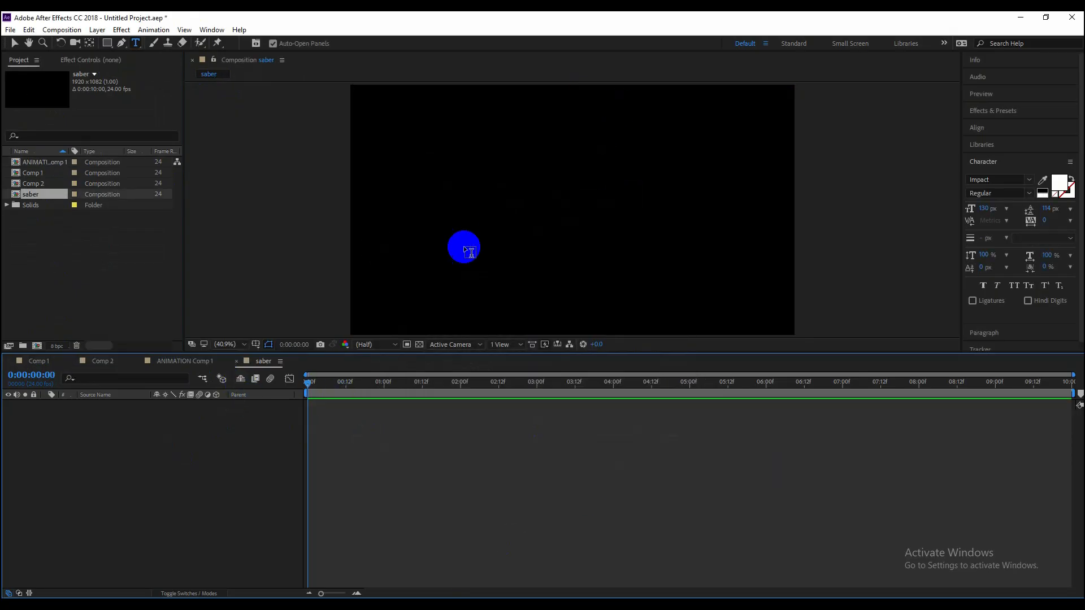
Add a text layer reading "subscribe" to the saber composition
{"action": "left_click", "coordinate": [483, 201]}
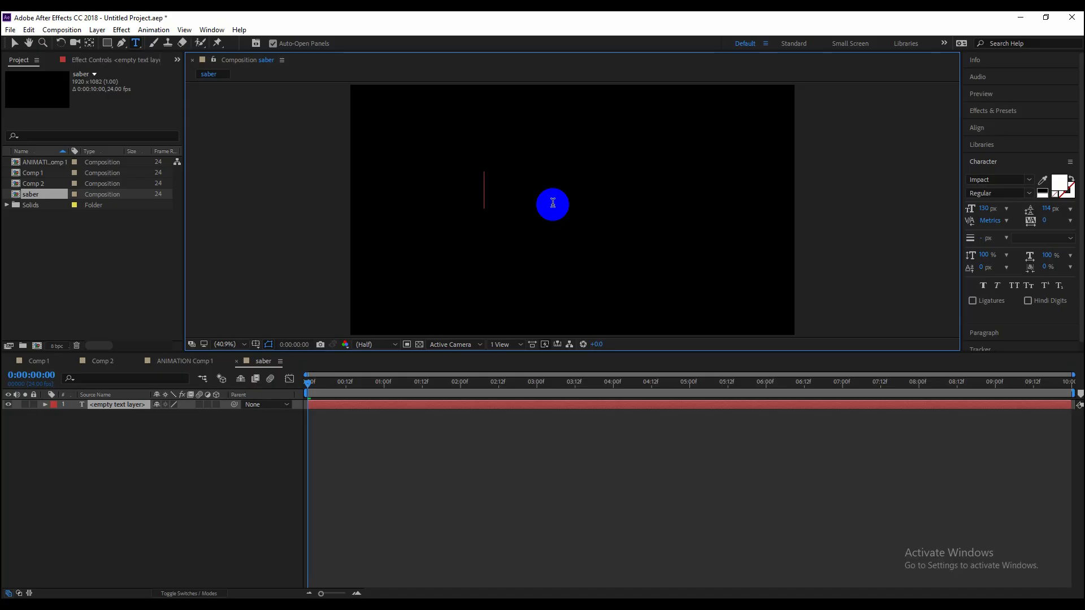
{"action": "type", "text": "subscribe"}
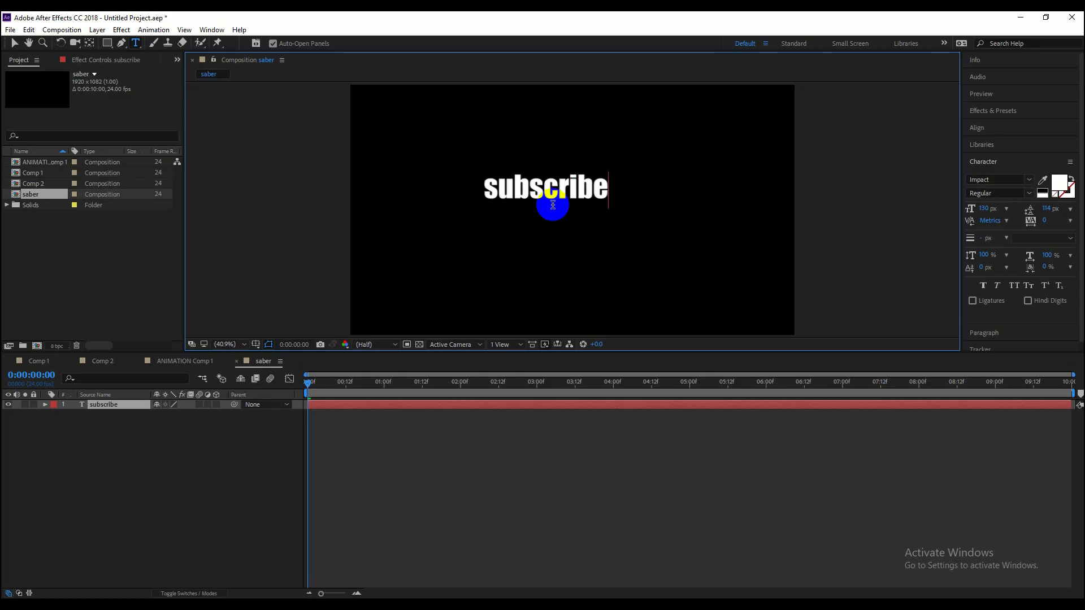
{"action": "left_click", "coordinate": [14, 43]}
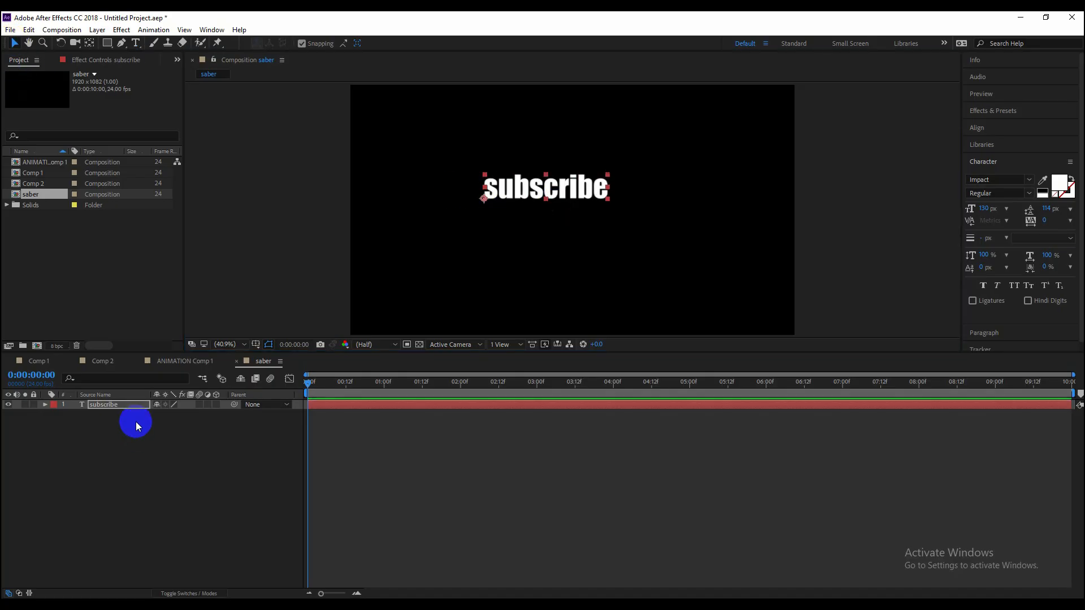
Center the subscribe layer's anchor point and align the text to the middle of the composition
{"action": "left_click", "coordinate": [123, 407]}
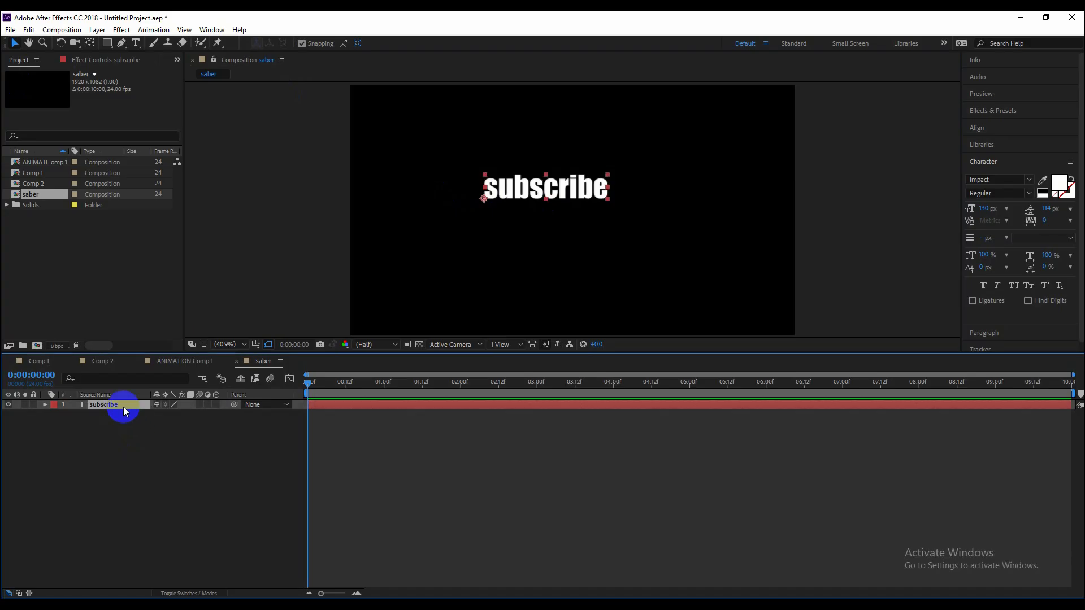
{"action": "double_click", "coordinate": [88, 44], "text": "ctrl"}
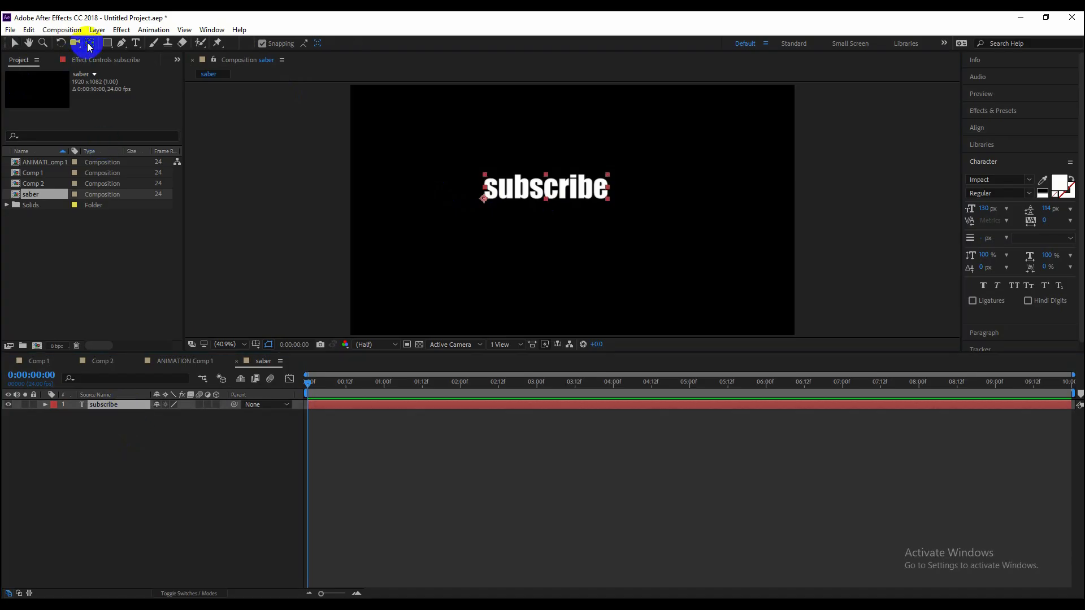
{"action": "left_click", "coordinate": [984, 128]}
{"action": "left_click", "coordinate": [992, 156]}
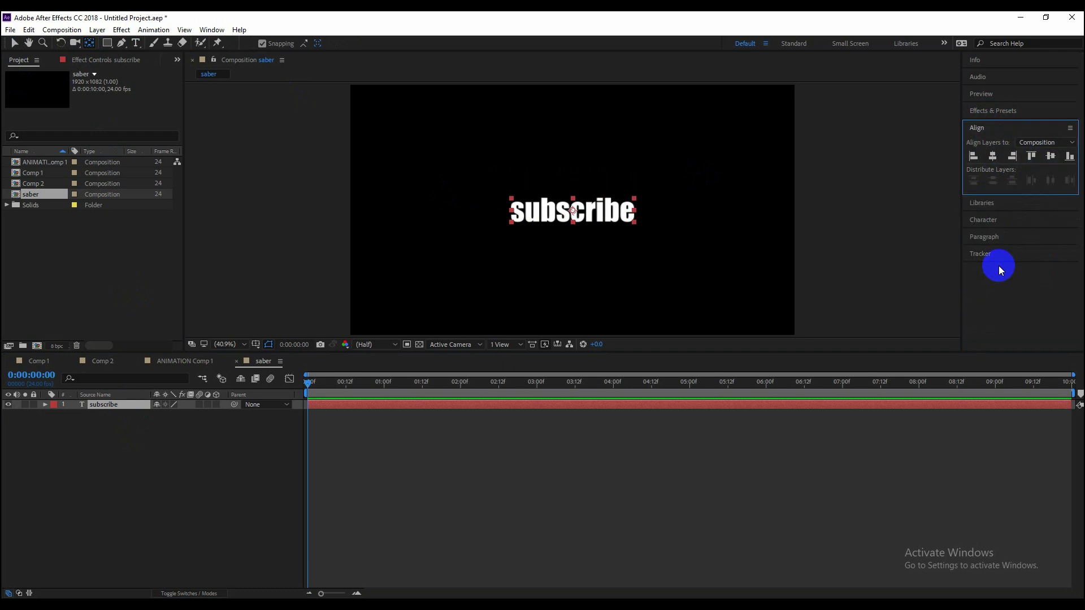
Add a composition-sized black solid above the subscribe text layer
{"action": "left_click", "coordinate": [198, 466]}
{"action": "left_click", "coordinate": [127, 405]}
{"action": "right_click", "coordinate": [204, 488]}
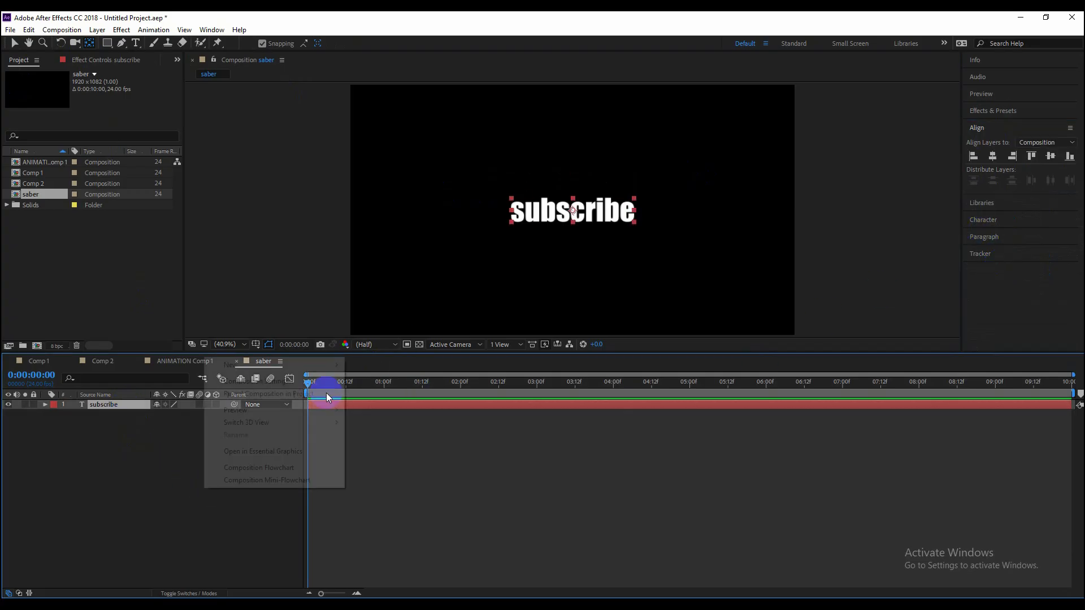
{"action": "mouse_move", "coordinate": [284, 365]}
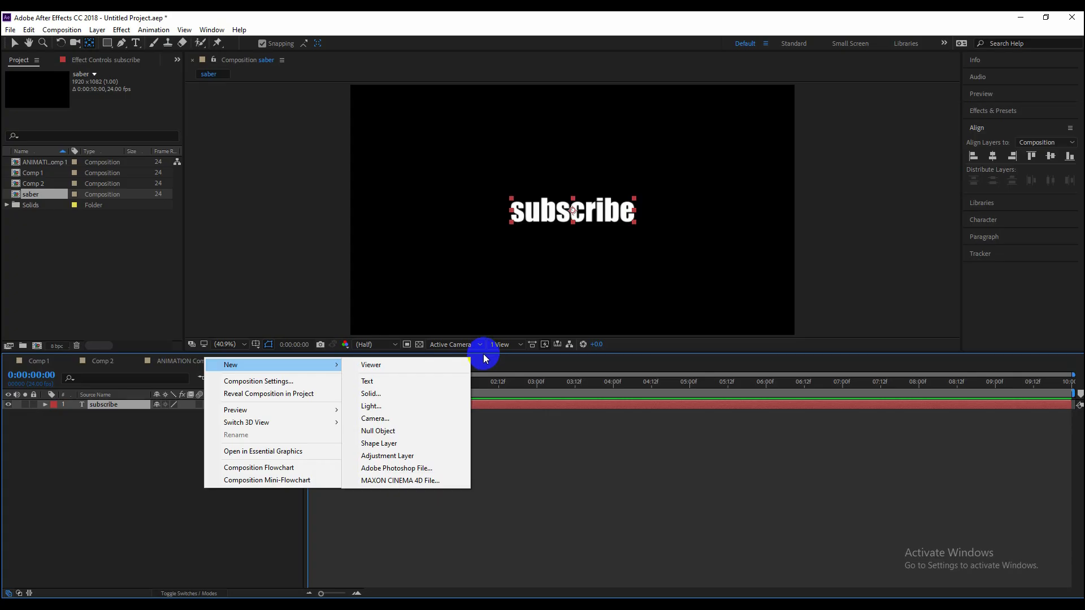
{"action": "left_click", "coordinate": [395, 394]}
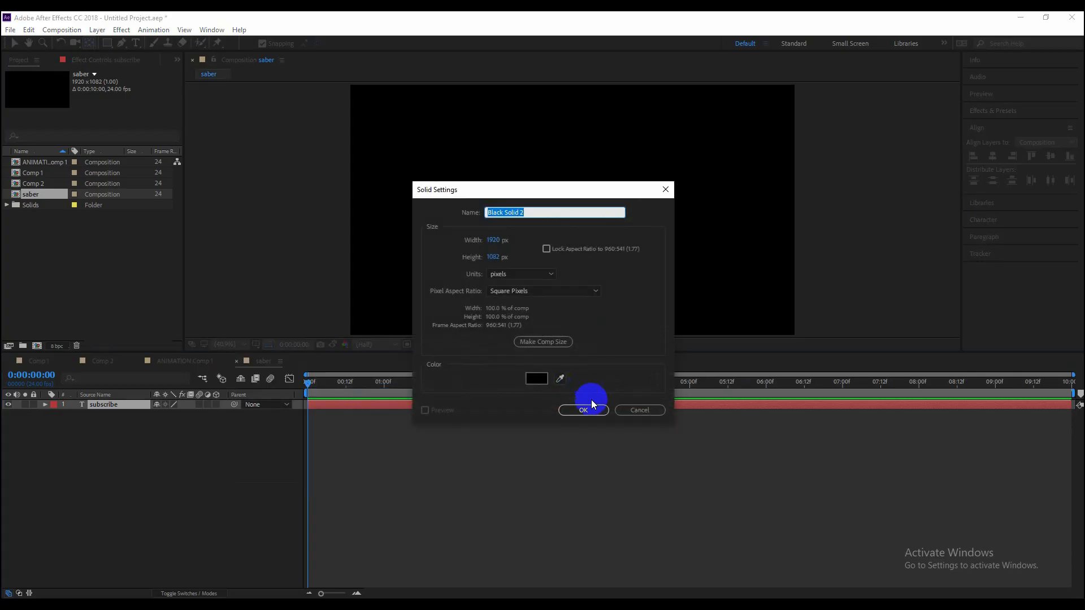
{"action": "key", "text": "Return"}
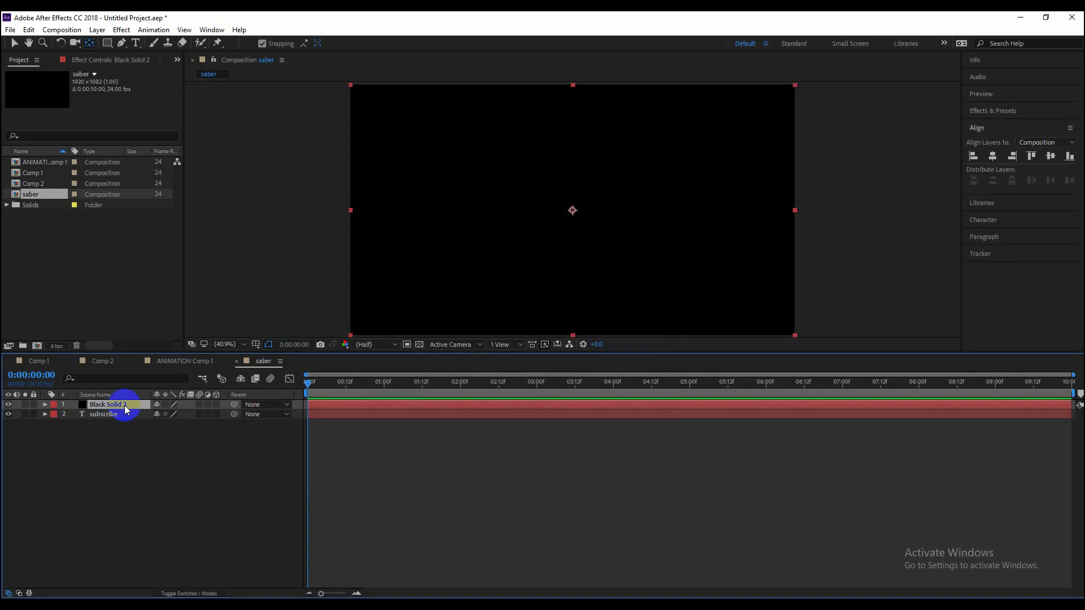
Find the Saber effect and apply it to the black solid
{"action": "key", "text": "ctrl+space"}
{"action": "type", "text": "sa"}
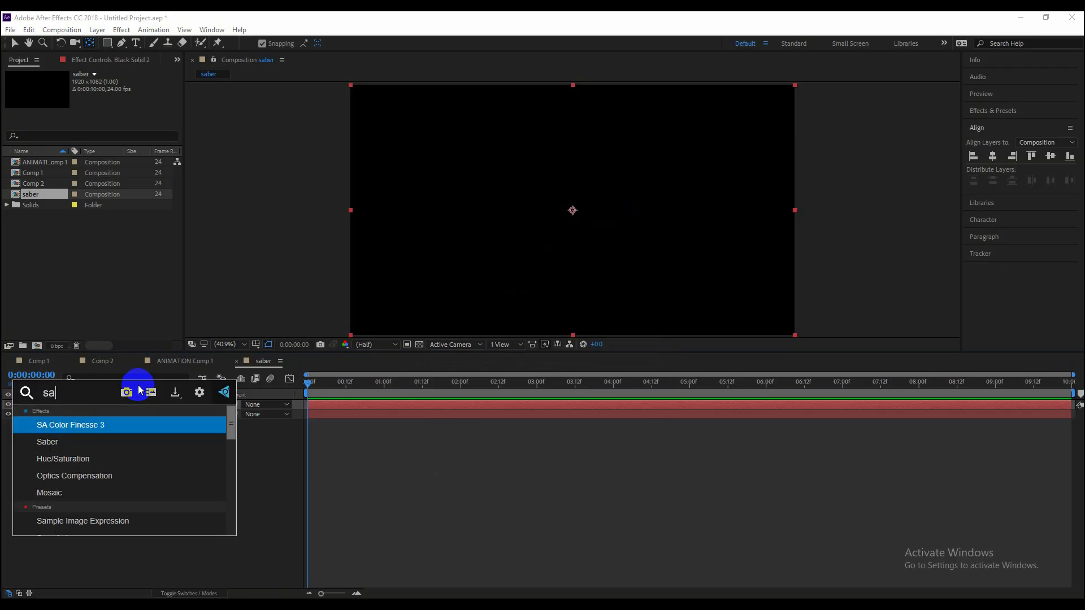
{"action": "type", "text": "b"}
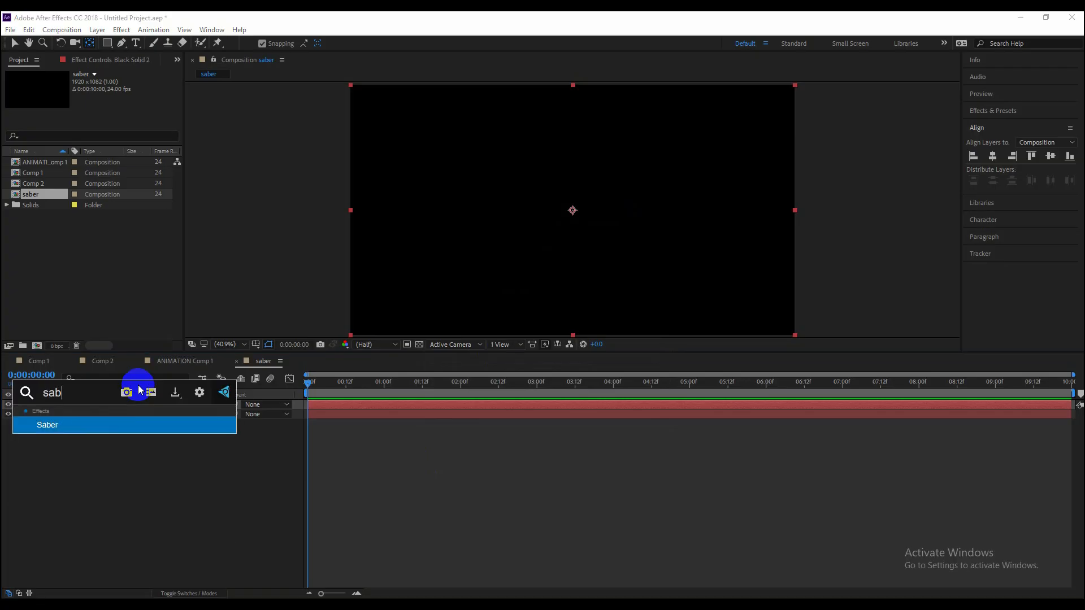
{"action": "left_click", "coordinate": [51, 425]}
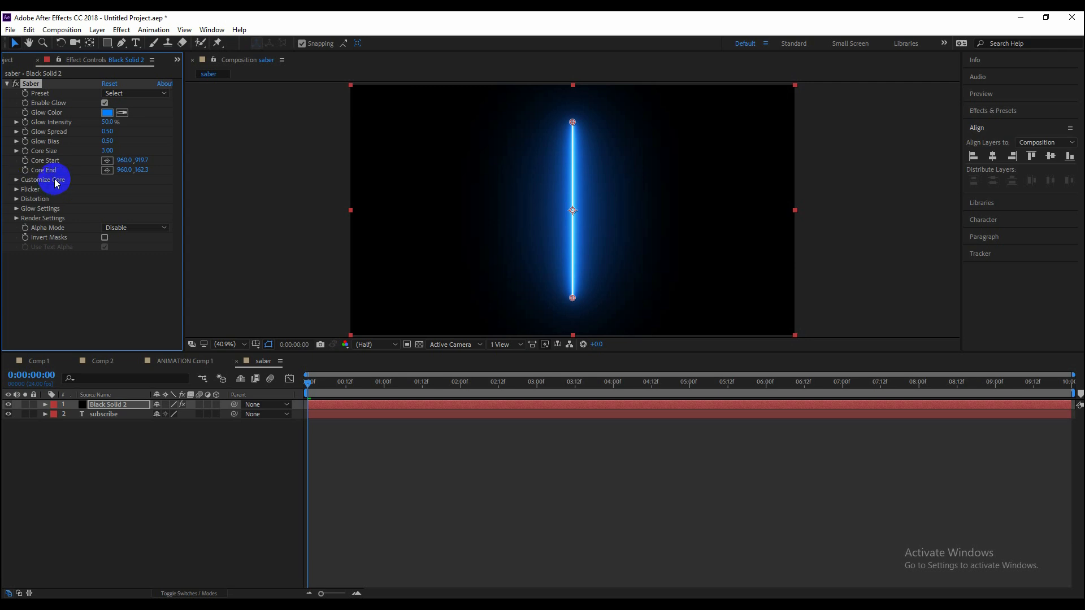
In Saber's Customize Core settings, try Layer Masks as the Core Type, then choose Text Layer
{"action": "left_click", "coordinate": [15, 180]}
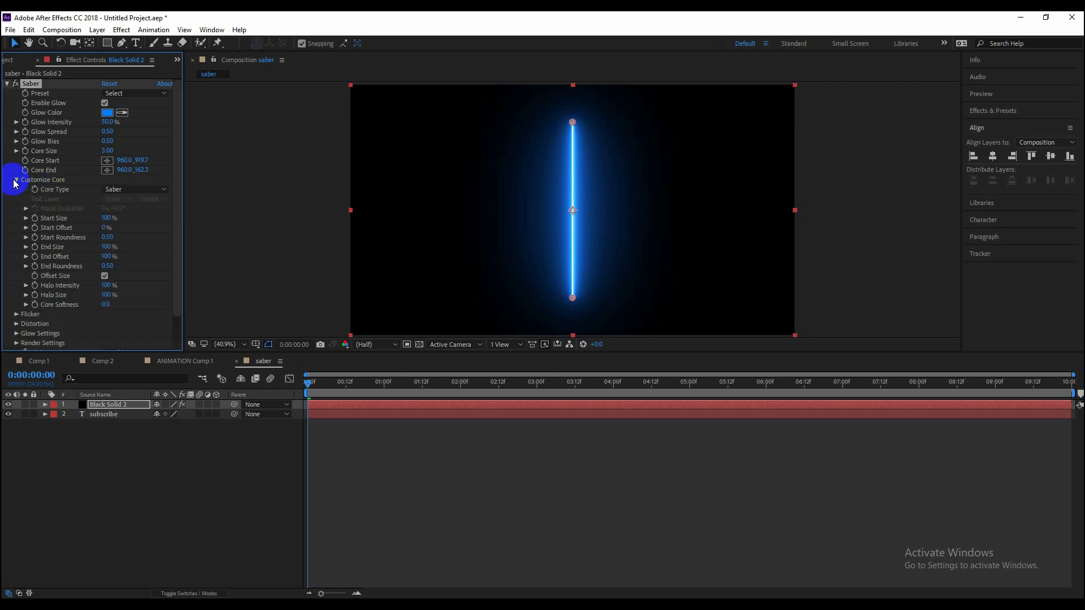
{"action": "left_click", "coordinate": [129, 190]}
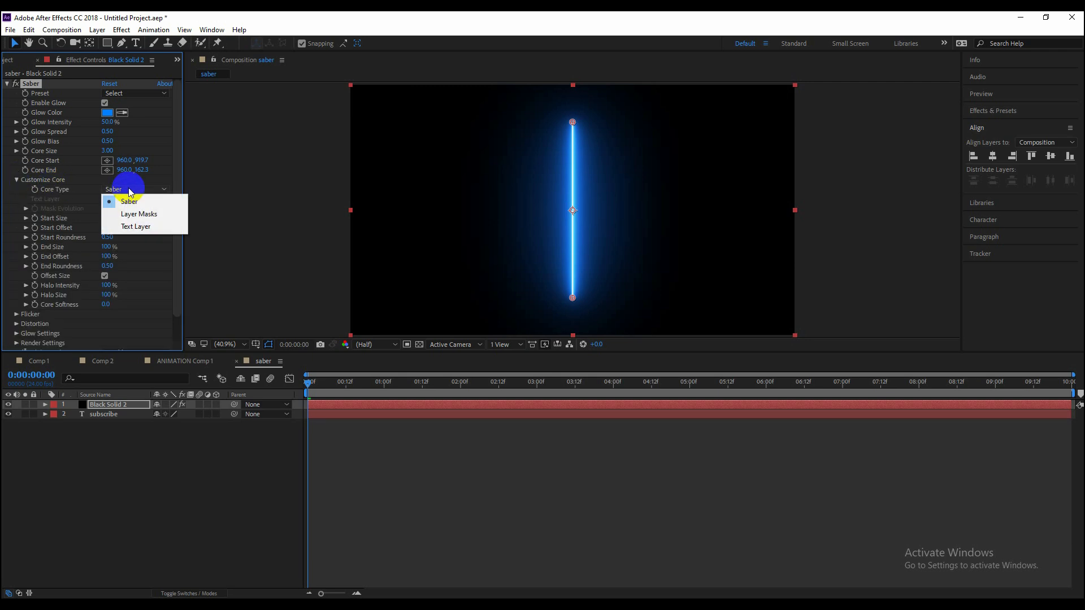
{"action": "left_click", "coordinate": [154, 215]}
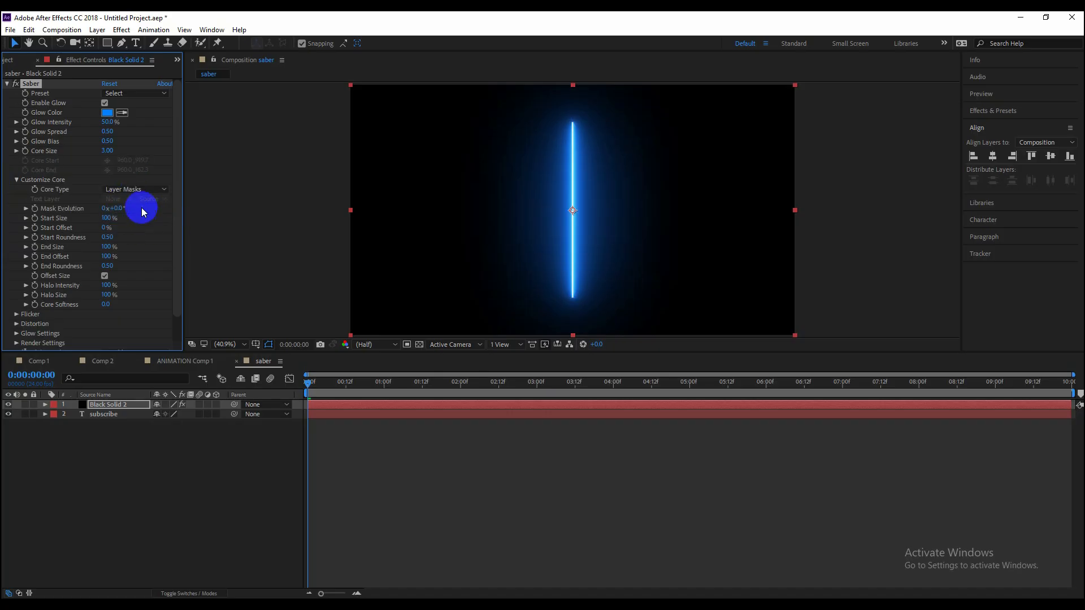
{"action": "left_click", "coordinate": [133, 191]}
{"action": "left_click", "coordinate": [134, 227]}
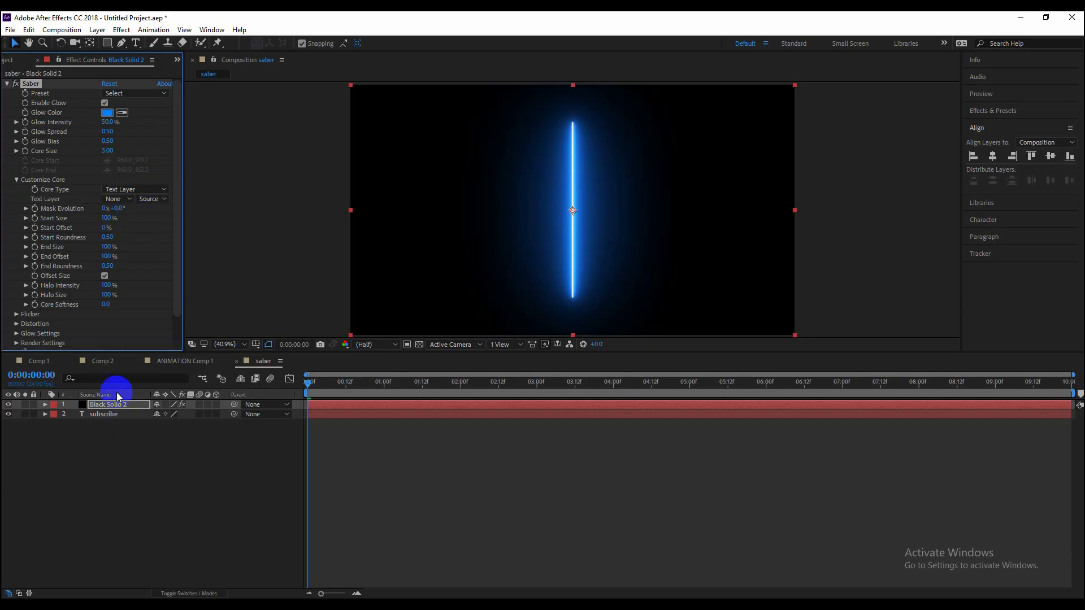
Leave the text layer source unassigned and switch the Saber Core Type back to Layer Masks
{"action": "left_click", "coordinate": [116, 199]}
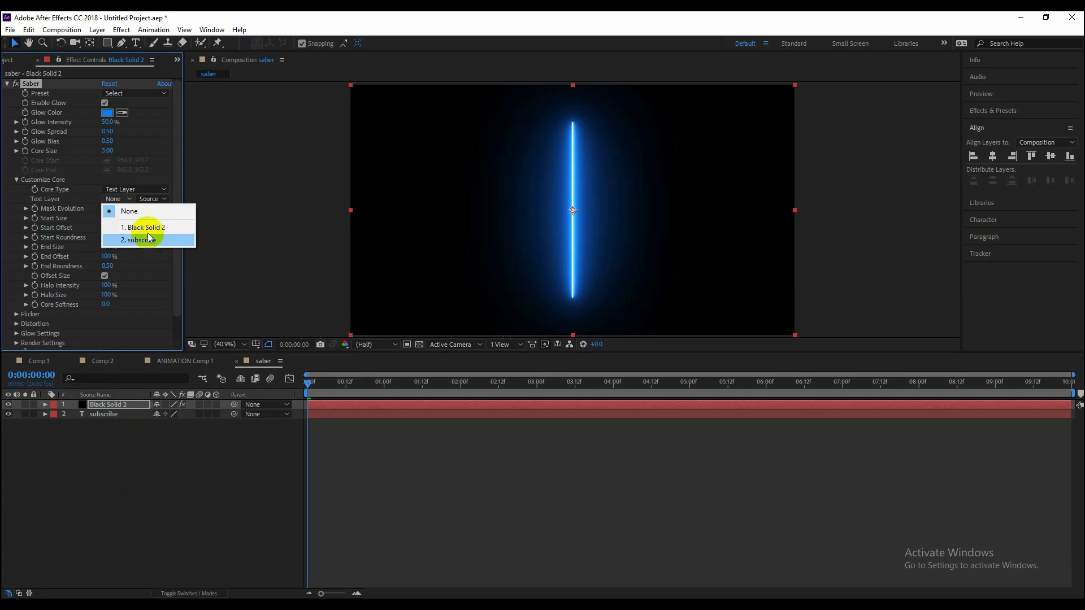
{"action": "left_click", "coordinate": [134, 443]}
{"action": "left_click", "coordinate": [146, 194]}
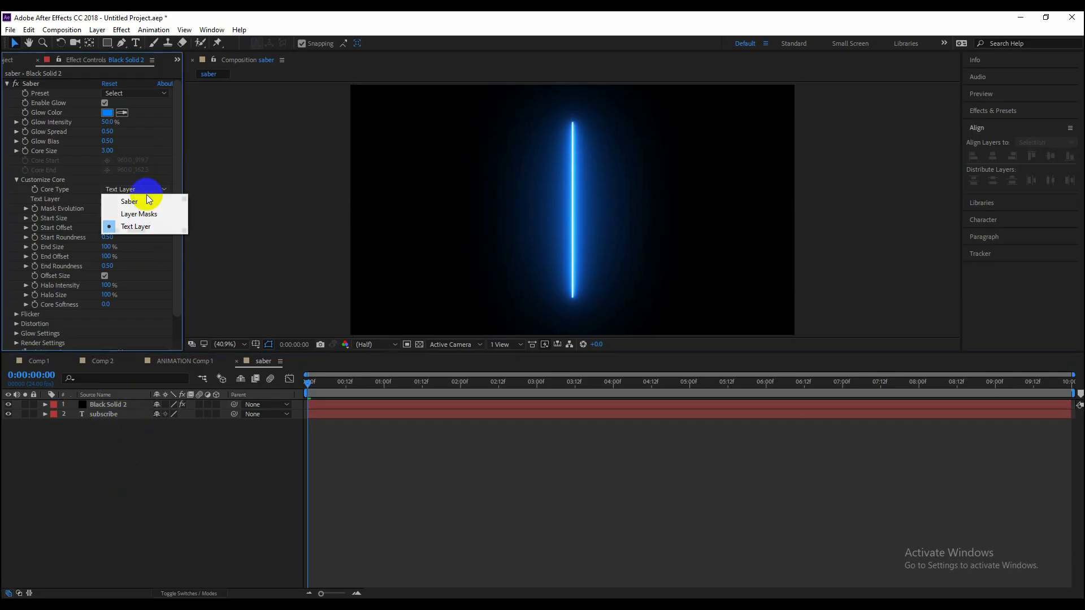
{"action": "left_click", "coordinate": [138, 213]}
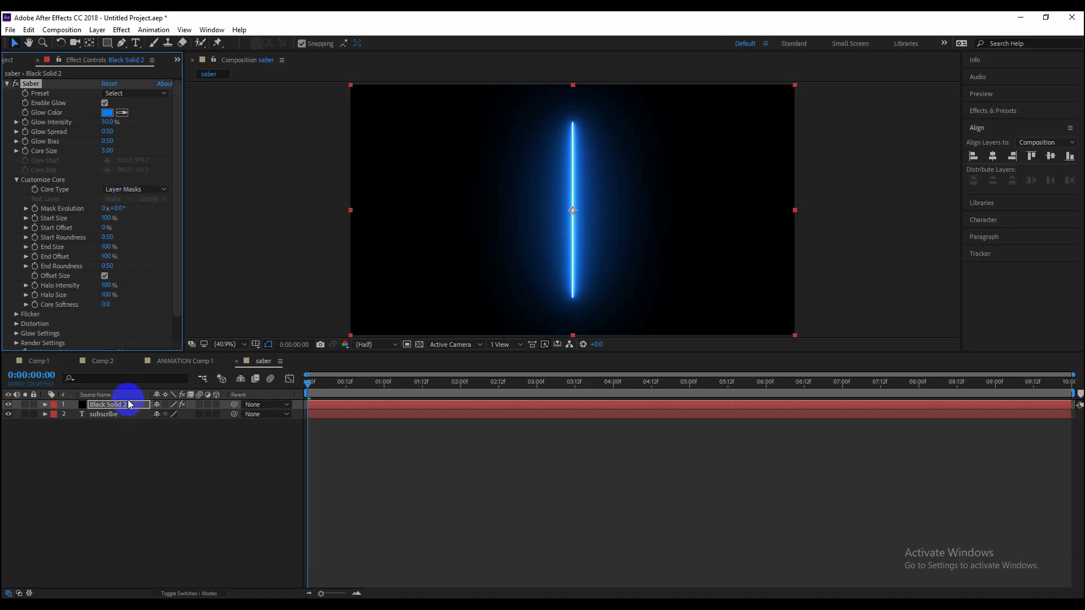
Set the Saber Core Type to Text Layer and assign the subscribe layer as its text source
{"action": "left_click", "coordinate": [130, 190]}
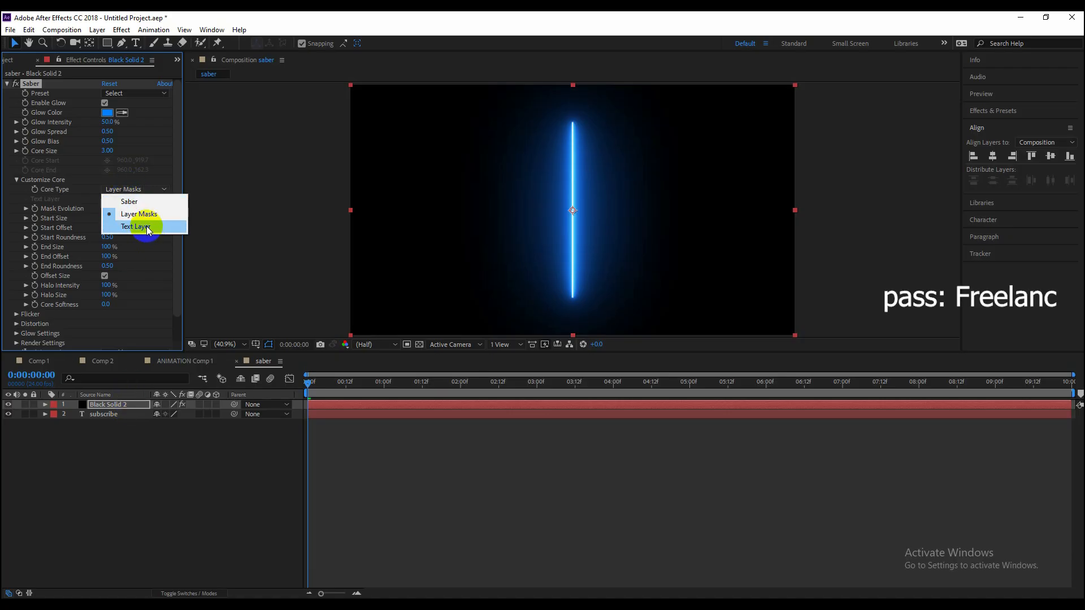
{"action": "left_click", "coordinate": [148, 227]}
{"action": "left_click", "coordinate": [127, 199]}
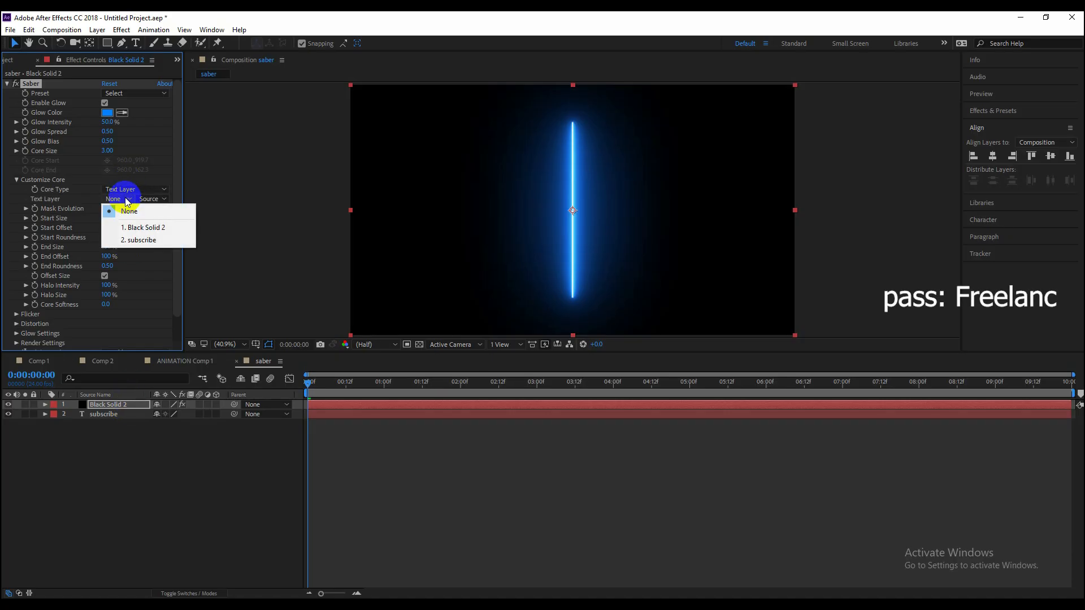
{"action": "left_click", "coordinate": [138, 242]}
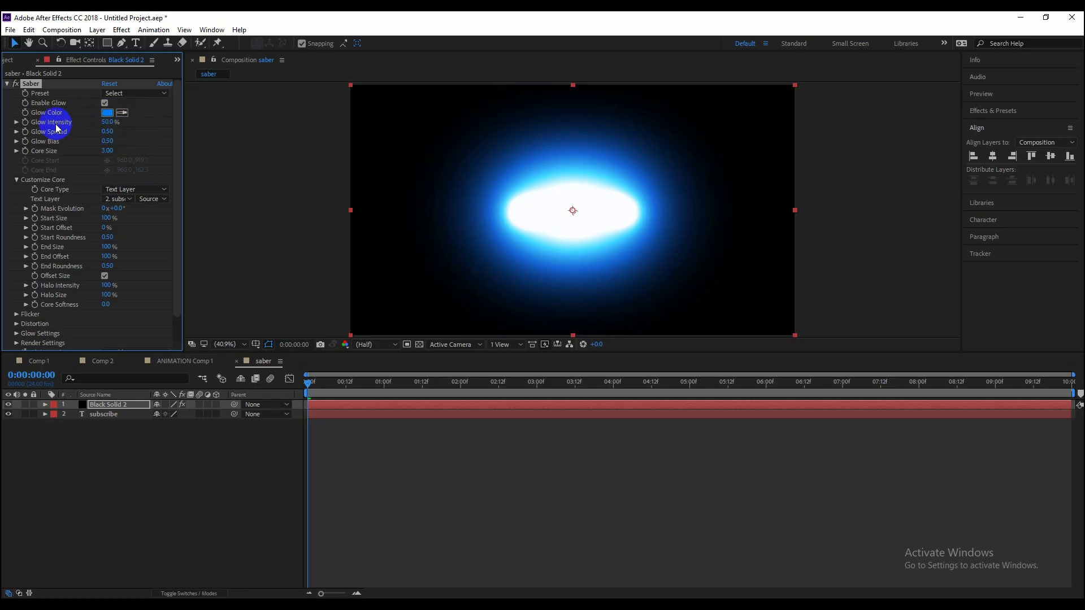
Set the Saber Glow Intensity to 8%, the Glow Spread to 0.43 and the Glow Bias to 0.59
{"action": "left_click_drag", "start_coordinate": [96, 124], "coordinate": [87, 122]}
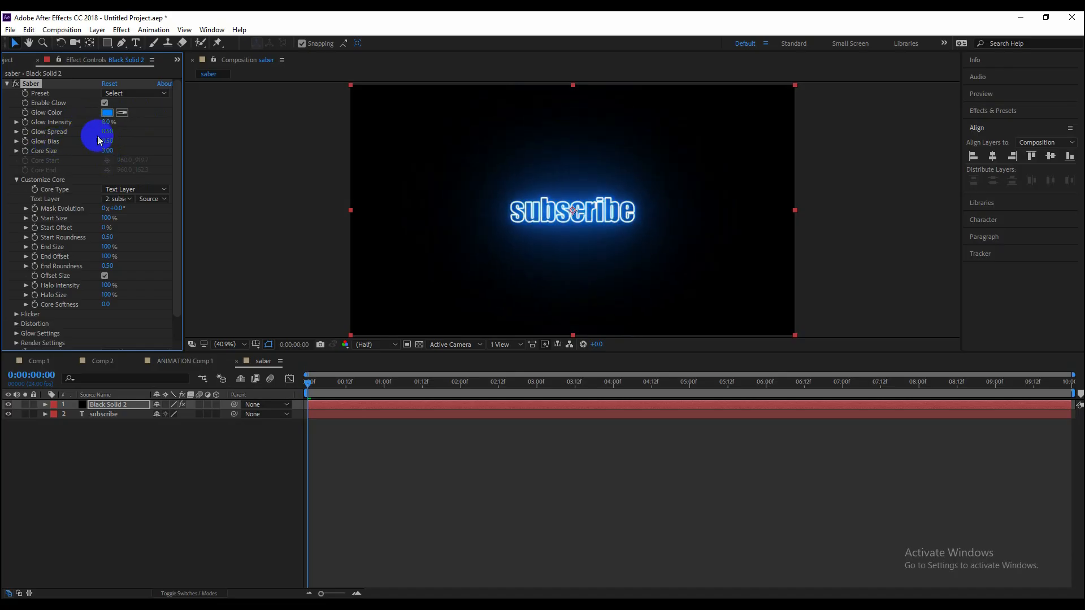
{"action": "mouse_move", "coordinate": [113, 131]}
{"action": "left_mouse_down"}
{"action": "mouse_move", "coordinate": [103, 131]}
{"action": "mouse_move", "coordinate": [114, 144]}
{"action": "left_mouse_up"}
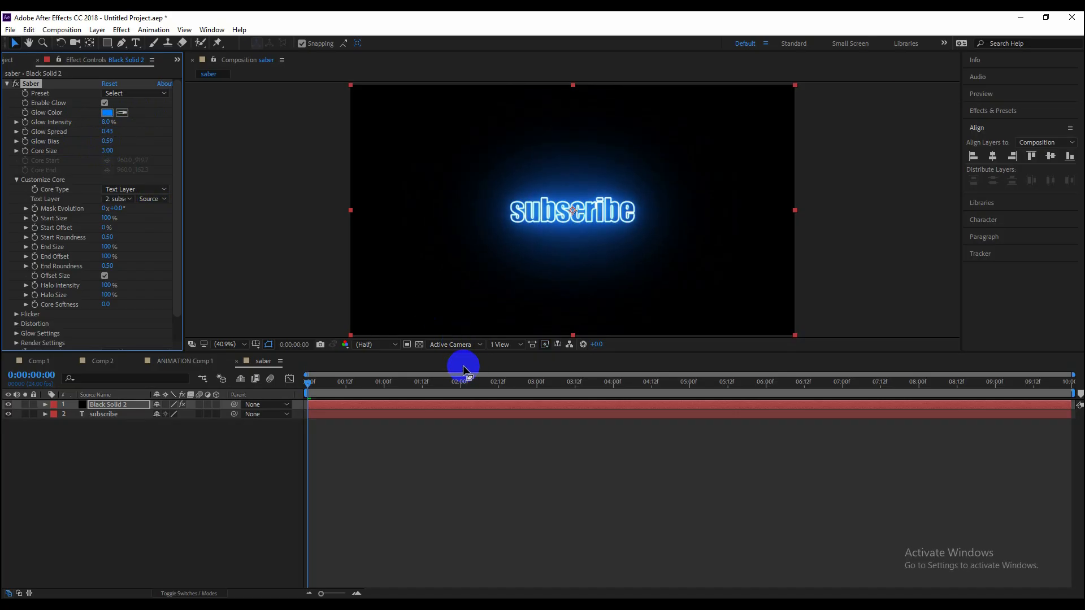
Change the Saber Glow Color to the basic orange and deselect the solid layer
{"action": "left_click", "coordinate": [107, 112]}
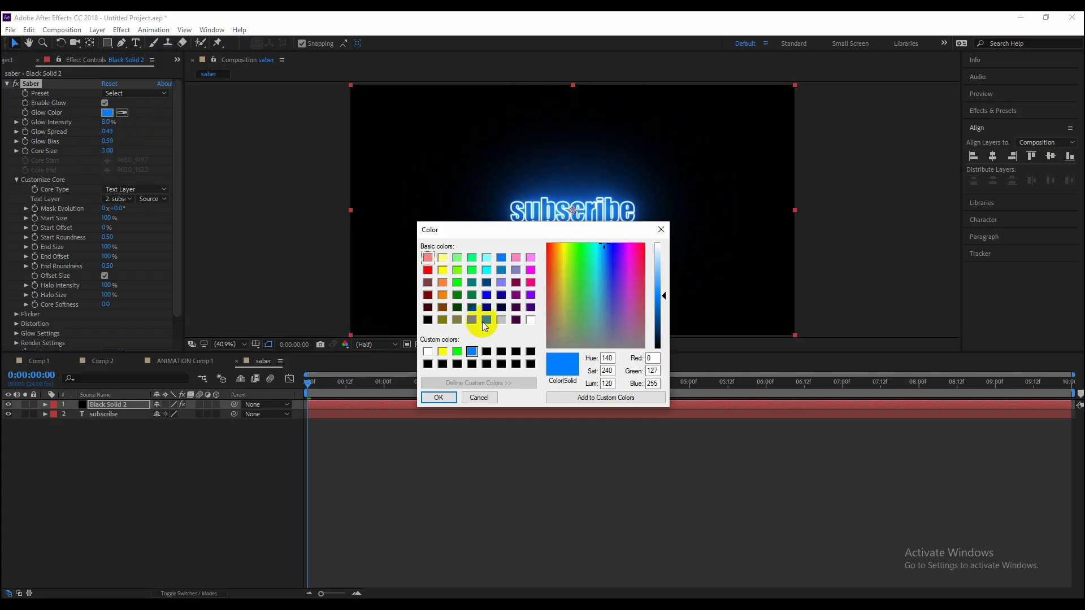
{"action": "left_click", "coordinate": [443, 271]}
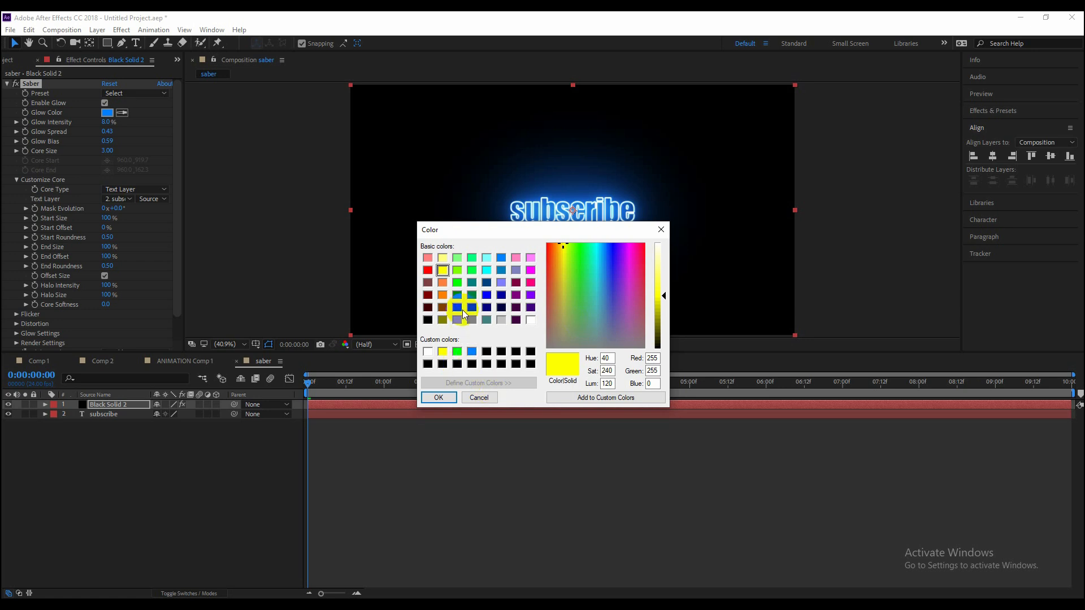
{"action": "left_click", "coordinate": [442, 295]}
{"action": "left_click", "coordinate": [439, 397]}
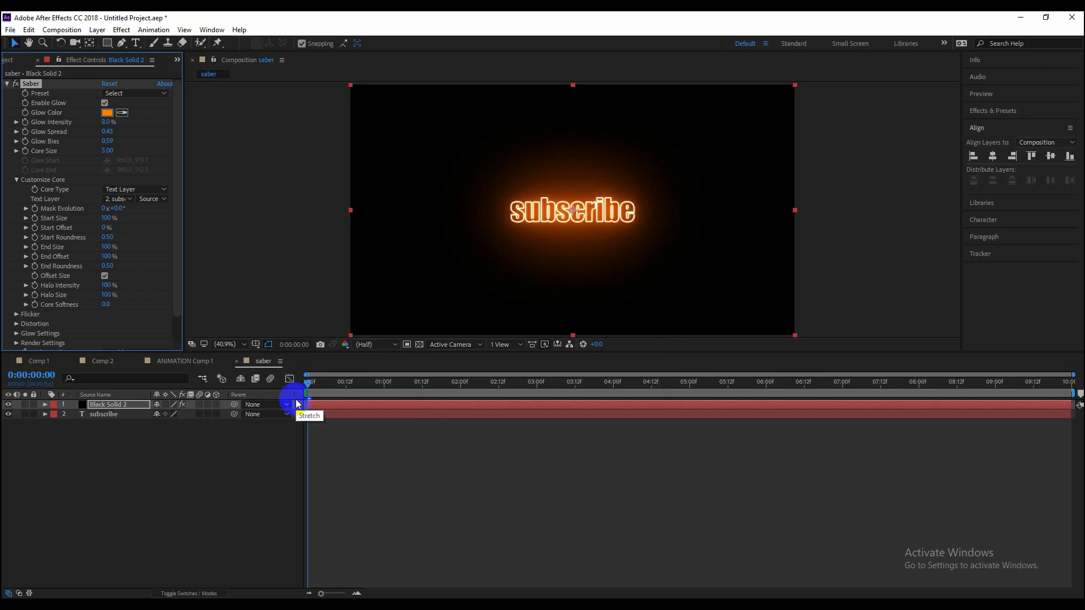
{"action": "left_click", "coordinate": [203, 483]}
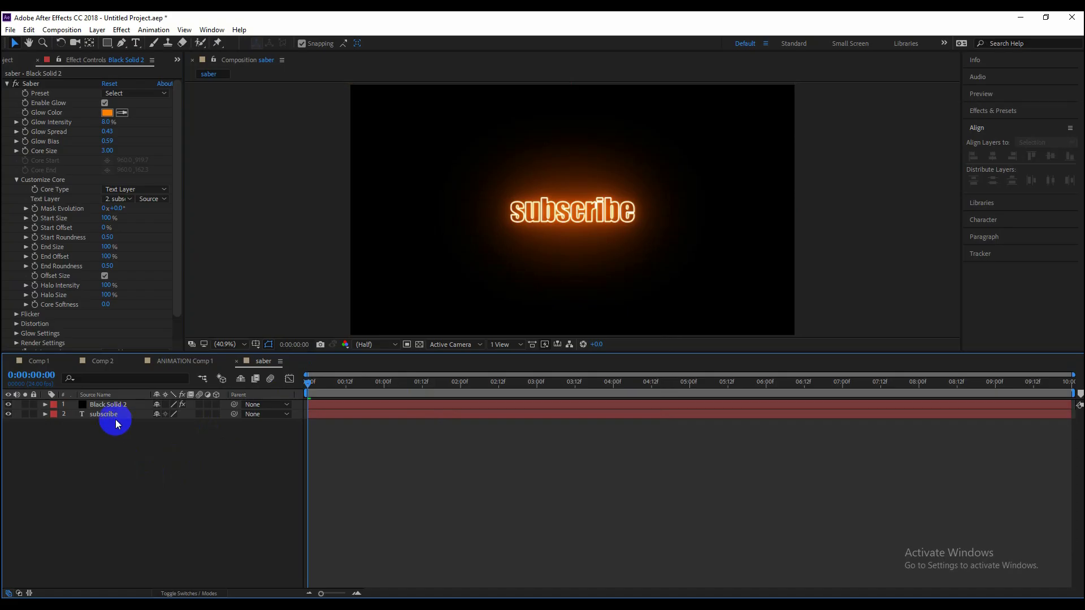
Apply the Energy preset to the Saber effect on the black solid
{"action": "left_click", "coordinate": [133, 94]}
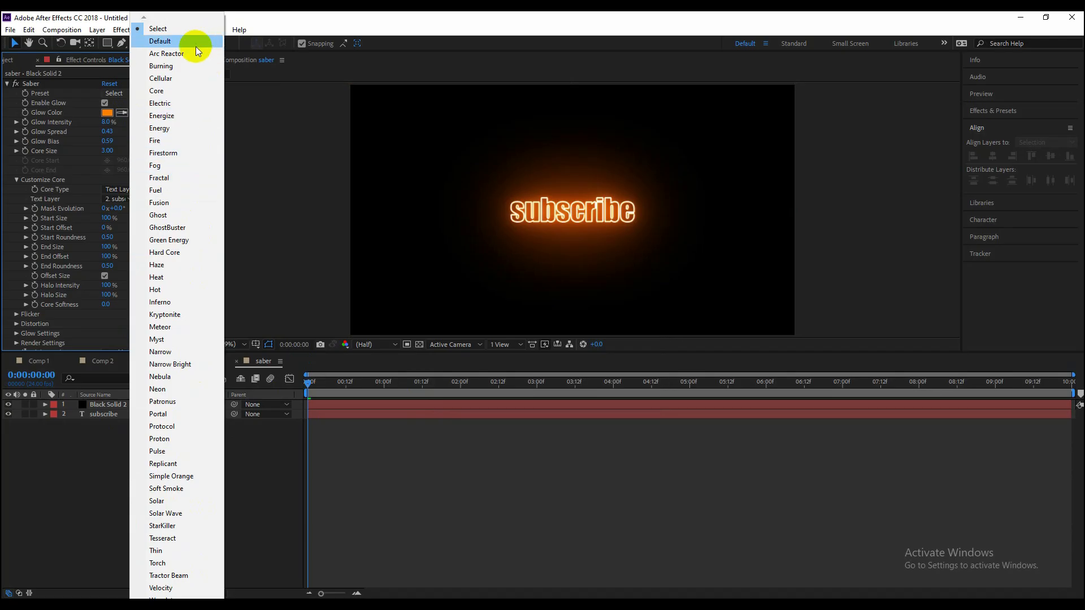
{"action": "left_click", "coordinate": [173, 129]}
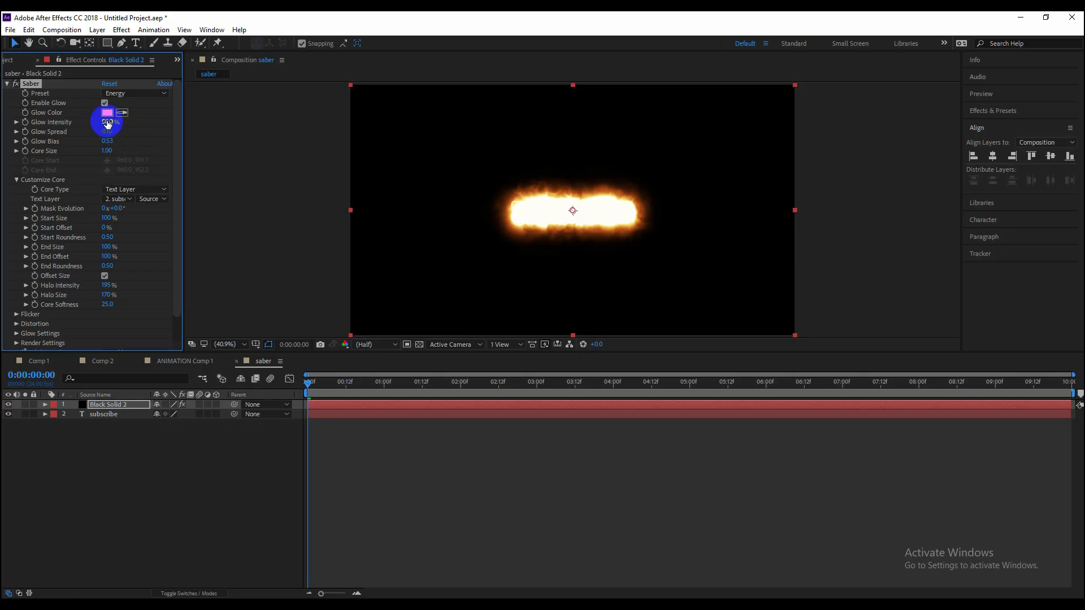
Set the Saber Glow Intensity to 8% for the Energy preset
{"action": "left_click_drag", "start_coordinate": [102, 121], "coordinate": [81, 124]}
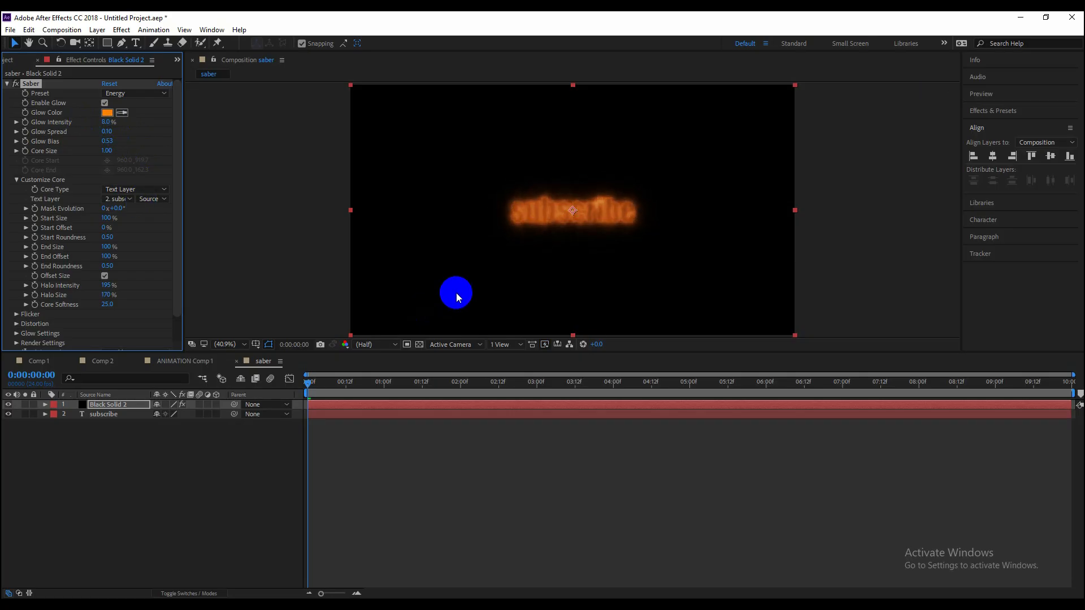
Preview the saber composition at Full resolution and set the viewer resolution to Half
{"action": "left_click", "coordinate": [388, 344]}
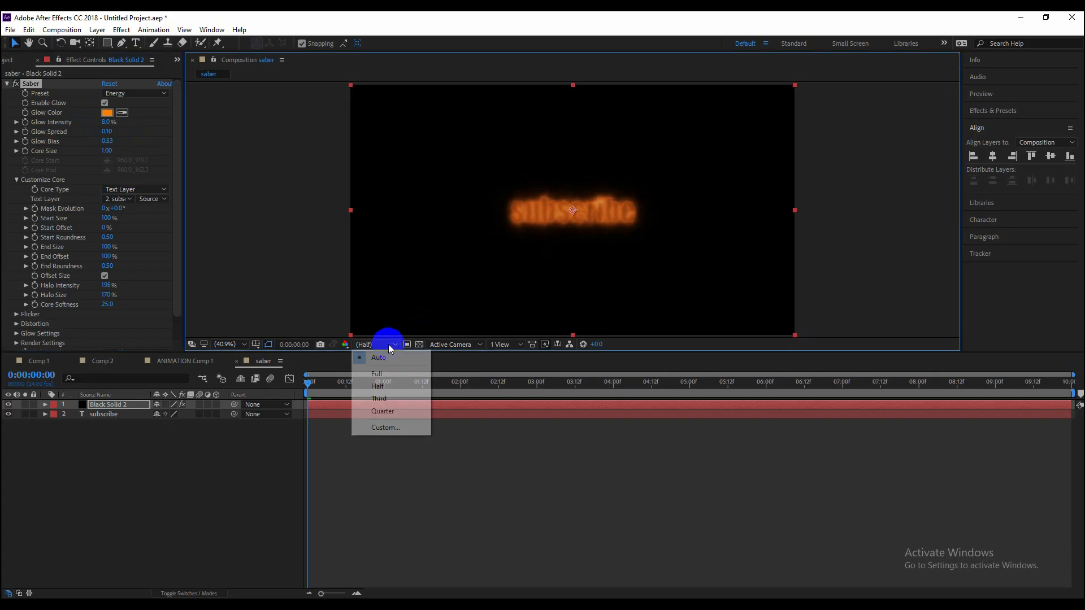
{"action": "left_click", "coordinate": [381, 374]}
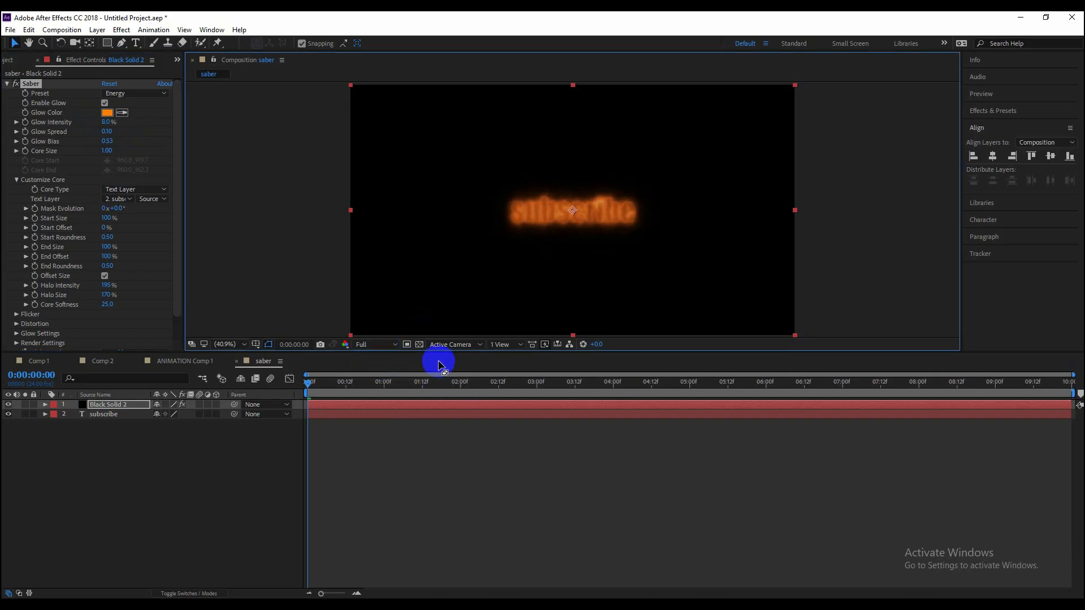
{"action": "left_click", "coordinate": [345, 423]}
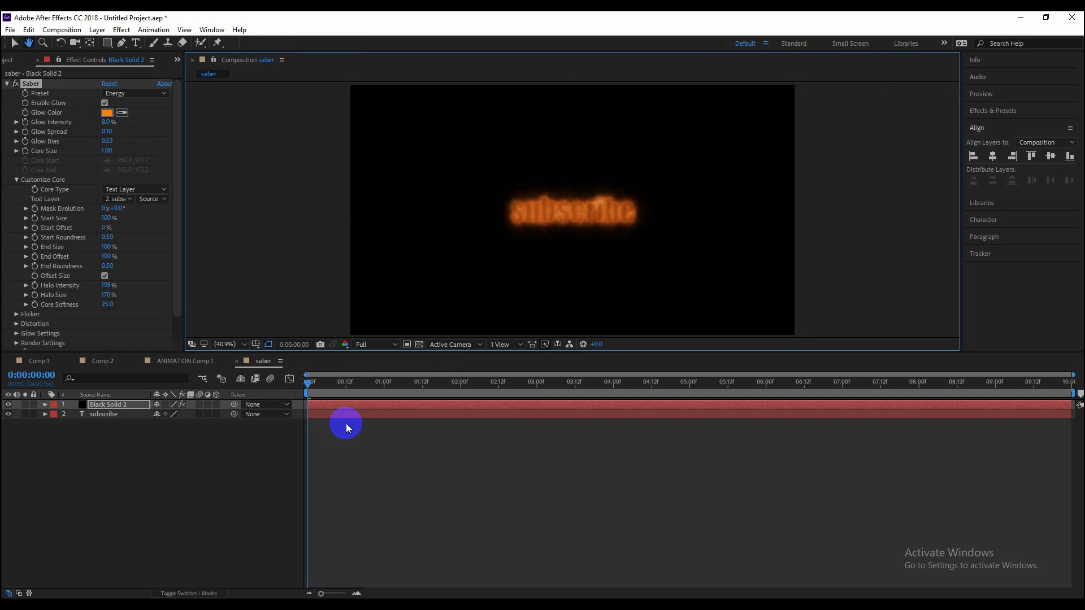
{"action": "key", "text": "space"}
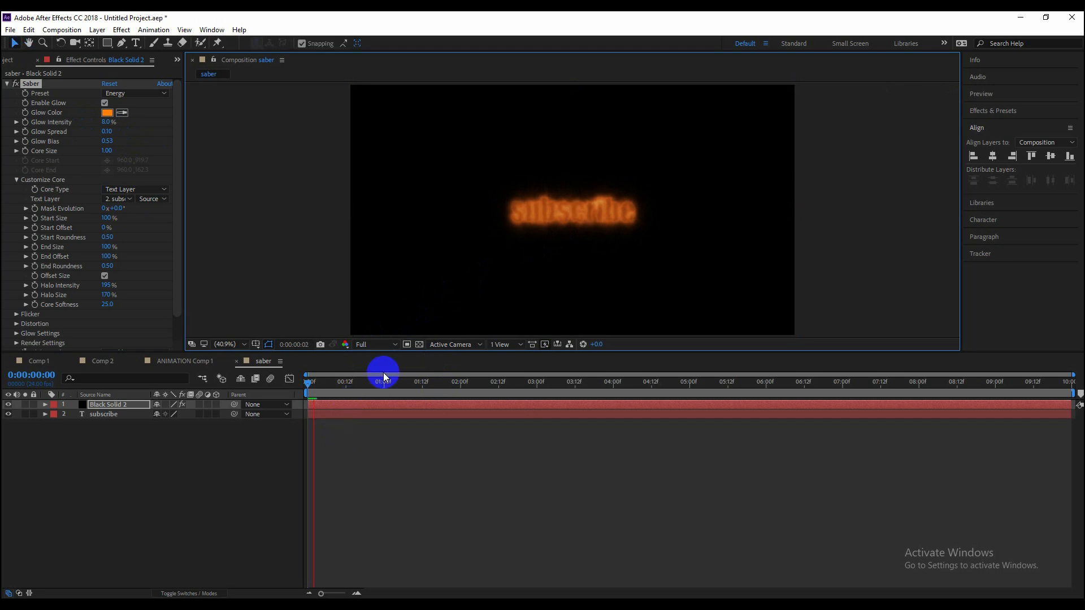
{"action": "key", "text": "space"}
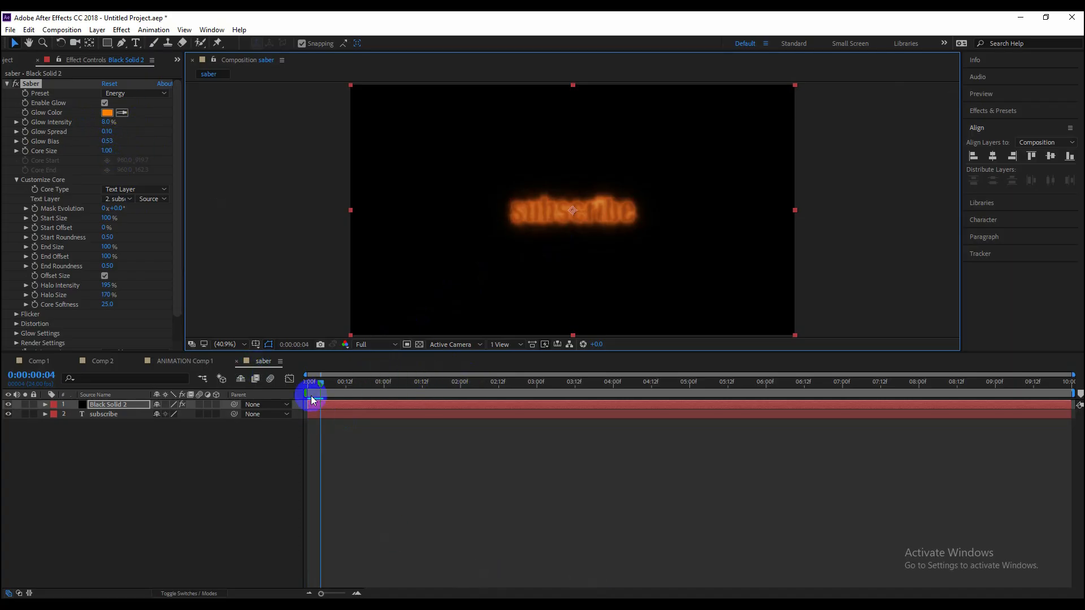
{"action": "left_click", "coordinate": [378, 346]}
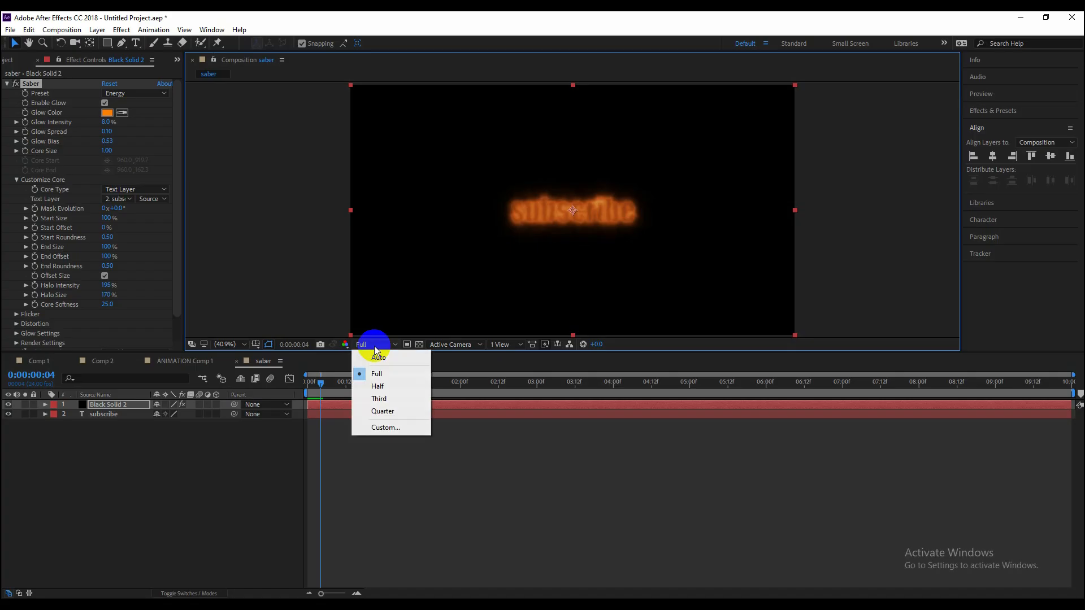
{"action": "left_click", "coordinate": [390, 387]}
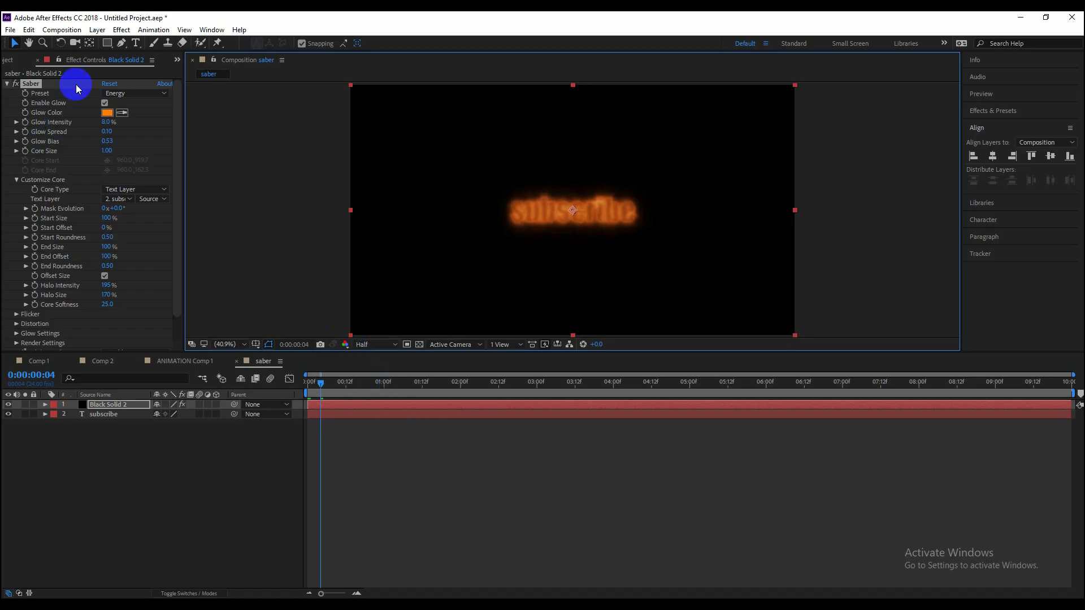
Apply the Default preset to the Saber effect, set its Glow Intensity to 6% and deselect the solid
{"action": "left_click", "coordinate": [121, 91]}
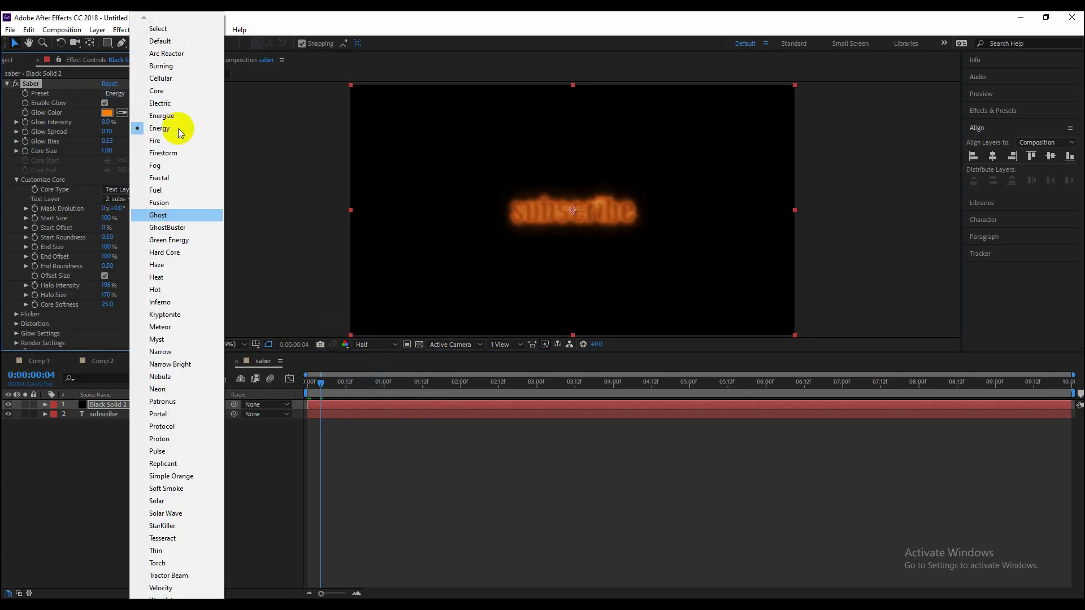
{"action": "left_click", "coordinate": [179, 41]}
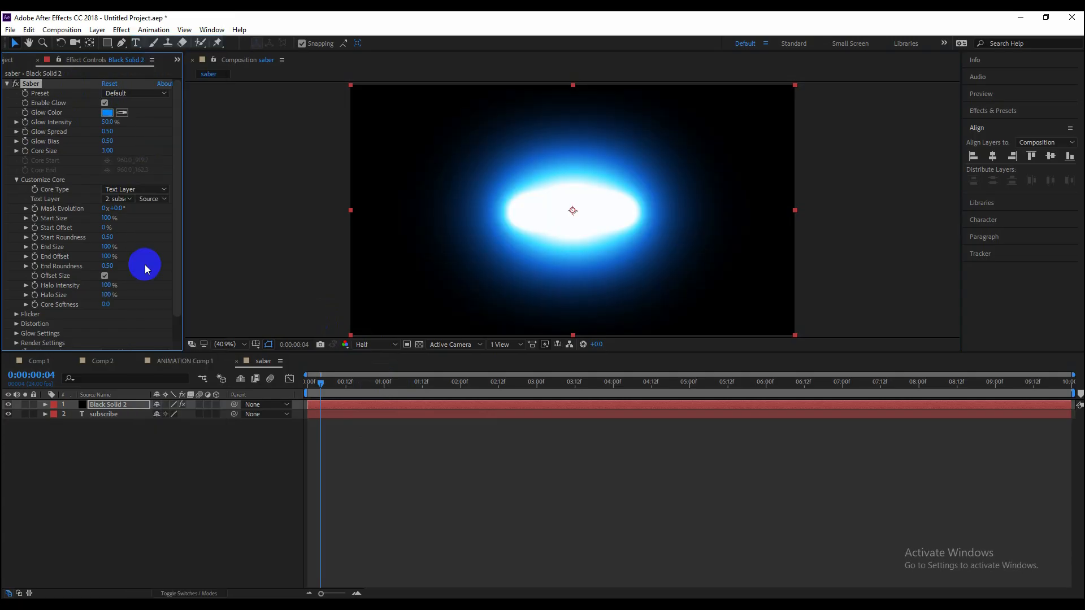
{"action": "left_click_drag", "start_coordinate": [117, 128], "coordinate": [88, 127]}
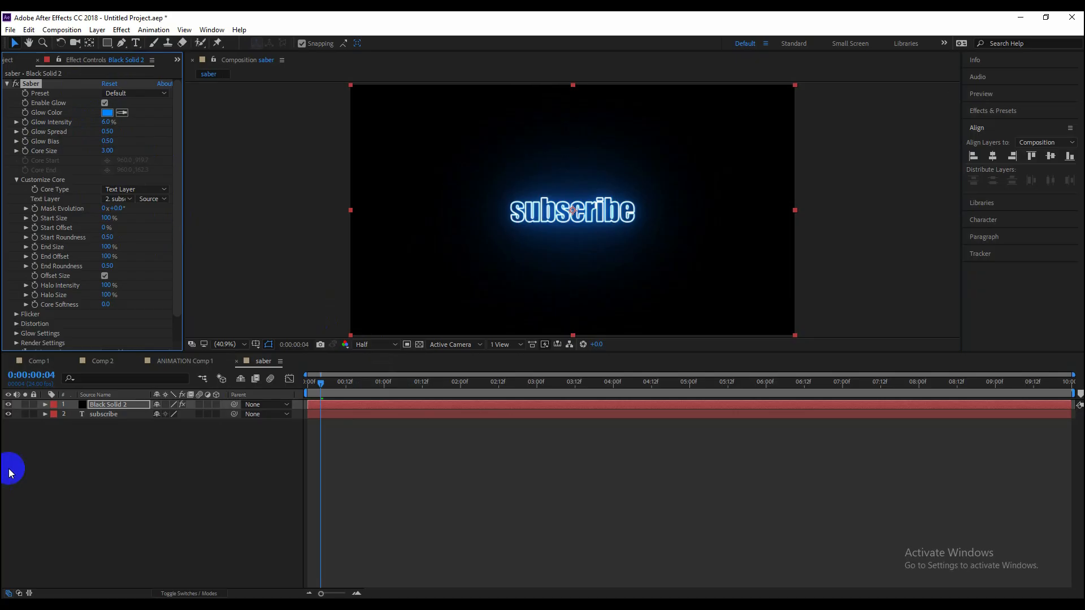
{"action": "left_click", "coordinate": [177, 506]}
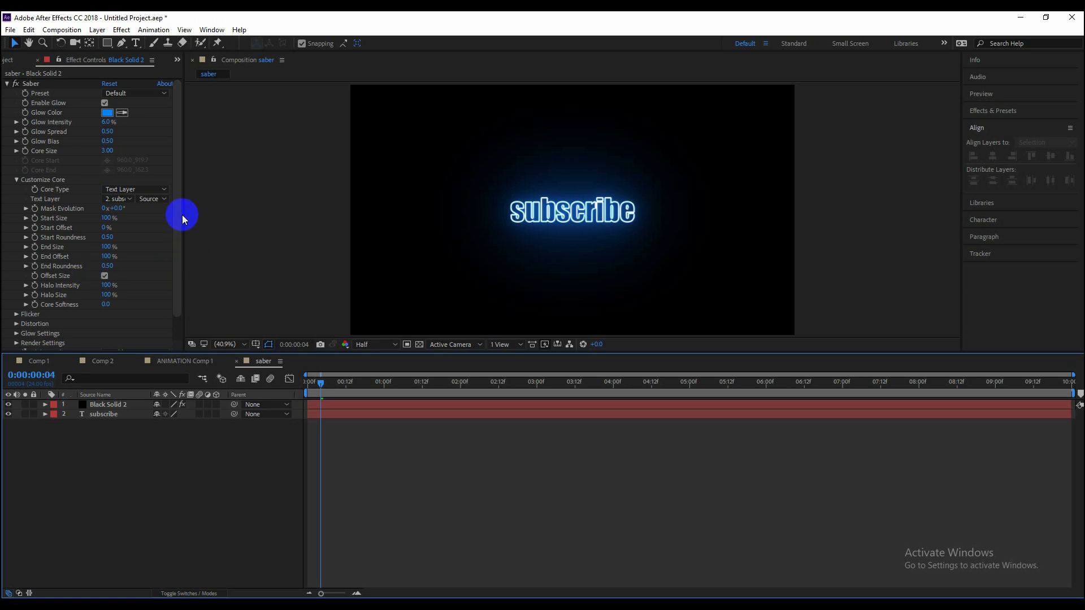
Set the Saber End Offset to 99% and keyframe End Size at 100% on frame 4 and 0% at the composition start
{"action": "left_click_drag", "start_coordinate": [179, 232], "coordinate": [175, 260]}
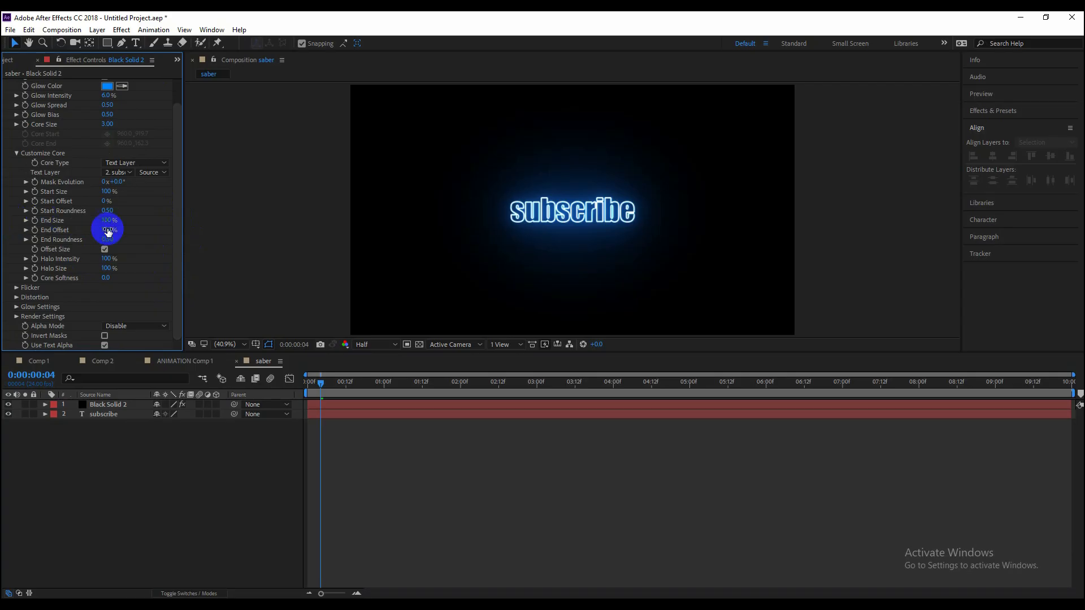
{"action": "mouse_move", "coordinate": [106, 230]}
{"action": "left_mouse_down"}
{"action": "mouse_move", "coordinate": [131, 228]}
{"action": "mouse_move", "coordinate": [75, 230]}
{"action": "mouse_move", "coordinate": [123, 229]}
{"action": "left_mouse_up"}
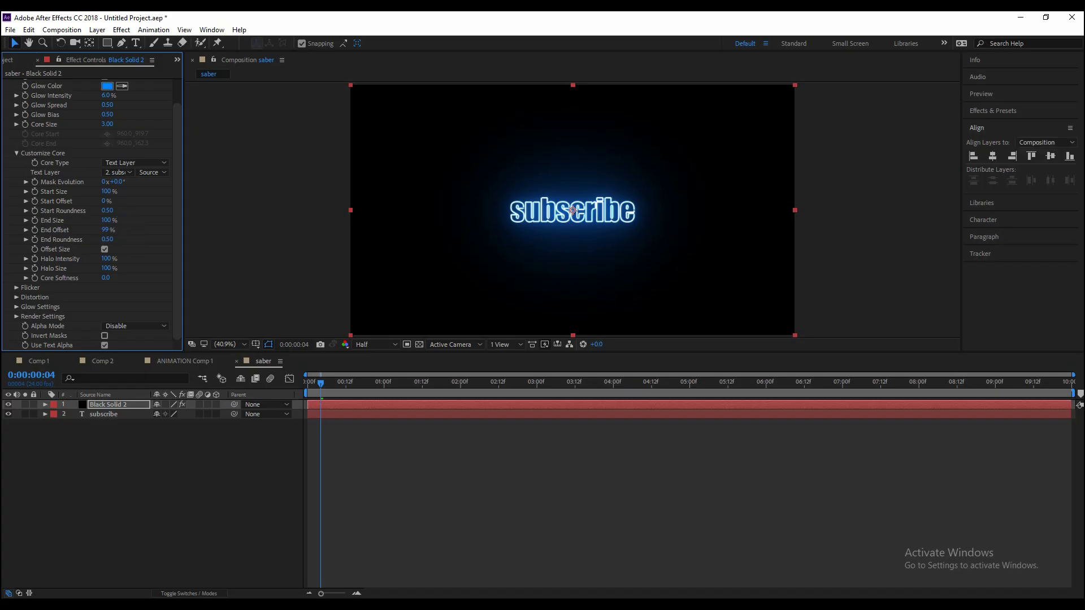
{"action": "left_click", "coordinate": [34, 220]}
{"action": "left_click_drag", "start_coordinate": [325, 386], "coordinate": [291, 379]}
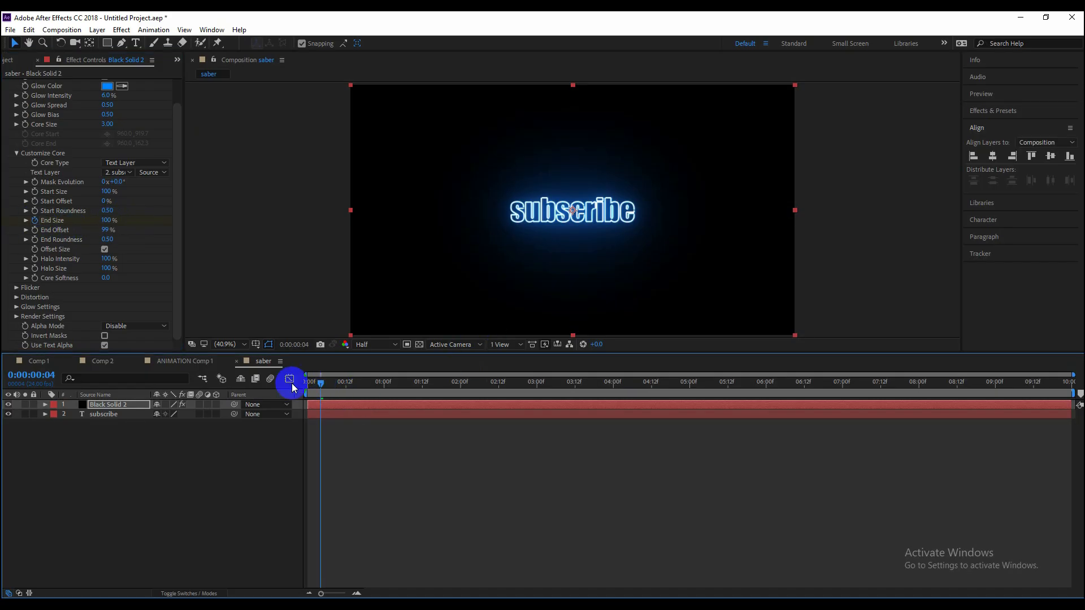
{"action": "left_click_drag", "start_coordinate": [113, 225], "coordinate": [21, 220]}
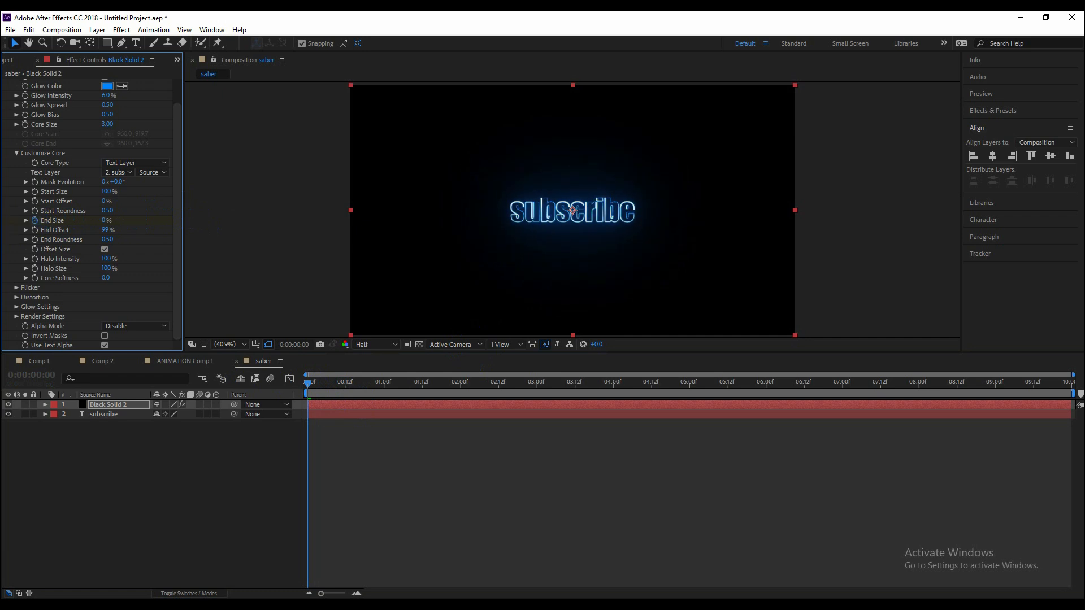
Preview the End Size animation and return to the start of the composition
{"action": "left_click", "coordinate": [259, 473]}
{"action": "key", "text": "space"}
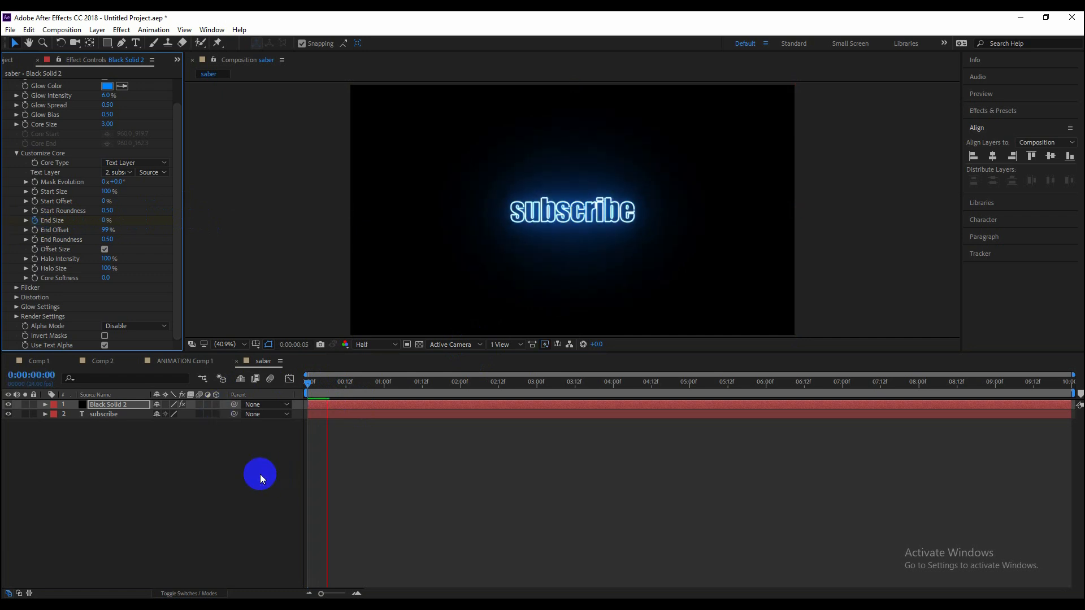
{"action": "key", "text": "space"}
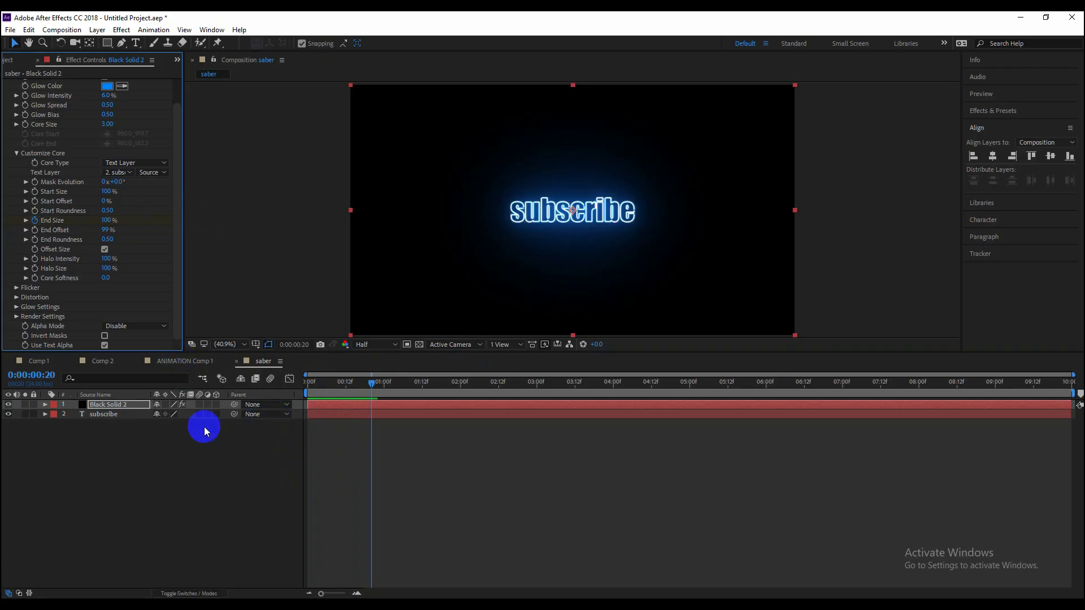
{"action": "key", "text": "Home"}
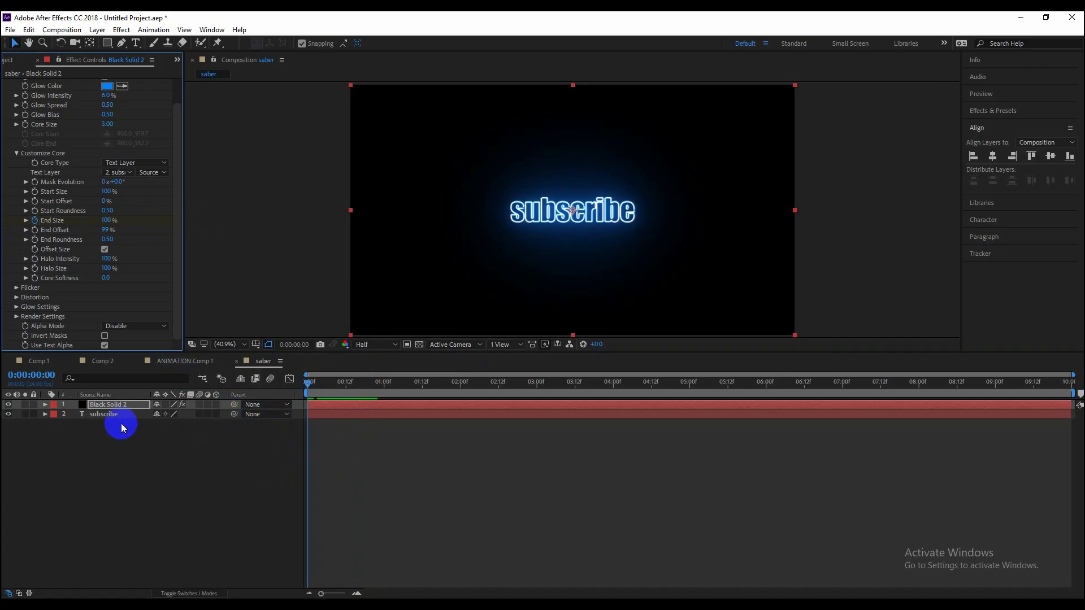
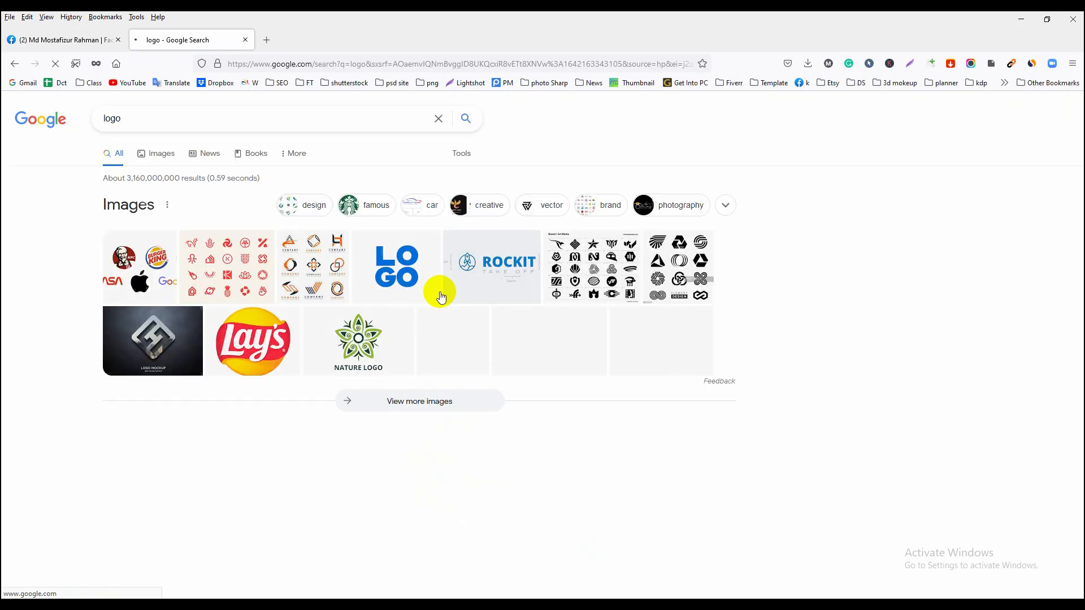
Launch Photoshop and browse Google's image results for logo in the browser, opening the large preview of the navy eagle logo
{"action": "left_click", "coordinate": [164, 153]}
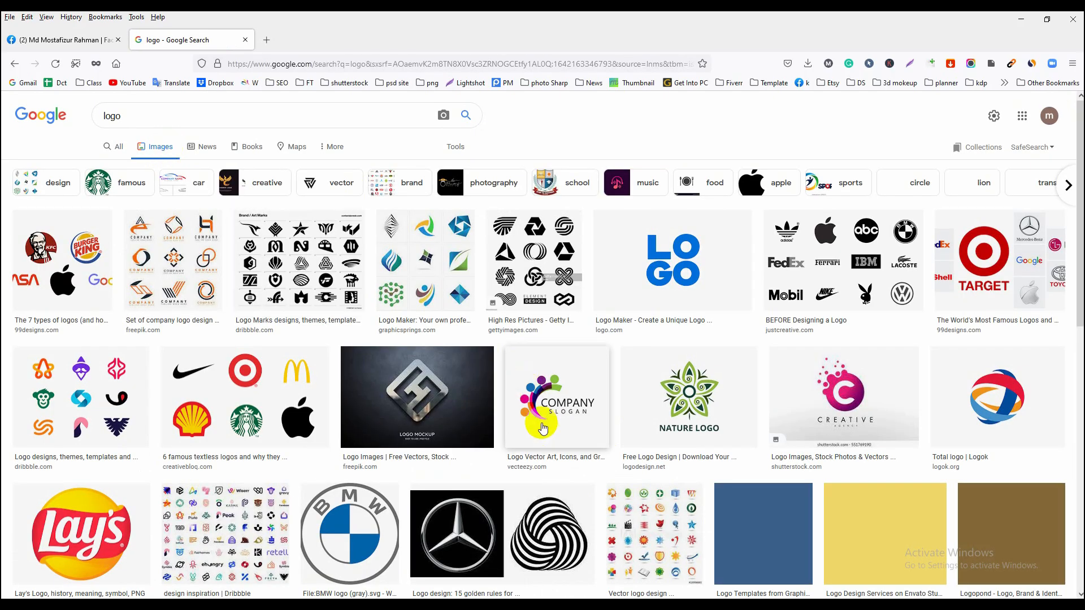
{"action": "left_click", "coordinate": [428, 609]}
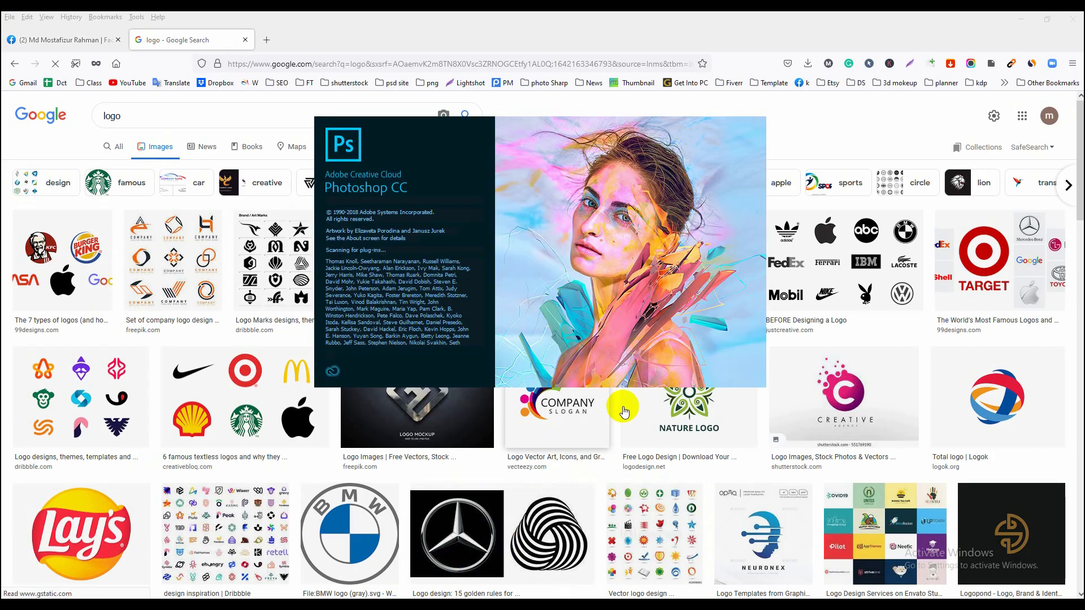
{"action": "scroll", "coordinate": [768, 464], "scroll_direction": "down", "scroll_amount": 3}
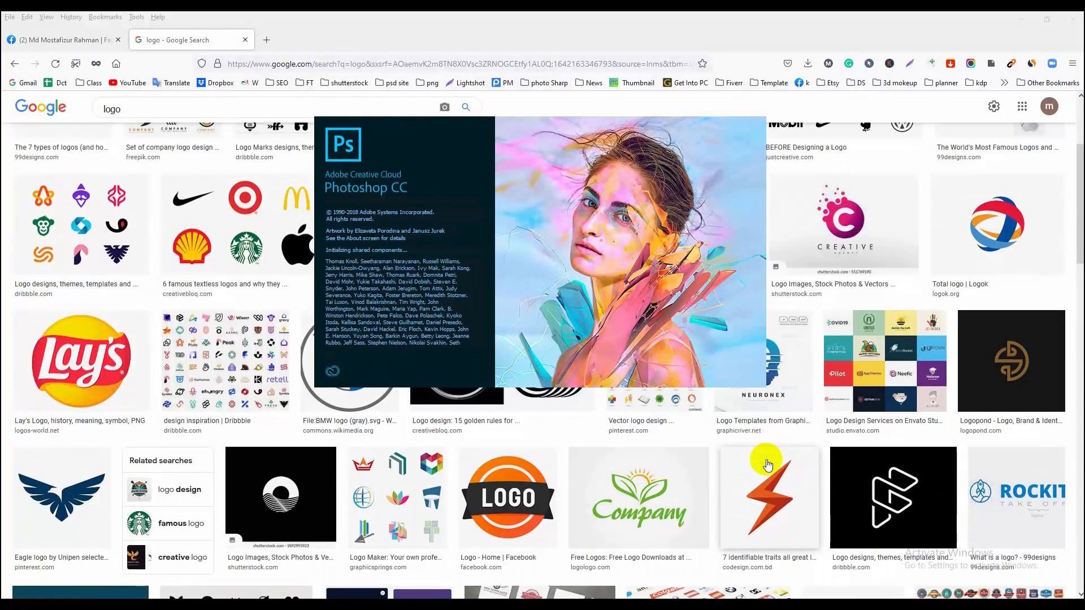
{"action": "scroll", "coordinate": [768, 463], "scroll_direction": "down", "scroll_amount": 2}
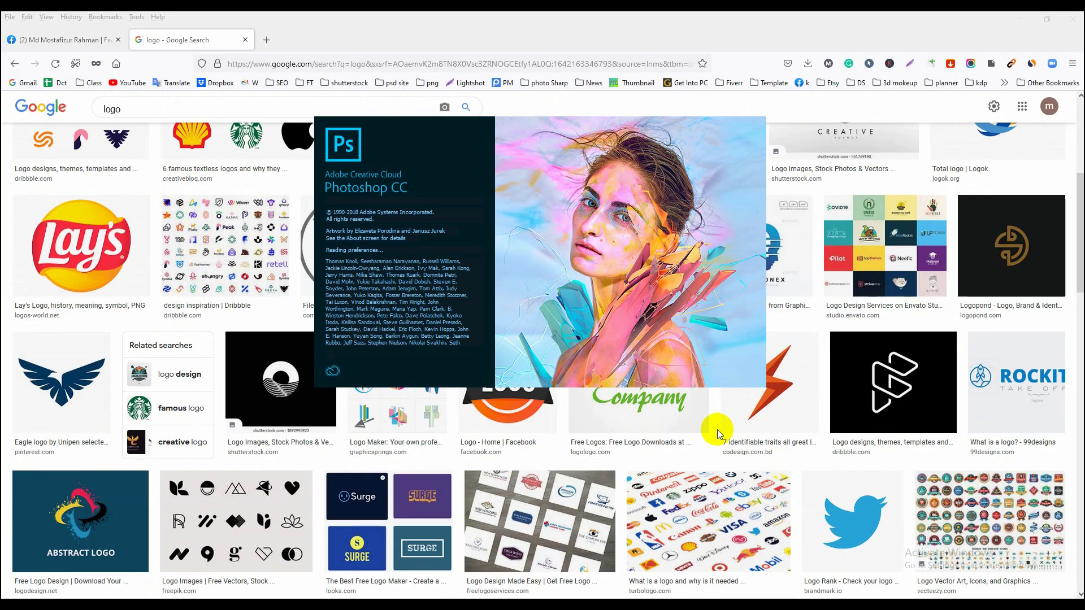
{"action": "scroll", "coordinate": [717, 428], "scroll_direction": "down", "scroll_amount": 1}
{"action": "left_click", "coordinate": [70, 348]}
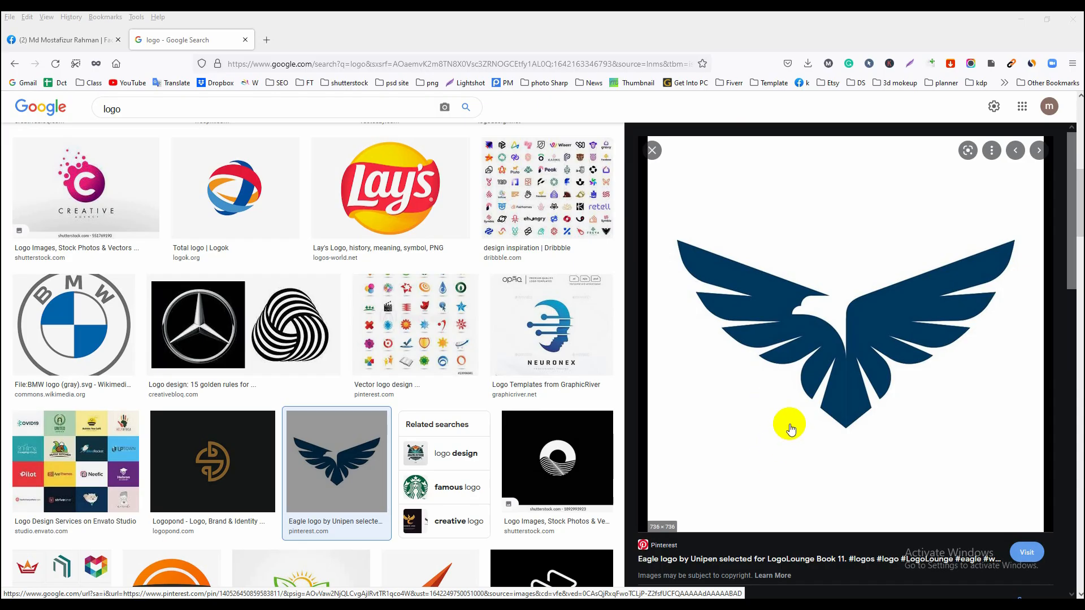
Open the eagle logo image in Photoshop and remove its white background with the Magic Eraser tool
{"action": "left_click_drag", "start_coordinate": [790, 429], "coordinate": [431, 510]}
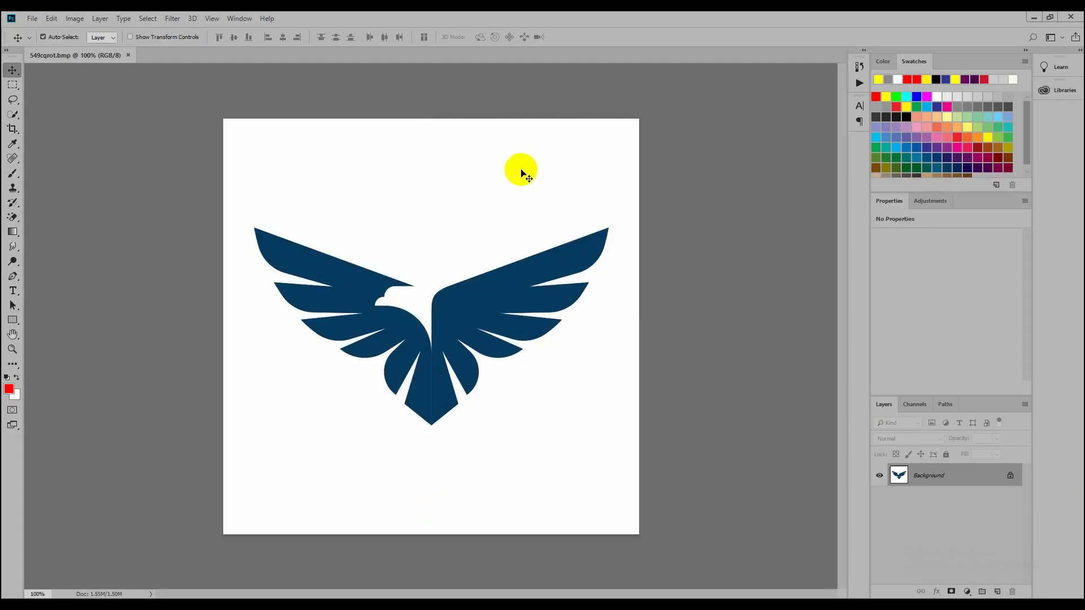
{"action": "key", "text": "e"}
{"action": "left_click", "coordinate": [453, 207]}
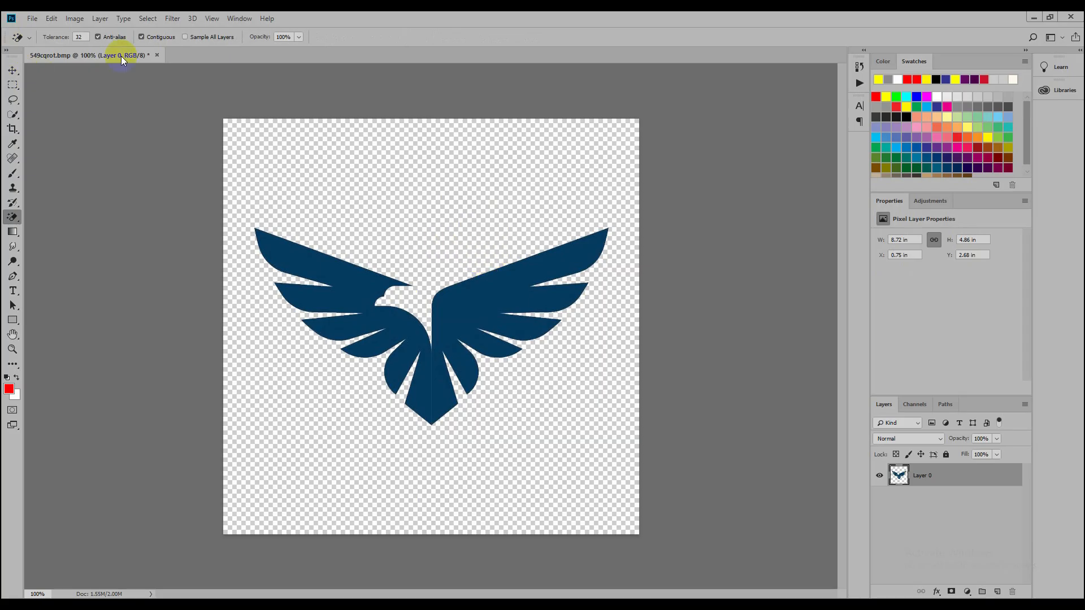
Save the transparent eagle logo as the PNG file 549cqrot.png in the Downloads folder
{"action": "left_click", "coordinate": [32, 18]}
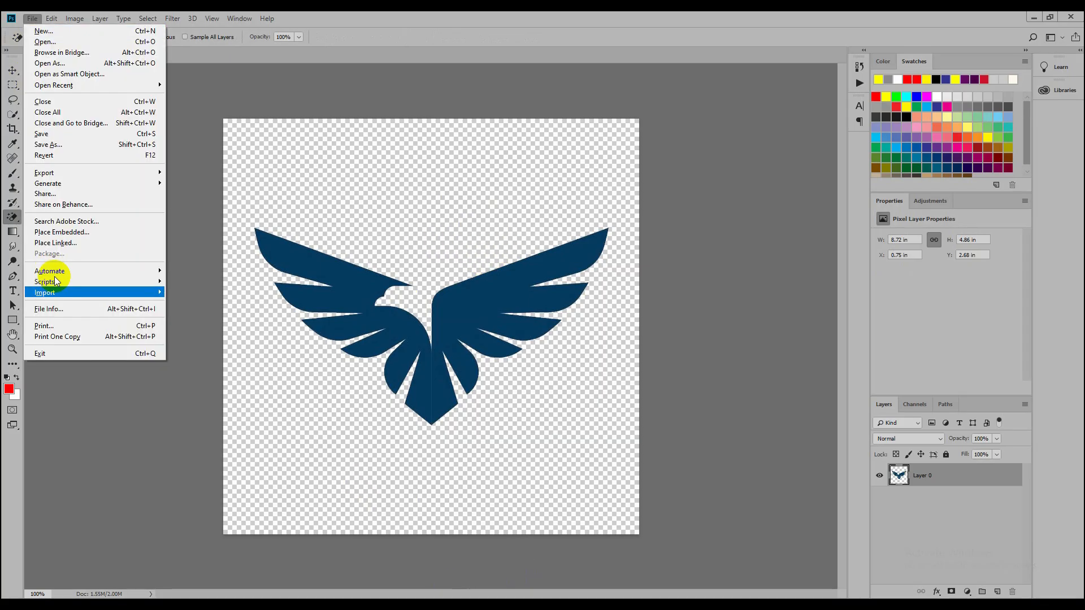
{"action": "left_click", "coordinate": [64, 145]}
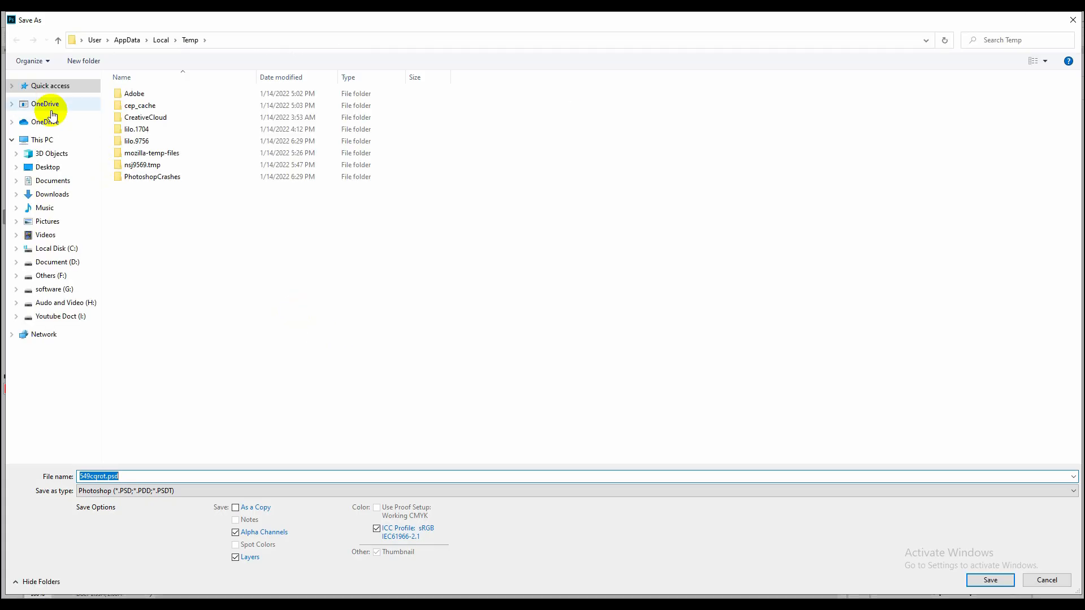
{"action": "left_click", "coordinate": [12, 86]}
{"action": "left_click", "coordinate": [44, 113]}
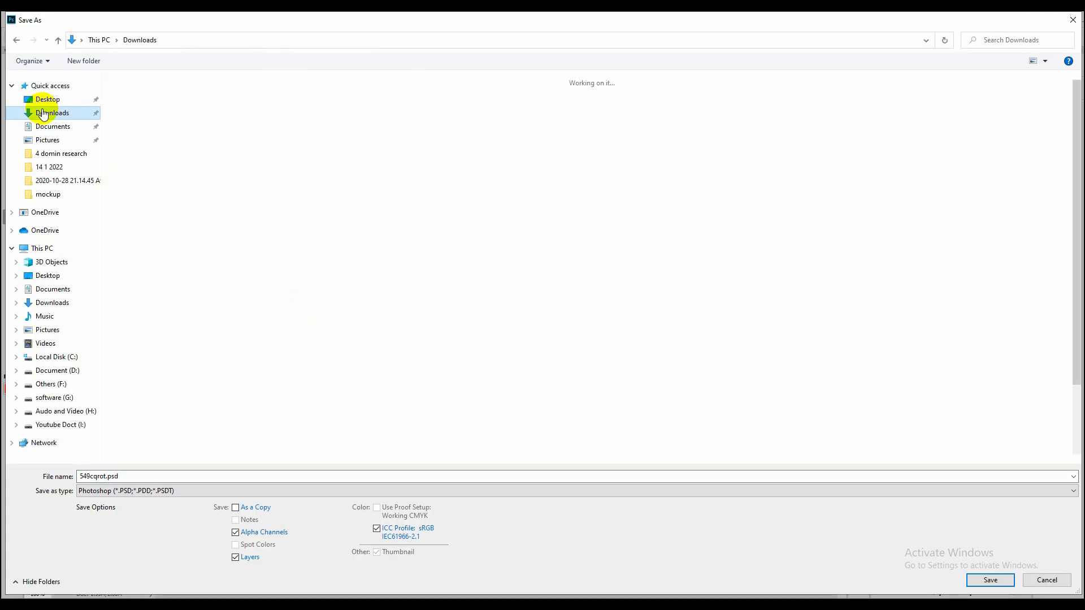
{"action": "left_click", "coordinate": [150, 492]}
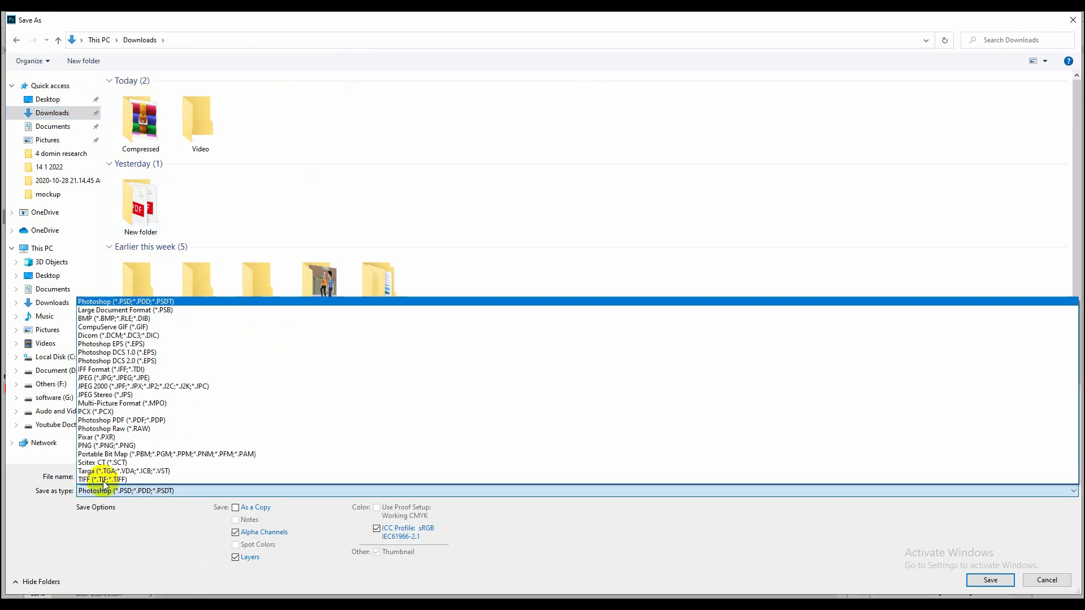
{"action": "scroll", "coordinate": [99, 452], "scroll_direction": "down", "scroll_amount": 1}
{"action": "left_click", "coordinate": [100, 450]}
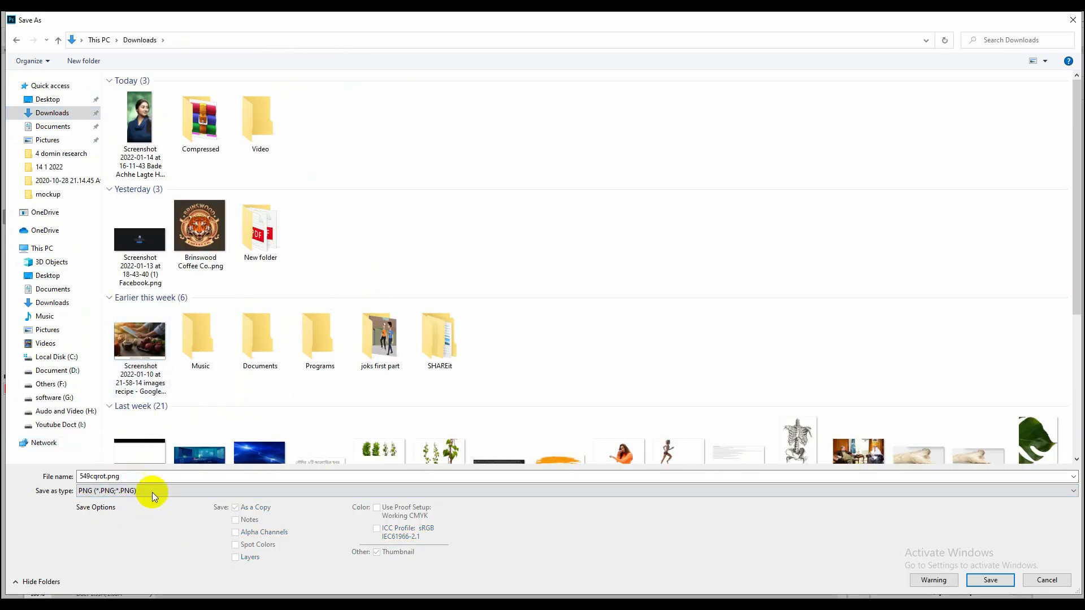
{"action": "left_click", "coordinate": [993, 580]}
{"action": "left_click", "coordinate": [604, 190]}
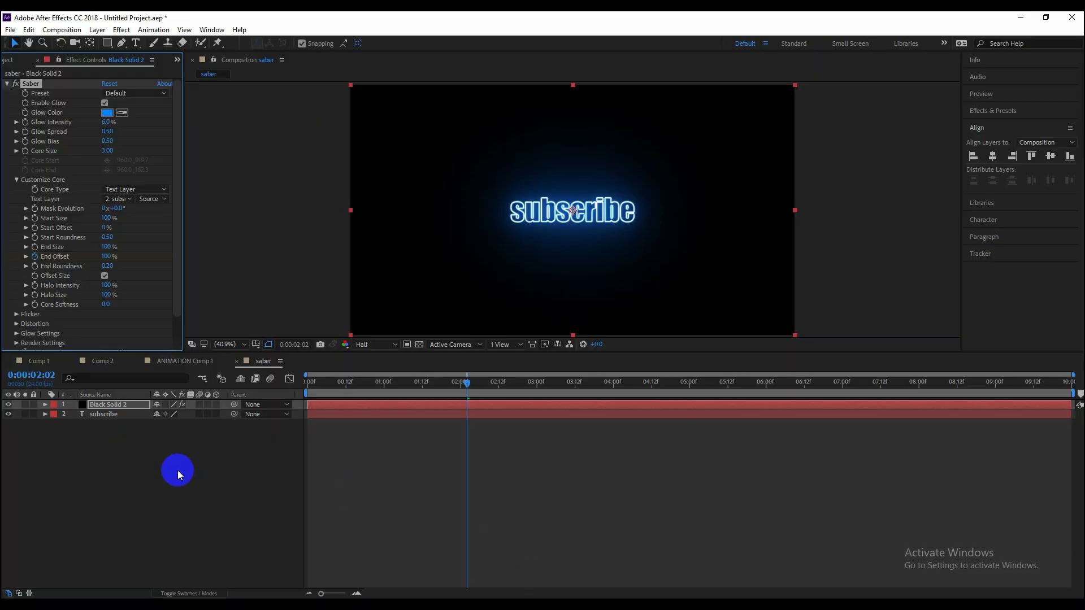
Import the transparent eagle logo file 549cqrot.png into the After Effects project
{"action": "left_click", "coordinate": [176, 59]}
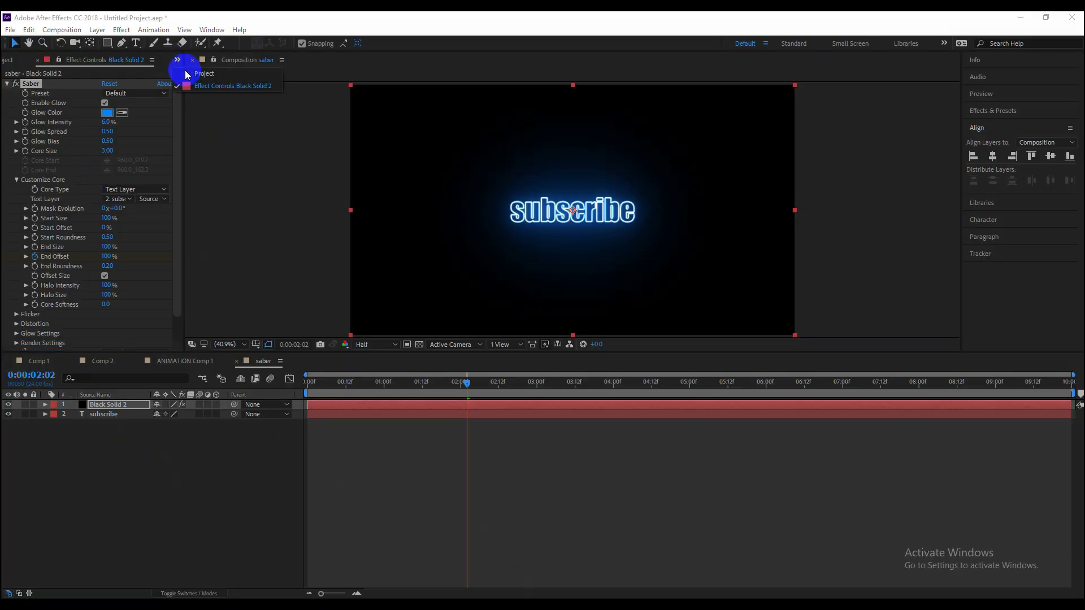
{"action": "left_click", "coordinate": [204, 75]}
{"action": "left_click", "coordinate": [73, 290]}
{"action": "double_click", "coordinate": [73, 290]}
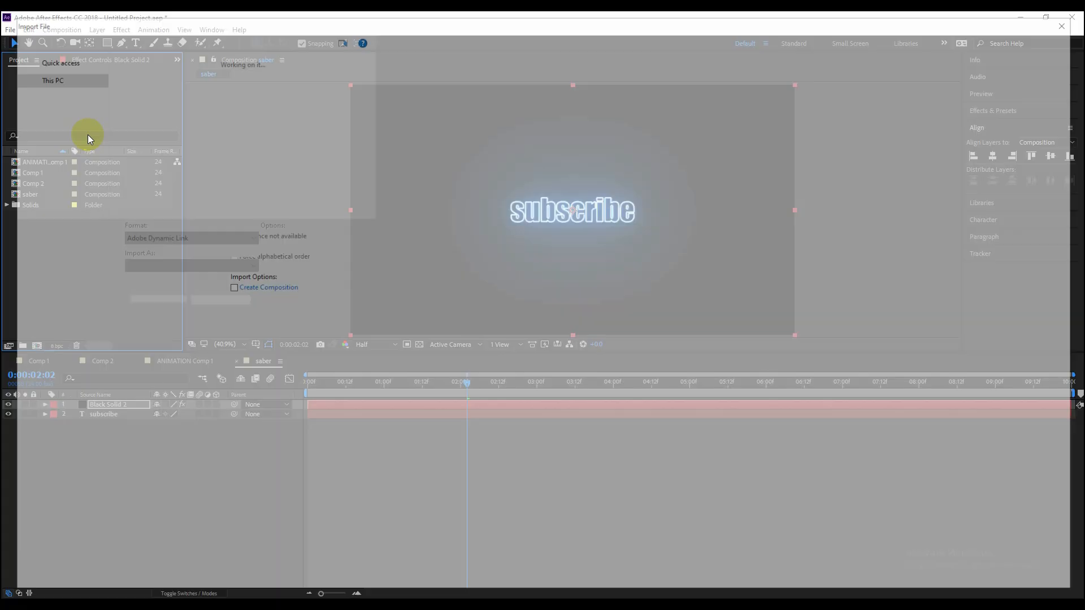
{"action": "double_click", "coordinate": [138, 117]}
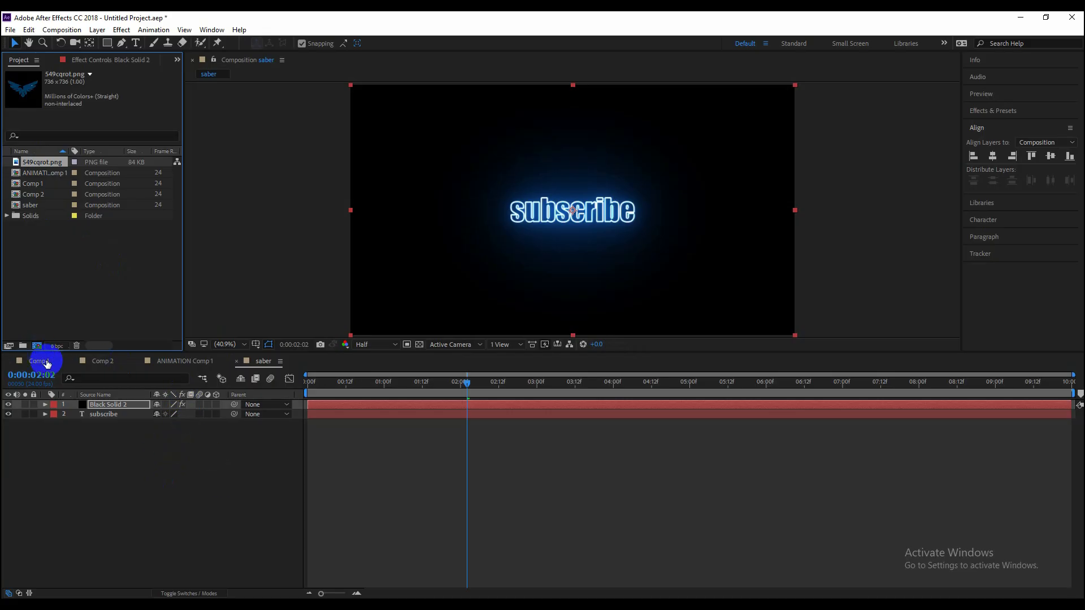
Create a new 1920 x 1082 composition and place the 549cqrot.png logo in it as a layer
{"action": "left_click", "coordinate": [37, 345]}
{"action": "left_click", "coordinate": [632, 442]}
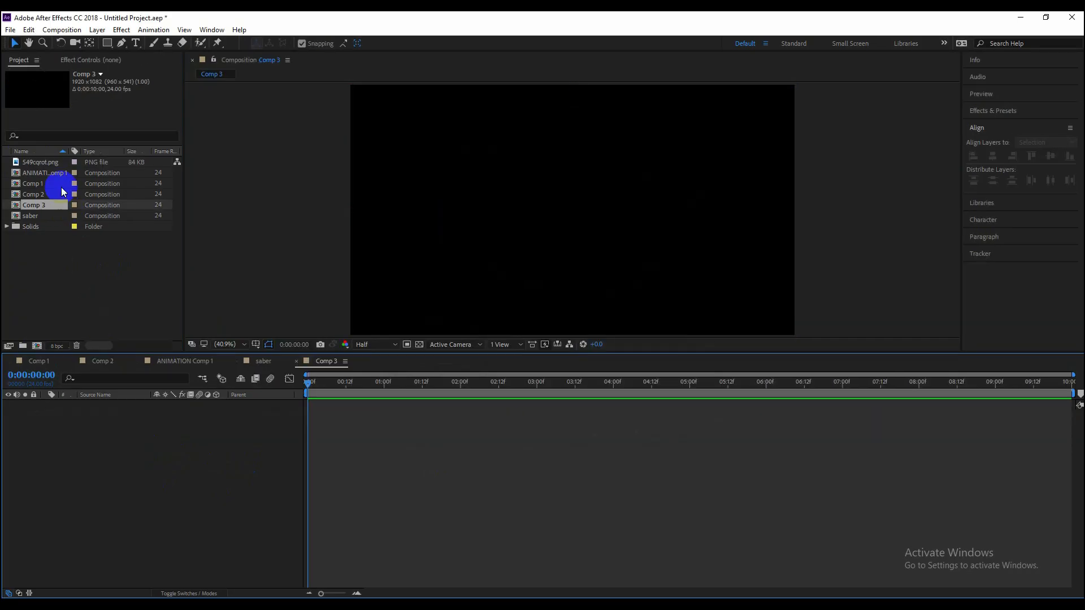
{"action": "left_click_drag", "start_coordinate": [35, 165], "coordinate": [113, 415]}
{"action": "left_click", "coordinate": [174, 466]}
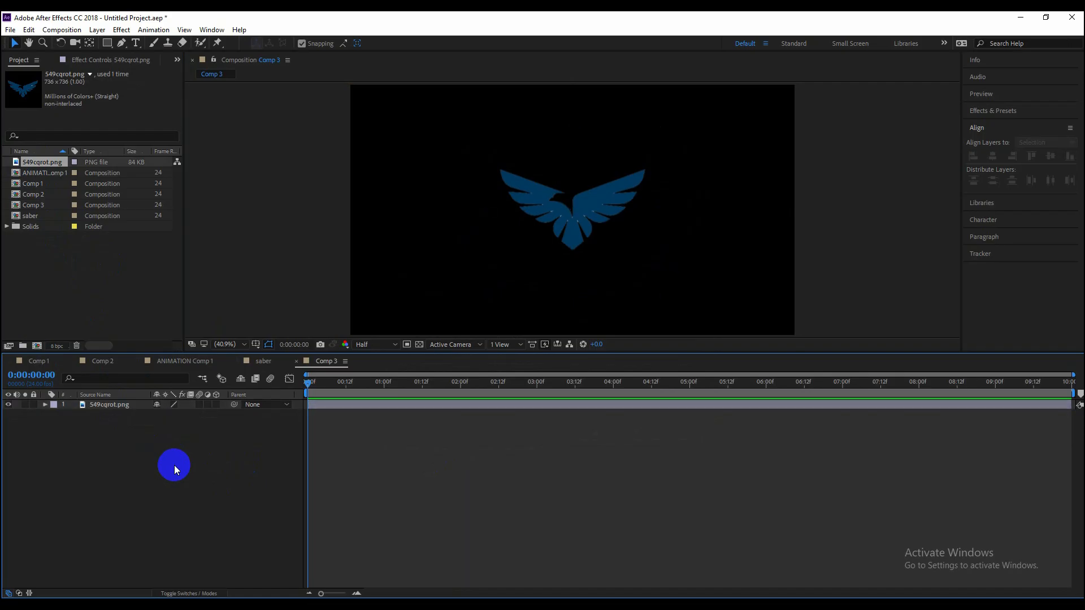
Pre-compose the logo layer as 549cqrot.png Comp 1, moving all attributes into the new composition
{"action": "left_click", "coordinate": [107, 405]}
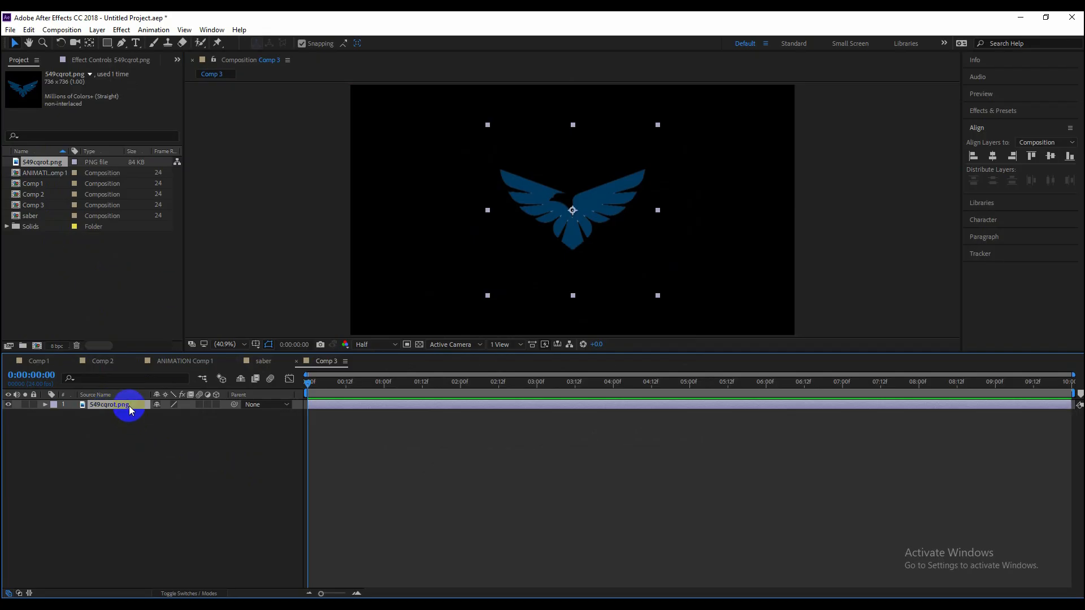
{"action": "left_click", "coordinate": [155, 30]}
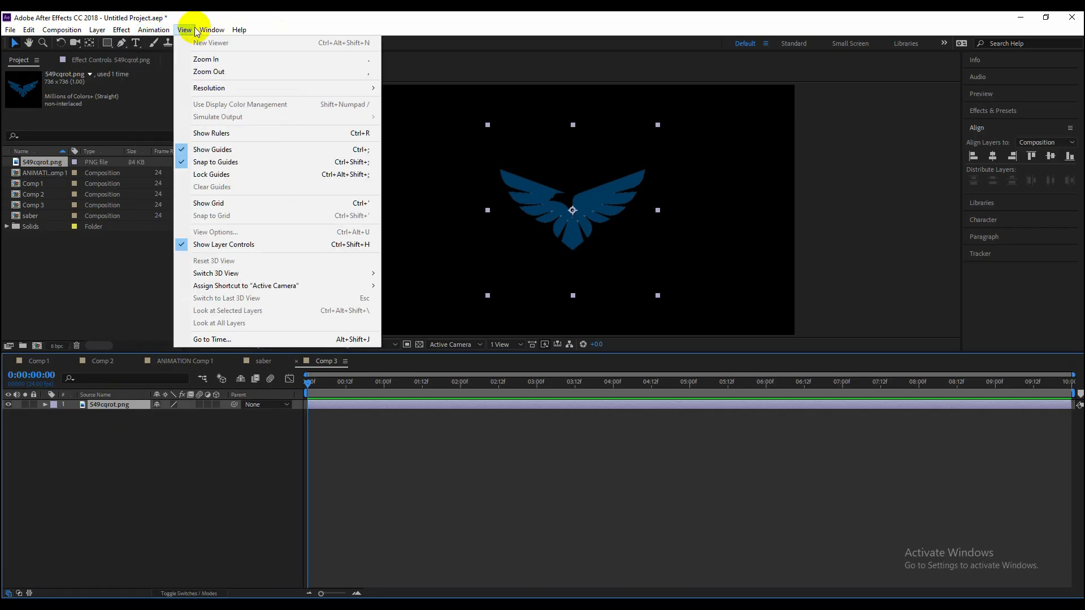
{"action": "left_click", "coordinate": [121, 421]}
{"action": "left_click", "coordinate": [117, 406]}
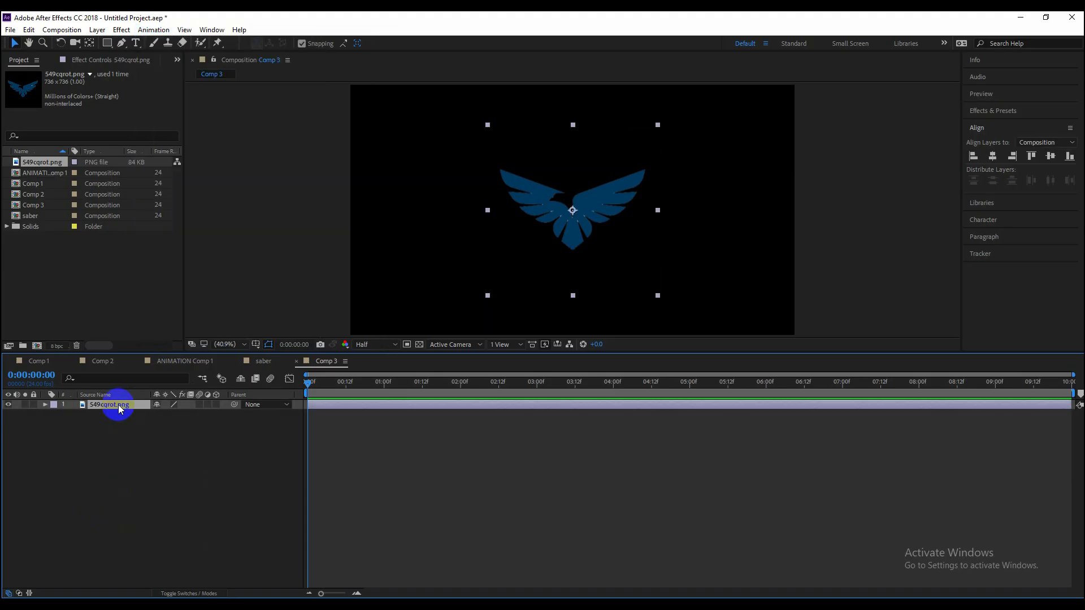
{"action": "left_click", "coordinate": [116, 412]}
{"action": "left_click", "coordinate": [112, 404]}
{"action": "right_click", "coordinate": [115, 406]}
{"action": "left_click", "coordinate": [186, 495]}
{"action": "left_click", "coordinate": [449, 317]}
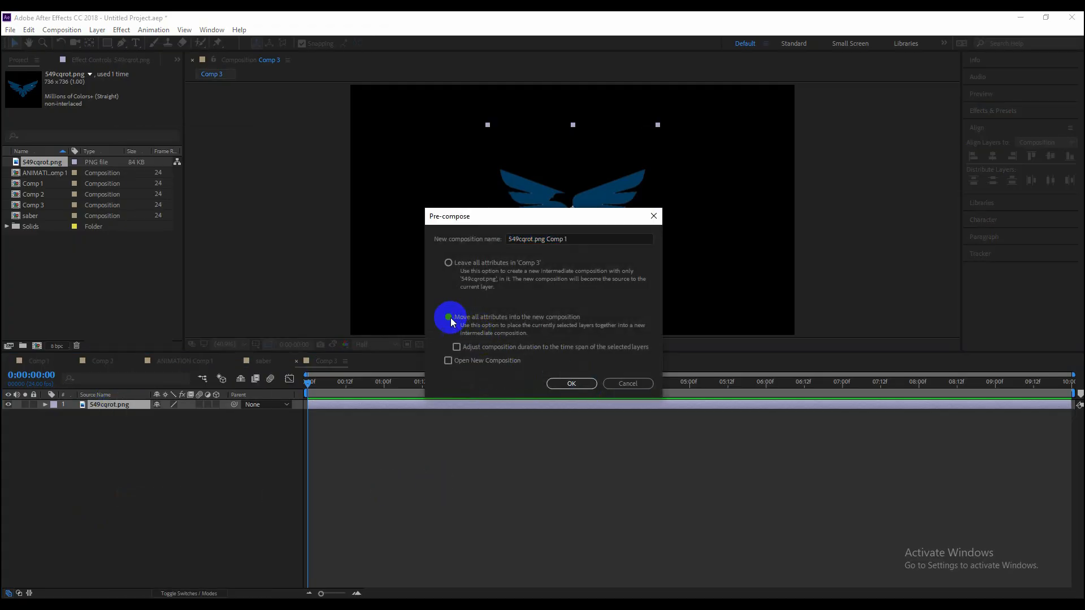
{"action": "left_click", "coordinate": [570, 384]}
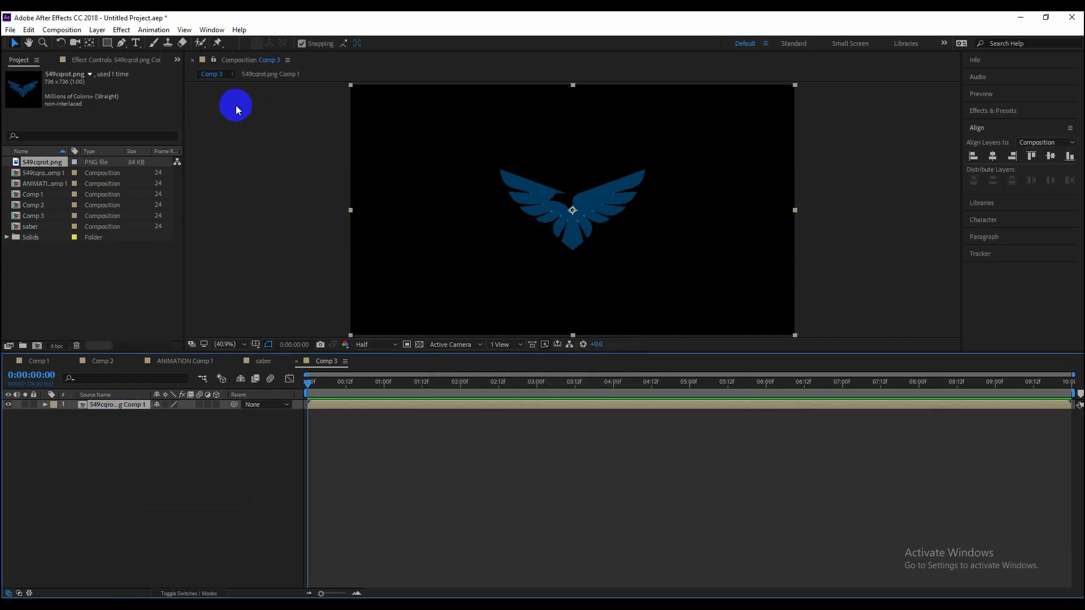
Auto-trace the pre-composed logo on the current frame using the Alpha channel to generate outline masks
{"action": "left_click", "coordinate": [97, 30]}
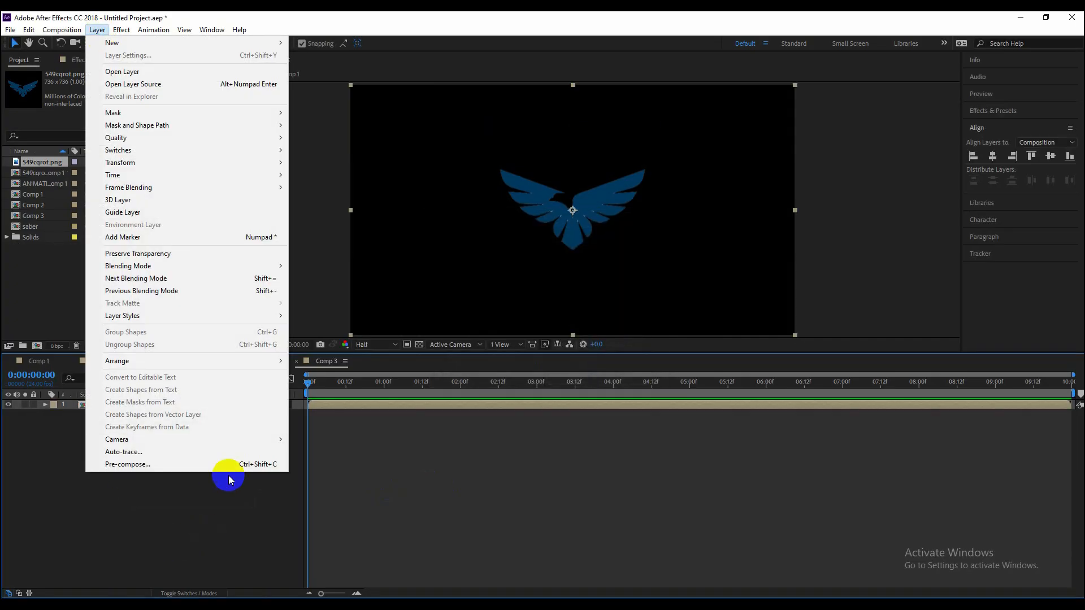
{"action": "left_click", "coordinate": [158, 452]}
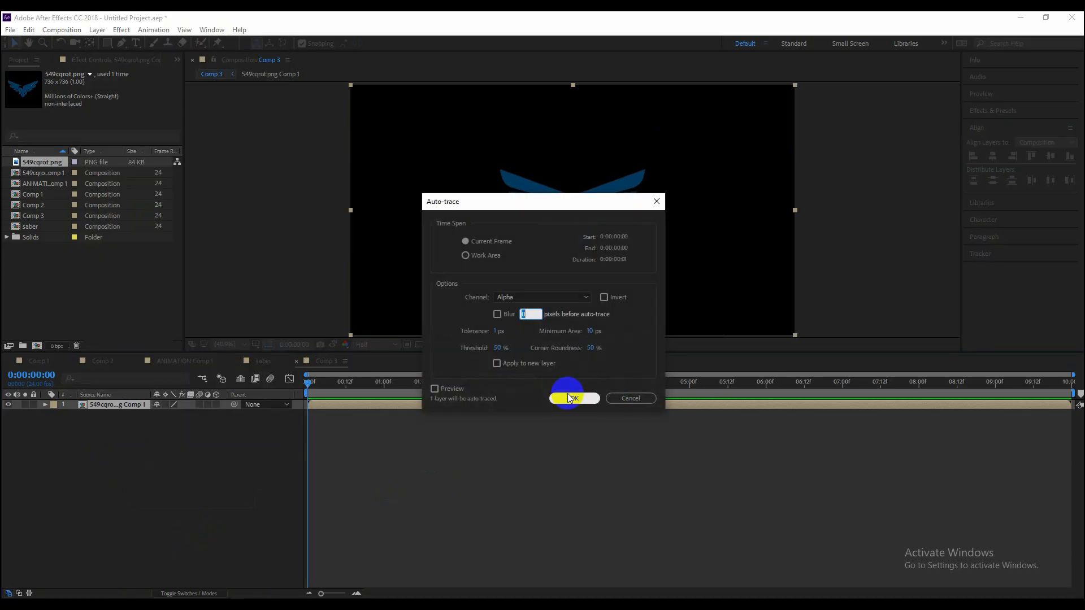
{"action": "left_click", "coordinate": [581, 399]}
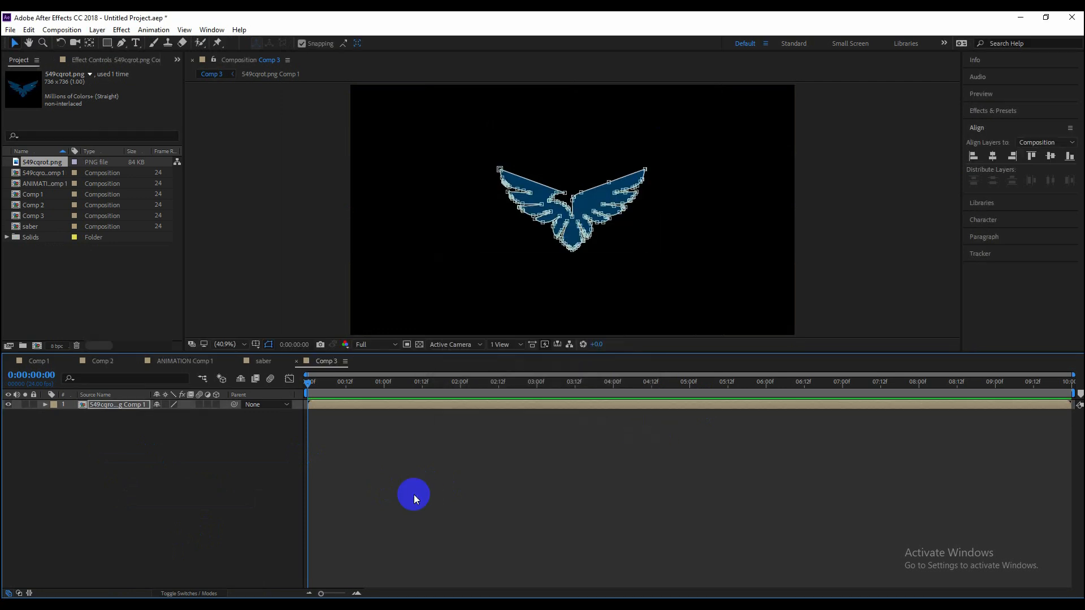
{"action": "left_click", "coordinate": [264, 473]}
{"action": "left_click", "coordinate": [113, 405]}
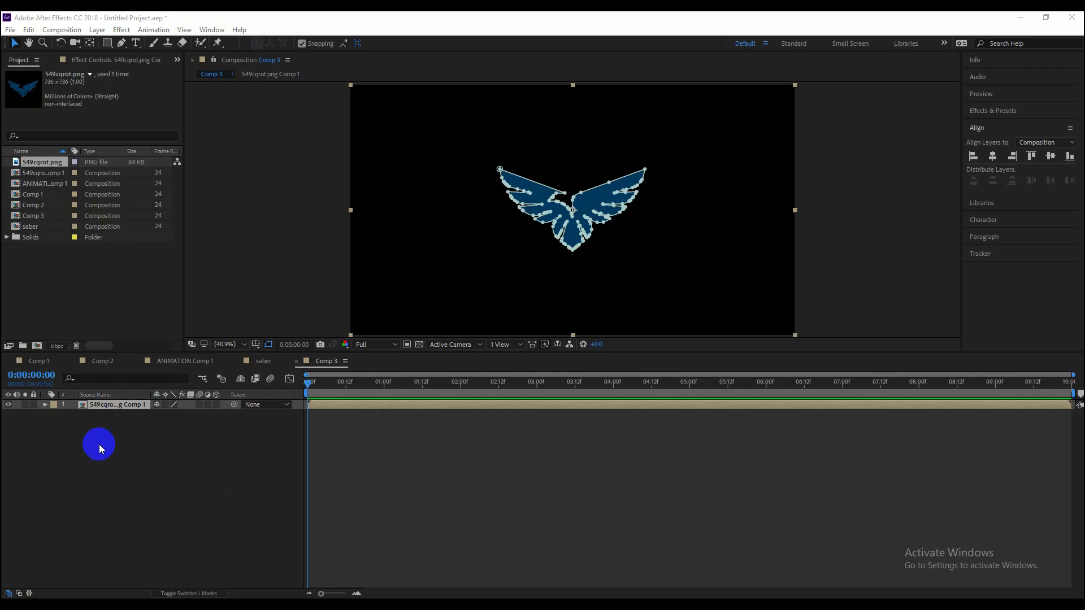
{"action": "left_click", "coordinate": [228, 435]}
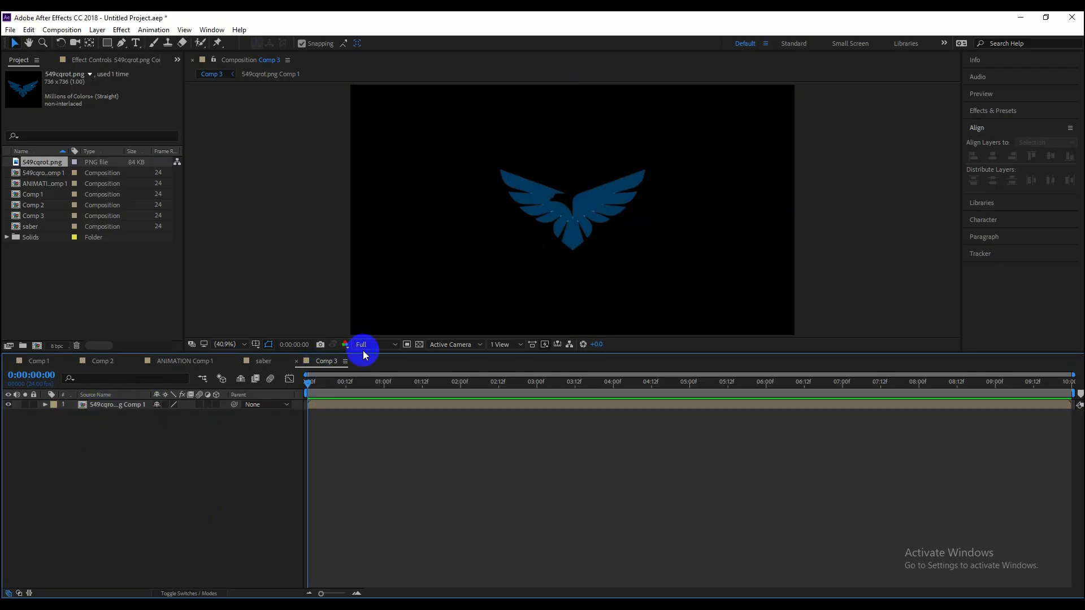
Add a 1920 x 1082 px black solid layer above the traced logo layer
{"action": "left_click", "coordinate": [122, 404]}
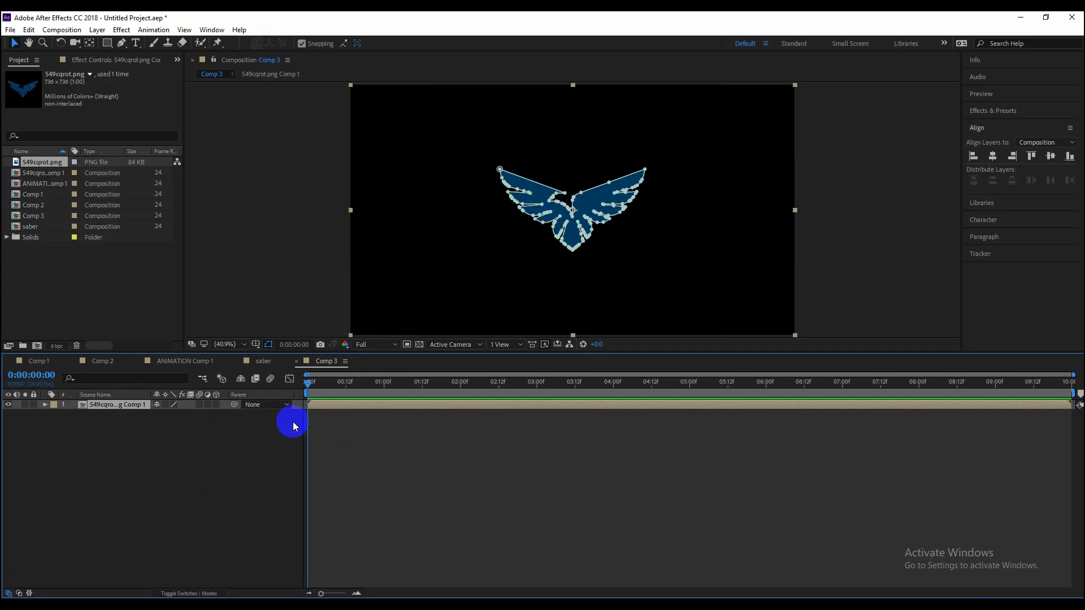
{"action": "right_click", "coordinate": [226, 461]}
{"action": "mouse_move", "coordinate": [306, 474]}
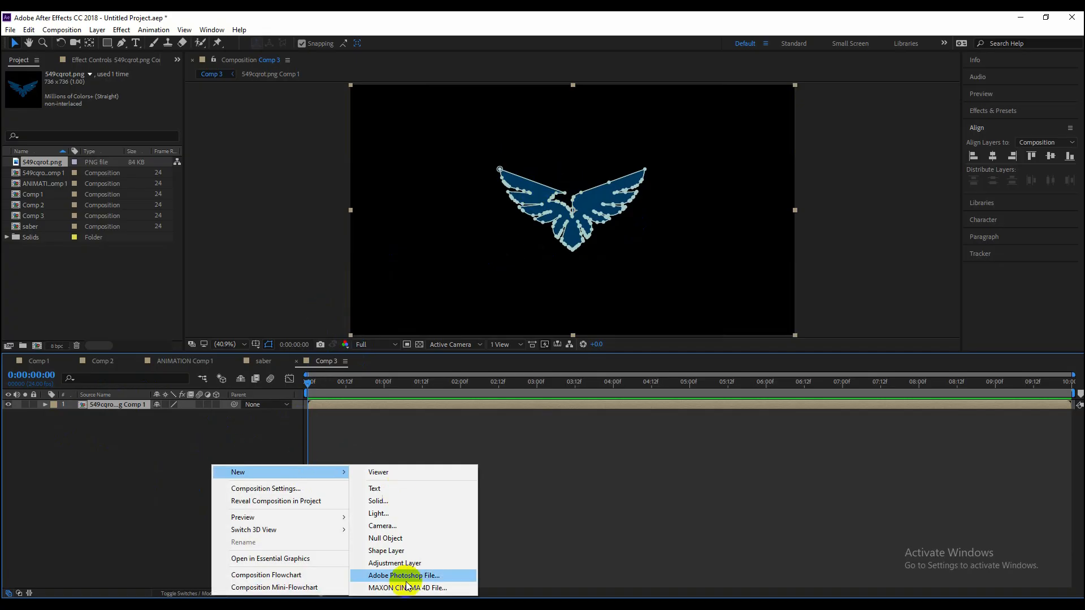
{"action": "left_click", "coordinate": [418, 500]}
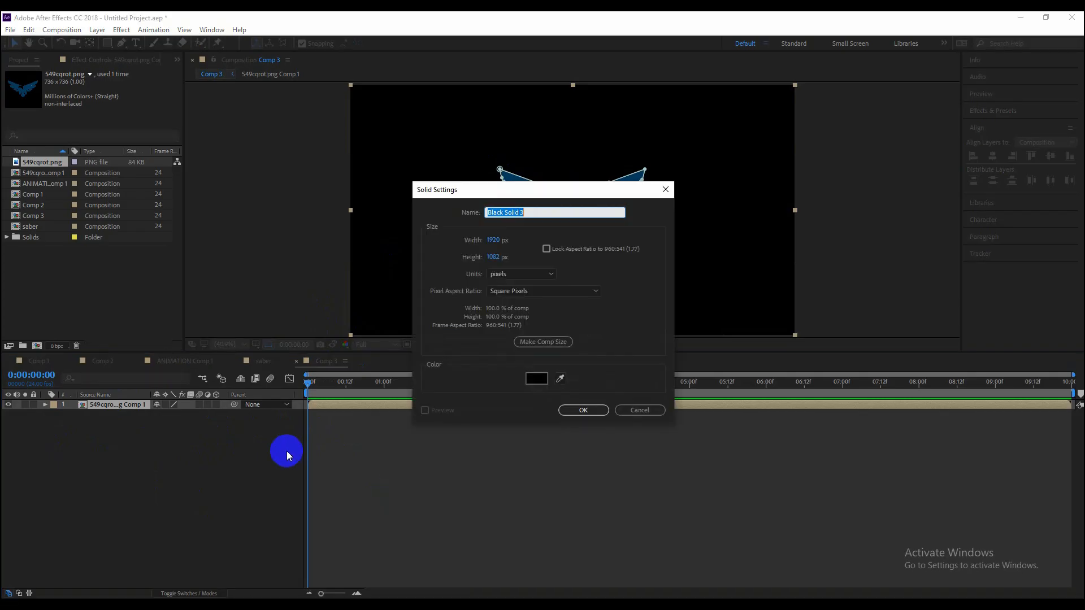
{"action": "left_click", "coordinate": [586, 410]}
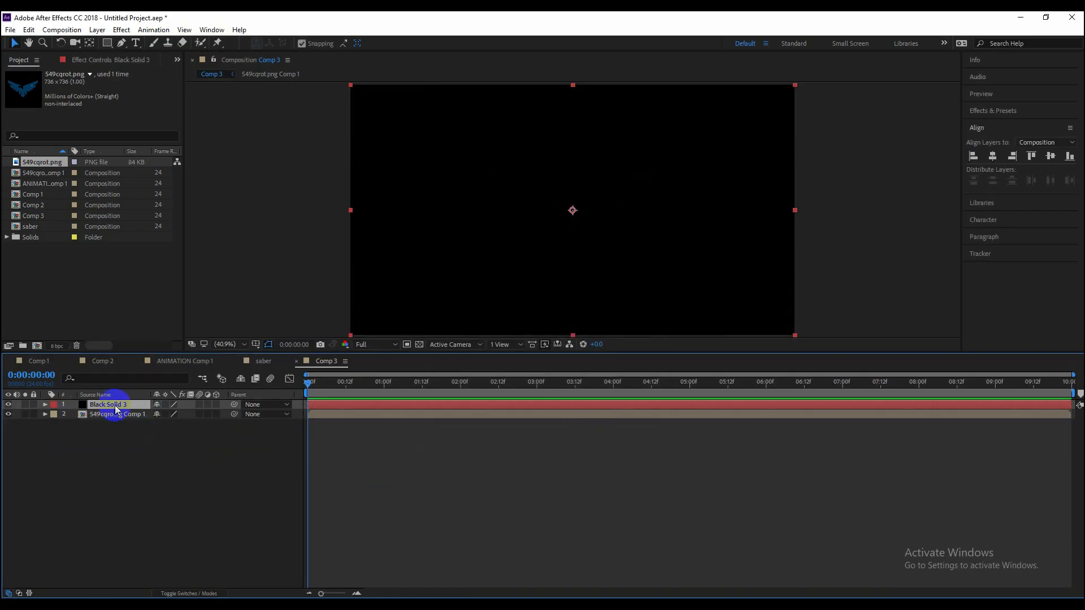
Apply the Saber effect to the black solid layer
{"action": "key", "text": "ctrl+space"}
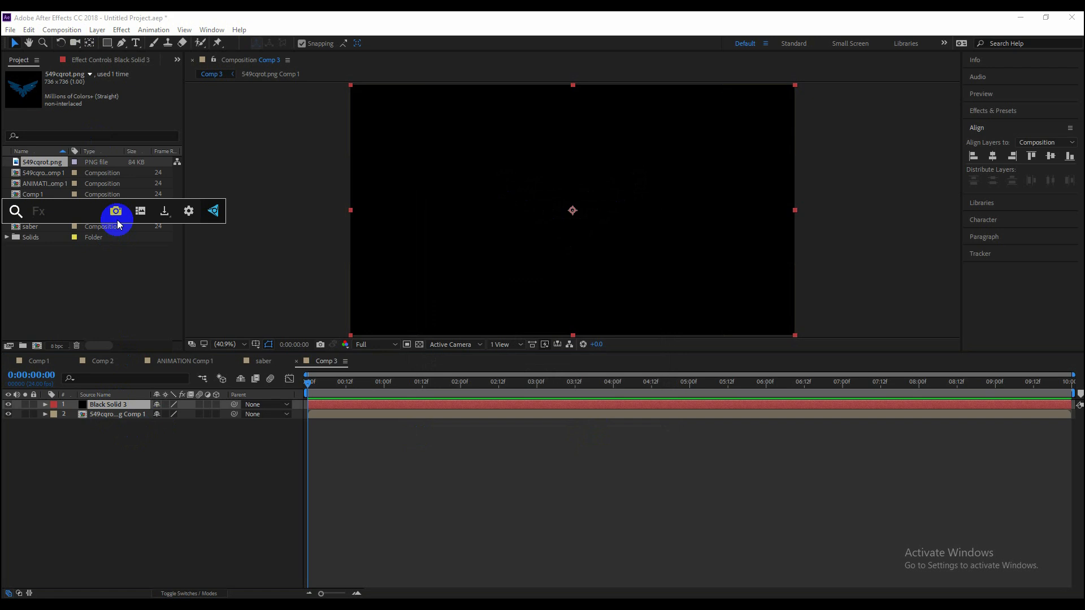
{"action": "type", "text": "se"}
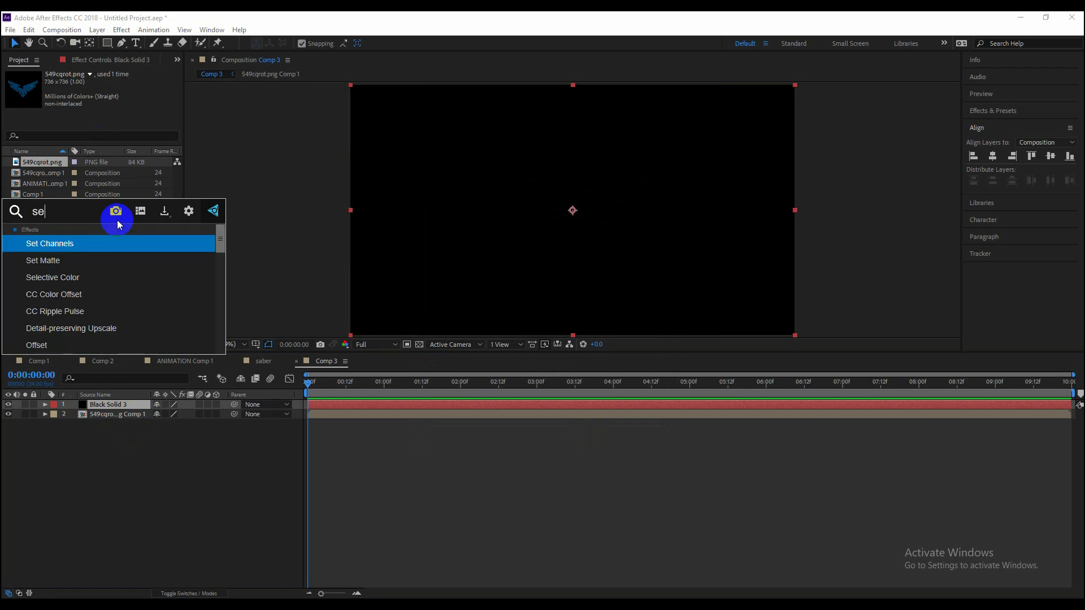
{"action": "type", "text": "v"}
{"action": "key", "text": "BackSpace"}
{"action": "key", "text": "BackSpace"}
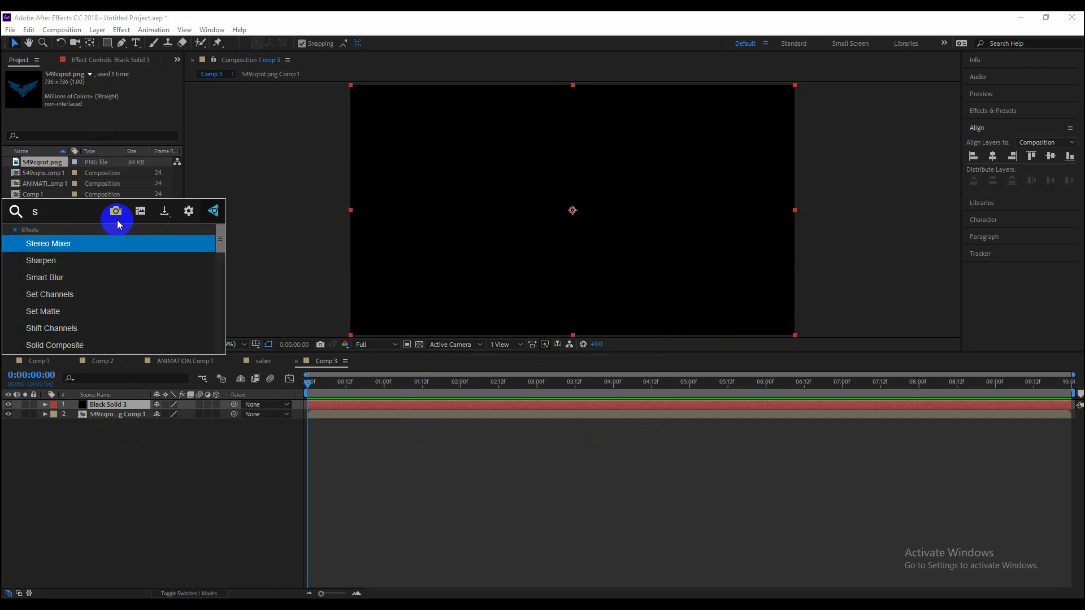
{"action": "type", "text": "ab"}
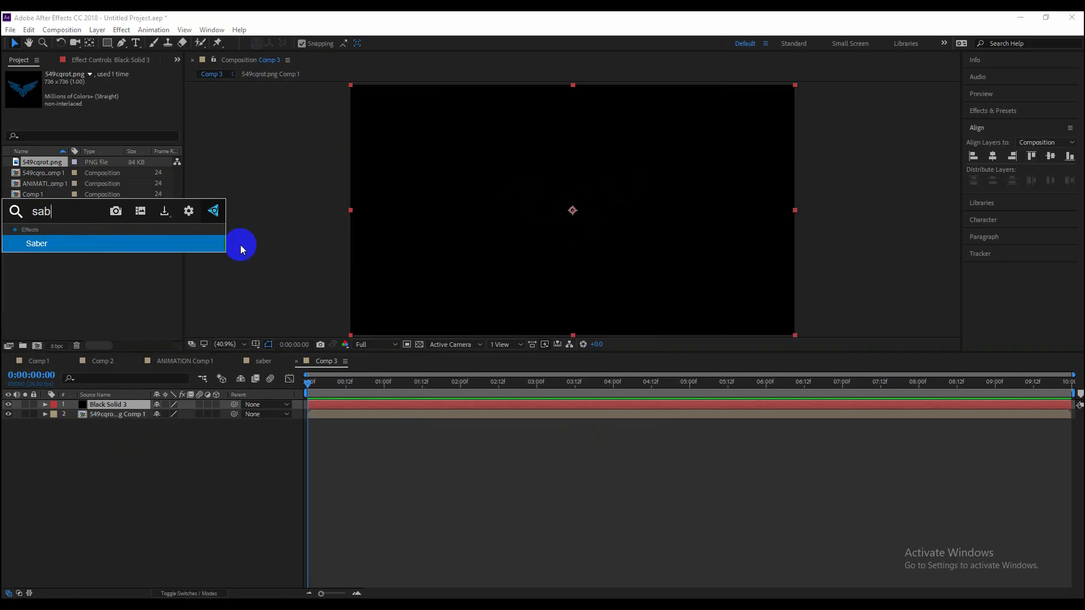
{"action": "left_click", "coordinate": [48, 244]}
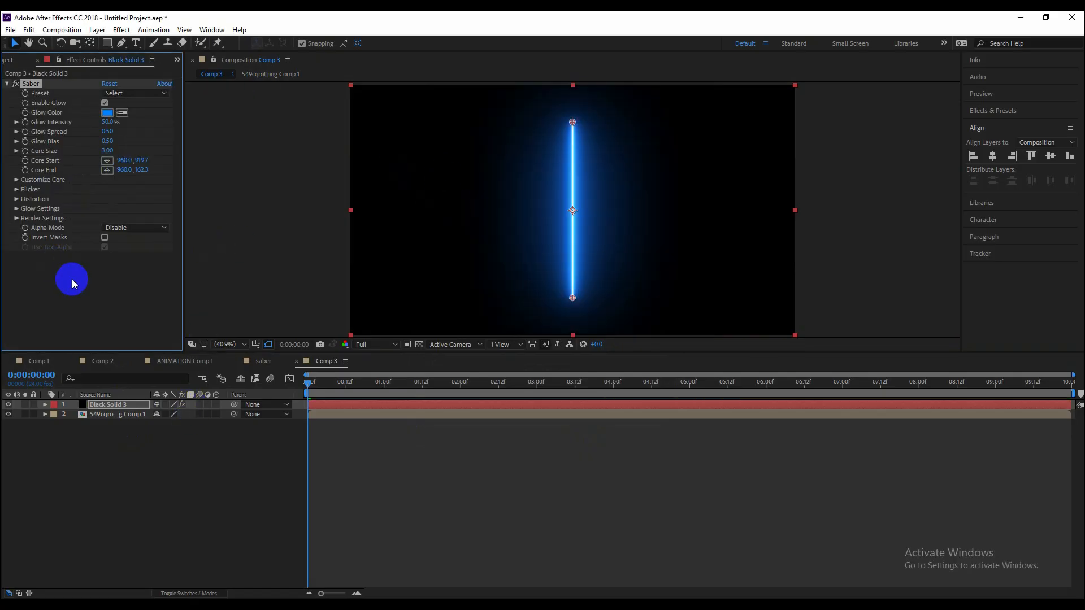
Try Layer Masks as the Saber core type on the black solid, and delete the solid layer
{"action": "left_click", "coordinate": [16, 179]}
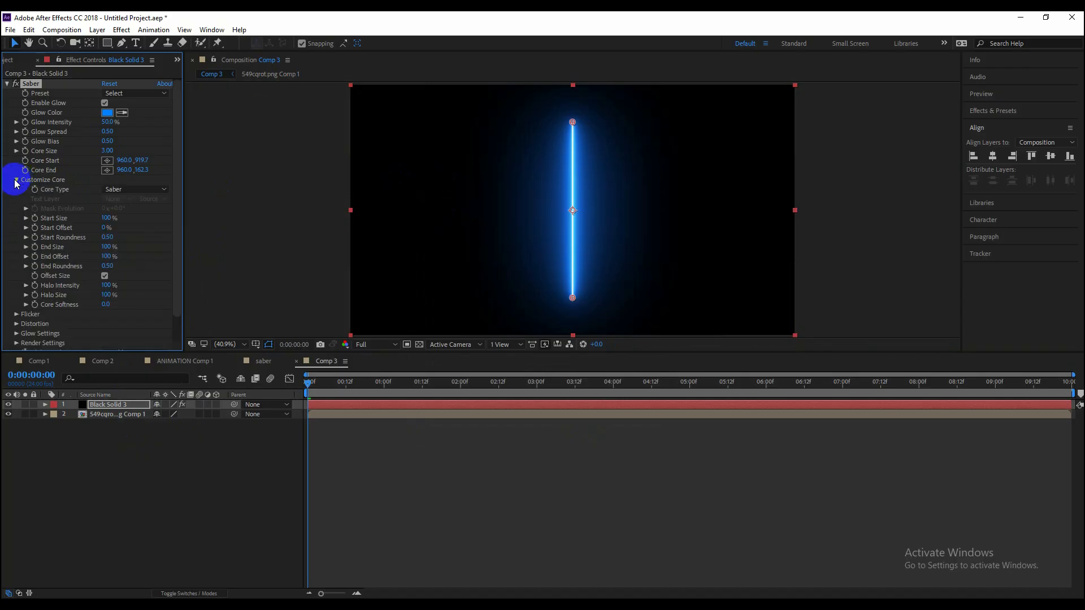
{"action": "left_click", "coordinate": [127, 193]}
{"action": "left_click", "coordinate": [139, 209]}
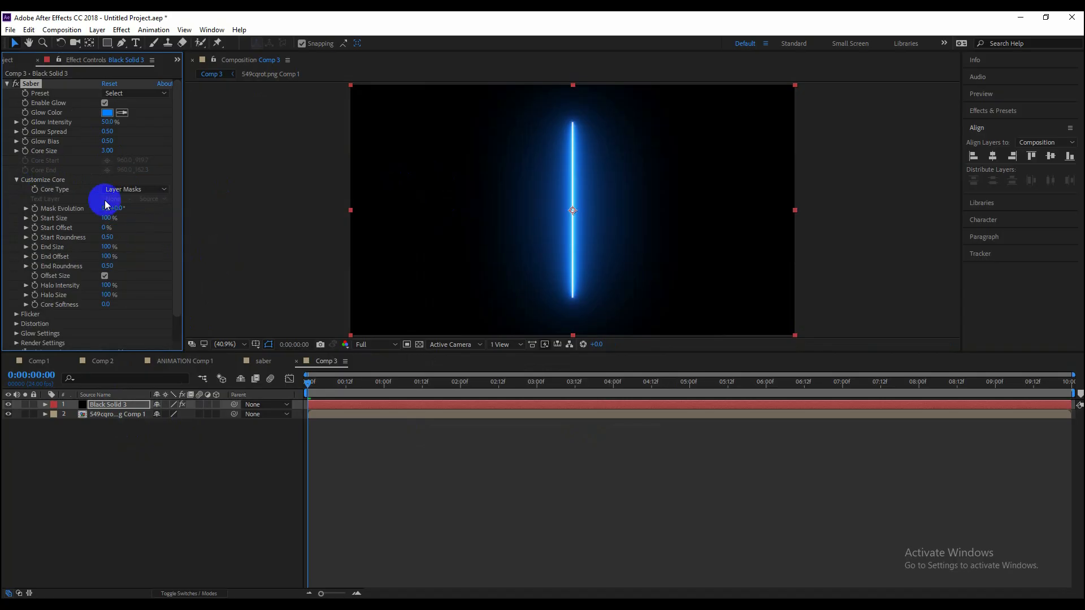
{"action": "left_click", "coordinate": [113, 416]}
{"action": "left_click", "coordinate": [119, 438]}
{"action": "left_click", "coordinate": [119, 404]}
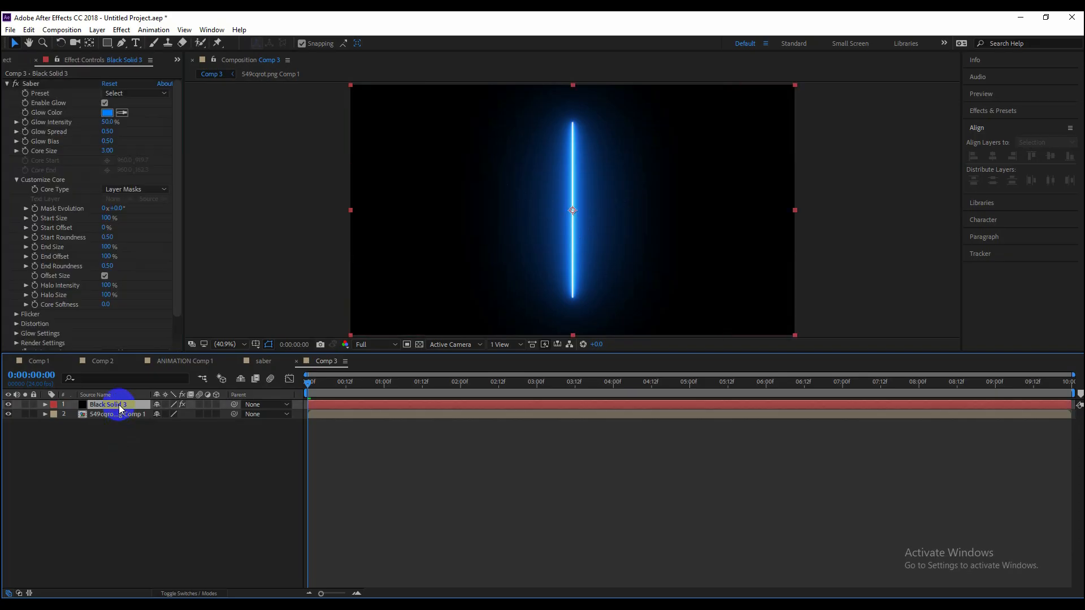
{"action": "key", "text": "Delete"}
Apply the Saber effect directly to the pre-composed, auto-traced logo layer
{"action": "left_click", "coordinate": [120, 405]}
{"action": "key", "text": "ctrl+space"}
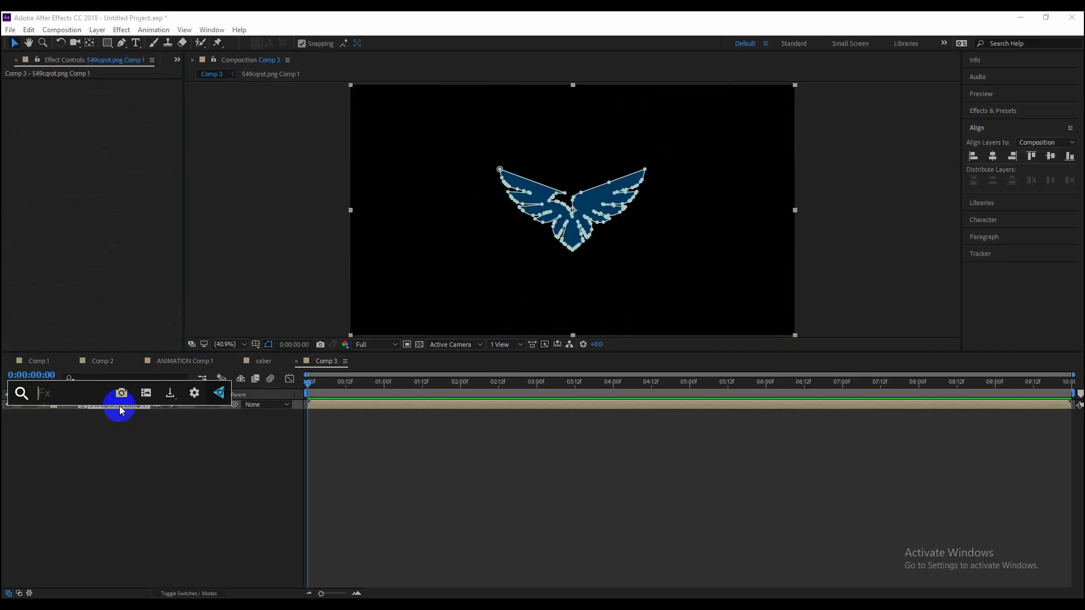
{"action": "type", "text": "se"}
{"action": "key", "text": "BackSpace"}
{"action": "type", "text": "ab"}
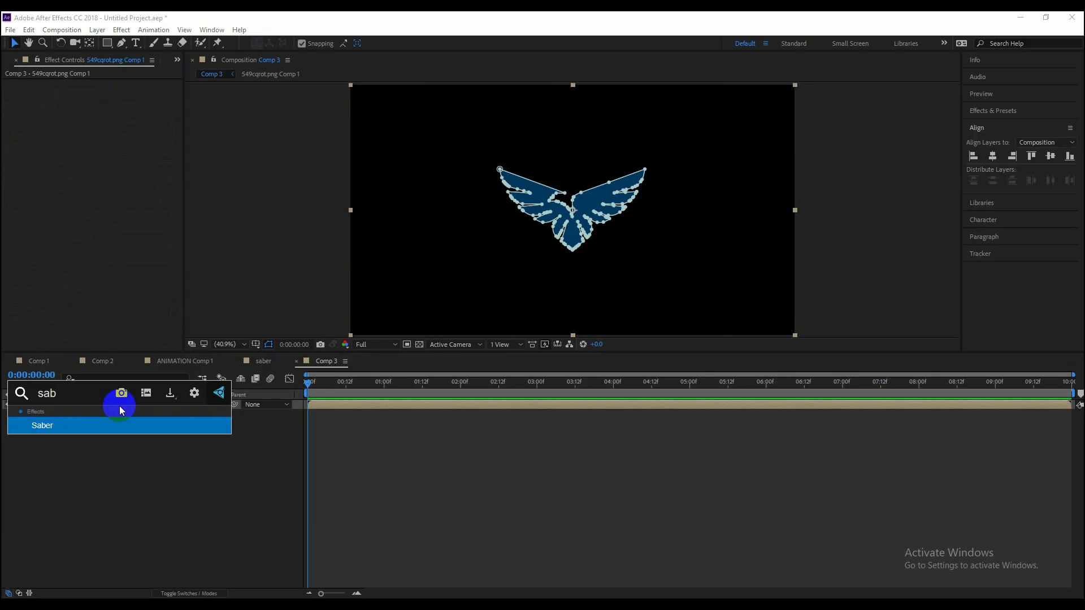
{"action": "left_click", "coordinate": [39, 428]}
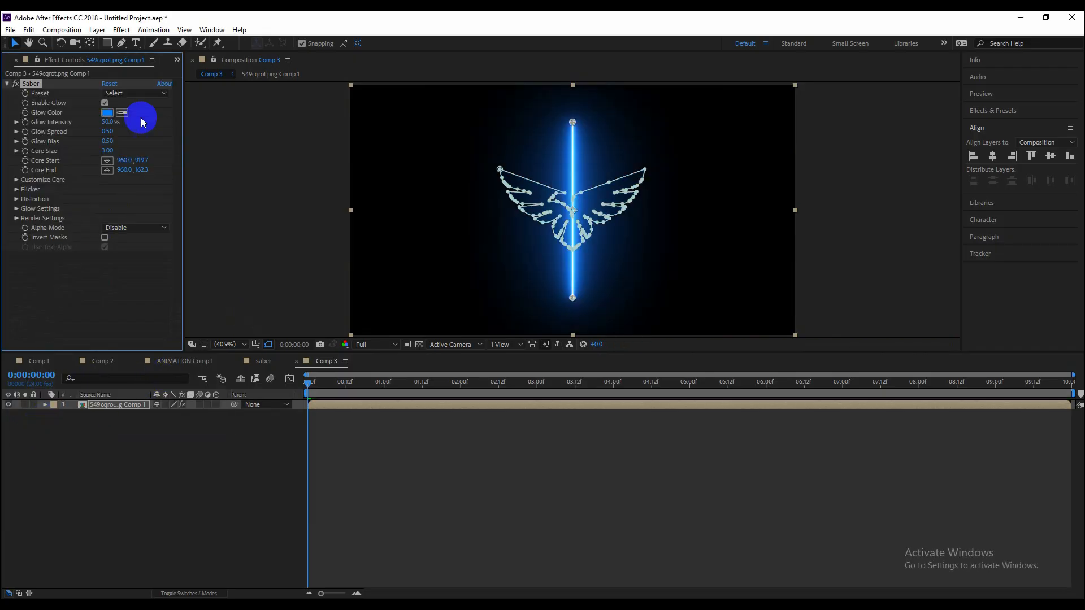
Set the logo's Saber Core Type to Layer Masks and its Glow Intensity to 19%
{"action": "left_click", "coordinate": [17, 179]}
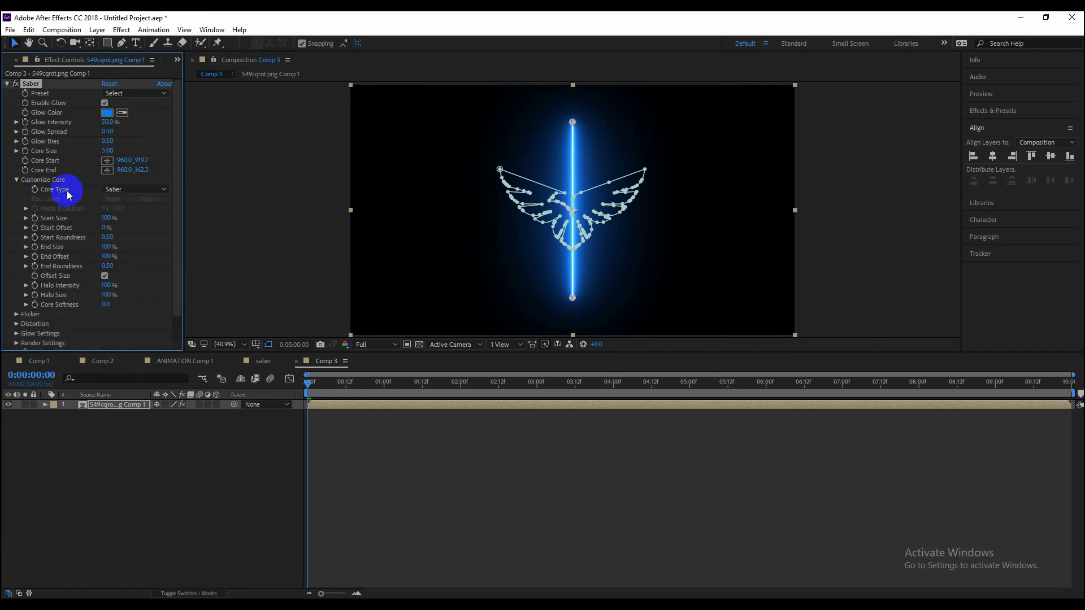
{"action": "left_click", "coordinate": [136, 190]}
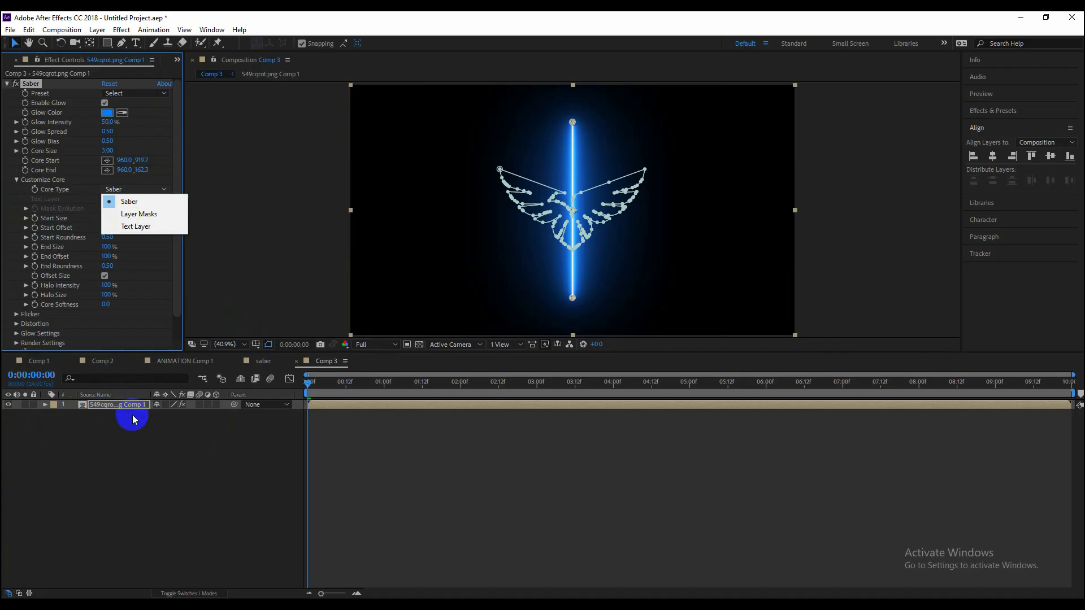
{"action": "left_click", "coordinate": [152, 215]}
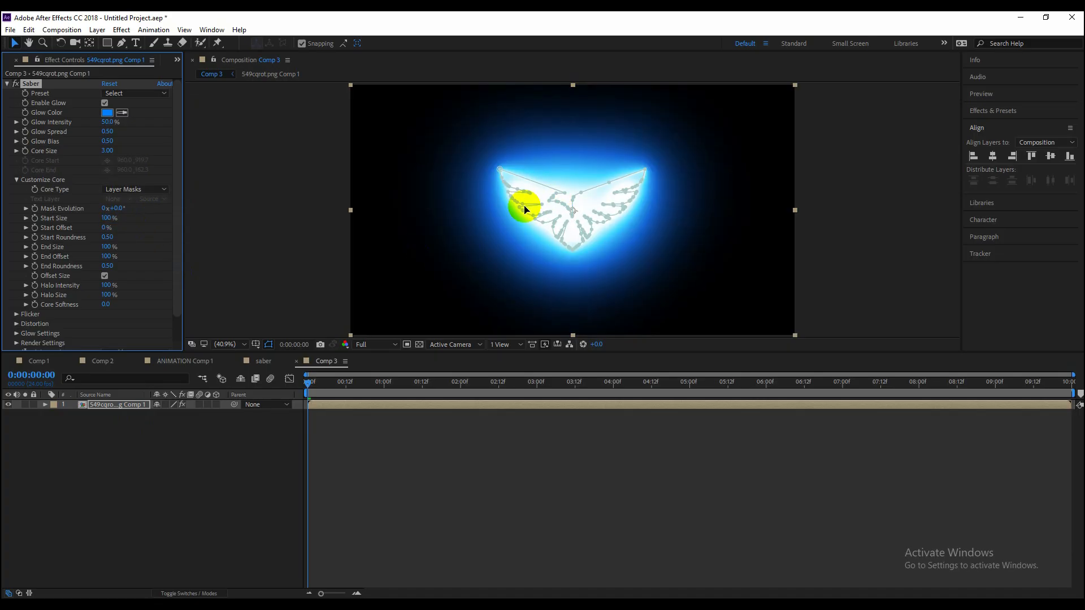
{"action": "left_click_drag", "start_coordinate": [109, 126], "coordinate": [91, 123]}
{"action": "left_click", "coordinate": [172, 458]}
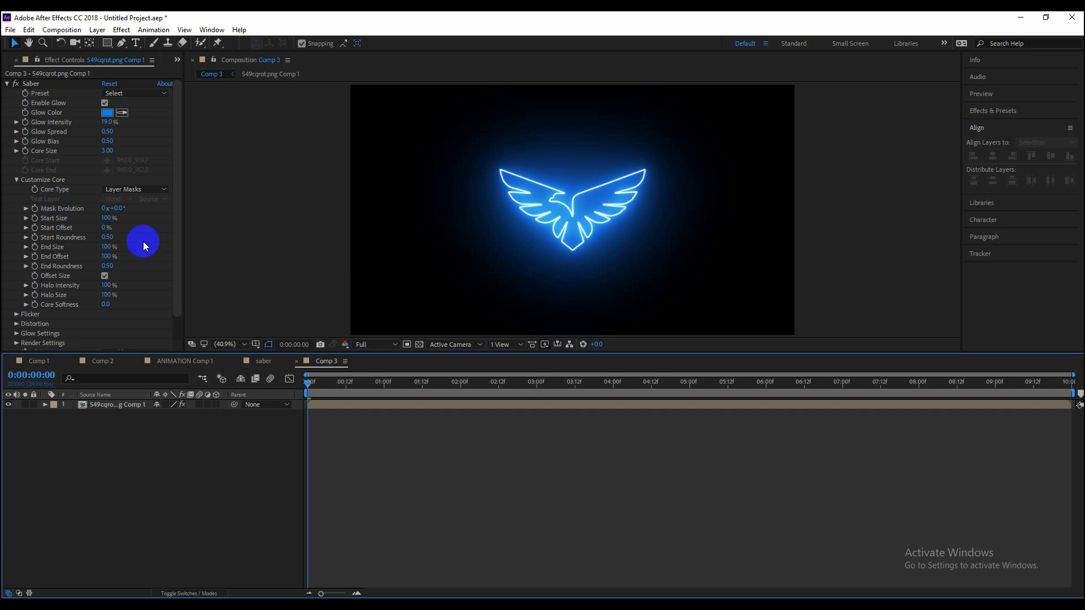
{"action": "left_click_drag", "start_coordinate": [175, 198], "coordinate": [174, 253]}
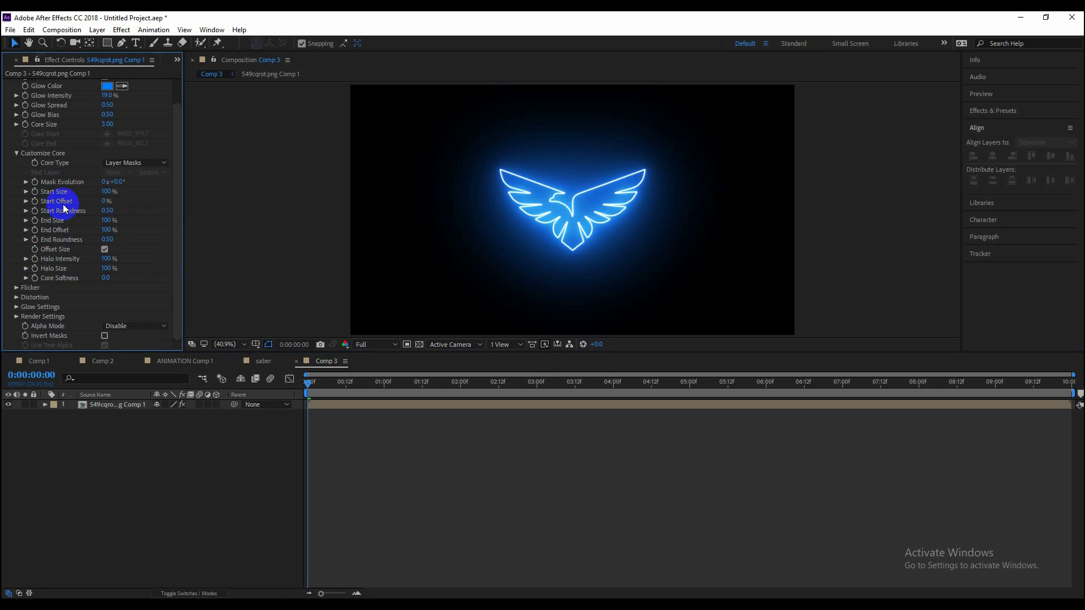
Set the logo's Saber Start Size to 56%
{"action": "mouse_move", "coordinate": [109, 192]}
{"action": "left_mouse_down"}
{"action": "mouse_move", "coordinate": [32, 194]}
{"action": "mouse_move", "coordinate": [120, 202]}
{"action": "mouse_move", "coordinate": [30, 193]}
{"action": "mouse_move", "coordinate": [121, 191]}
{"action": "mouse_move", "coordinate": [99, 193]}
{"action": "mouse_move", "coordinate": [107, 186]}
{"action": "left_mouse_up"}
{"action": "left_click", "coordinate": [185, 471]}
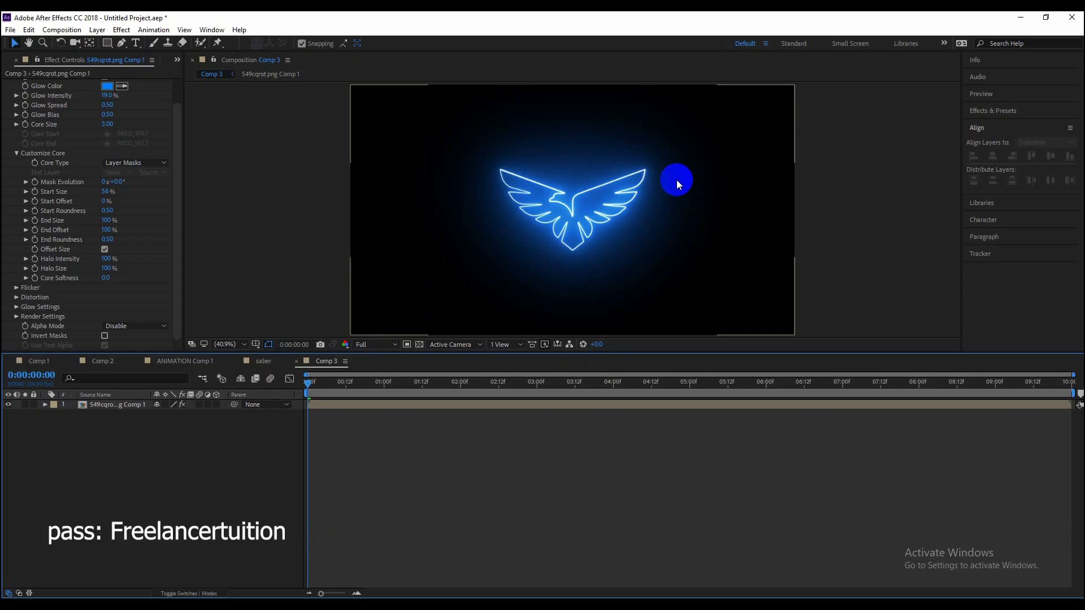
Apply the Energy preset to the logo's Saber effect and set its Glow Intensity to 40%
{"action": "left_click_drag", "start_coordinate": [174, 123], "coordinate": [182, 49]}
{"action": "left_click", "coordinate": [133, 91]}
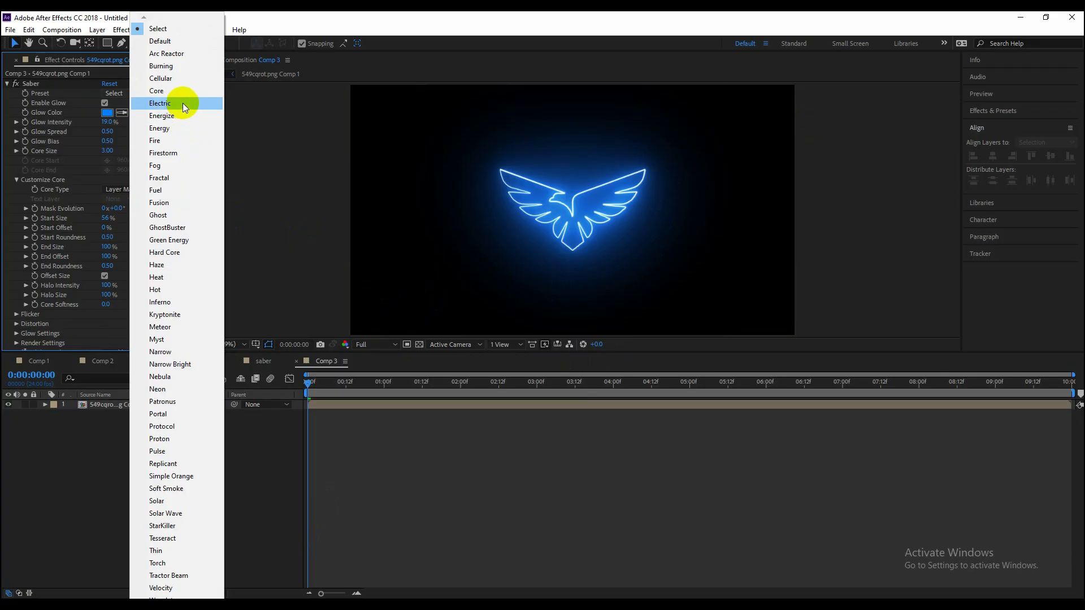
{"action": "left_click", "coordinate": [182, 128]}
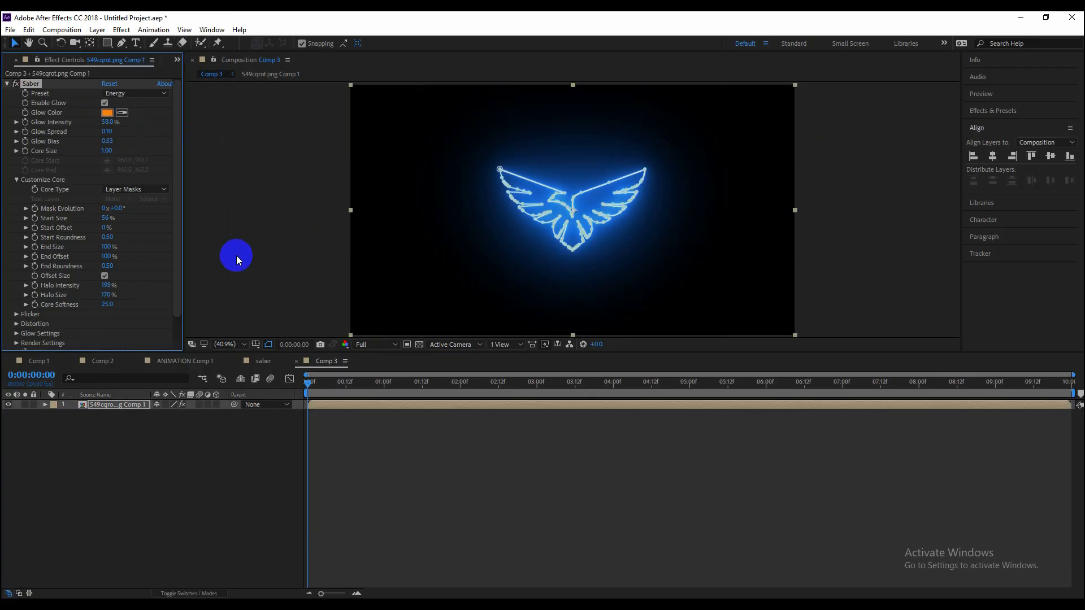
{"action": "left_click", "coordinate": [202, 469]}
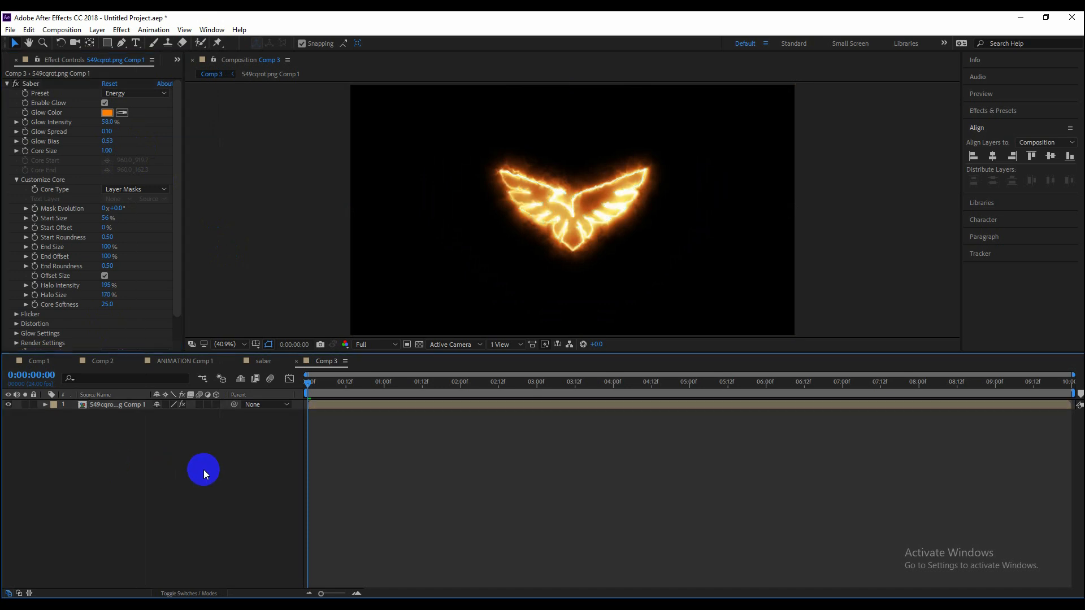
{"action": "left_click", "coordinate": [107, 122]}
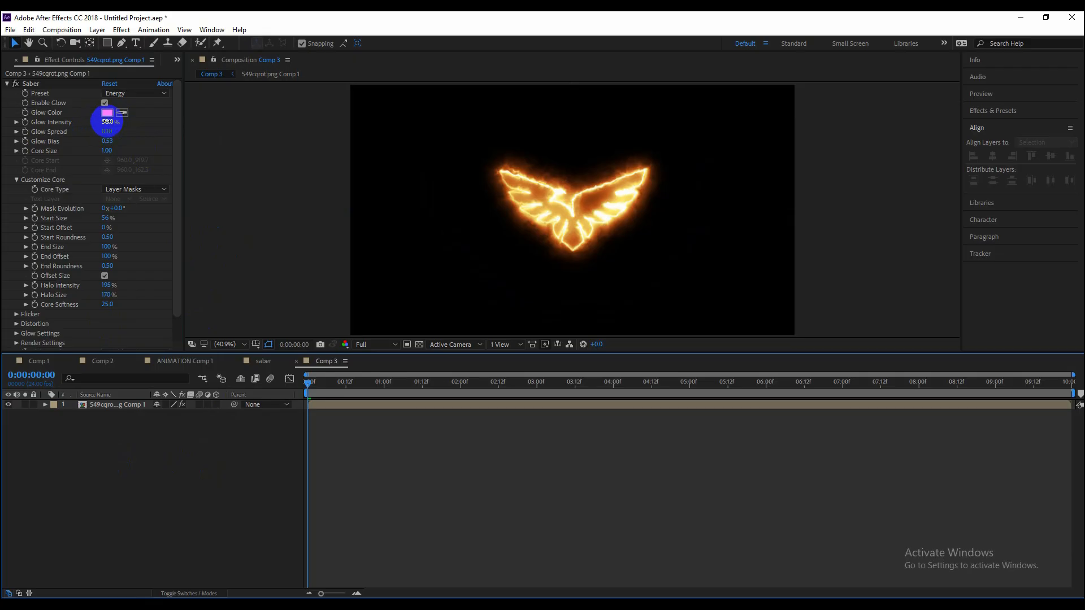
{"action": "type", "text": "40"}
{"action": "key", "text": "Return"}
{"action": "left_click", "coordinate": [227, 434]}
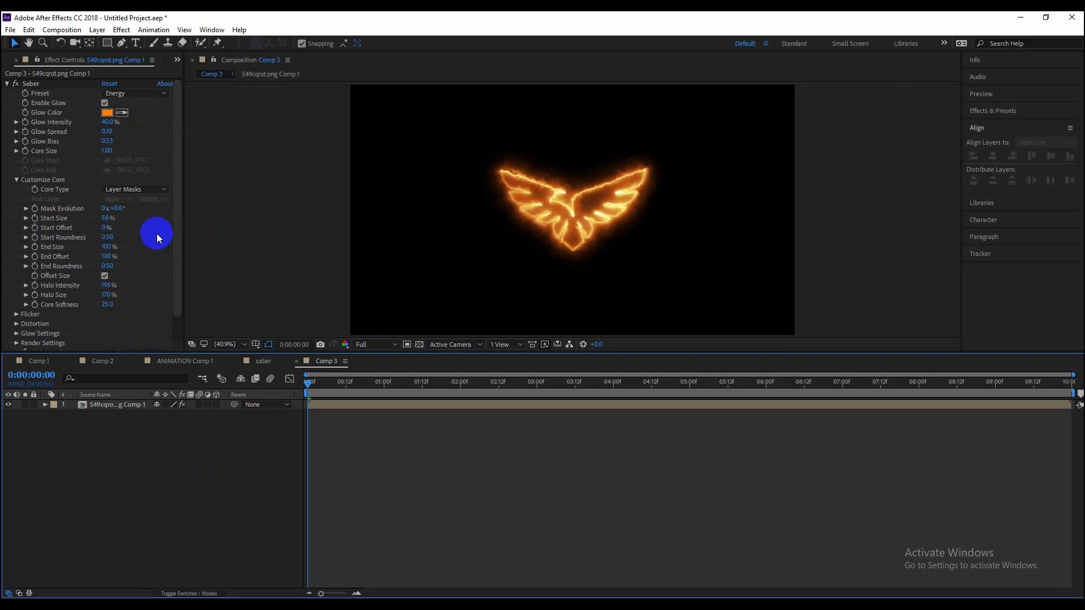
Preview the logo animation in Comp 3 and lower the composition's preview resolution to Half
{"action": "key", "text": "space"}
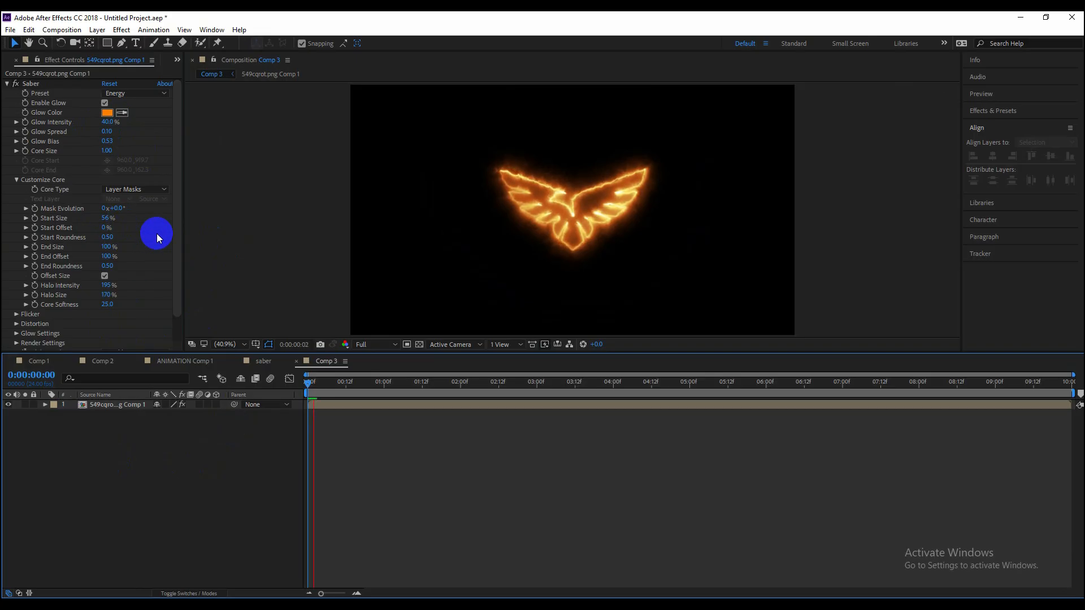
{"action": "left_click", "coordinate": [393, 344]}
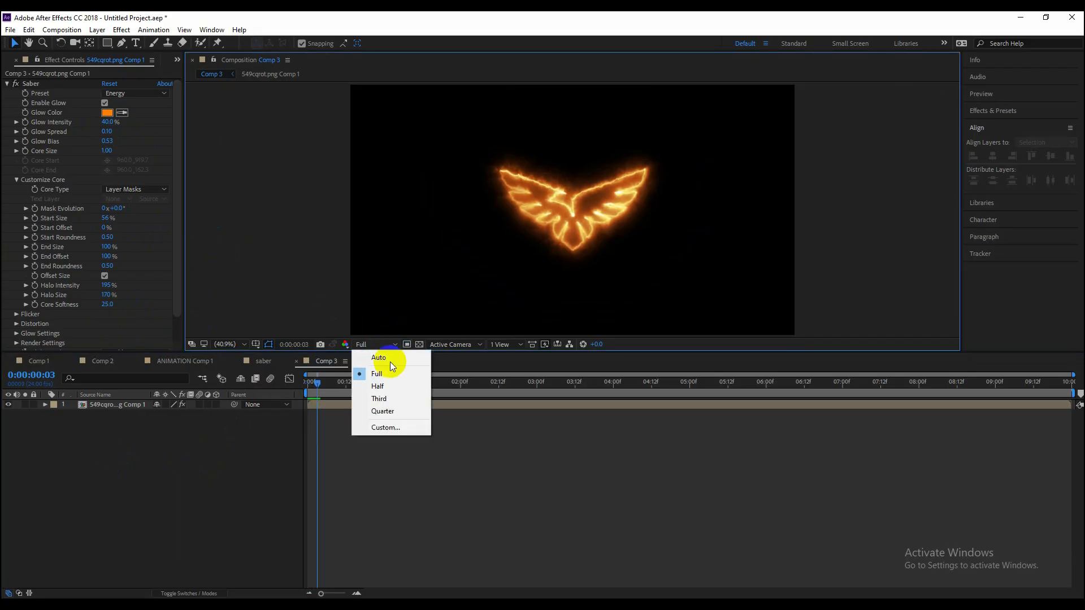
{"action": "left_click", "coordinate": [395, 386]}
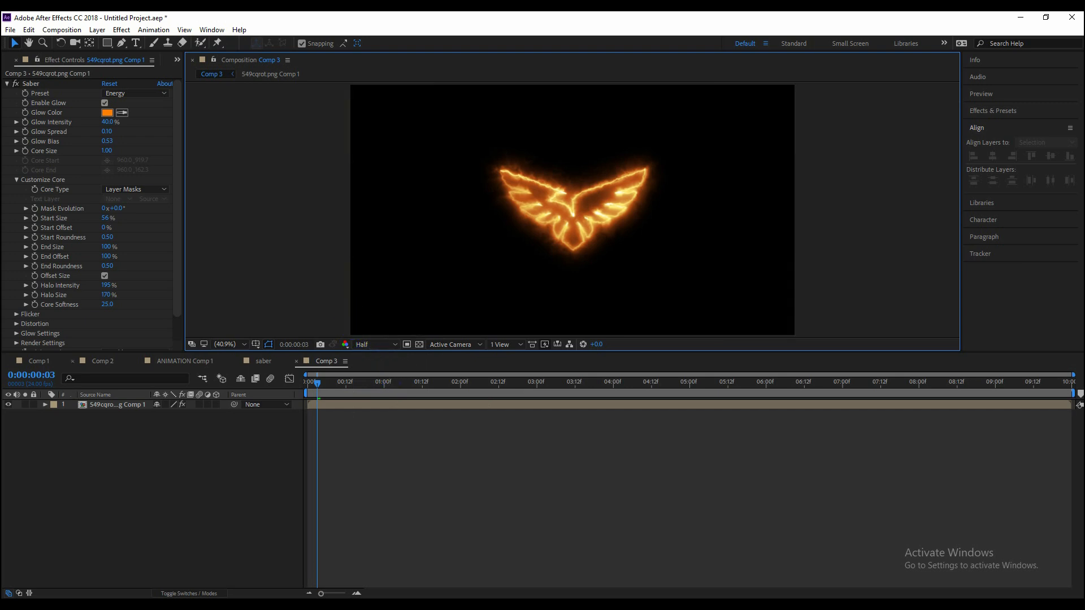
Review the Comp 1, Comp 2, ANIMATION Comp 1 and saber compositions by scrubbing their timelines, and return to Comp 3
{"action": "left_click", "coordinate": [39, 361]}
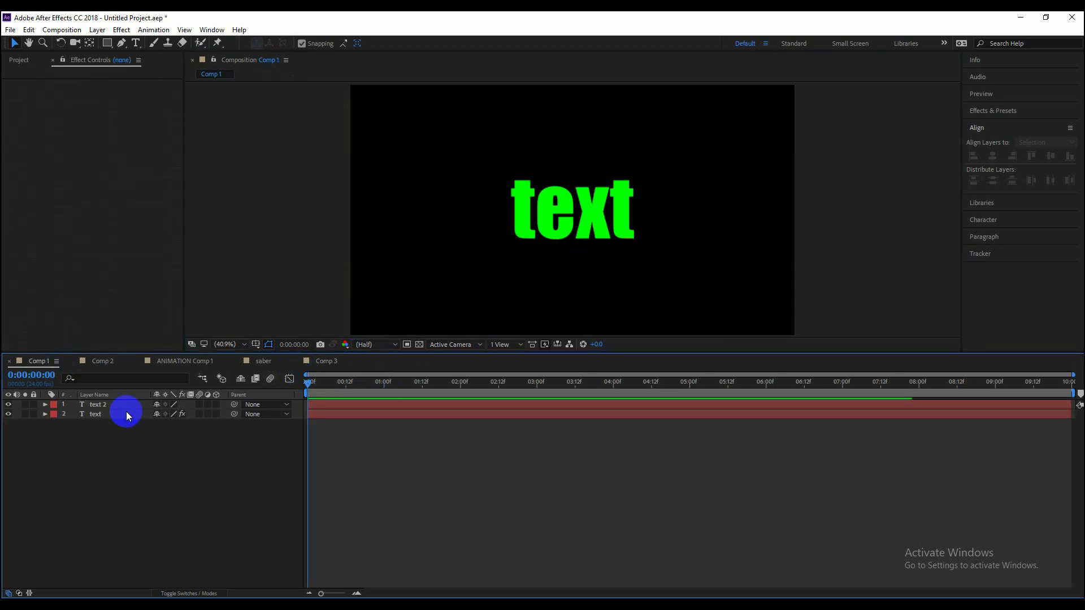
{"action": "mouse_move", "coordinate": [312, 384]}
{"action": "left_mouse_down"}
{"action": "mouse_move", "coordinate": [345, 383]}
{"action": "mouse_move", "coordinate": [330, 383]}
{"action": "left_mouse_up"}
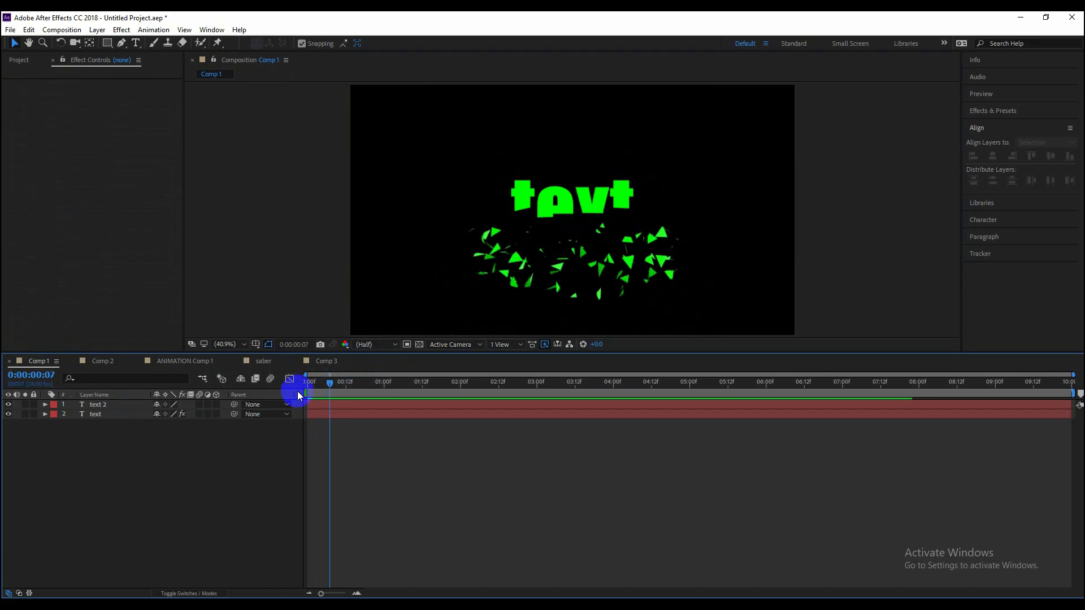
{"action": "left_click", "coordinate": [116, 375]}
{"action": "left_click", "coordinate": [108, 365]}
{"action": "left_click_drag", "start_coordinate": [448, 382], "coordinate": [413, 383]}
{"action": "left_click", "coordinate": [207, 406]}
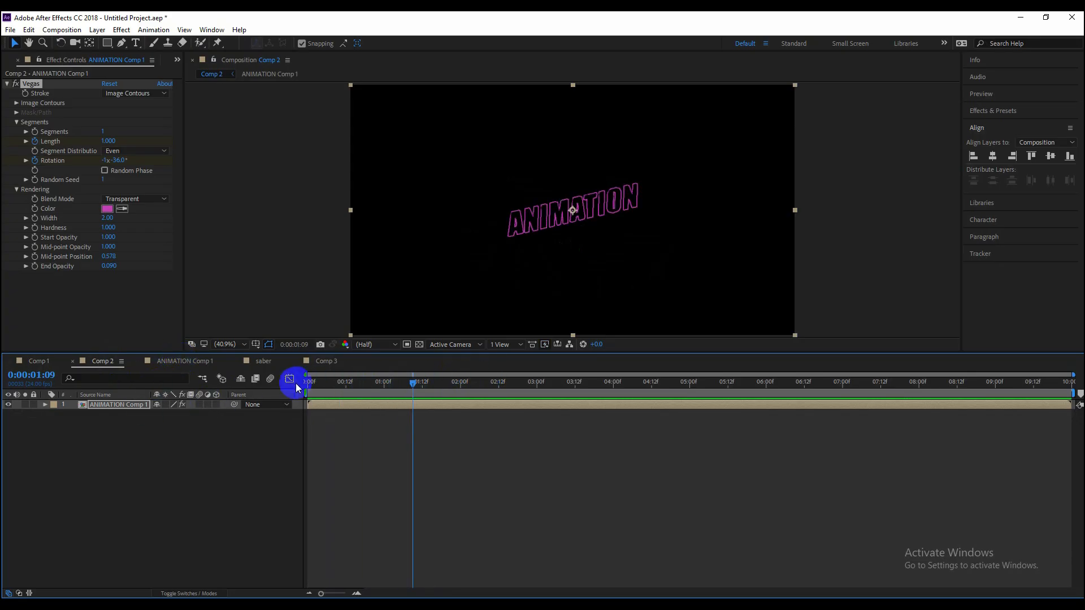
{"action": "left_click", "coordinate": [182, 362]}
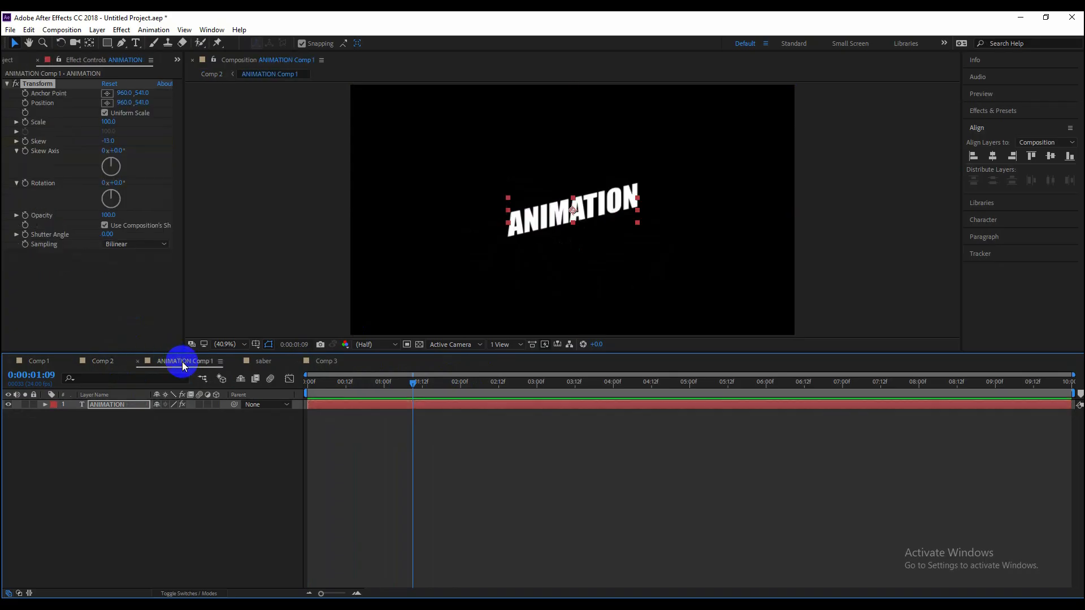
{"action": "left_click", "coordinate": [265, 363]}
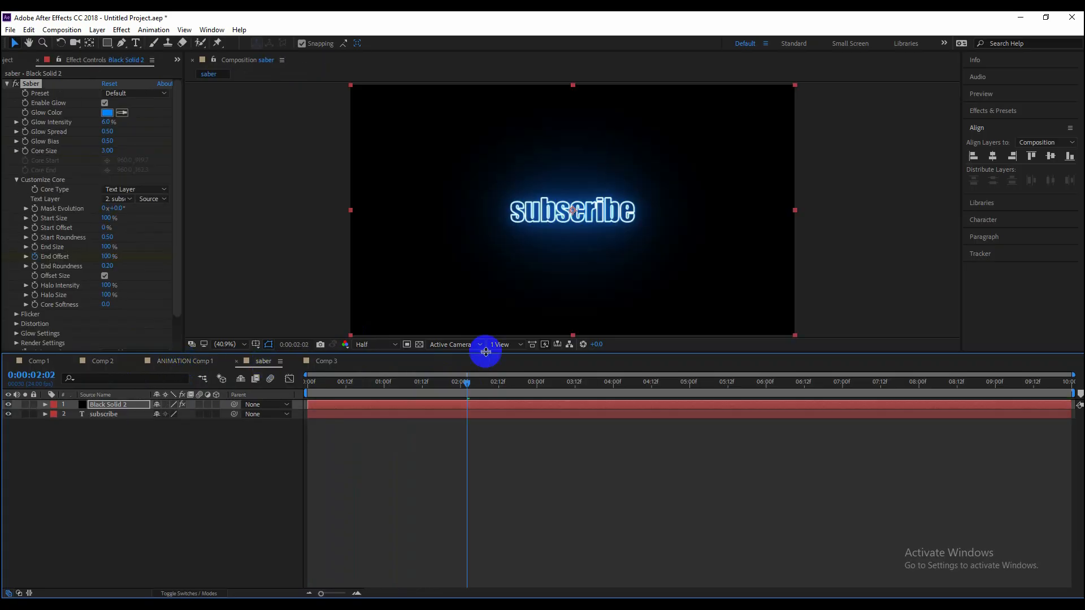
{"action": "left_click_drag", "start_coordinate": [464, 382], "coordinate": [416, 380]}
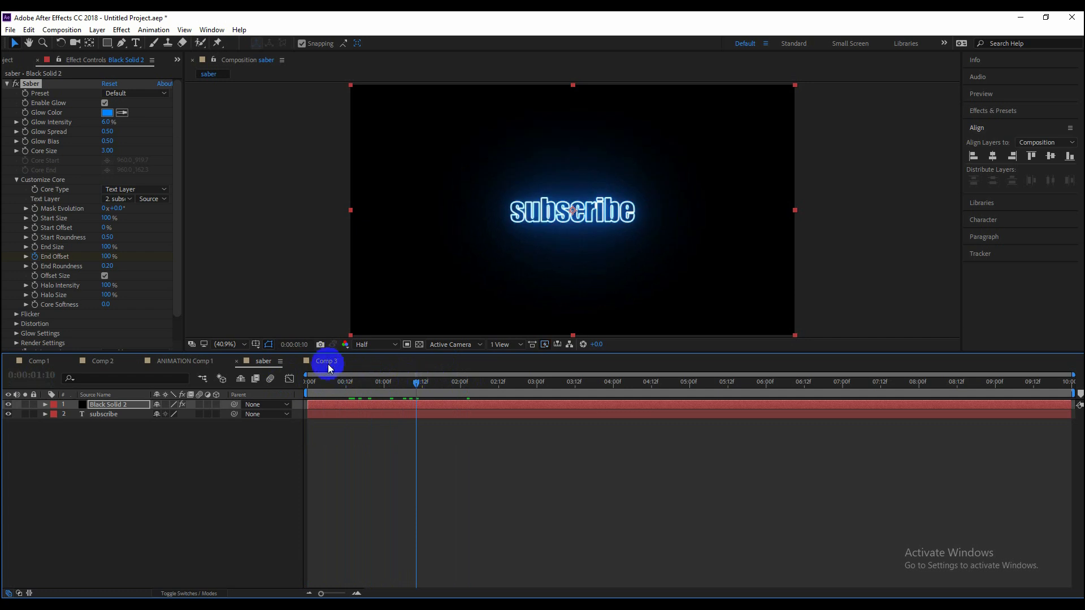
{"action": "left_click", "coordinate": [326, 361]}
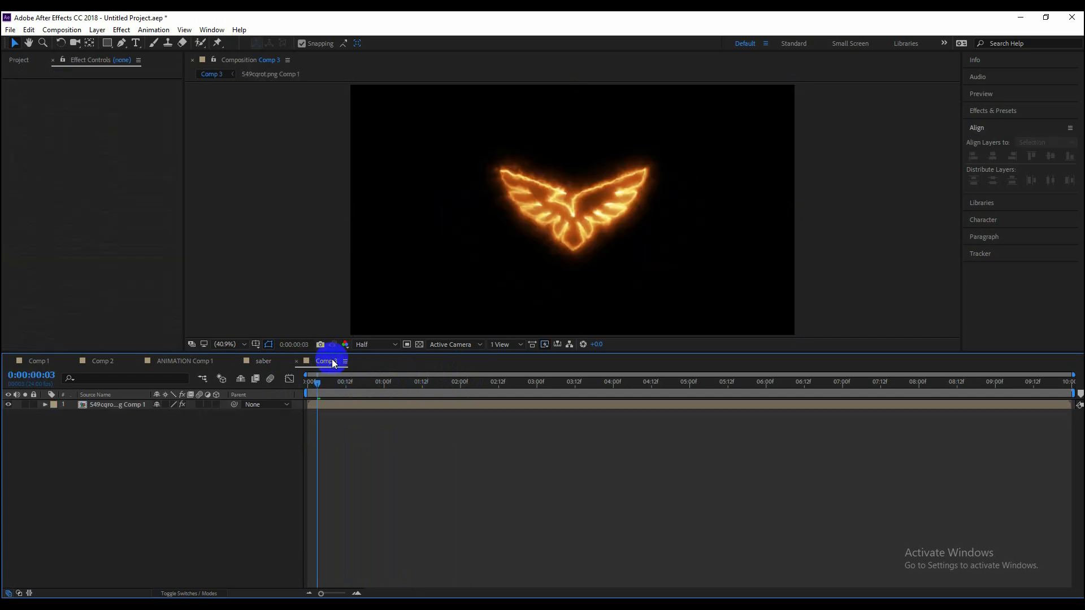
Apply the Neon preset to the logo's Saber effect and set its Glow Intensity to 65%
{"action": "left_click", "coordinate": [119, 406]}
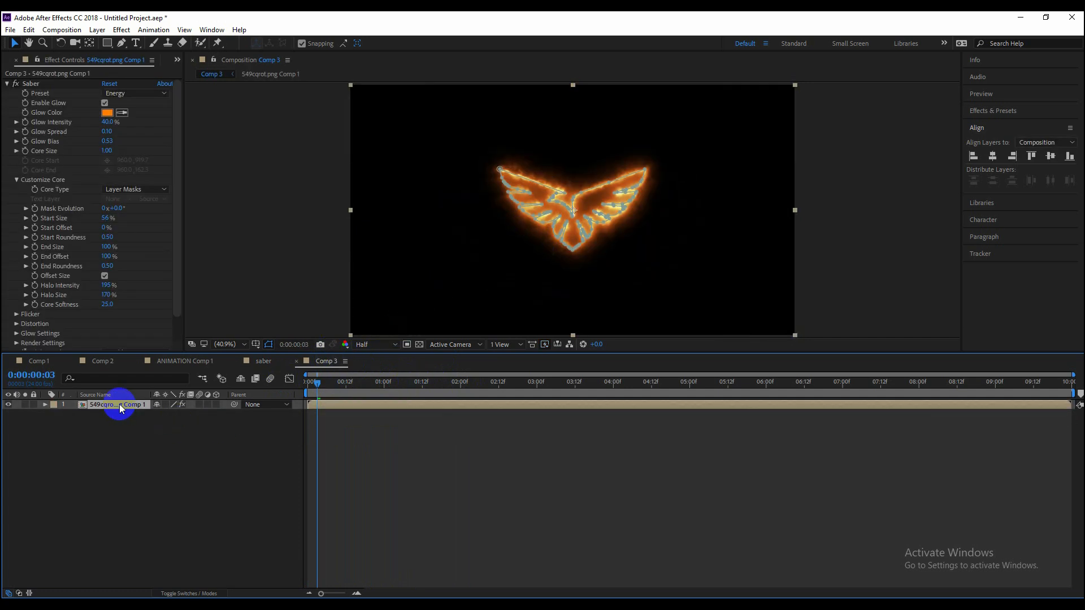
{"action": "left_click", "coordinate": [135, 93]}
{"action": "left_click", "coordinate": [170, 391]}
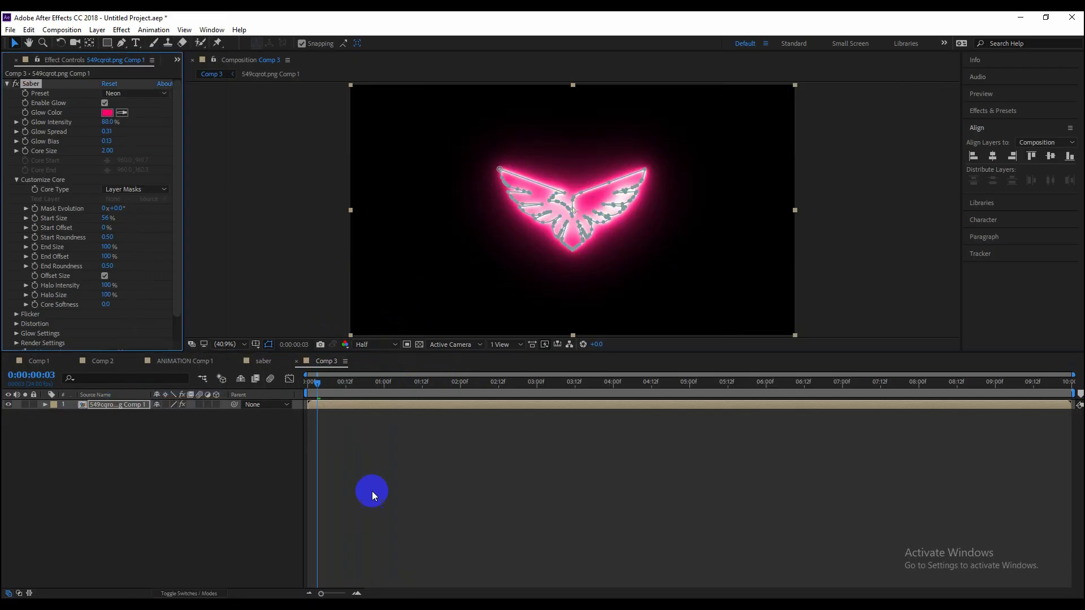
{"action": "left_click_drag", "start_coordinate": [111, 126], "coordinate": [97, 121]}
{"action": "left_click", "coordinate": [168, 446]}
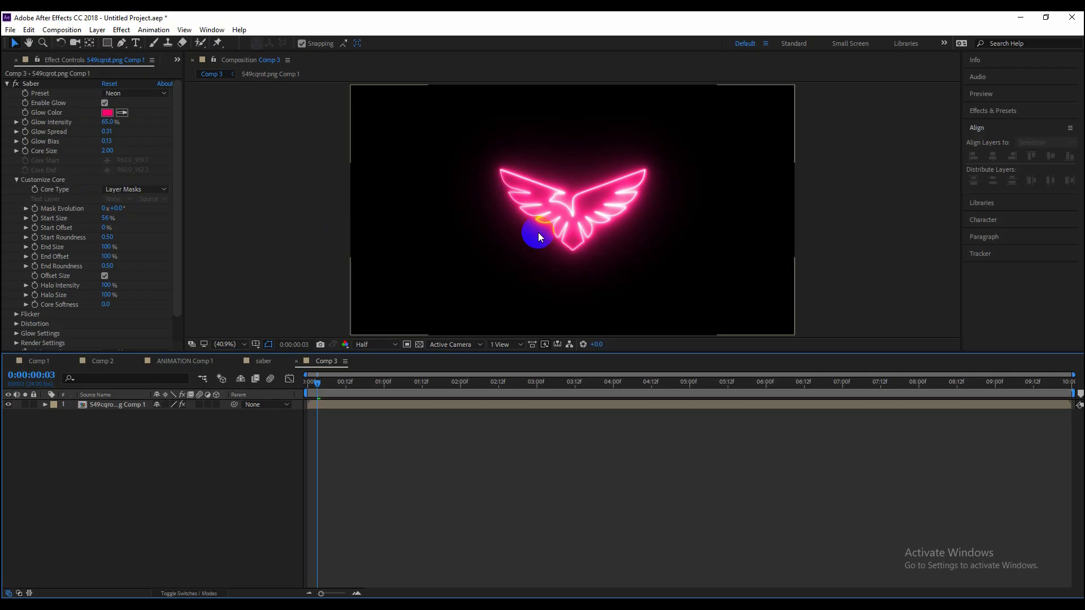
{"action": "left_click", "coordinate": [538, 232]}
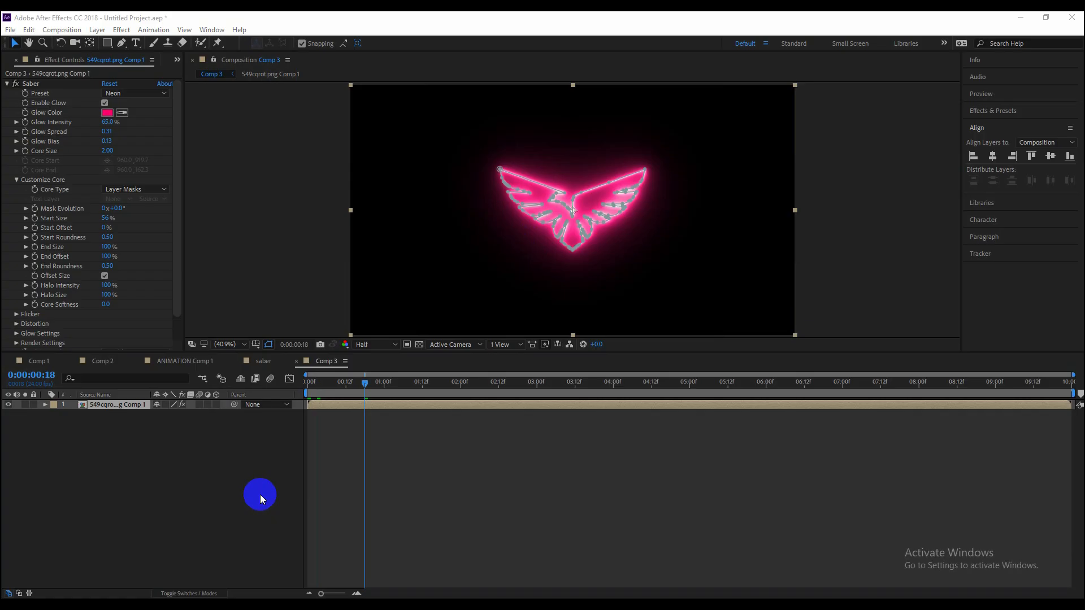
{"action": "left_click", "coordinate": [242, 469]}
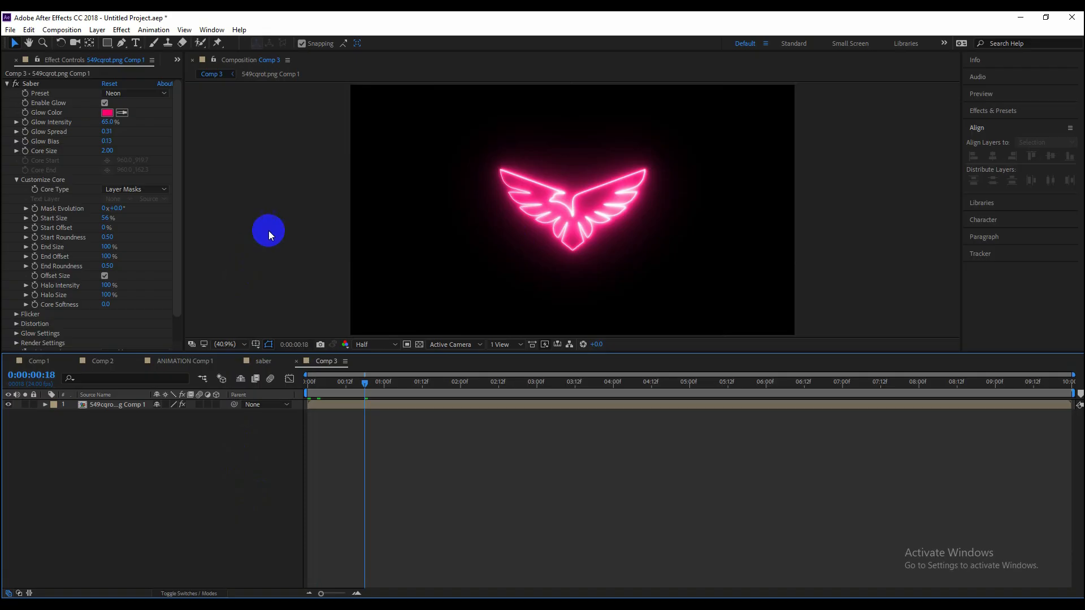
Create a new black solid layer above the logo in Comp 3
{"action": "right_click", "coordinate": [225, 429]}
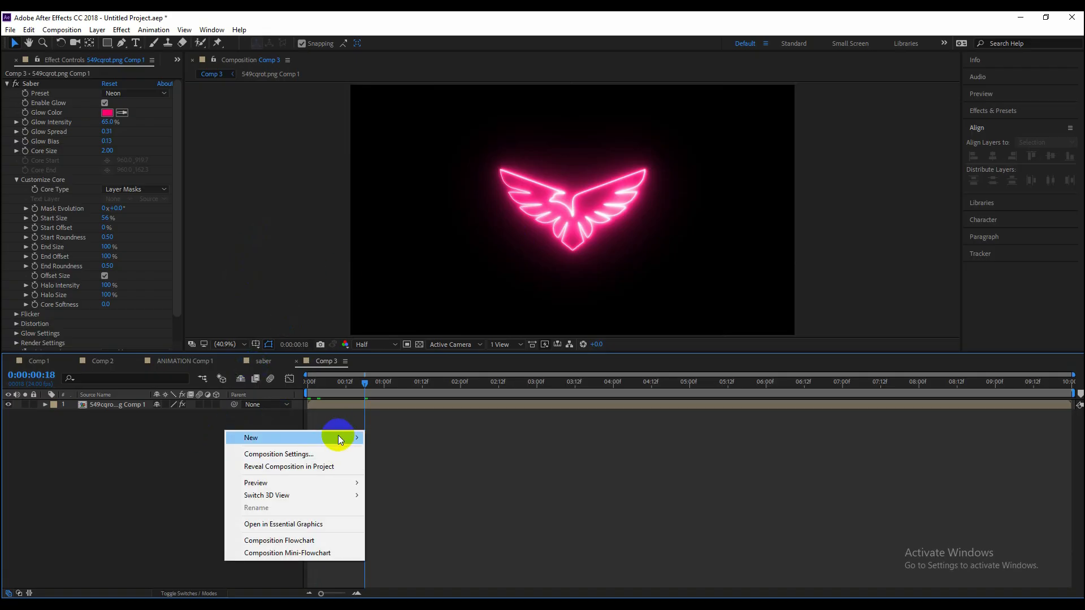
{"action": "mouse_move", "coordinate": [338, 435]}
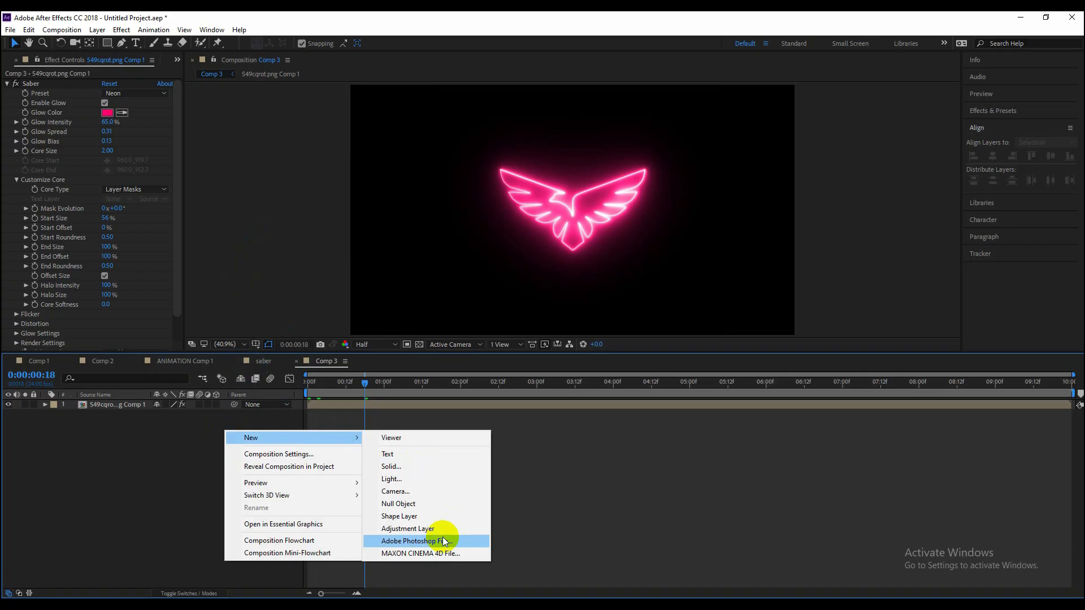
{"action": "left_click", "coordinate": [406, 466]}
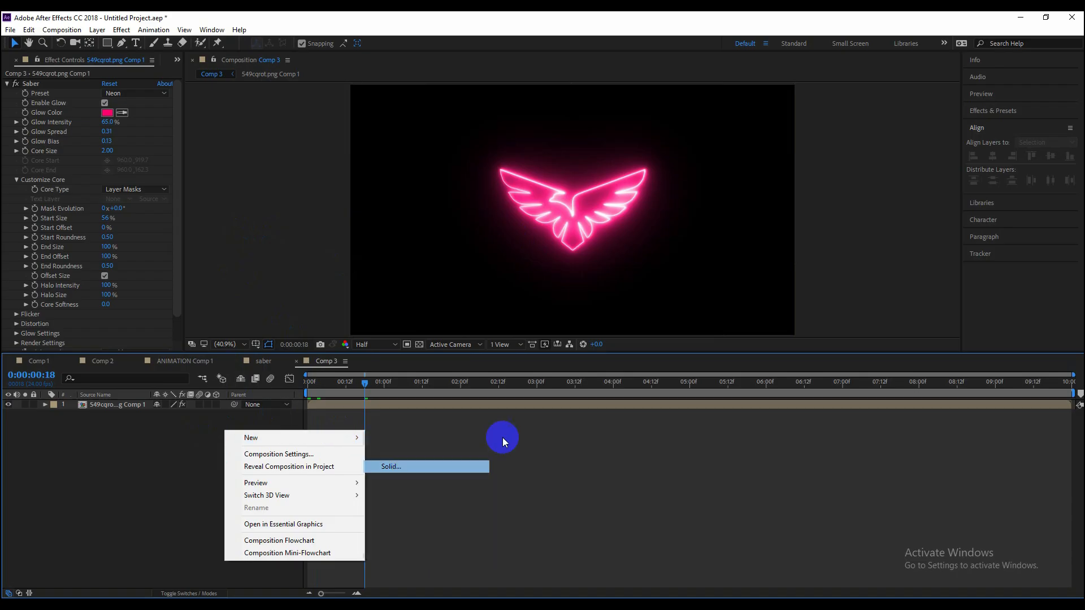
{"action": "left_click", "coordinate": [579, 409]}
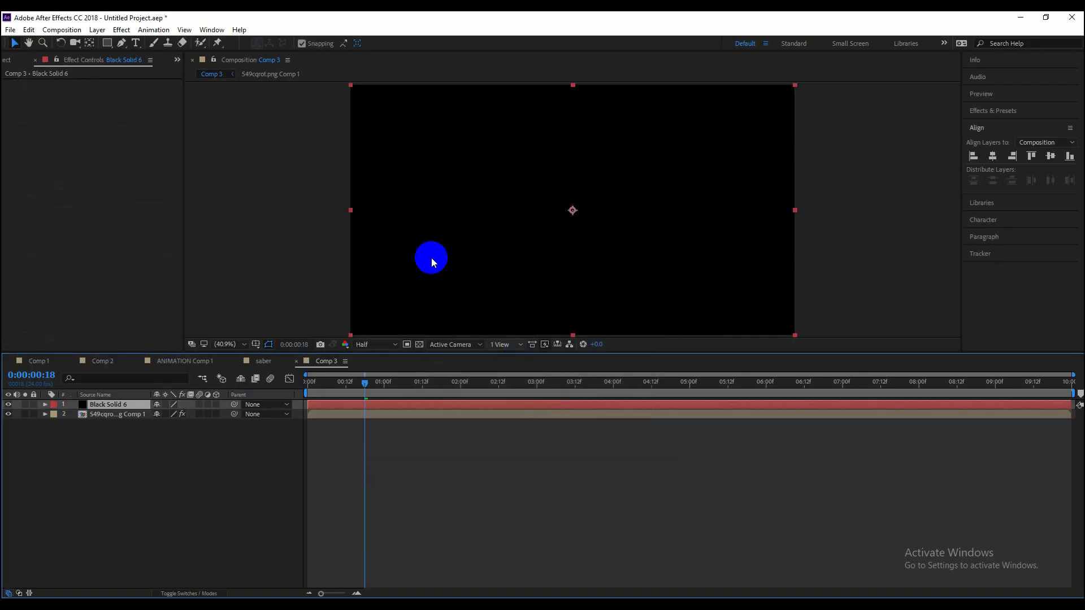
With the Pen tool, draw an open wavy mask path on the black solid, extending past both sides of the frame
{"action": "left_click", "coordinate": [121, 43]}
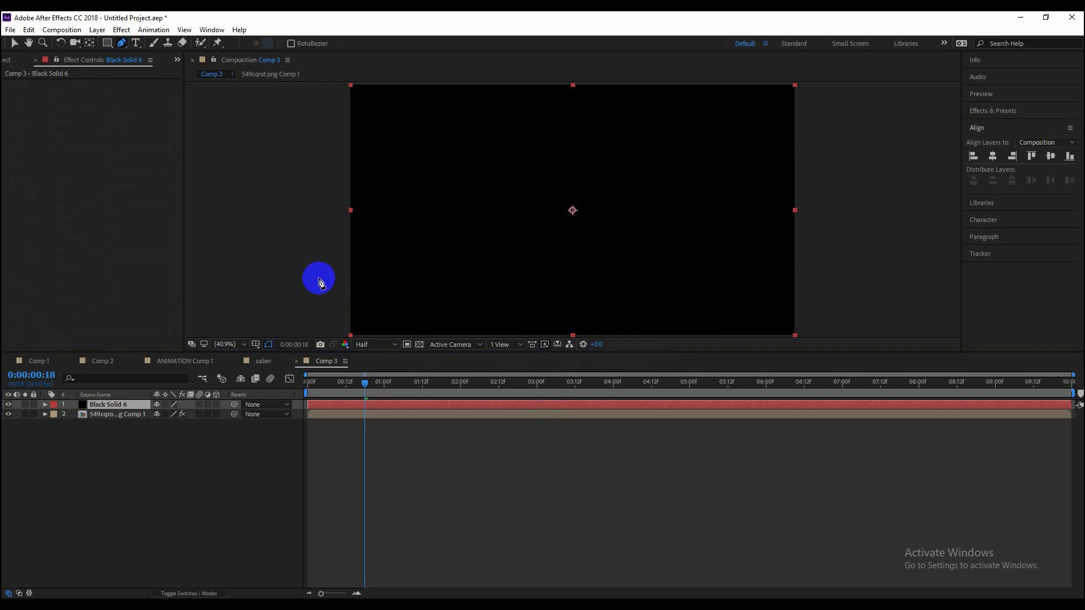
{"action": "left_click", "coordinate": [318, 277]}
{"action": "left_click", "coordinate": [397, 302]}
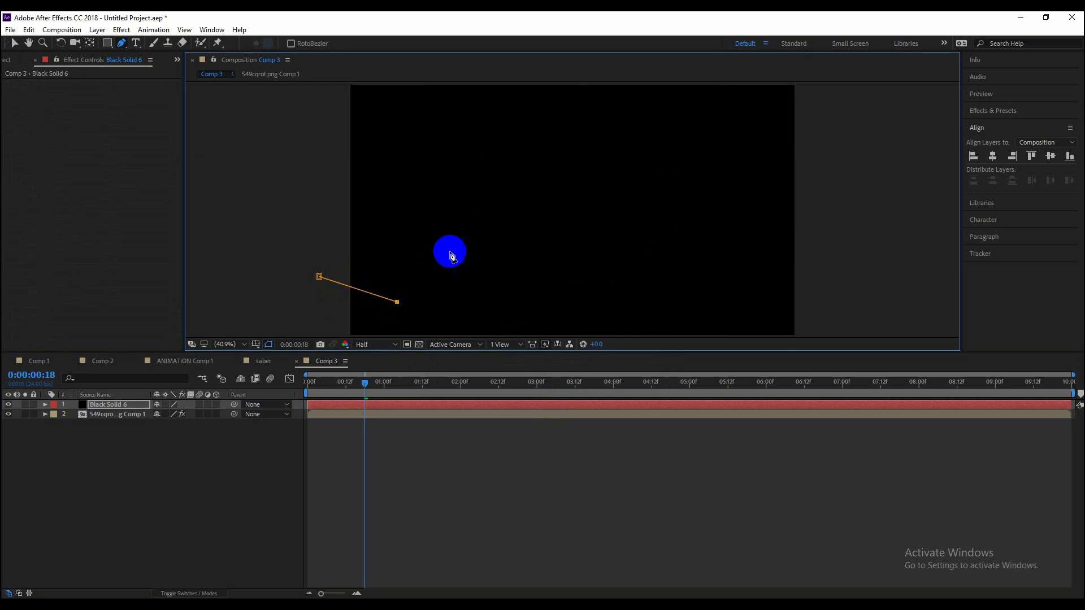
{"action": "left_click", "coordinate": [453, 228]}
{"action": "left_click", "coordinate": [505, 228]}
{"action": "left_click", "coordinate": [543, 280]}
{"action": "left_click", "coordinate": [597, 300]}
{"action": "left_click_drag", "start_coordinate": [657, 291], "coordinate": [679, 271]}
{"action": "left_click", "coordinate": [698, 242]}
{"action": "left_click", "coordinate": [756, 225]}
{"action": "left_click", "coordinate": [779, 247]}
{"action": "left_click", "coordinate": [782, 279]}
{"action": "left_click", "coordinate": [796, 294]}
{"action": "left_click", "coordinate": [832, 297]}
{"action": "left_click", "coordinate": [857, 265]}
{"action": "left_click", "coordinate": [865, 236]}
{"action": "left_click", "coordinate": [873, 219]}
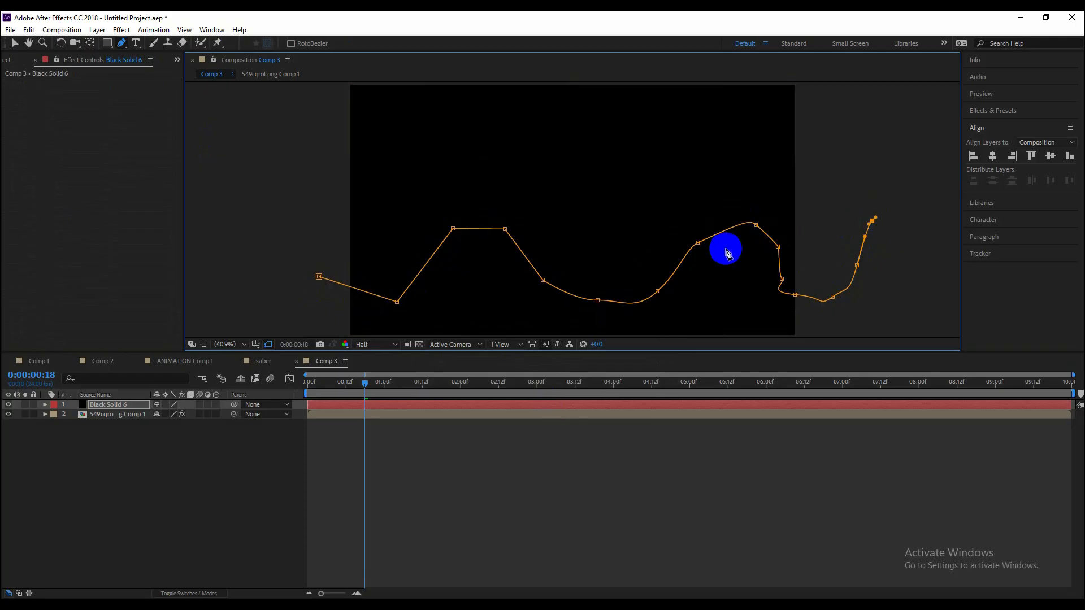
Lower the first peak's vertex on the wavy mask path slightly, and shift the whole path slightly up and to the left
{"action": "left_click", "coordinate": [453, 229]}
{"action": "left_click_drag", "start_coordinate": [452, 228], "coordinate": [454, 233]}
{"action": "double_click", "coordinate": [454, 234]}
{"action": "key", "text": "Return"}
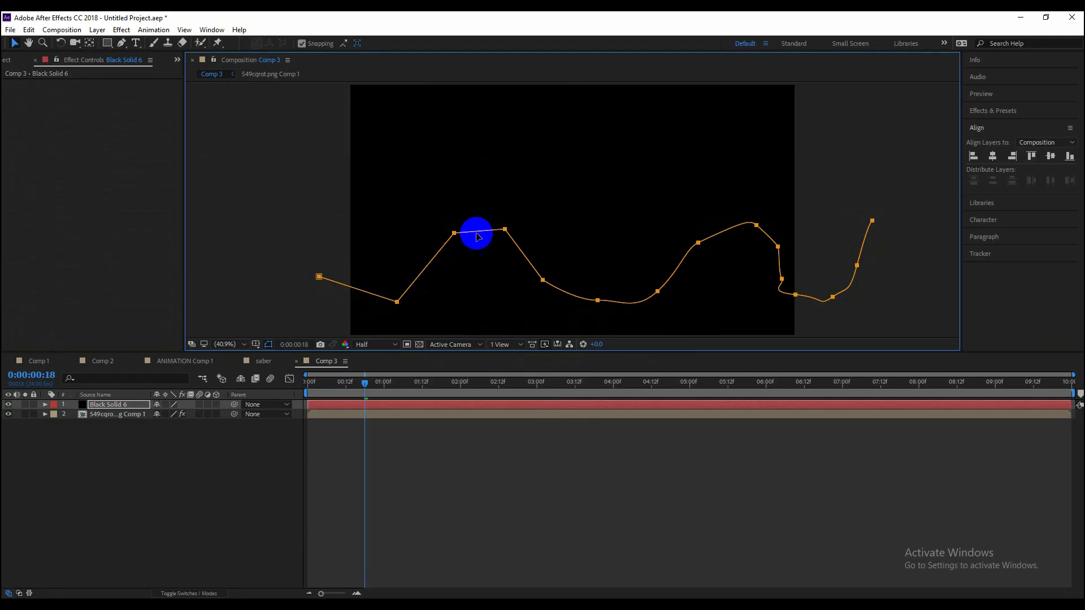
{"action": "left_click", "coordinate": [505, 229]}
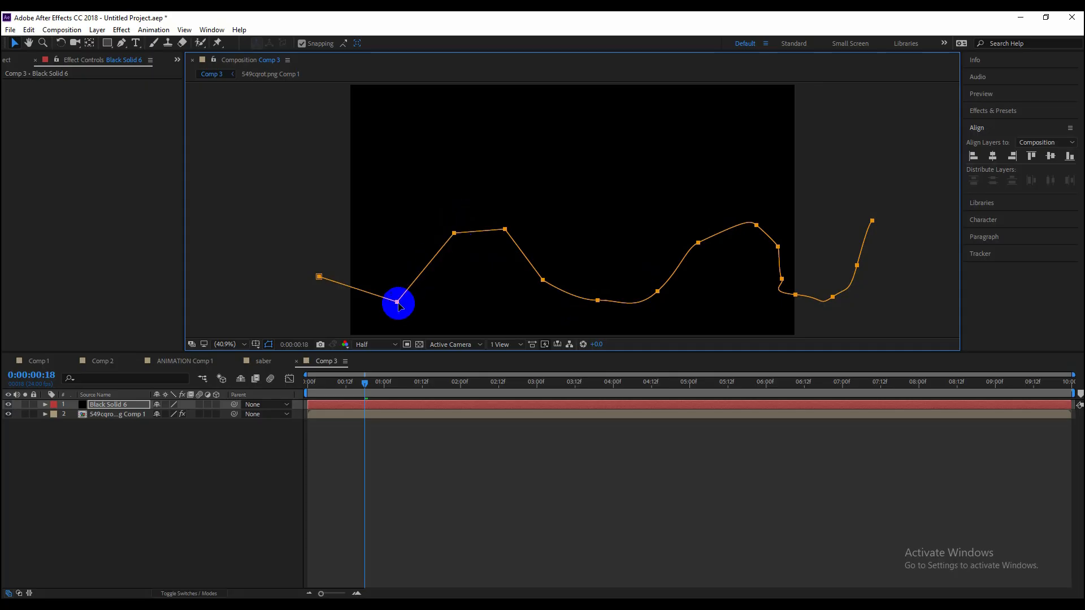
{"action": "left_click_drag", "start_coordinate": [397, 303], "coordinate": [393, 300]}
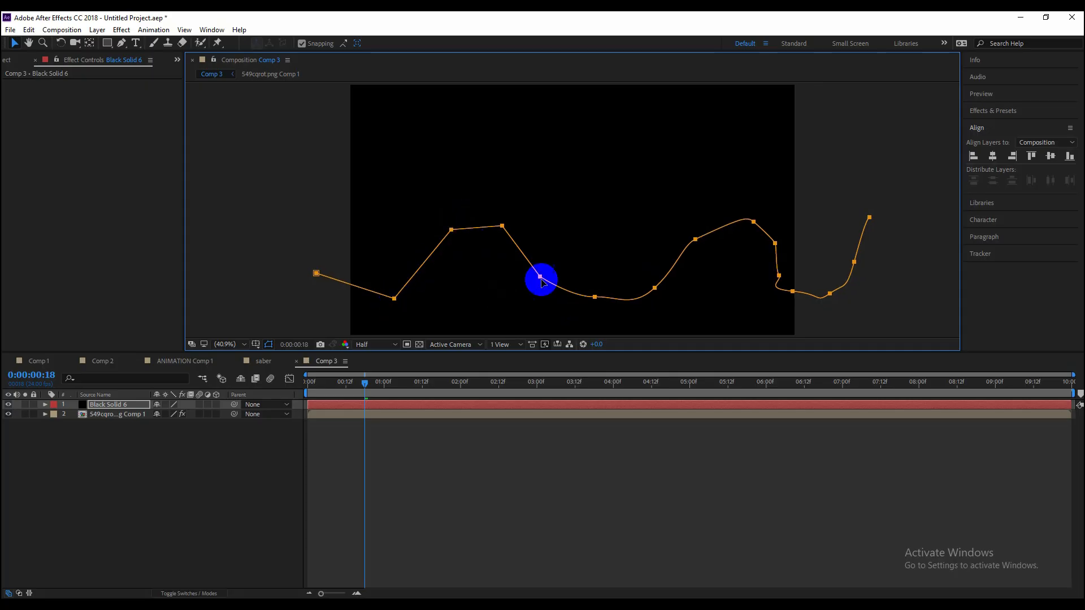
Reposition the first peak and first valley vertices of the black solid's wavy mask path with the Pen tool
{"action": "left_click", "coordinate": [120, 415]}
{"action": "left_click", "coordinate": [121, 405]}
{"action": "left_click", "coordinate": [122, 43]}
{"action": "left_click", "coordinate": [452, 237]}
{"action": "left_click_drag", "start_coordinate": [453, 238], "coordinate": [437, 244]}
{"action": "left_click_drag", "start_coordinate": [394, 298], "coordinate": [392, 289]}
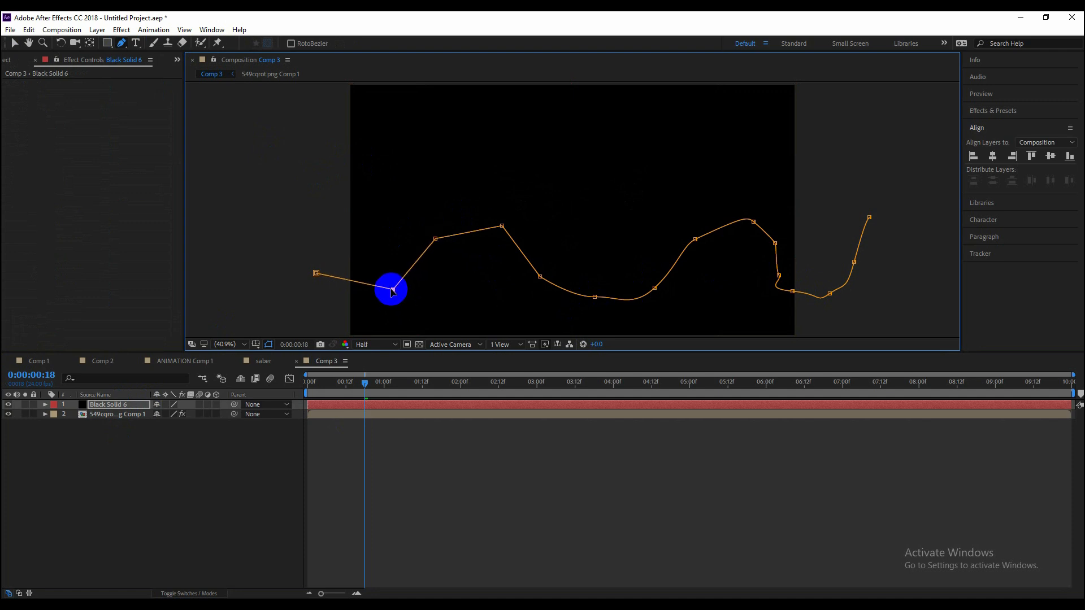
Delete the extra vertex at the first peak of the wavy mask path and reposition the two vertices leading into the central valley
{"action": "left_click", "coordinate": [502, 227], "text": "ctrl"}
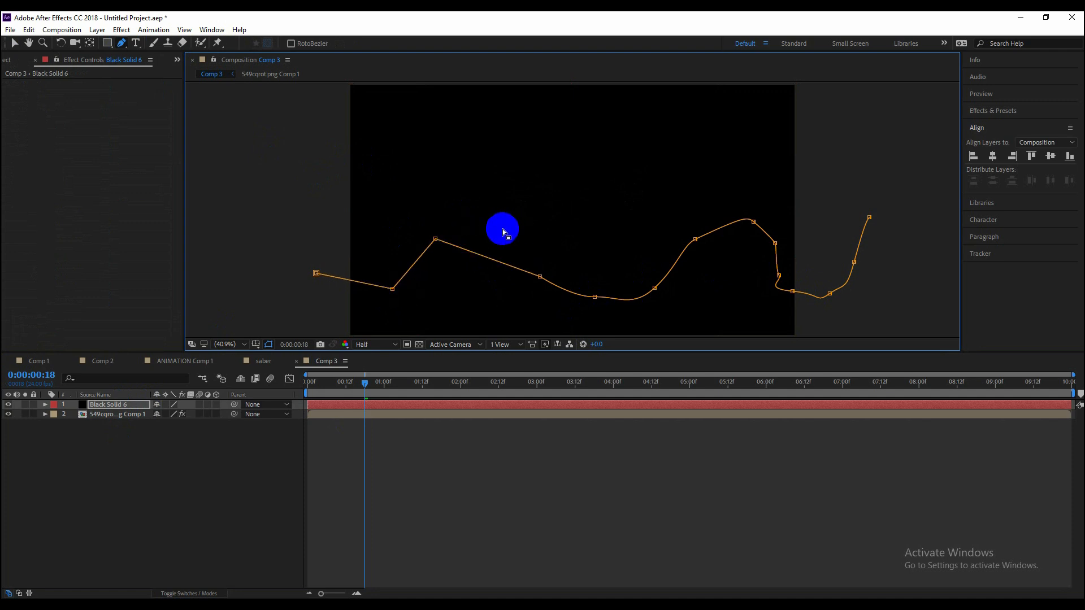
{"action": "left_click", "coordinate": [492, 259], "text": "ctrl"}
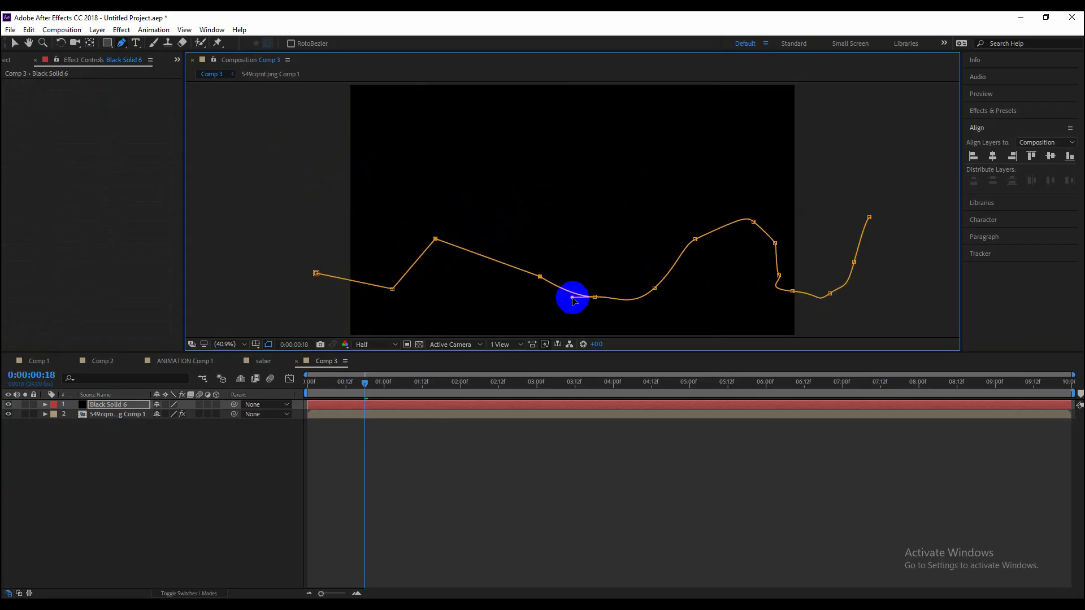
{"action": "mouse_move", "coordinate": [572, 304]}
{"action": "left_mouse_down"}
{"action": "mouse_move", "coordinate": [555, 285]}
{"action": "mouse_move", "coordinate": [596, 297]}
{"action": "mouse_move", "coordinate": [591, 304]}
{"action": "left_mouse_up"}
{"action": "left_click_drag", "start_coordinate": [540, 278], "coordinate": [506, 272]}
Raise and round the first peak's vertex on the mask path, and shift the vertex before it up and to the left
{"action": "left_click", "coordinate": [435, 239]}
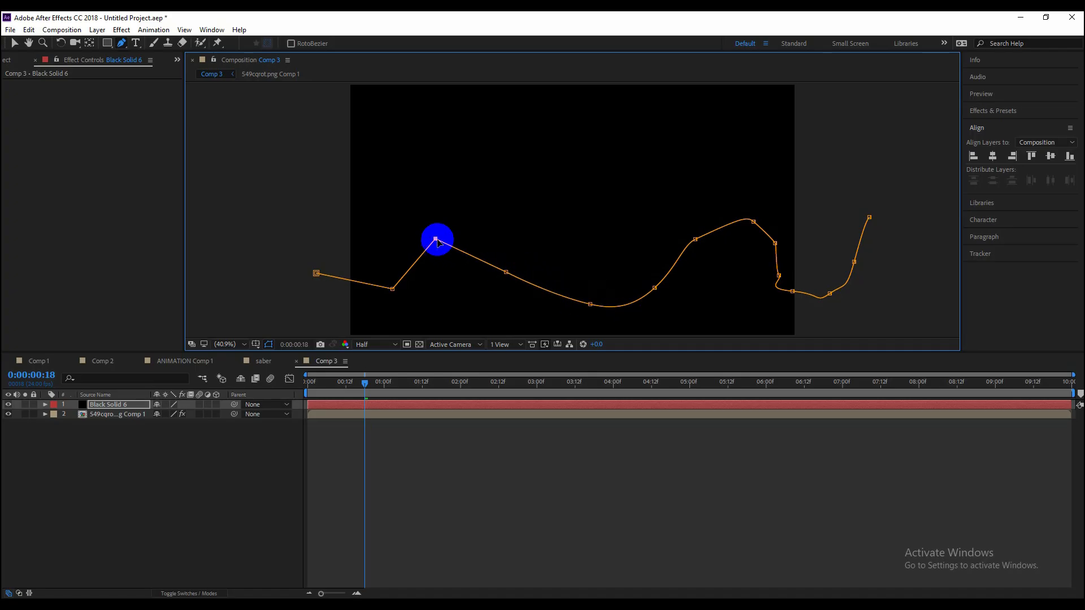
{"action": "left_click_drag", "start_coordinate": [441, 241], "coordinate": [448, 234]}
{"action": "left_click_drag", "start_coordinate": [392, 289], "coordinate": [383, 273]}
{"action": "left_click", "coordinate": [447, 234]}
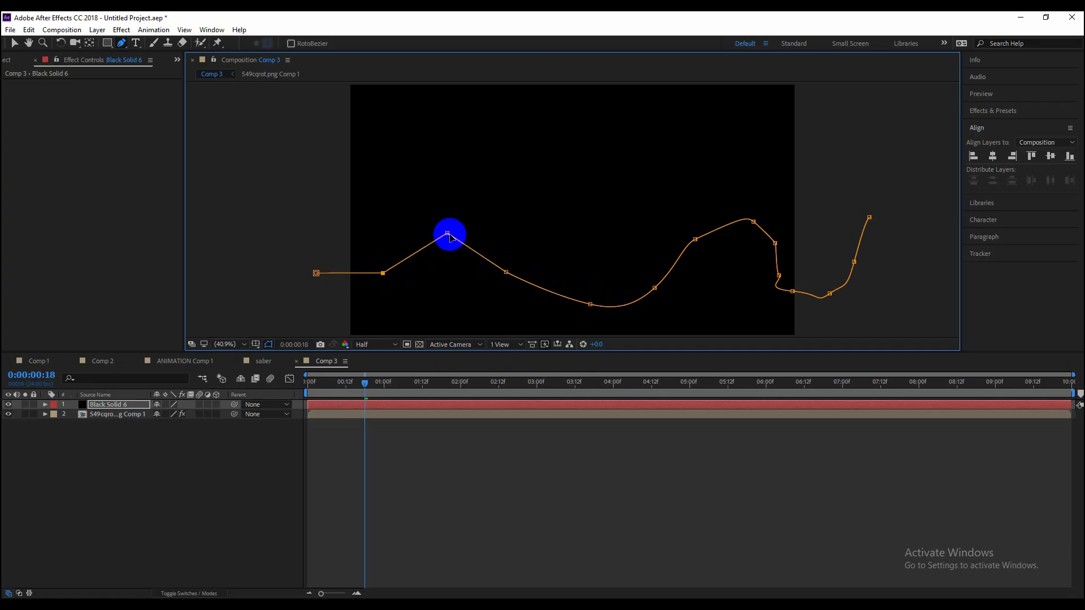
{"action": "mouse_move", "coordinate": [445, 235]}
{"action": "left_mouse_down"}
{"action": "mouse_move", "coordinate": [441, 271]}
{"action": "mouse_move", "coordinate": [444, 252]}
{"action": "mouse_move", "coordinate": [465, 257]}
{"action": "mouse_move", "coordinate": [443, 274]}
{"action": "mouse_move", "coordinate": [436, 219]}
{"action": "left_mouse_up"}
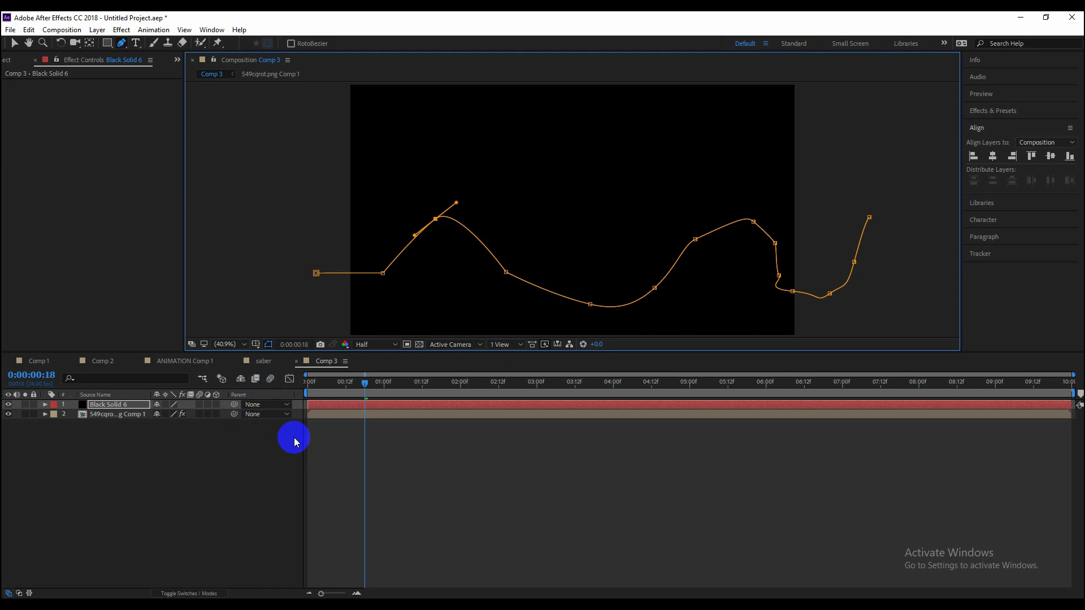
Apply the Saber effect to the black solid and set its Core Type to Layer Masks
{"action": "key", "text": "ctrl+space"}
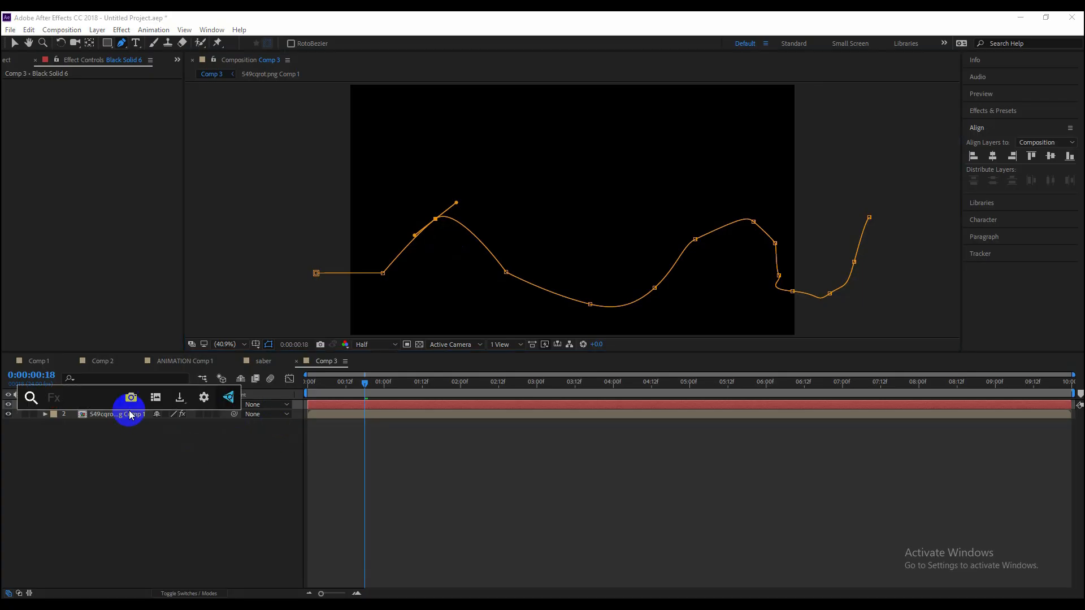
{"action": "type", "text": "sab"}
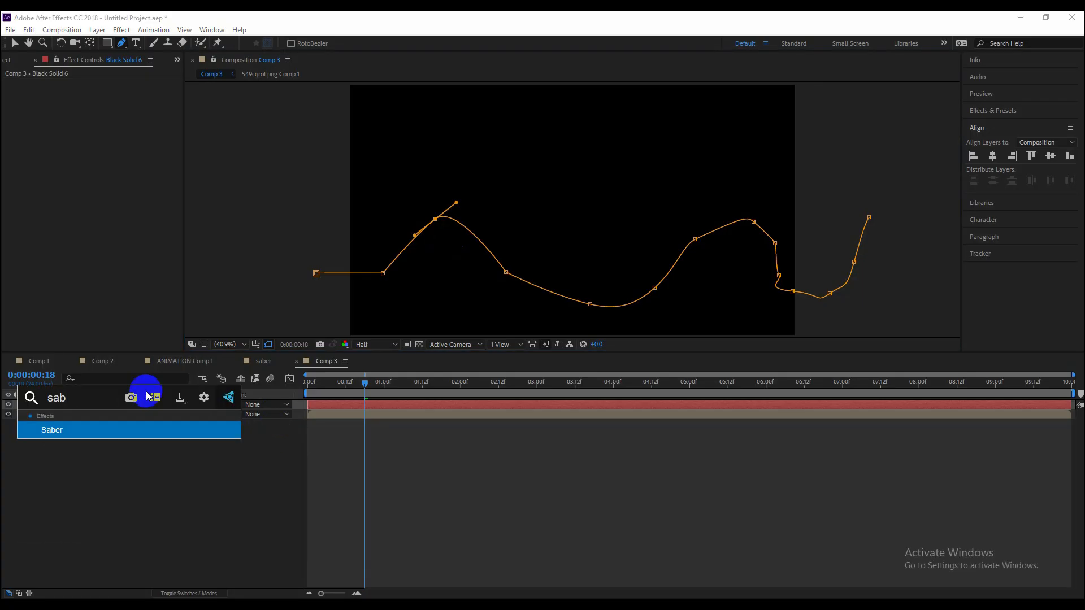
{"action": "left_click", "coordinate": [72, 432]}
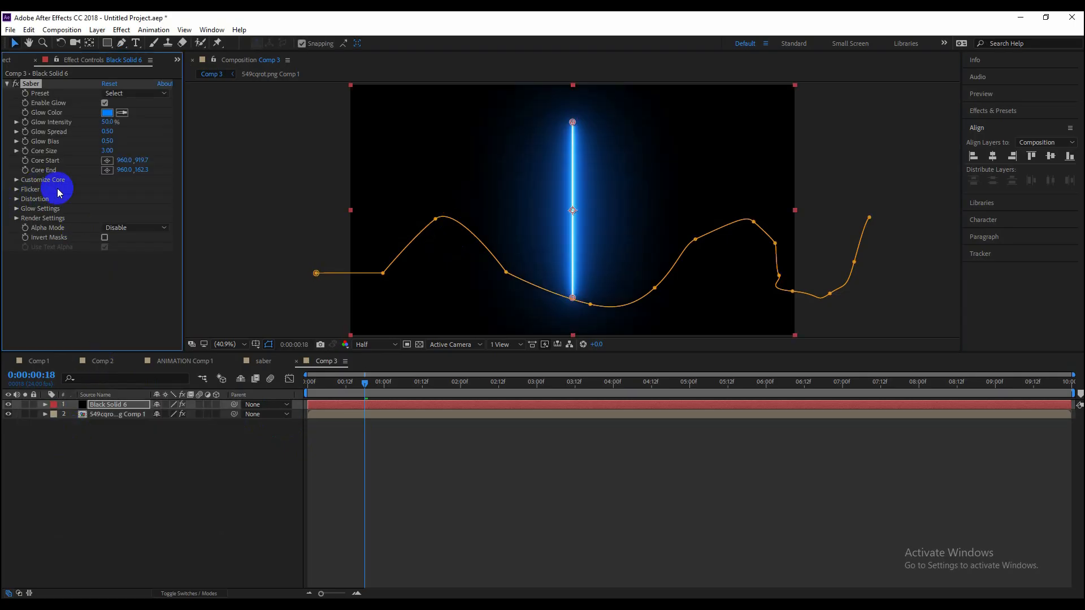
{"action": "left_click", "coordinate": [17, 180]}
{"action": "left_click", "coordinate": [113, 190]}
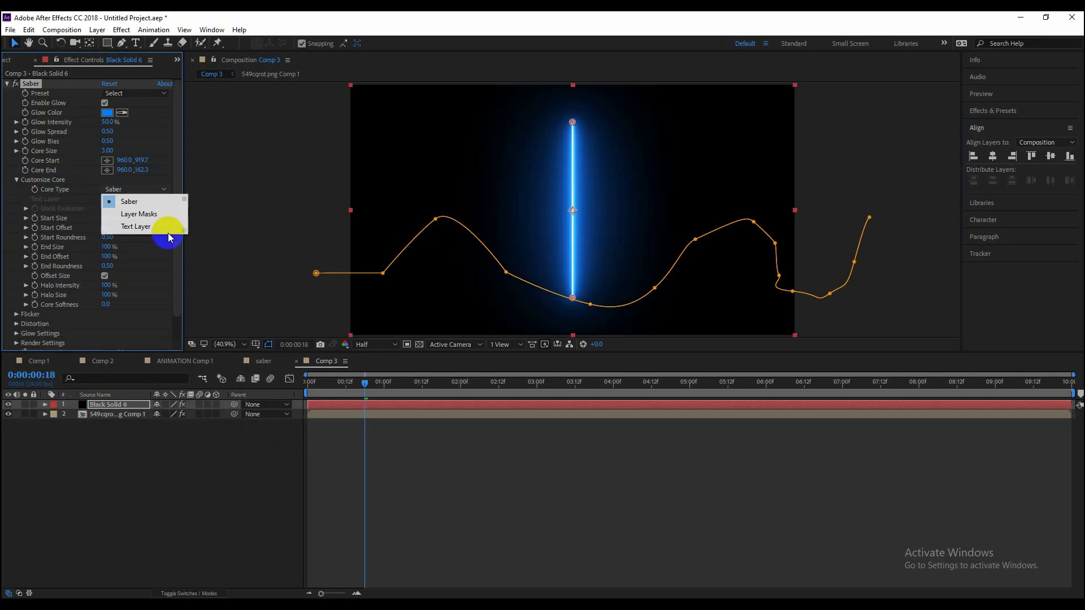
{"action": "left_click", "coordinate": [165, 212]}
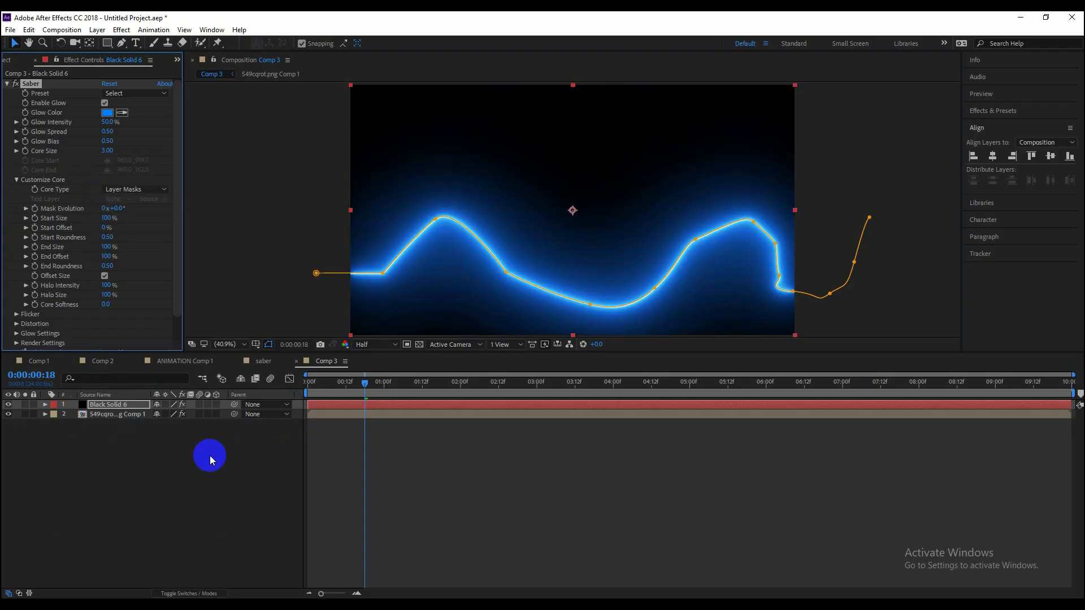
{"action": "left_click", "coordinate": [209, 455]}
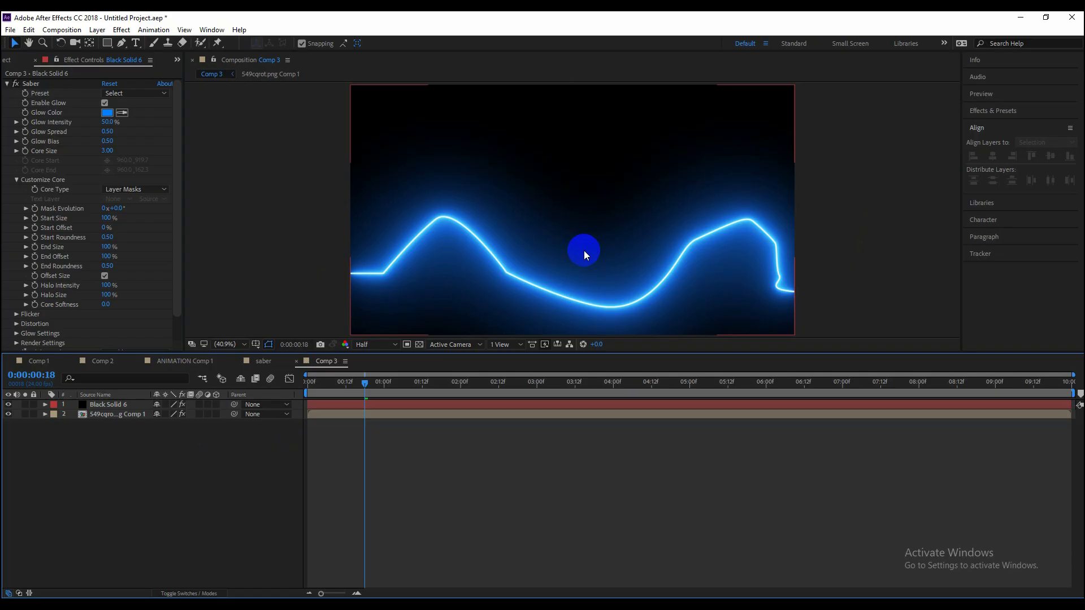
Hide and reshow the black solid to check the logo beneath it, and select the solid at the start of the timeline
{"action": "left_click", "coordinate": [8, 405]}
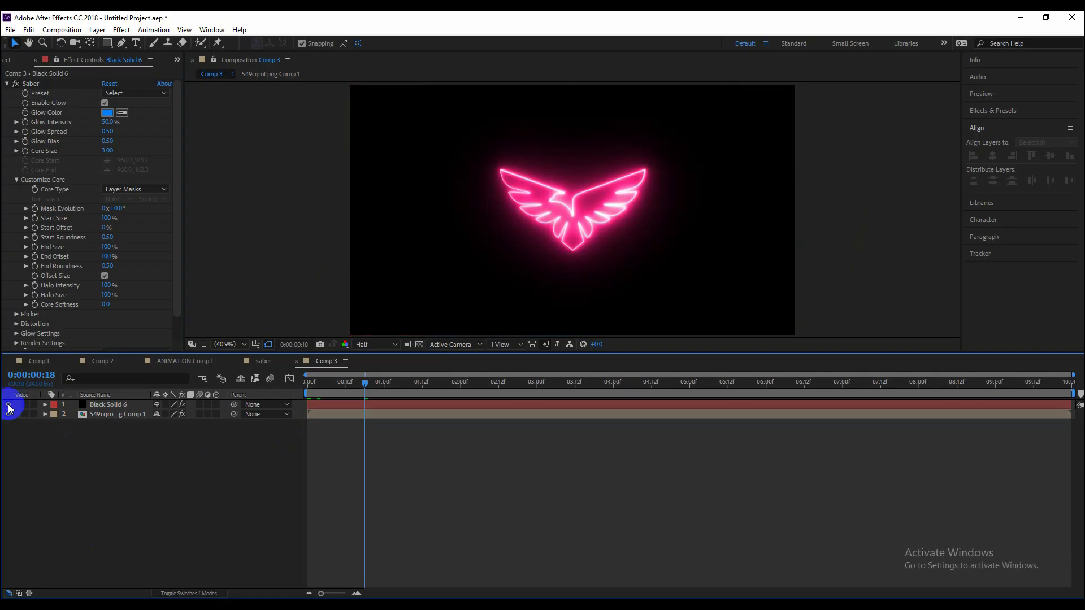
{"action": "left_click", "coordinate": [8, 405]}
{"action": "left_click", "coordinate": [346, 408]}
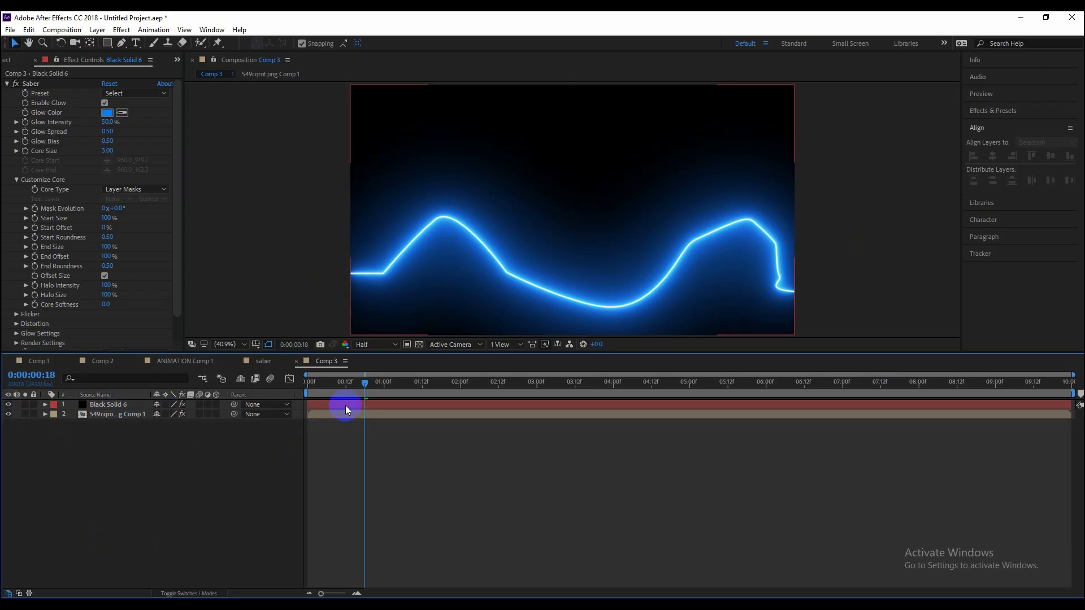
{"action": "left_click", "coordinate": [308, 381]}
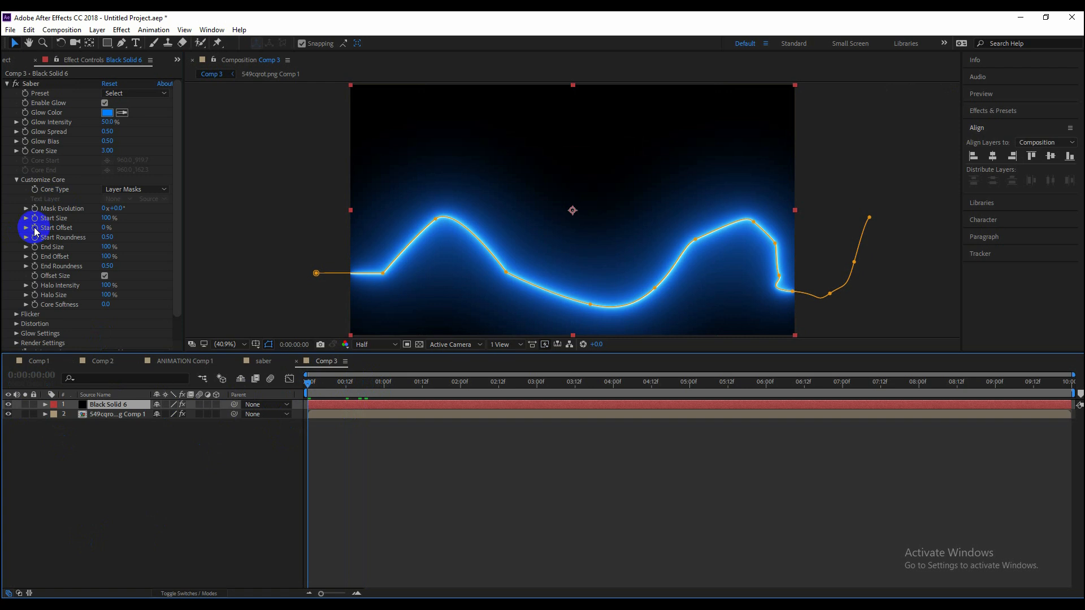
{"action": "left_click", "coordinate": [119, 253]}
{"action": "left_click_drag", "start_coordinate": [120, 253], "coordinate": [25, 249]}
{"action": "key", "text": "ctrl+z"}
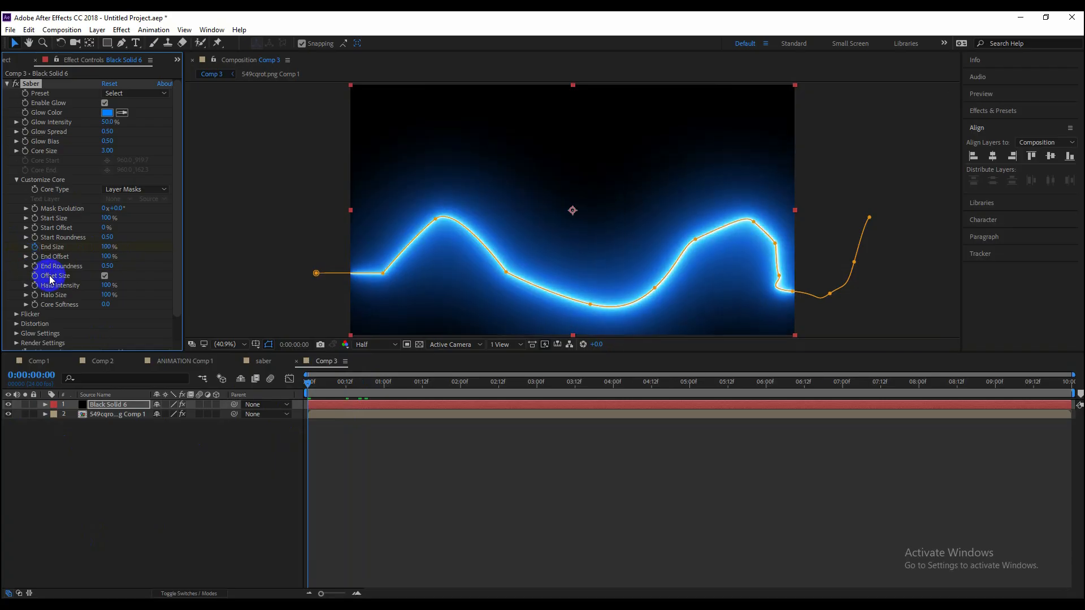
Keyframe Saber's End Offset from 0% at the start to 100% at 0:00:00:16 and preview the line drawing on
{"action": "left_click_drag", "start_coordinate": [103, 261], "coordinate": [3, 255]}
{"action": "left_click_drag", "start_coordinate": [307, 382], "coordinate": [358, 383]}
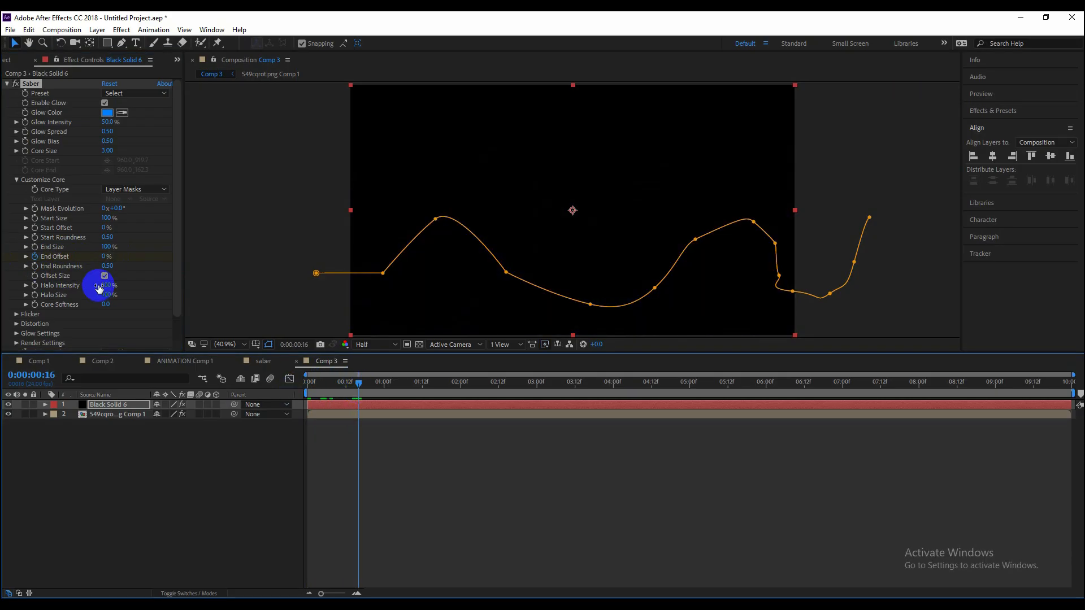
{"action": "left_click_drag", "start_coordinate": [106, 256], "coordinate": [189, 259]}
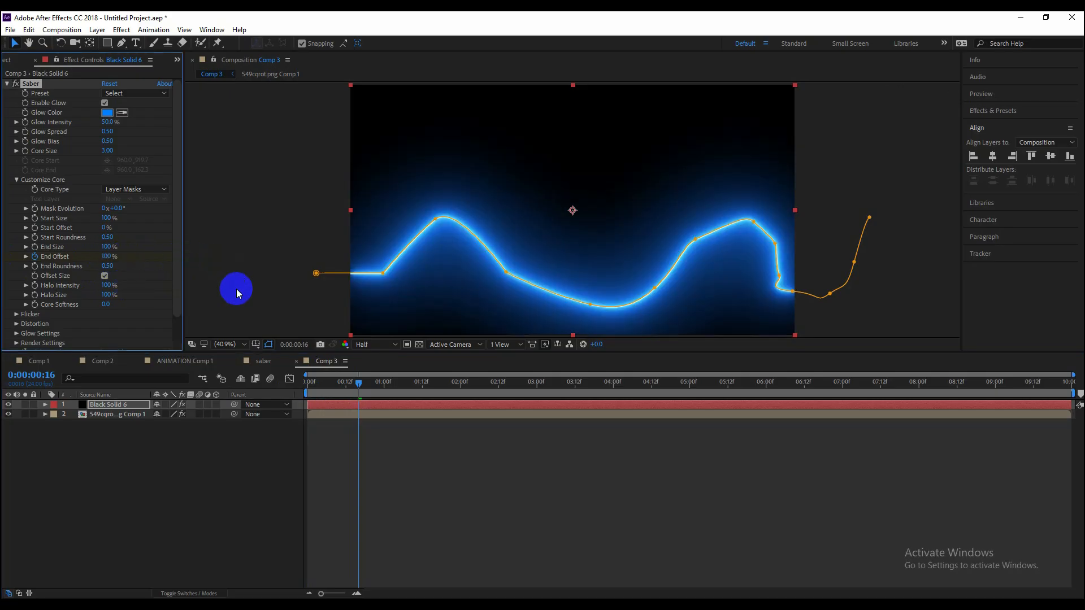
{"action": "left_click_drag", "start_coordinate": [361, 382], "coordinate": [162, 407]}
{"action": "key", "text": "space"}
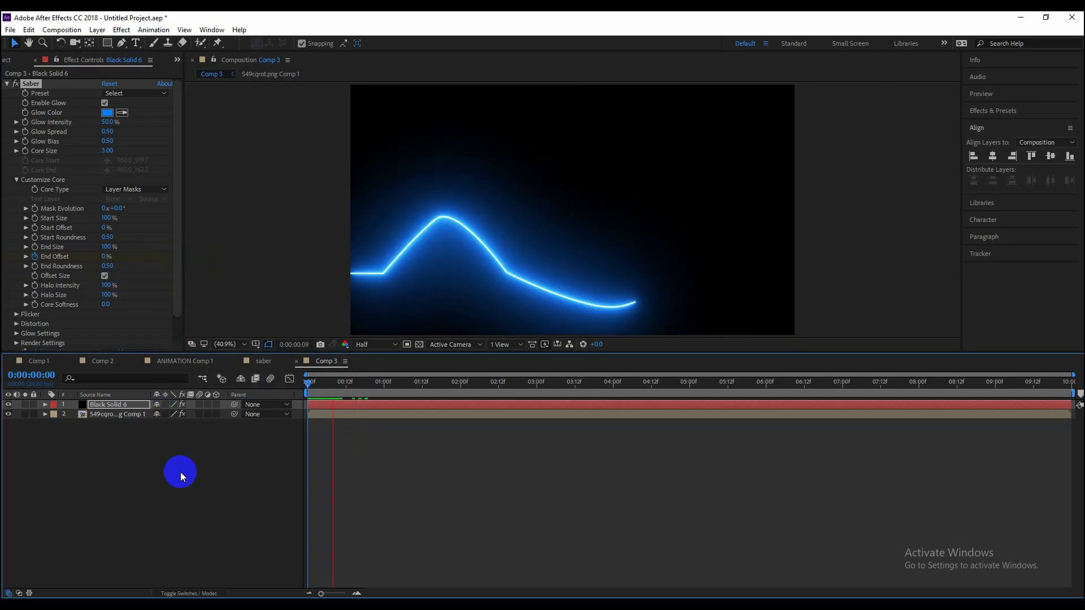
Pre-compose the black solid with the animated Saber line
{"action": "left_click", "coordinate": [107, 404]}
{"action": "right_click", "coordinate": [111, 404]}
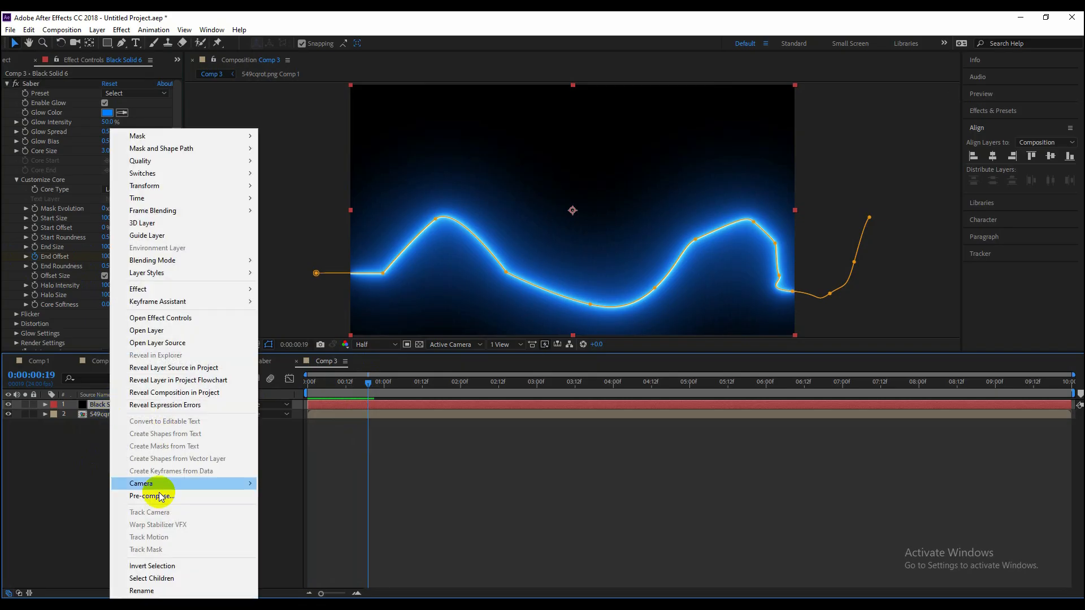
{"action": "left_click", "coordinate": [160, 496]}
{"action": "left_click", "coordinate": [572, 382]}
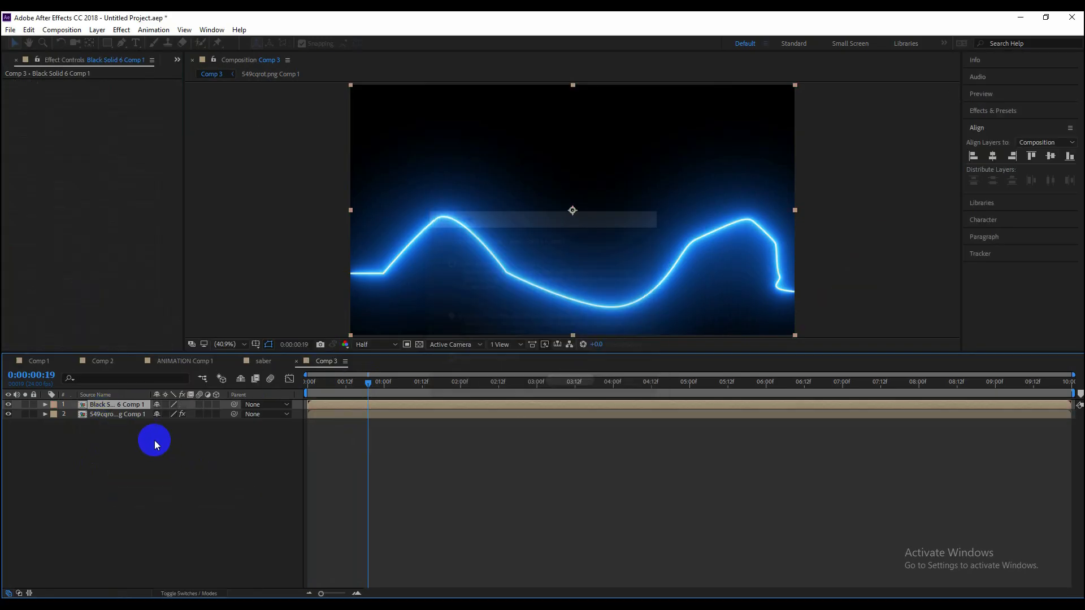
{"action": "left_click", "coordinate": [113, 478]}
{"action": "left_click", "coordinate": [113, 405]}
{"action": "right_click", "coordinate": [114, 405]}
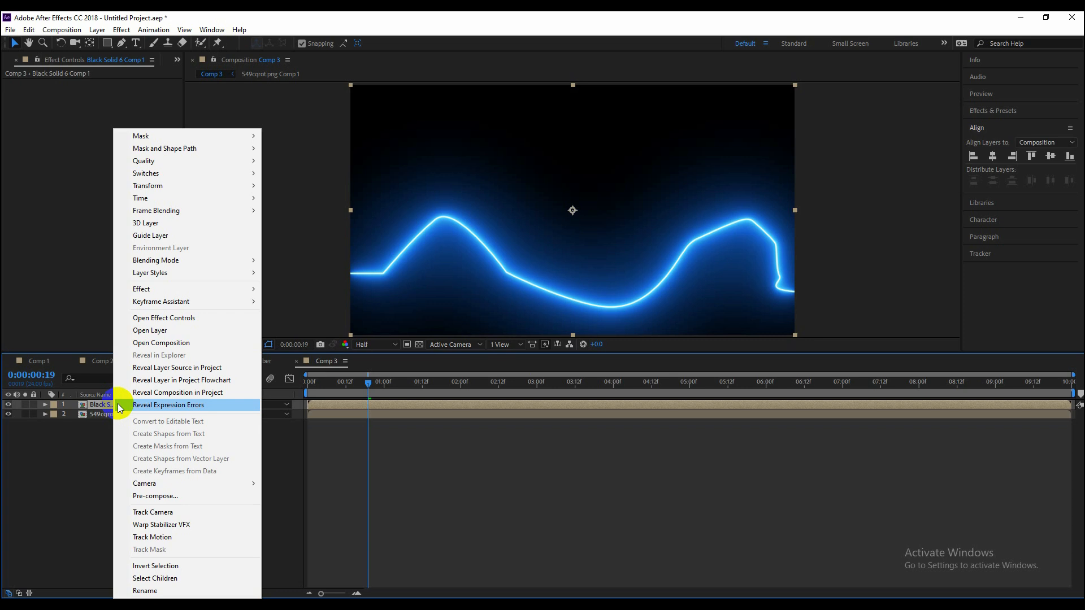
{"action": "left_click", "coordinate": [75, 480]}
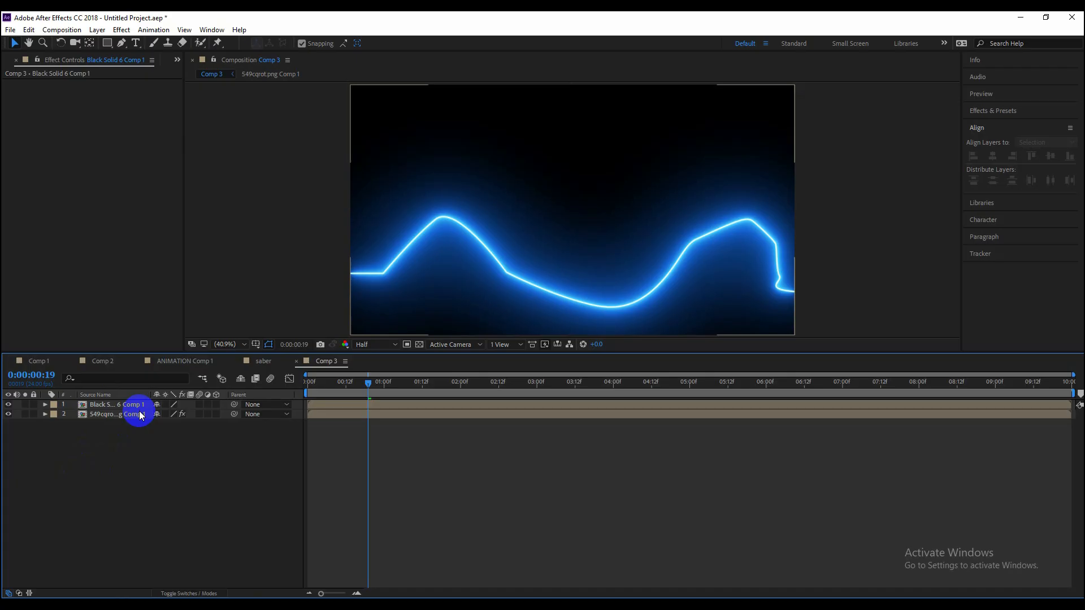
Set the pre-composed wave layer's blending mode to Screen and preview the animation together with the eagle logo
{"action": "left_click", "coordinate": [193, 594]}
{"action": "left_click", "coordinate": [169, 404]}
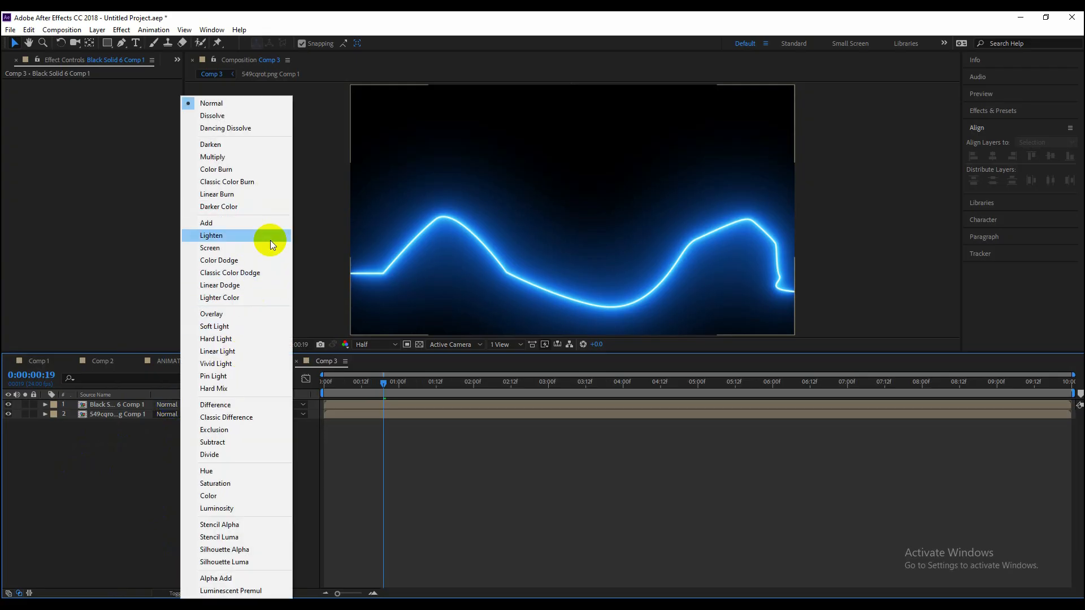
{"action": "left_click", "coordinate": [216, 249]}
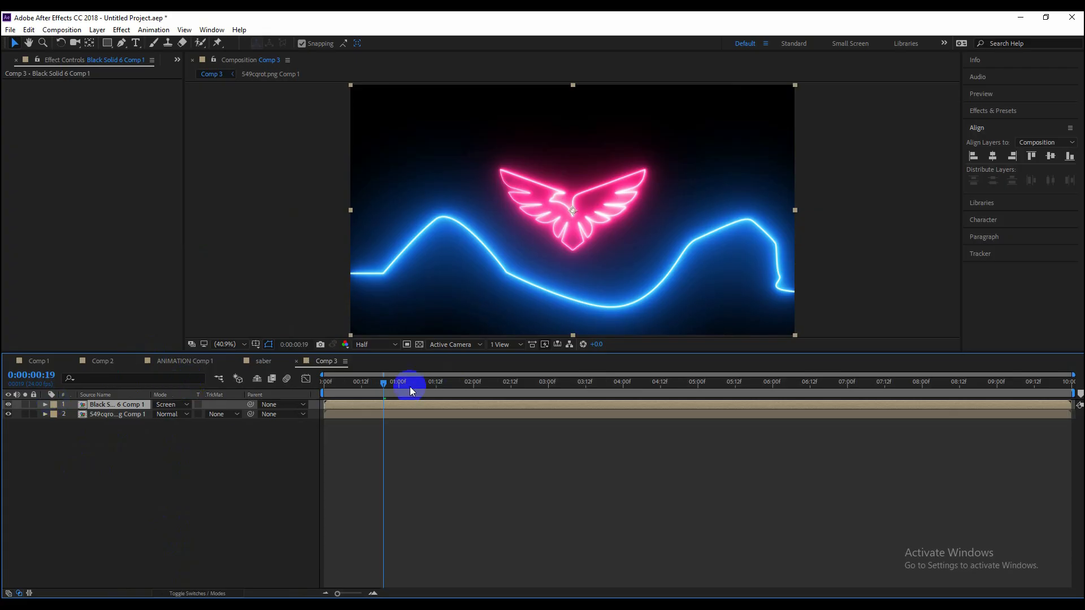
{"action": "key", "text": "space"}
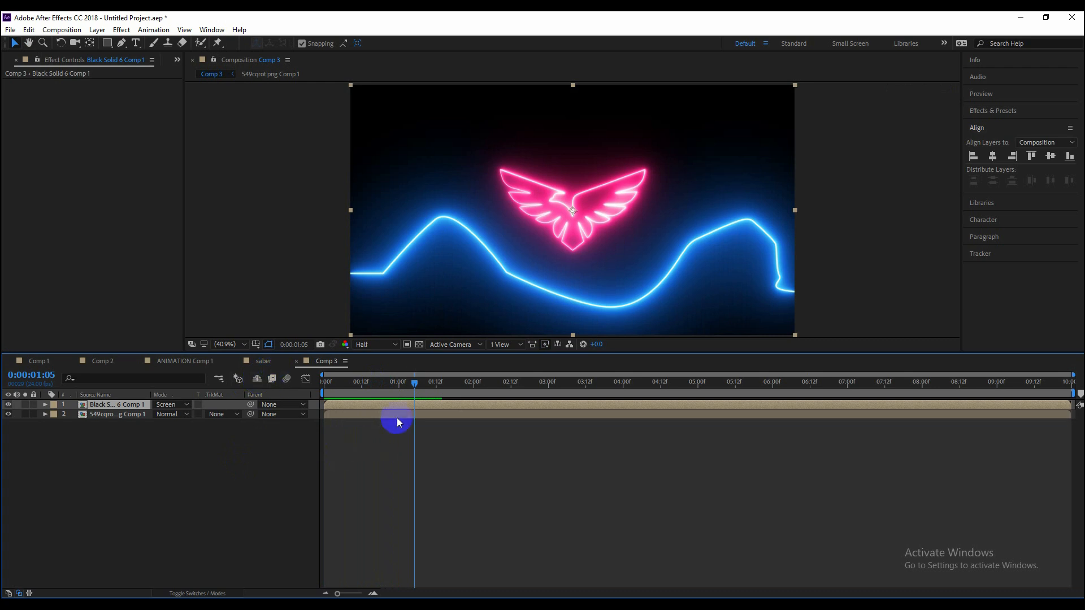
{"action": "mouse_move", "coordinate": [411, 382]}
{"action": "left_mouse_down"}
{"action": "mouse_move", "coordinate": [316, 387]}
{"action": "mouse_move", "coordinate": [350, 387]}
{"action": "left_mouse_up"}
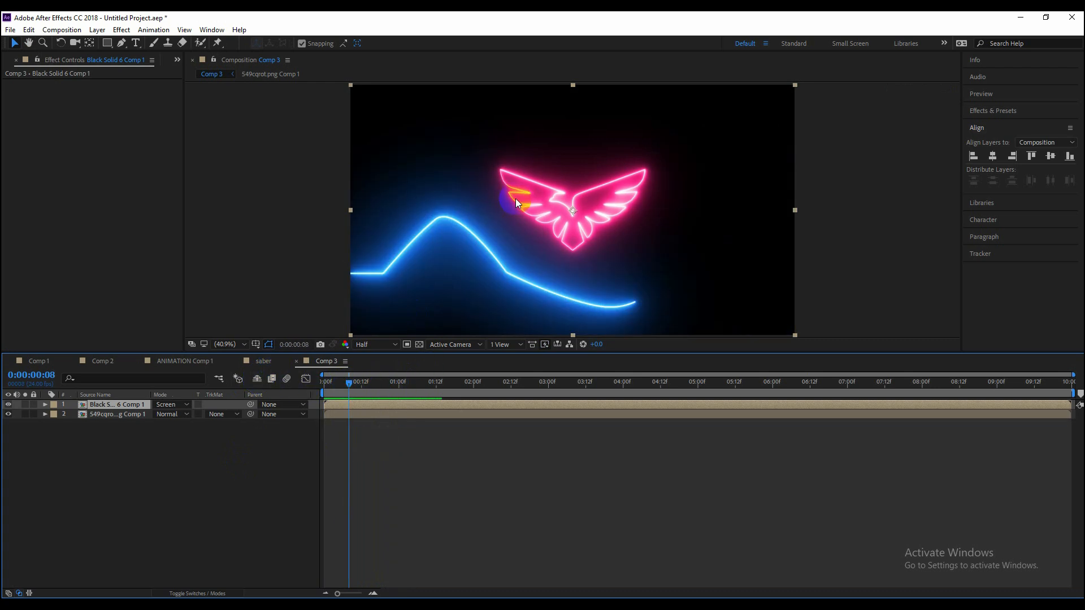